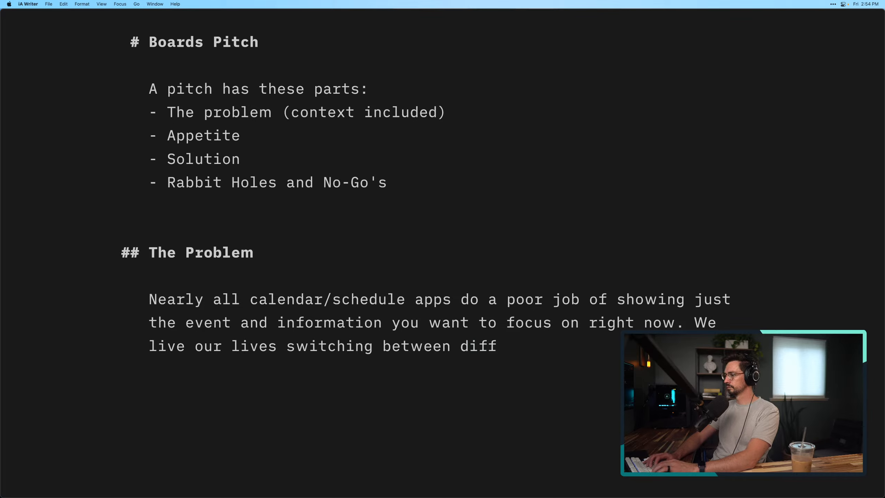
Continue the Problem paragraph's second sentence so it reads "We live our lives switching between different contexts (home, work, hobbies)"
{"action": "type", "text": "erent cont"}
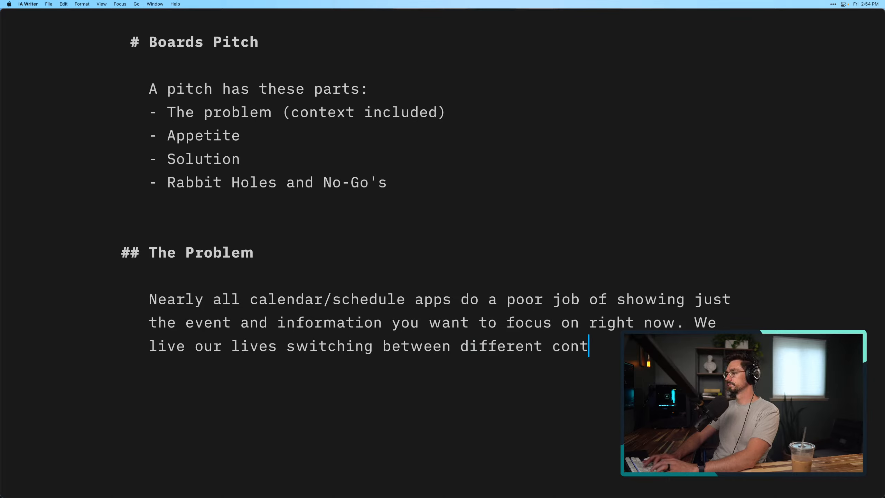
{"action": "type", "text": "exts"}
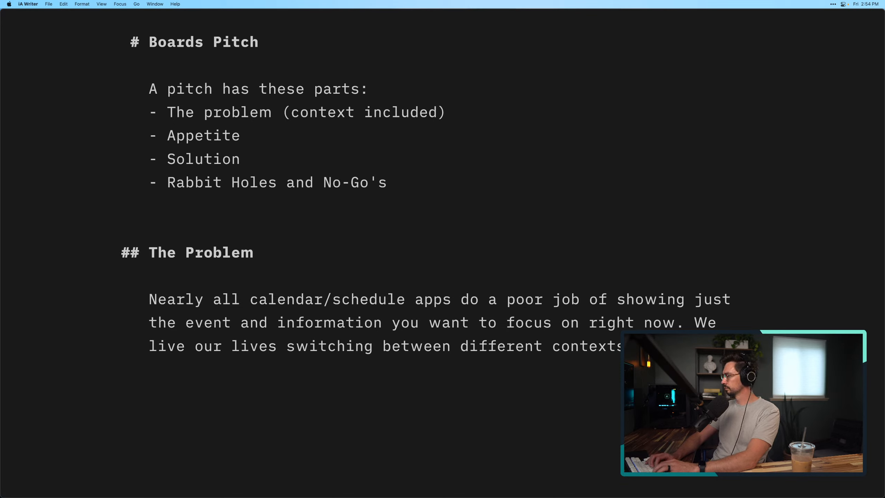
{"action": "type", "text": "ek"}
{"action": "key", "text": "BackSpace"}
{"action": "key", "text": "BackSpace"}
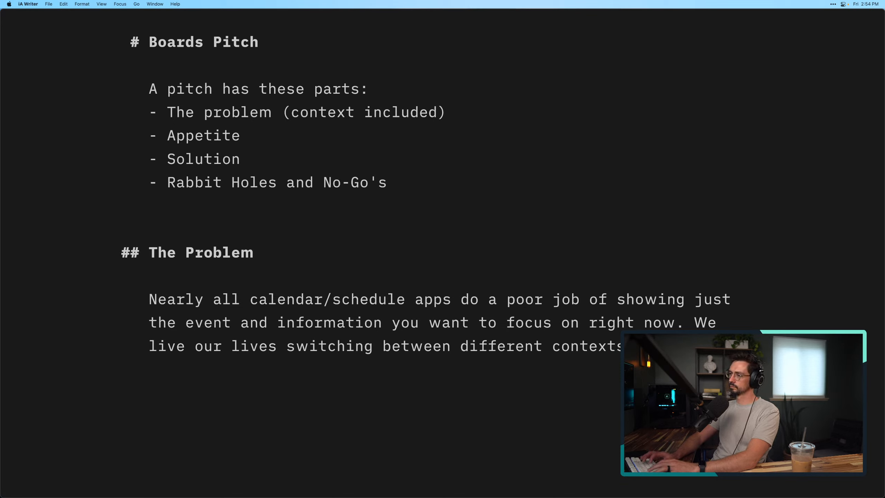
{"action": "type", "text": "k, hob"}
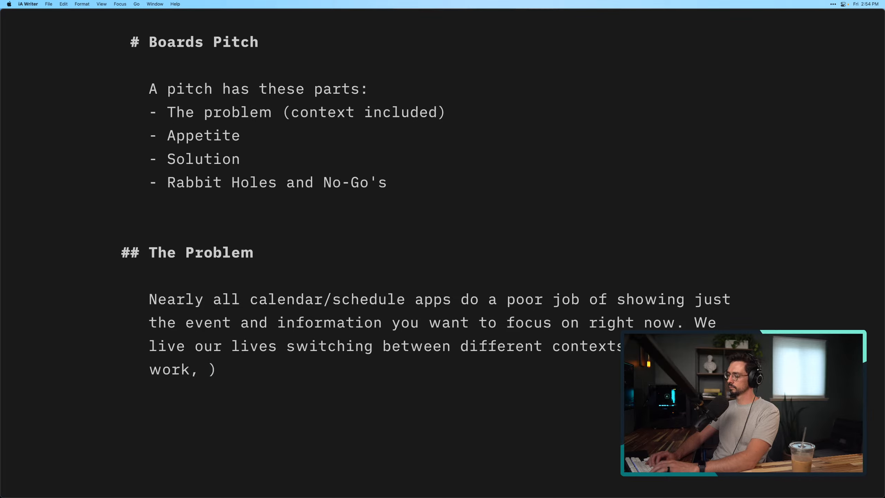
{"action": "type", "text": "bies)"}
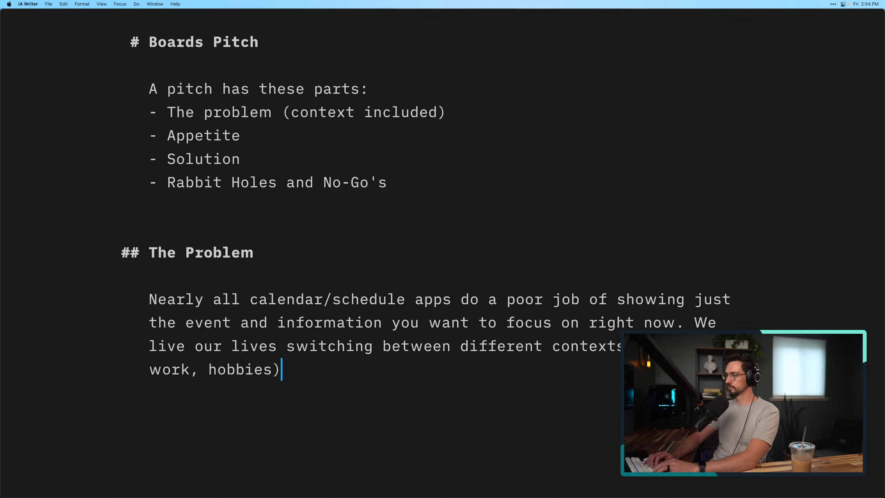
{"action": "type", "text": " and some"}
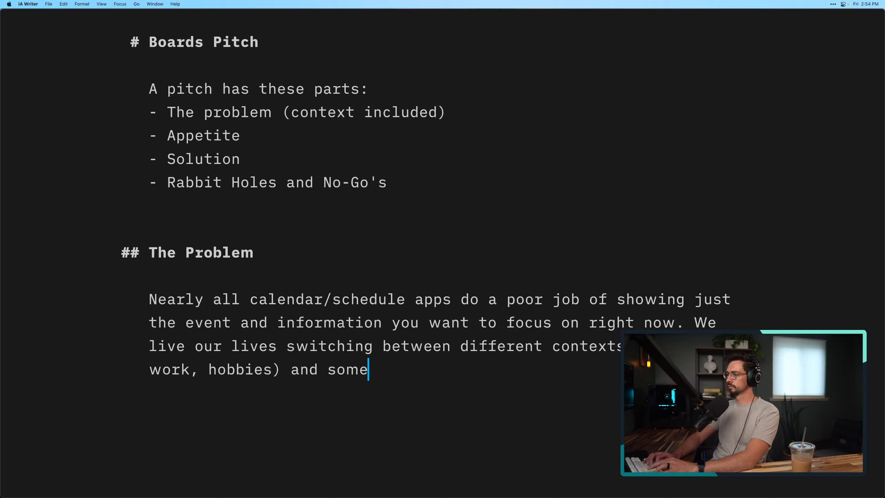
{"action": "type", "text": "times we need "}
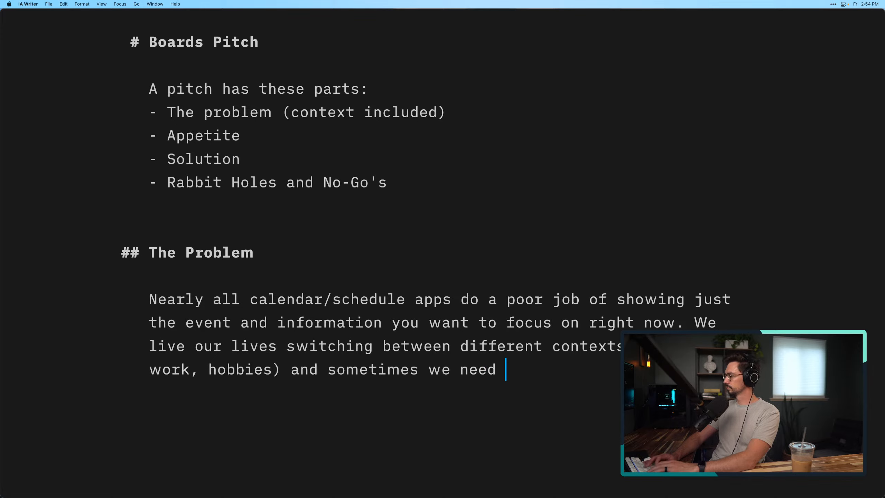
{"action": "type", "text": "to focus on "}
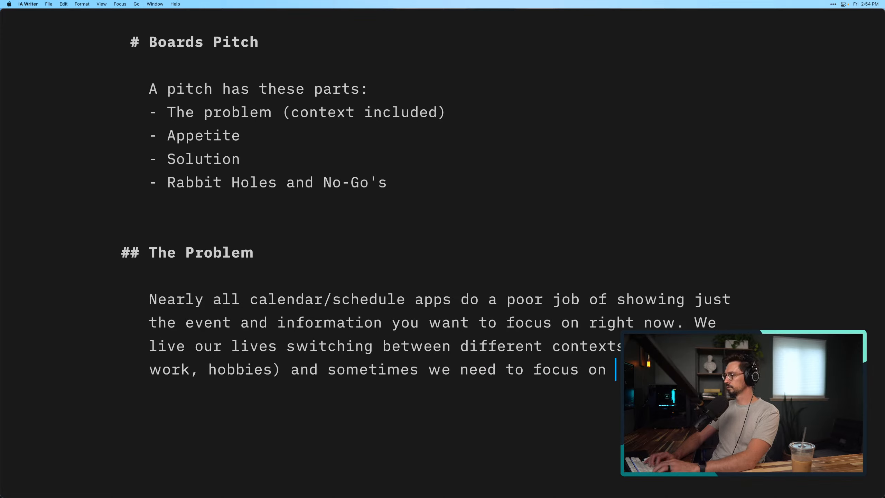
{"action": "type", "text": "c"}
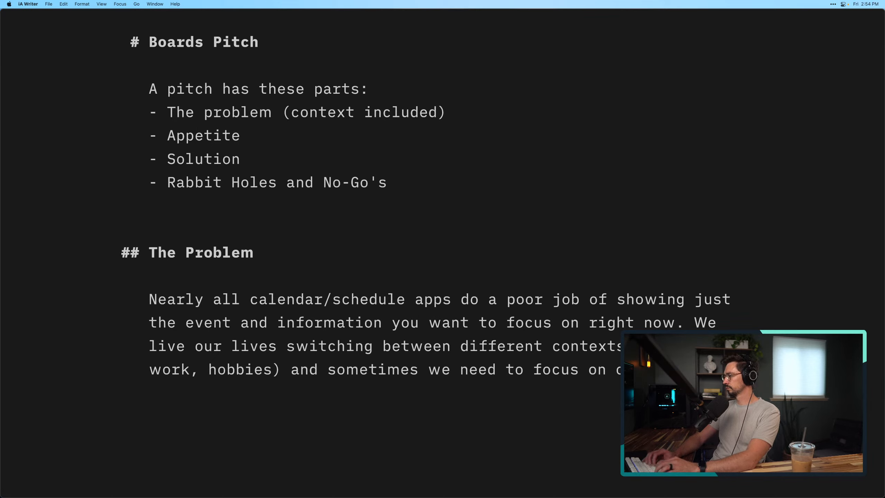
Finish the sentence with "and sometimes we need to focus in on one context."
{"action": "key", "text": "alt+Left"}
{"action": "key", "text": "alt+Left"}
{"action": "type", "text": "in"}
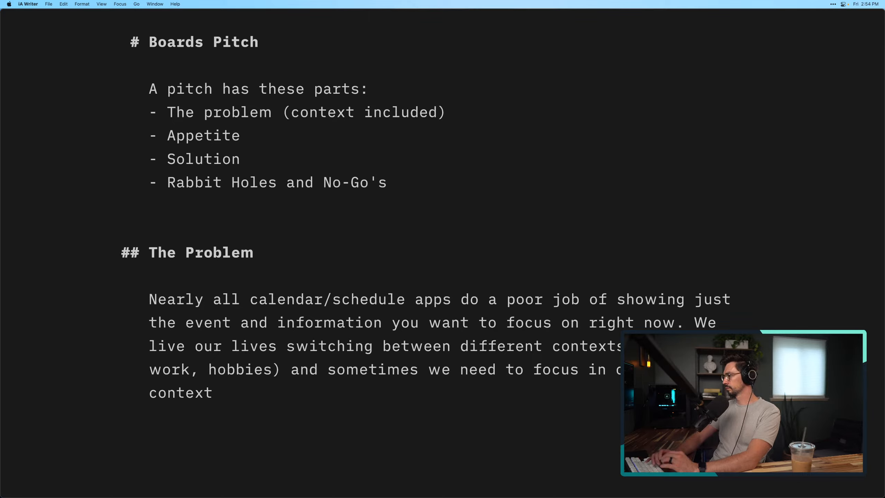
{"action": "key", "text": "alt+Right"}
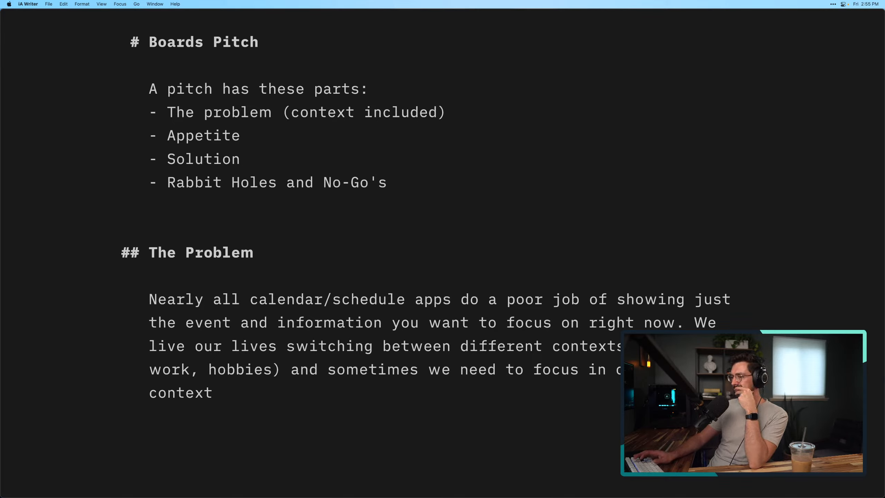
{"action": "key", "text": "BackSpace"}
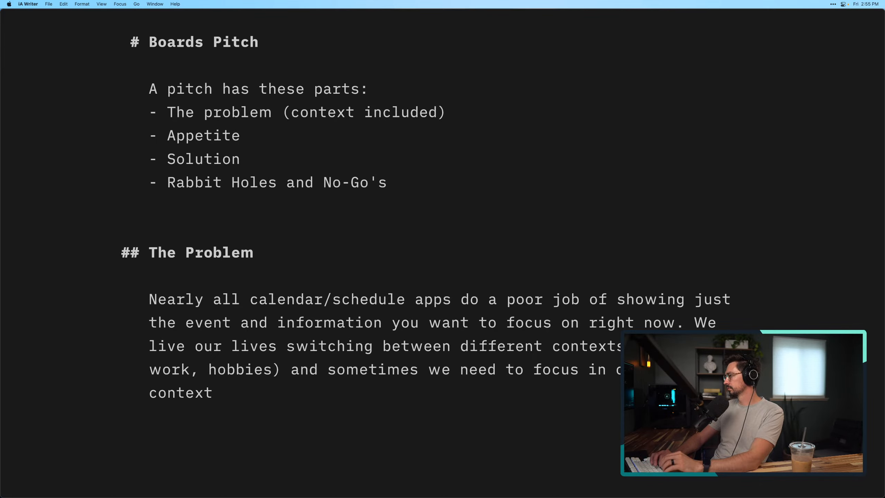
{"action": "type", "text": ". "}
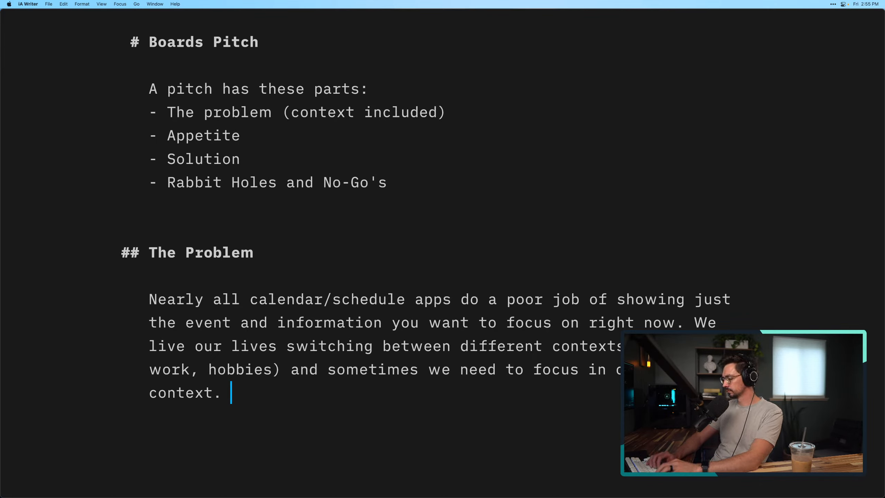
{"action": "type", "text": "Yet, w"}
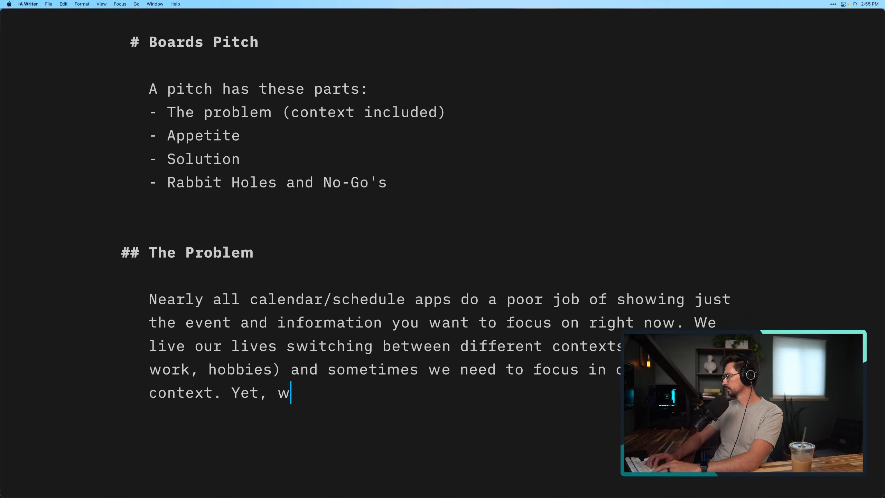
{"action": "type", "text": "e're expect"}
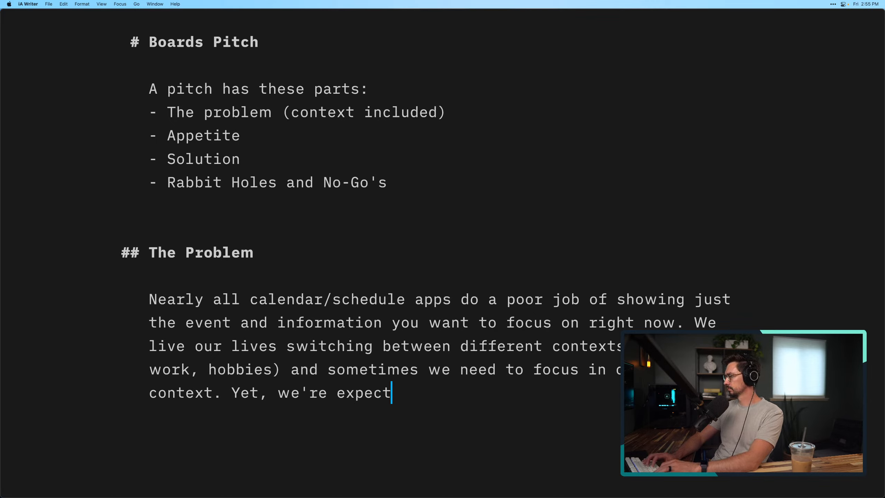
{"action": "type", "text": "ed to "}
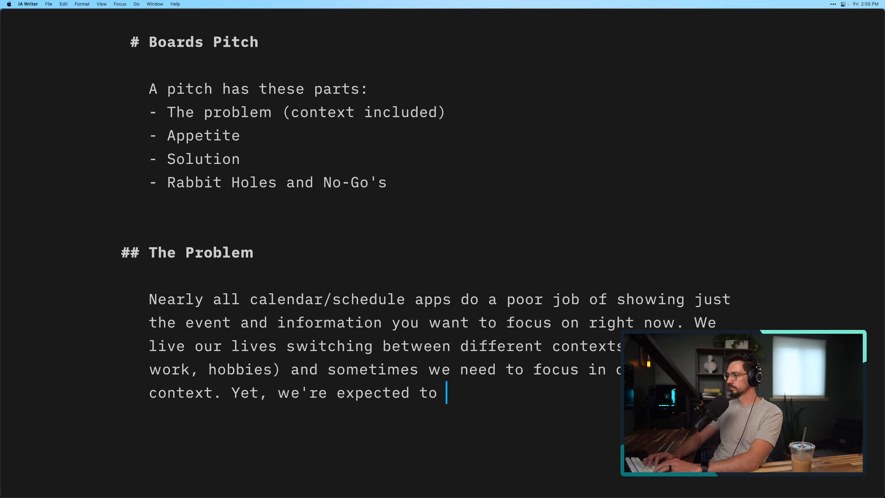
{"action": "type", "text": "manage our da"}
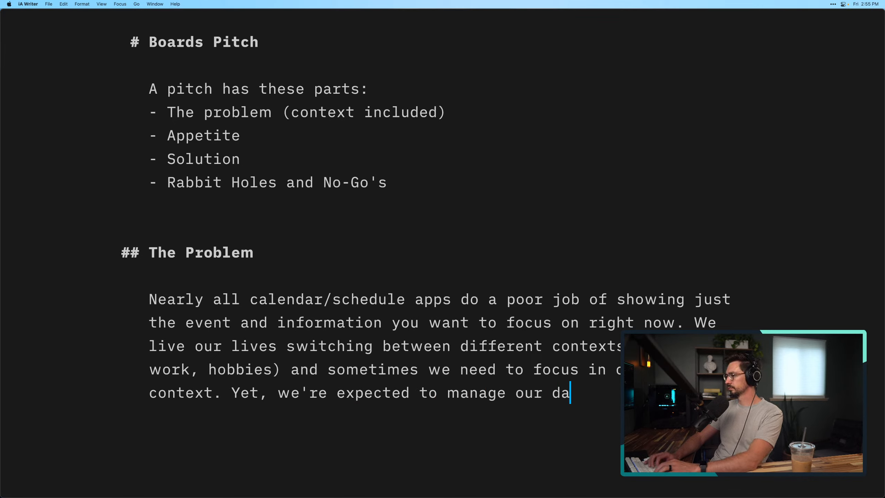
{"action": "type", "text": "y as o"}
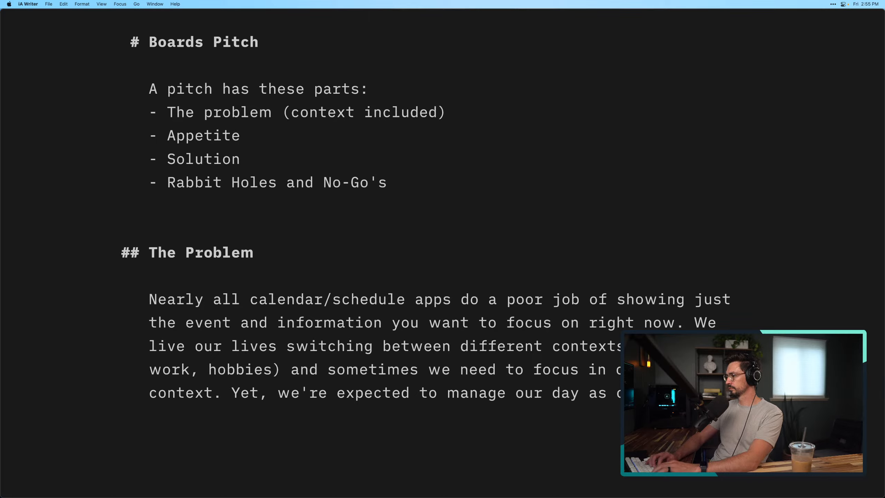
{"action": "type", "text": "calendar."}
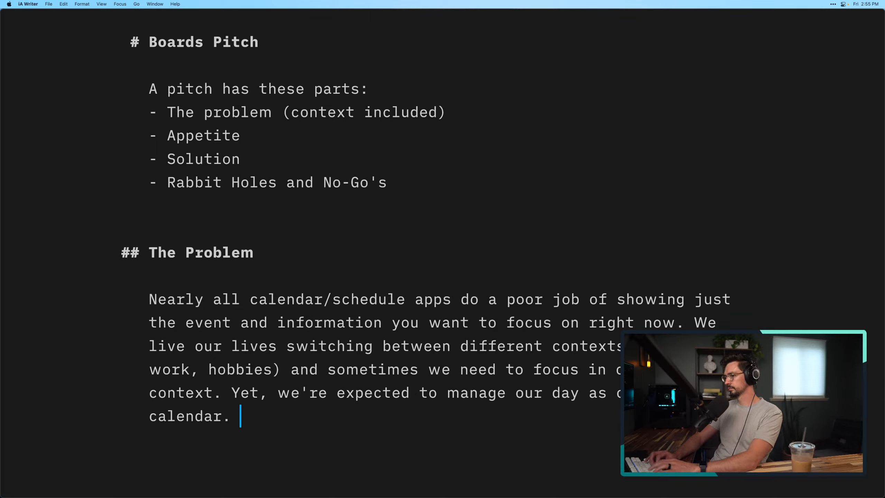
Add the sentence "Yet, we're expected to manage our day as one big calendar." and start a new paragraph below it
{"action": "key", "text": "Return"}
{"action": "key", "text": "Return"}
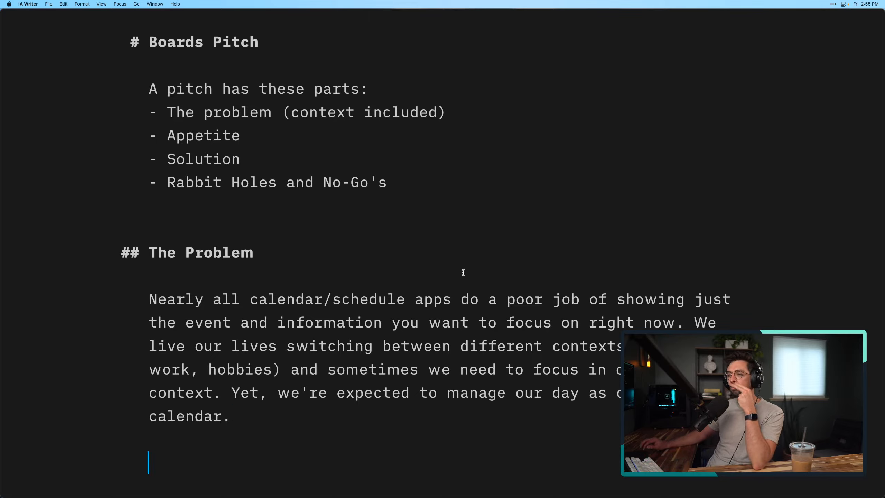
Try out focus mode on the sentences of the Problem paragraph
{"action": "scroll", "coordinate": [432, 252], "scroll_direction": "down", "scroll_amount": 1}
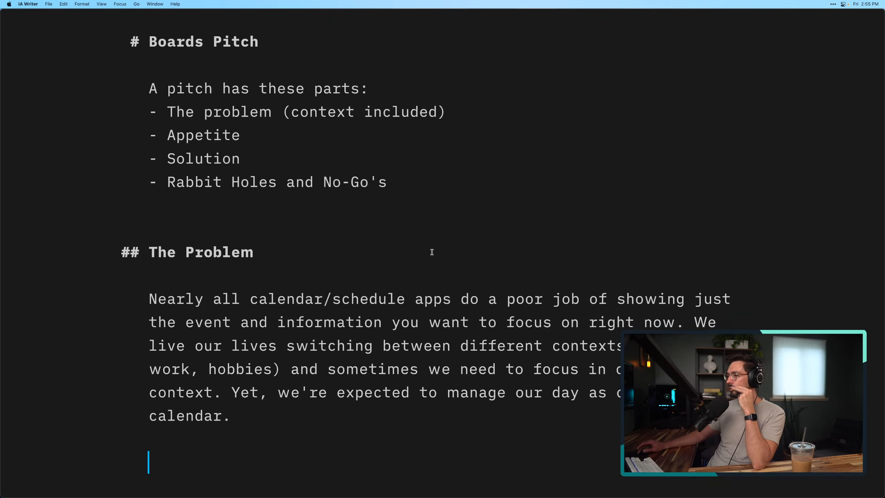
{"action": "key", "text": "super+d"}
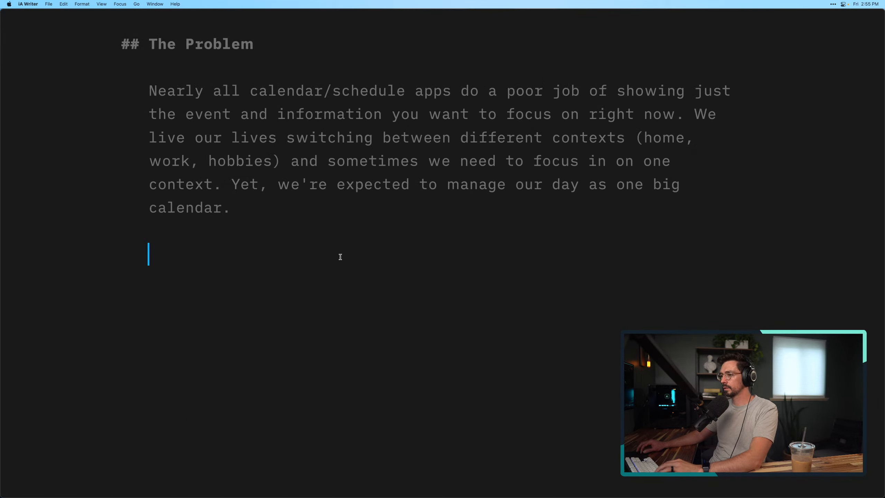
{"action": "left_click", "coordinate": [307, 188]}
{"action": "key", "text": "super+d"}
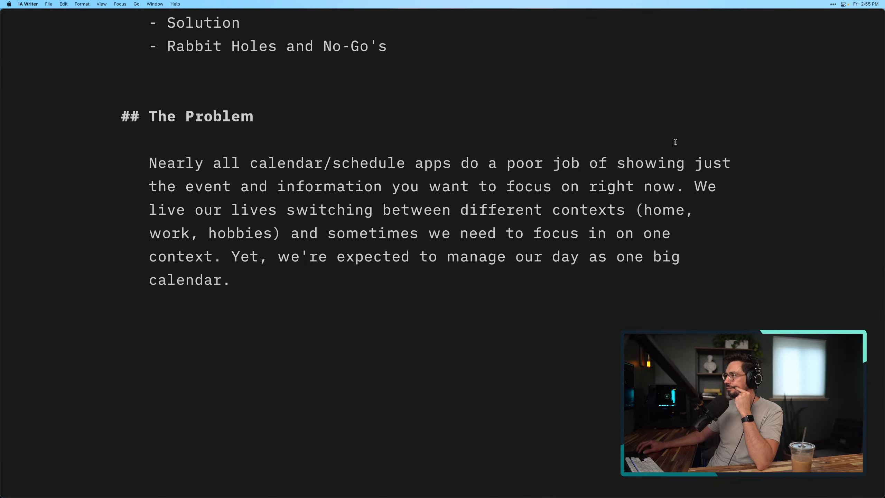
{"action": "key", "text": "super+d"}
{"action": "left_click", "coordinate": [651, 167]}
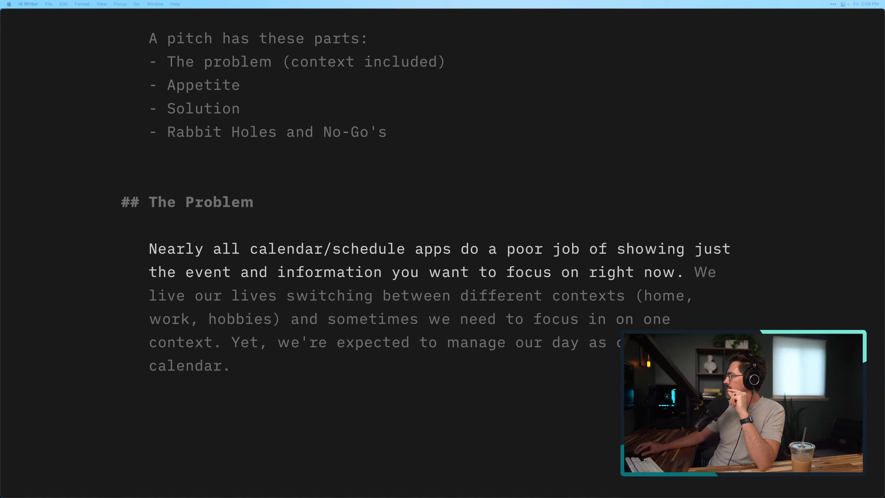
{"action": "left_click", "coordinate": [750, 211]}
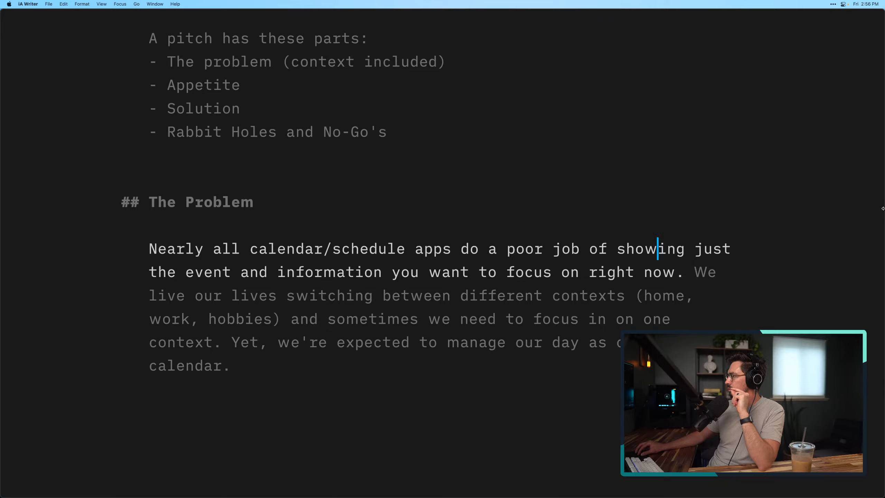
Narrow the editor window to about three quarters of the screen width, uncovering the calendar mockup behind it
{"action": "left_click_drag", "start_coordinate": [883, 208], "coordinate": [658, 234]}
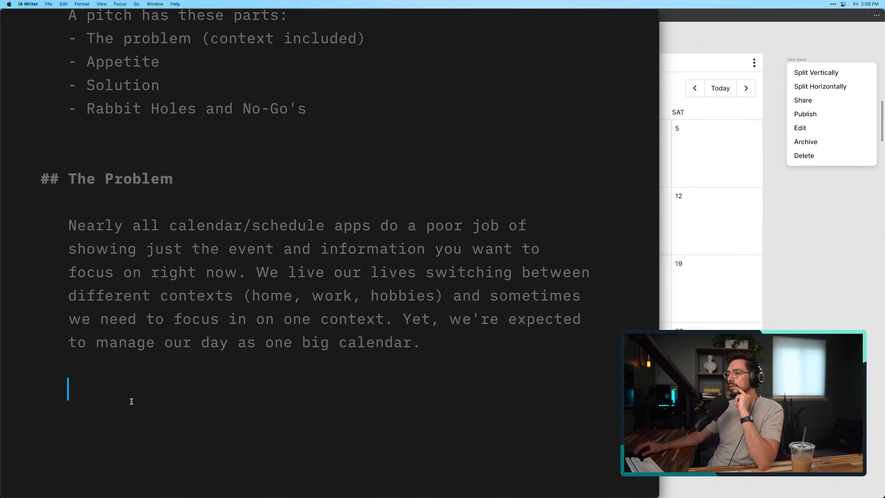
{"action": "scroll", "coordinate": [130, 401], "scroll_direction": "down", "scroll_amount": 4}
{"action": "left_click", "coordinate": [188, 180]}
{"action": "scroll", "coordinate": [190, 166], "scroll_direction": "up", "scroll_amount": 3}
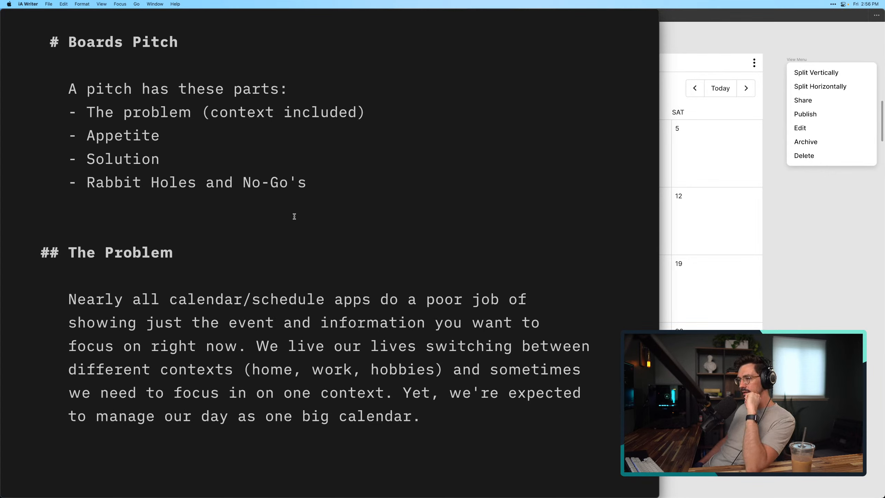
Change "event" to "events" in the Problem paragraph's first sentence and add empty lines below the paragraph
{"action": "left_click", "coordinate": [274, 322]}
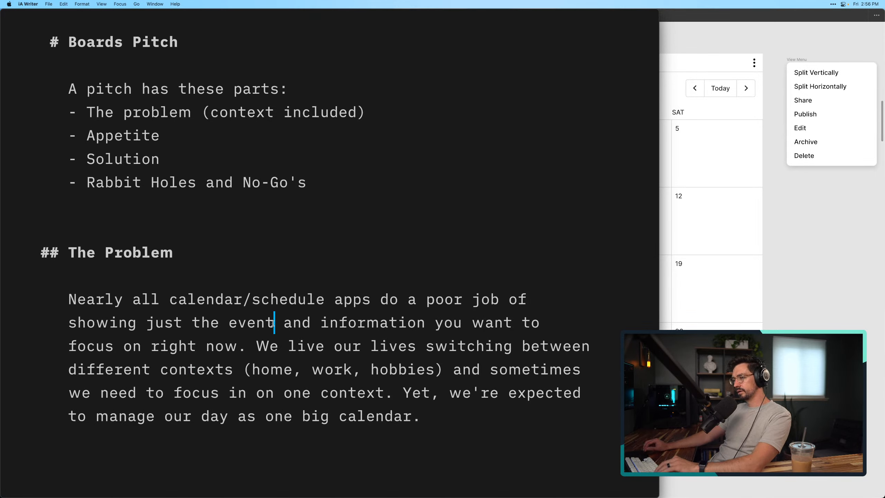
{"action": "type", "text": "s"}
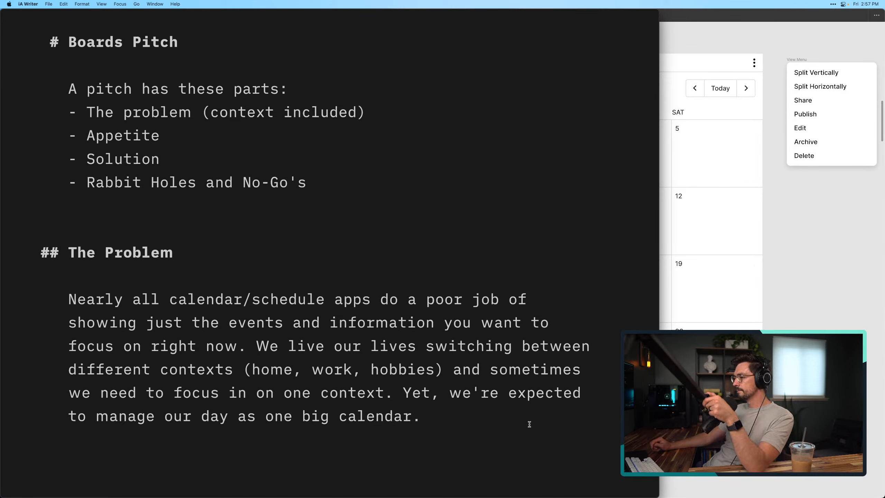
{"action": "key", "text": "Return"}
{"action": "key", "text": "Return"}
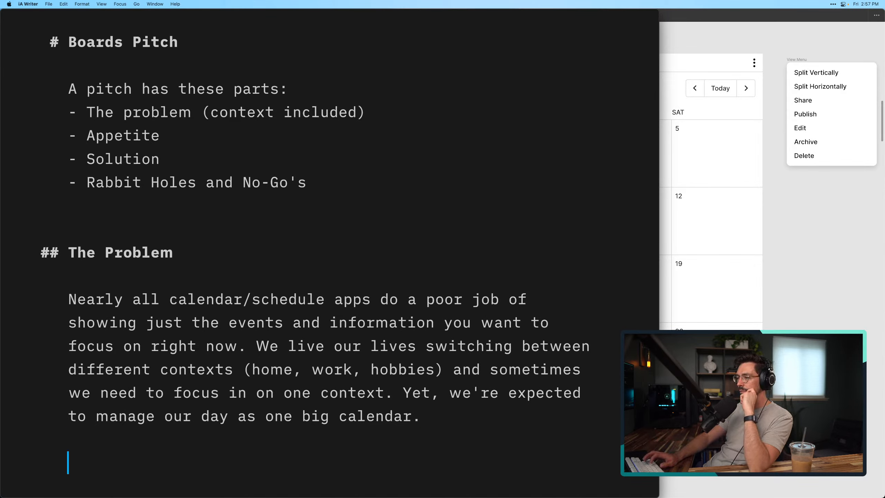
{"action": "scroll", "coordinate": [329, 253], "scroll_direction": "down", "scroll_amount": 2}
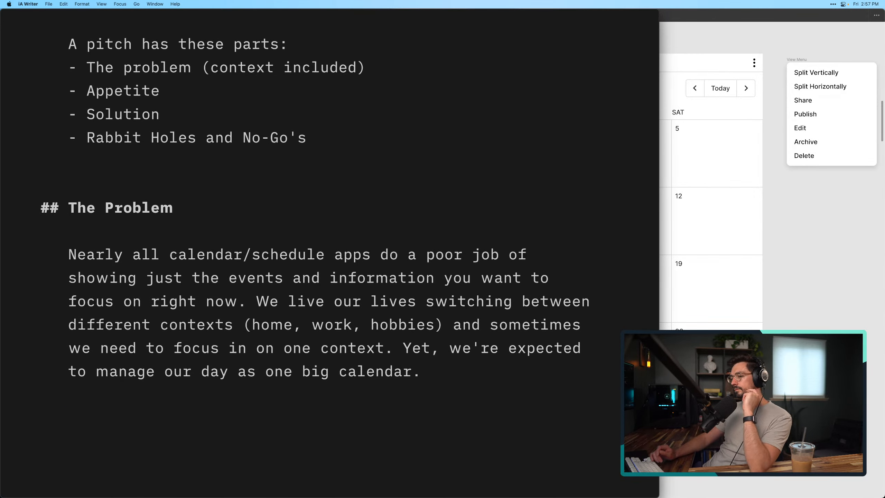
{"action": "key", "text": "Return"}
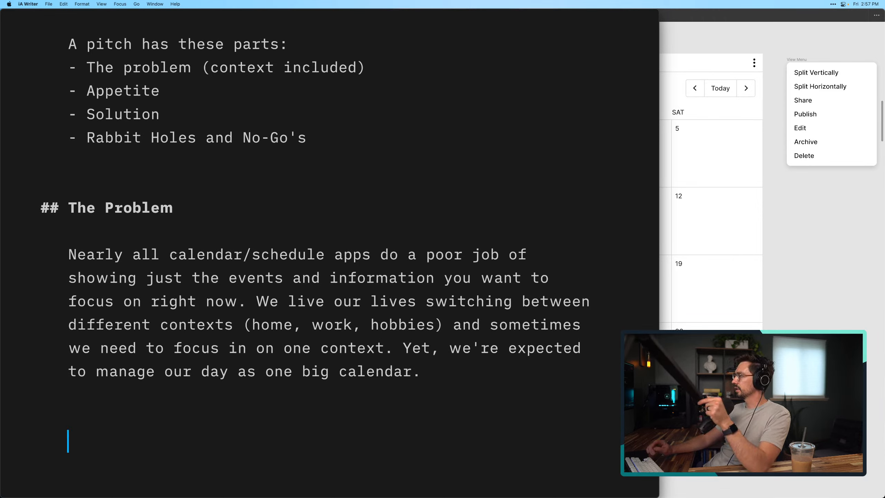
{"action": "left_click", "coordinate": [169, 254]}
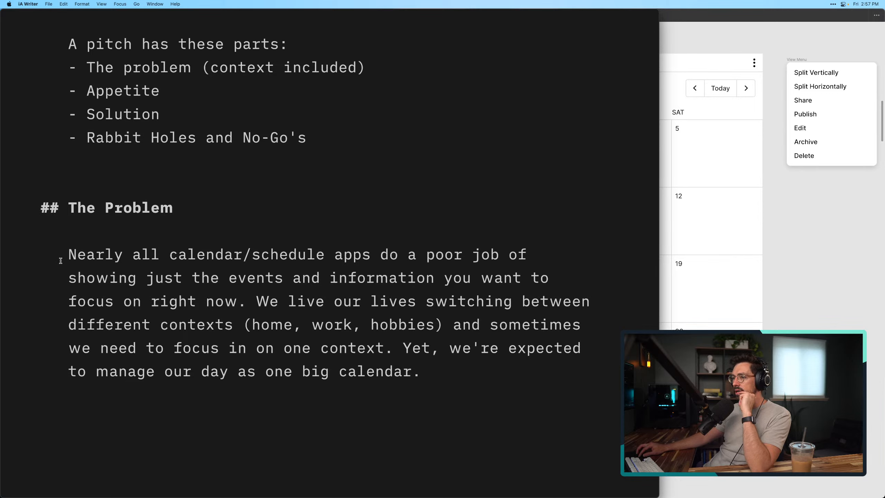
{"action": "left_click_drag", "start_coordinate": [66, 256], "coordinate": [365, 257]}
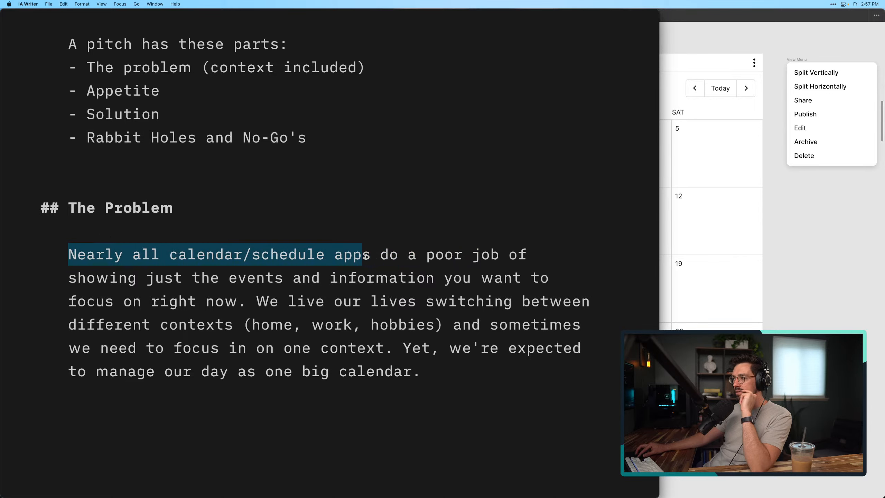
{"action": "left_click", "coordinate": [371, 259]}
{"action": "left_click", "coordinate": [380, 300]}
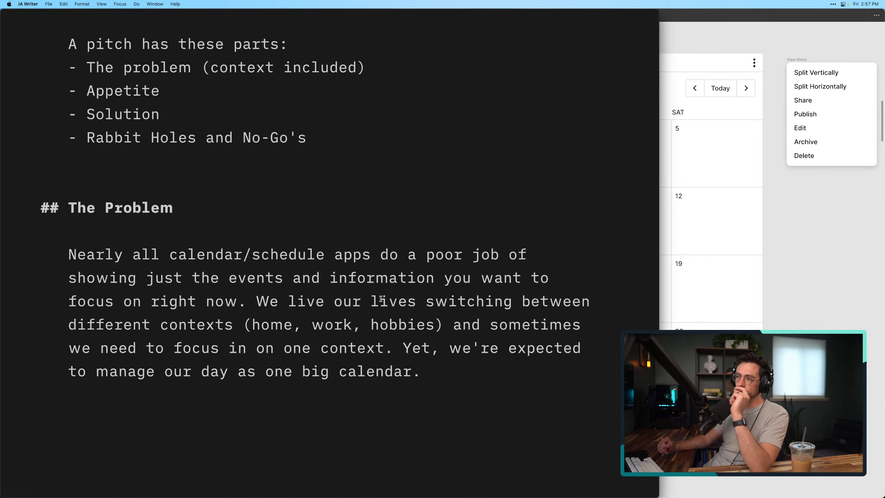
{"action": "left_click", "coordinate": [460, 379]}
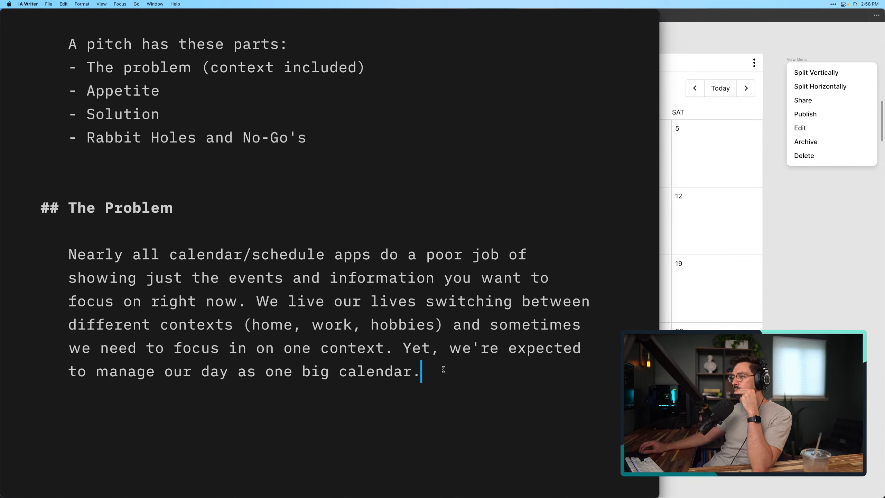
{"action": "left_click", "coordinate": [257, 301]}
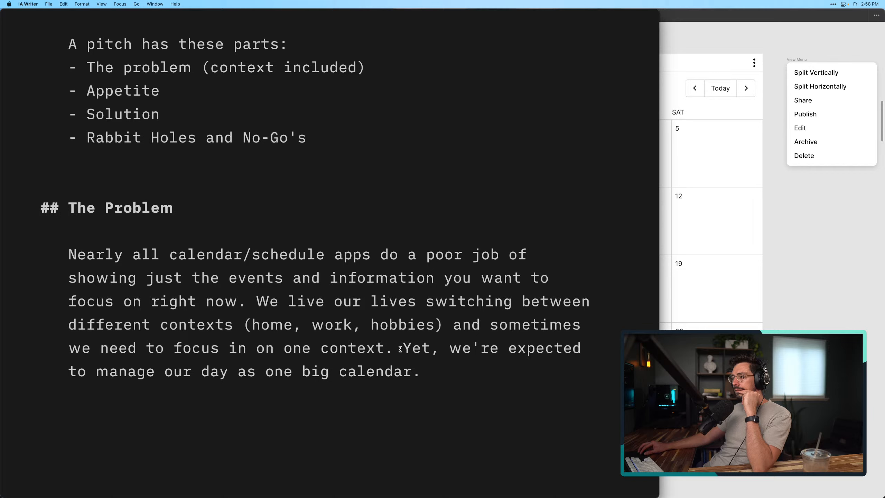
{"action": "left_click_drag", "start_coordinate": [425, 374], "coordinate": [400, 349]}
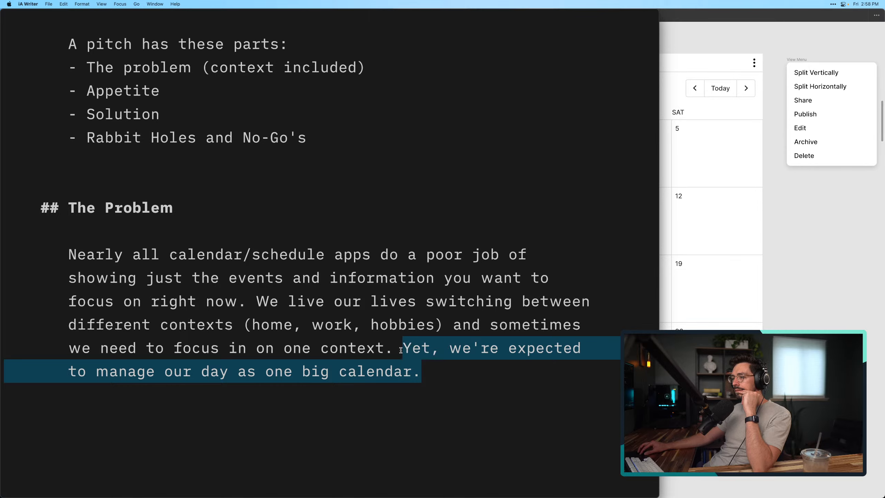
{"action": "left_click", "coordinate": [434, 369]}
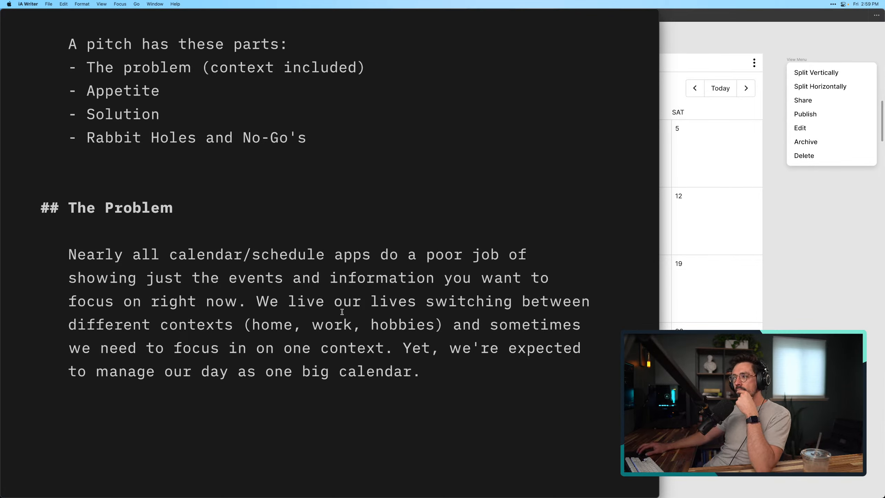
{"action": "left_click", "coordinate": [254, 298]}
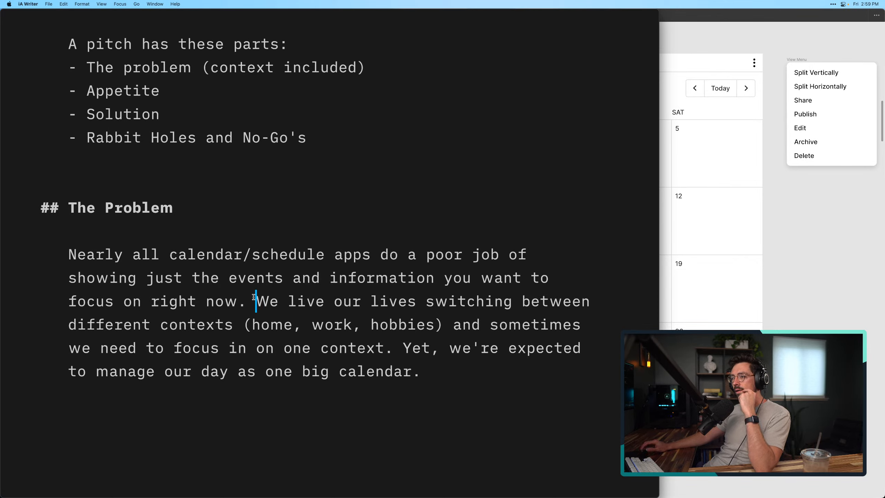
{"action": "left_click", "coordinate": [424, 354]}
Start a new paragraph below the Problem paragraph with "When we want to focus in on one context,"
{"action": "left_click", "coordinate": [469, 377]}
{"action": "key", "text": "Return"}
{"action": "key", "text": "Return"}
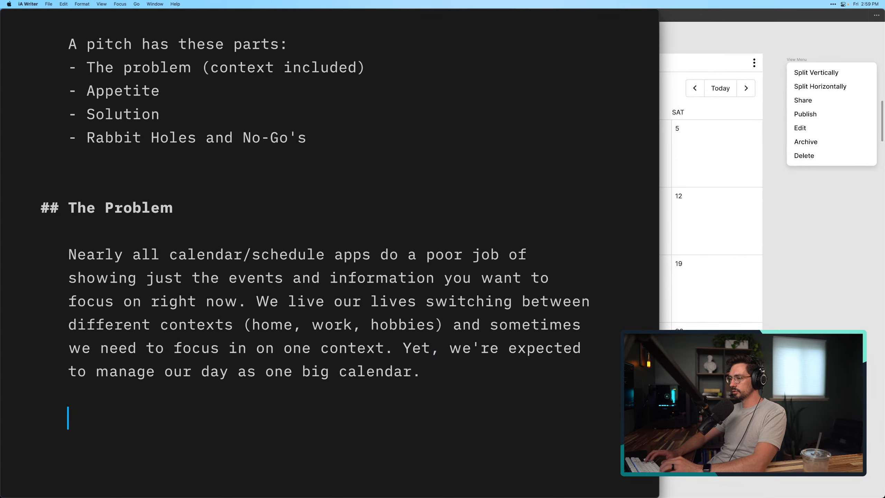
{"action": "scroll", "coordinate": [470, 378], "scroll_direction": "down", "scroll_amount": 3}
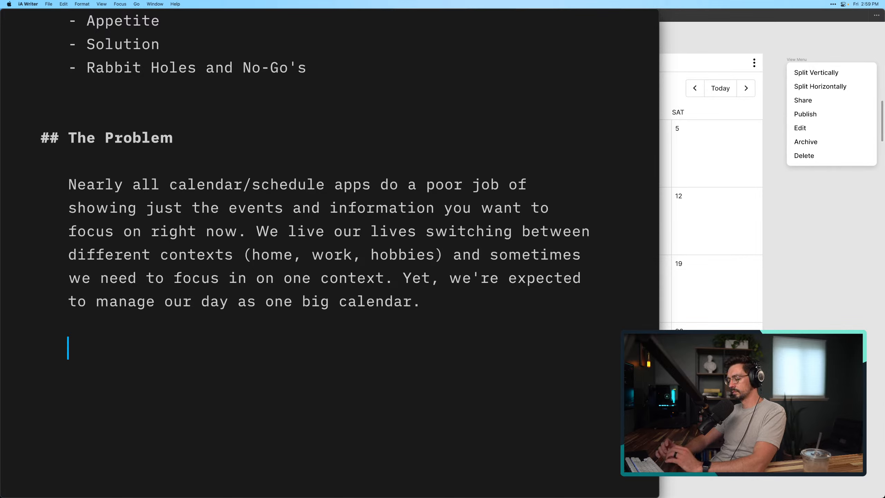
{"action": "type", "text": "When "}
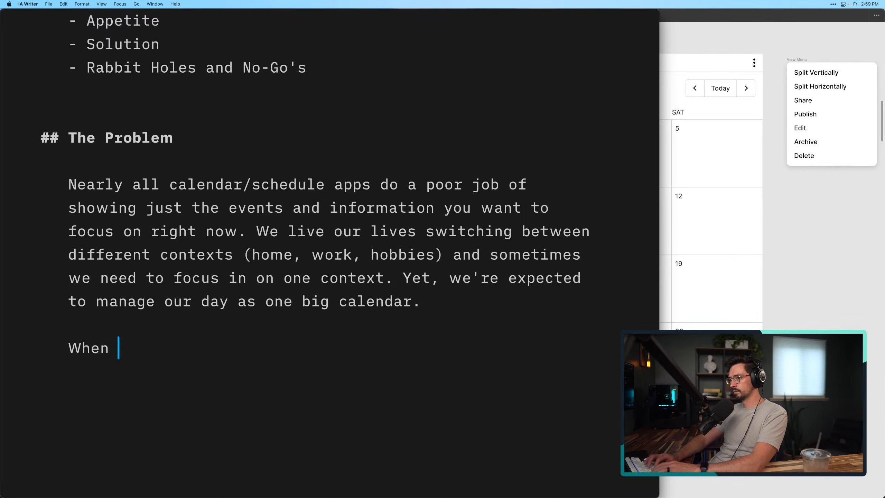
{"action": "type", "text": "we wan"}
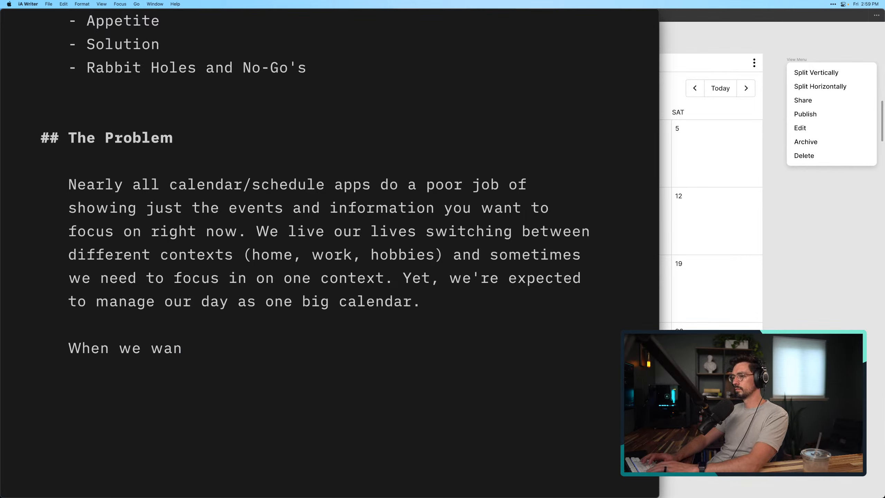
{"action": "type", "text": "t to focus in "}
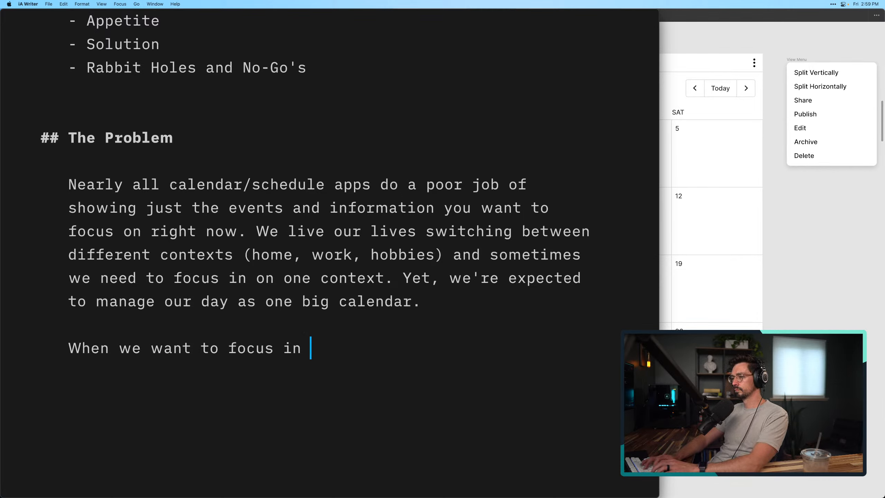
{"action": "type", "text": "on one co"}
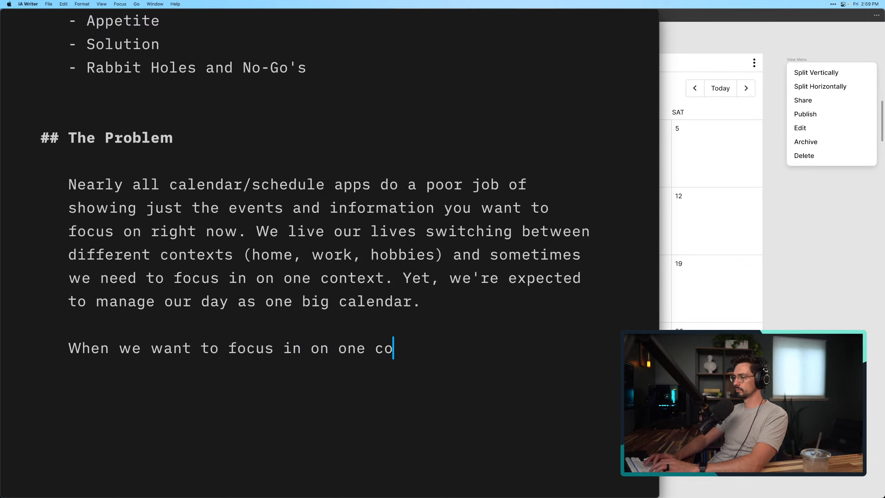
{"action": "type", "text": "ntext, the info"}
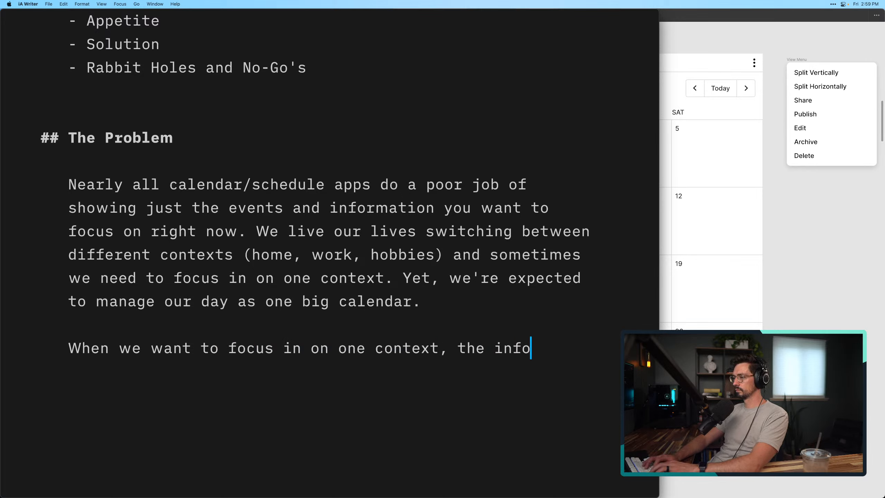
{"action": "type", "text": "rmation"}
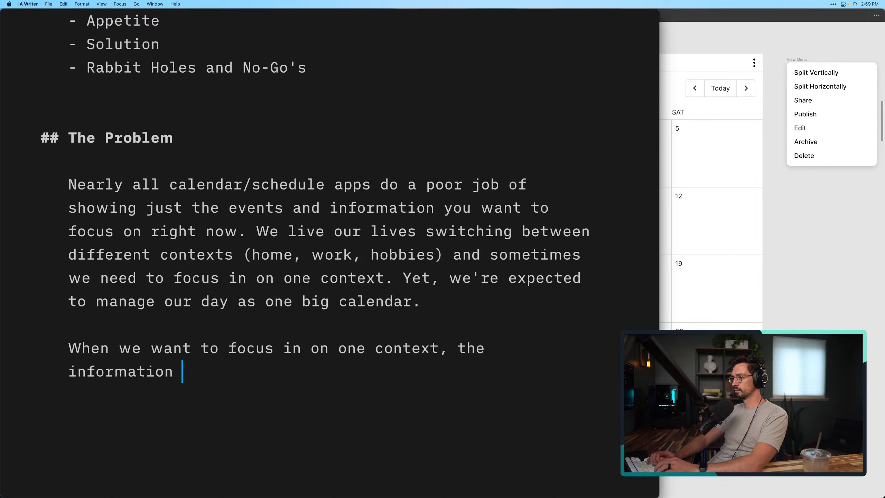
{"action": "key", "text": "alt+BackSpace"}
{"action": "key", "text": "alt+BackSpace"}
Complete the new paragraph's sentence with "other information becomes noise."
{"action": "type", "text": "other "}
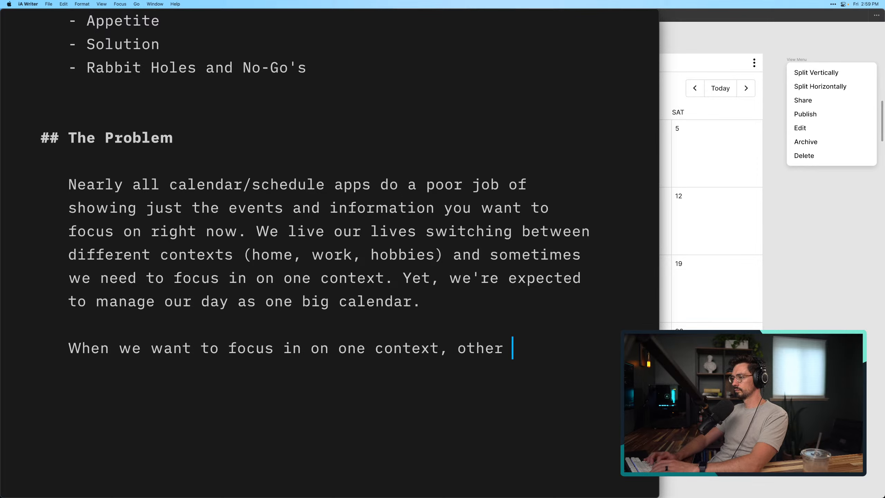
{"action": "type", "text": "informat"}
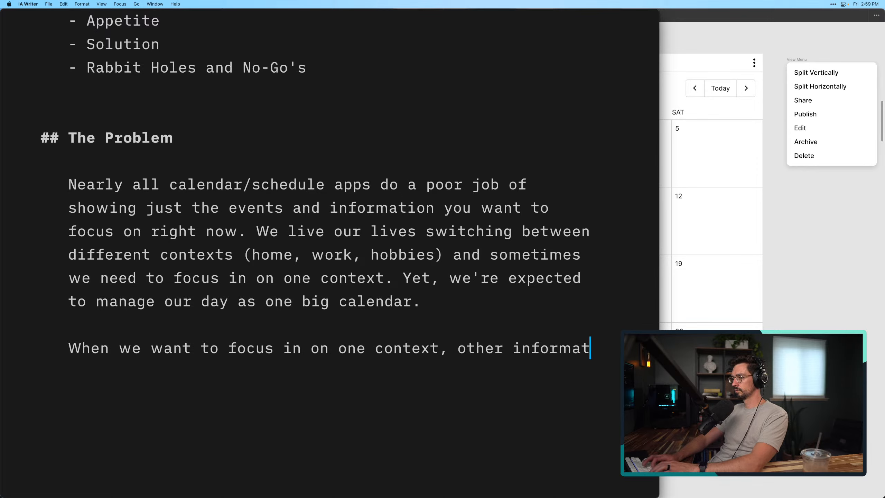
{"action": "type", "text": "ion become"}
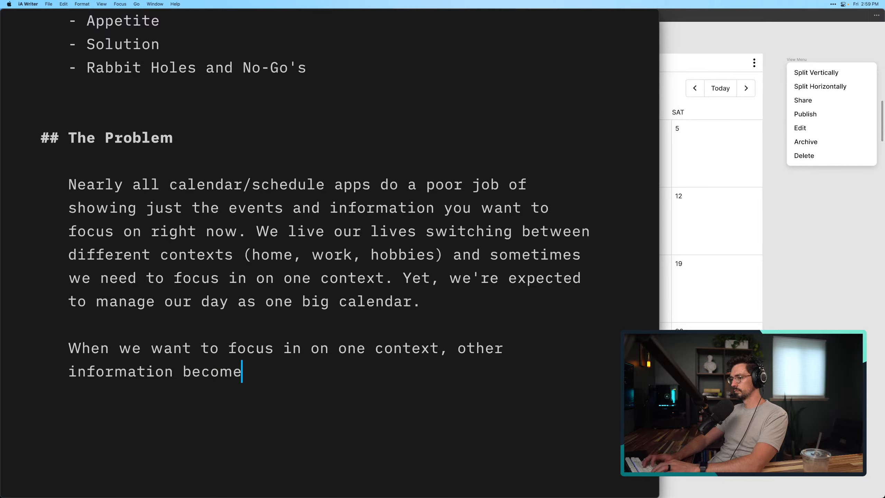
{"action": "type", "text": "s noise."}
{"action": "key", "text": "BackSpace"}
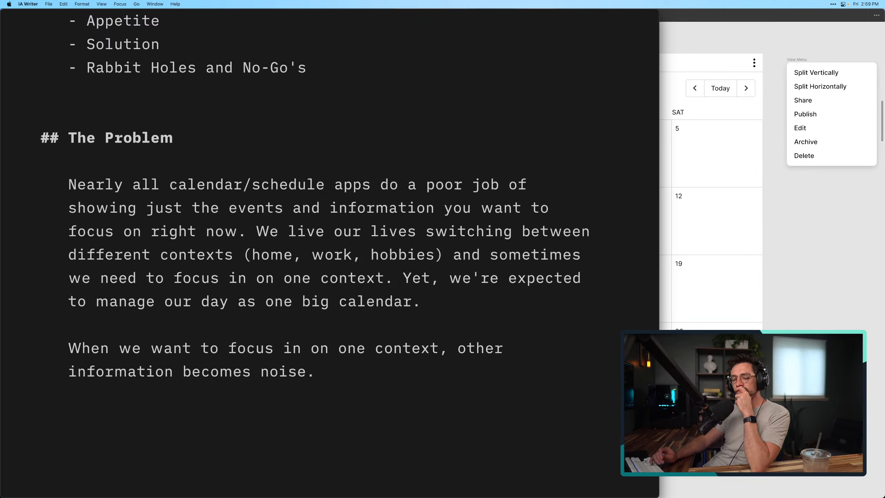
Replace "other" before "information" in the new sentence with "info about other contexts"
{"action": "double_click", "coordinate": [478, 344]}
{"action": "type", "text": "info about"}
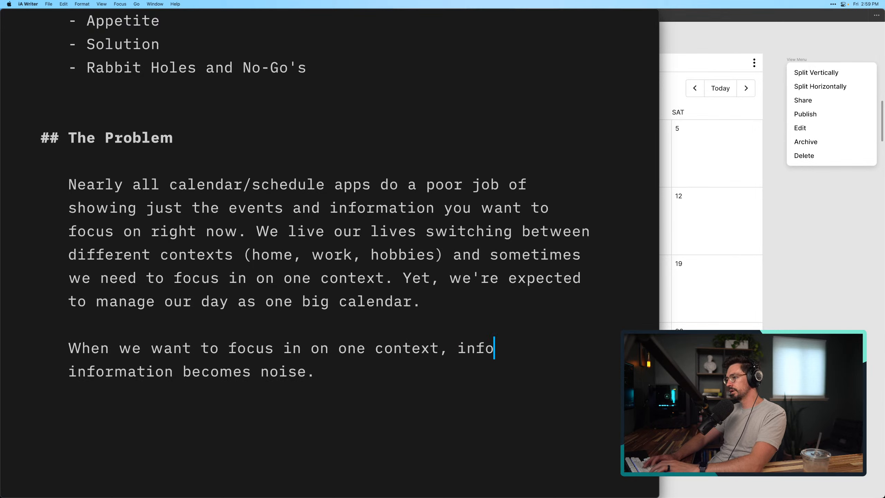
{"action": "type", "text": " other context"}
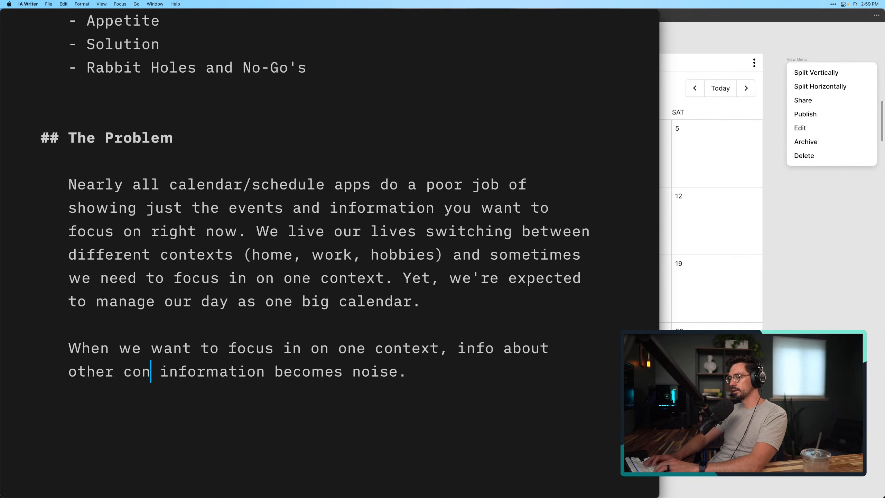
{"action": "type", "text": "s"}
Replace "about other" in the new sentence with "related to other"
{"action": "key", "text": "alt+Left"}
{"action": "key", "text": "alt+Left"}
{"action": "key", "text": "alt+Left"}
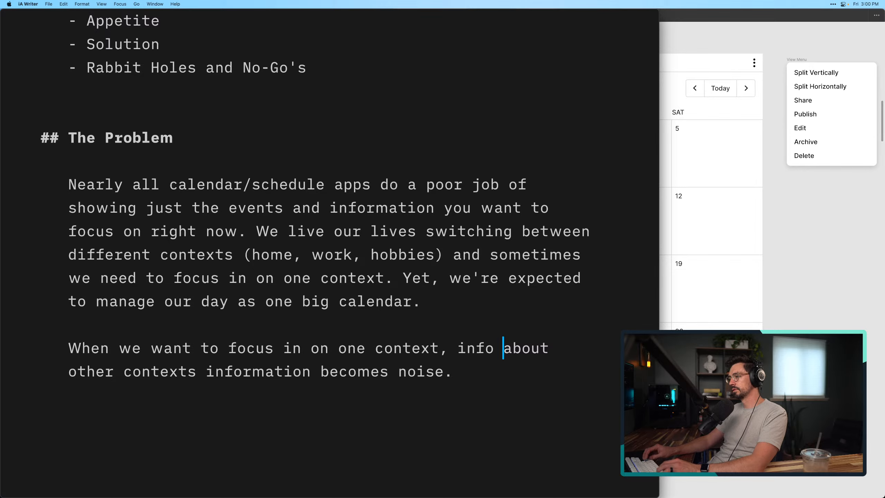
{"action": "key", "text": "shift+alt+Right"}
{"action": "key", "text": "shift+alt+Right"}
{"action": "type", "text": "related to "}
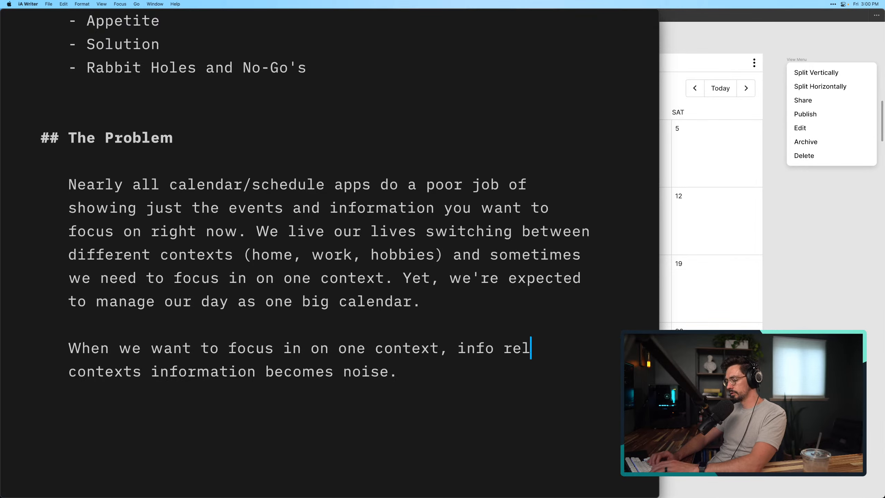
{"action": "type", "text": "other"}
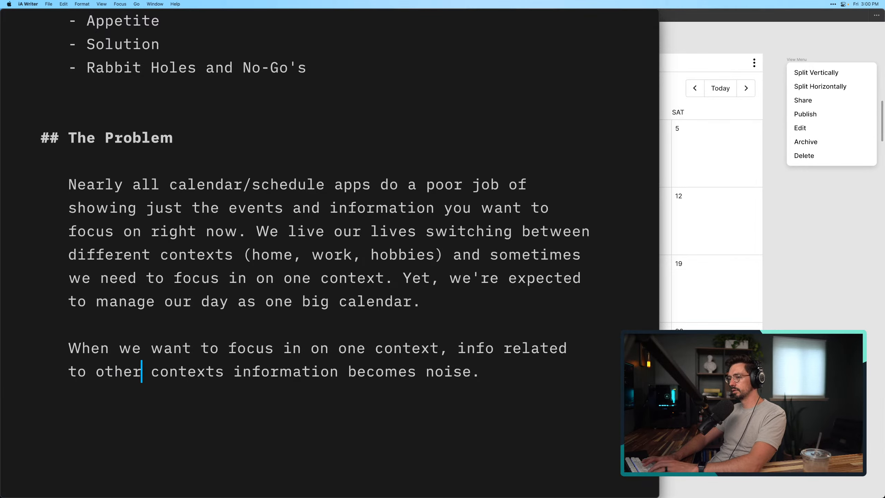
Delete the redundant word "information" and its extra space before "becomes noise"
{"action": "key", "text": "alt+Right"}
{"action": "key", "text": "alt+Right"}
{"action": "key", "text": "shift+alt+Left"}
{"action": "key", "text": "BackSpace"}
{"action": "key", "text": "BackSpace"}
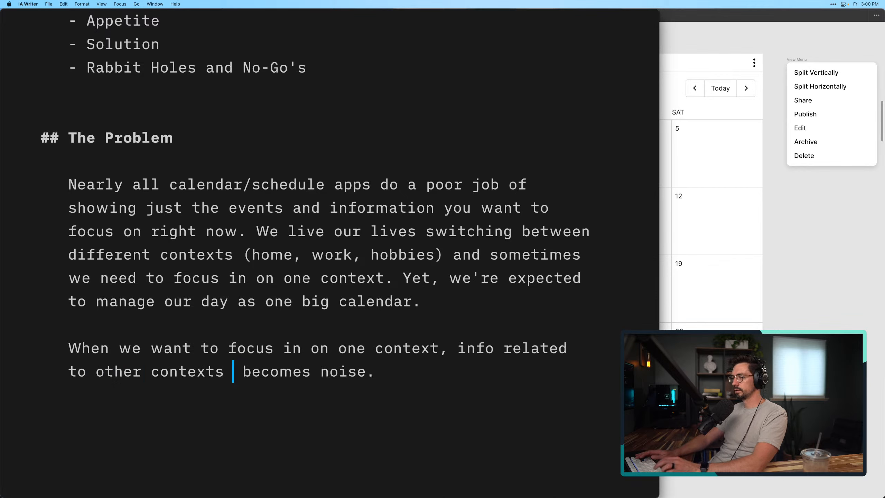
Begin another sentence at the end of the paragraph with "Some products offer some functionality to filter"
{"action": "left_click", "coordinate": [490, 377]}
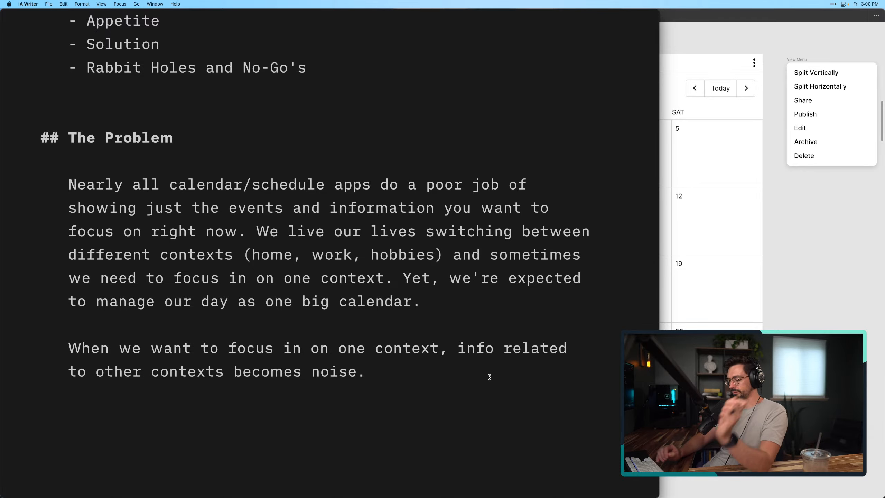
{"action": "type", "text": "Some products "}
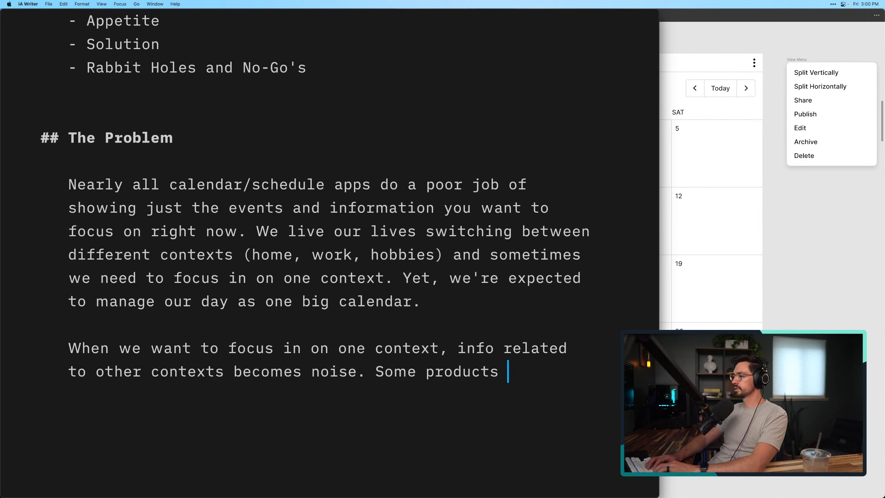
{"action": "type", "text": "often"}
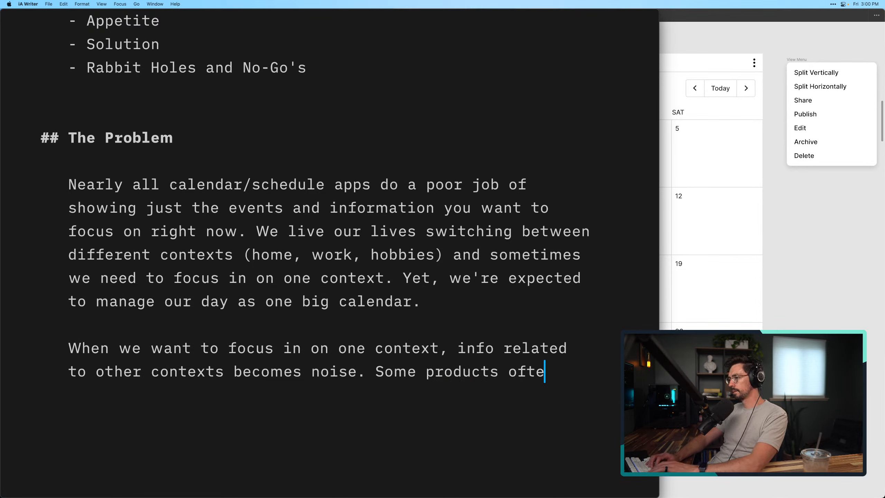
{"action": "key", "text": "BackSpace"}
{"action": "key", "text": "BackSpace"}
{"action": "key", "text": "BackSpace"}
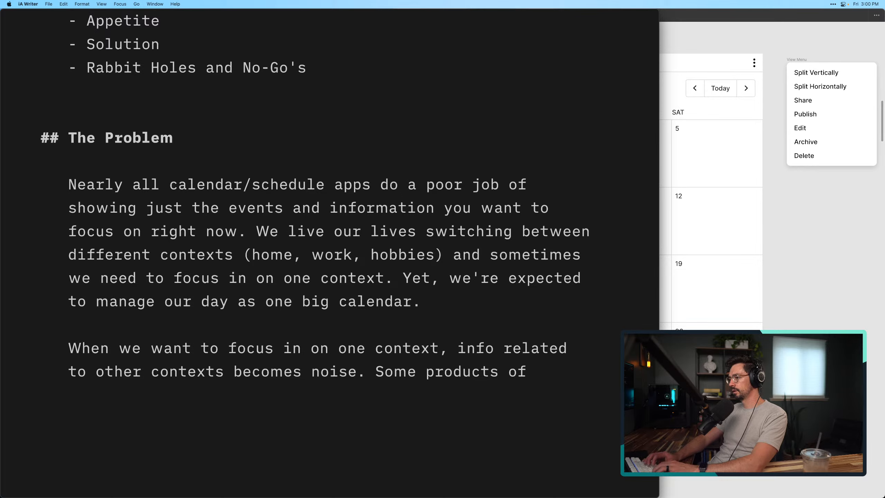
{"action": "type", "text": "fer some focu"}
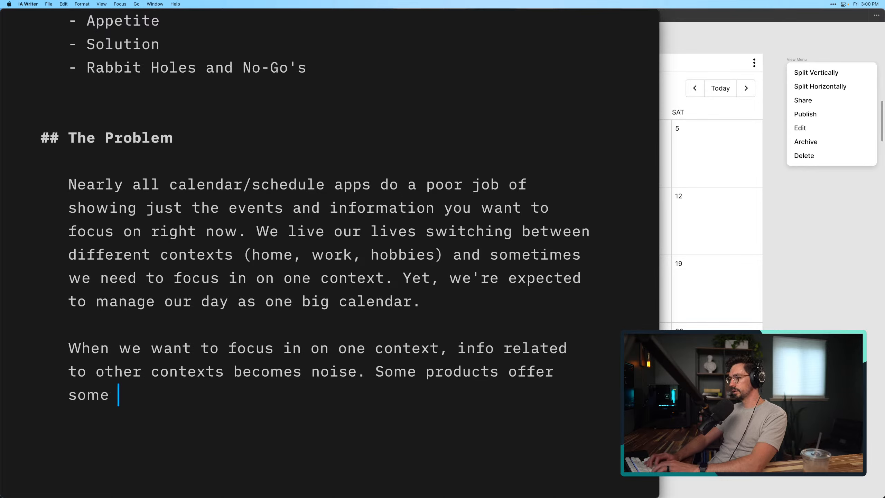
{"action": "key", "text": "BackSpace"}
{"action": "key", "text": "BackSpace"}
{"action": "key", "text": "BackSpace"}
{"action": "type", "text": "unctional"}
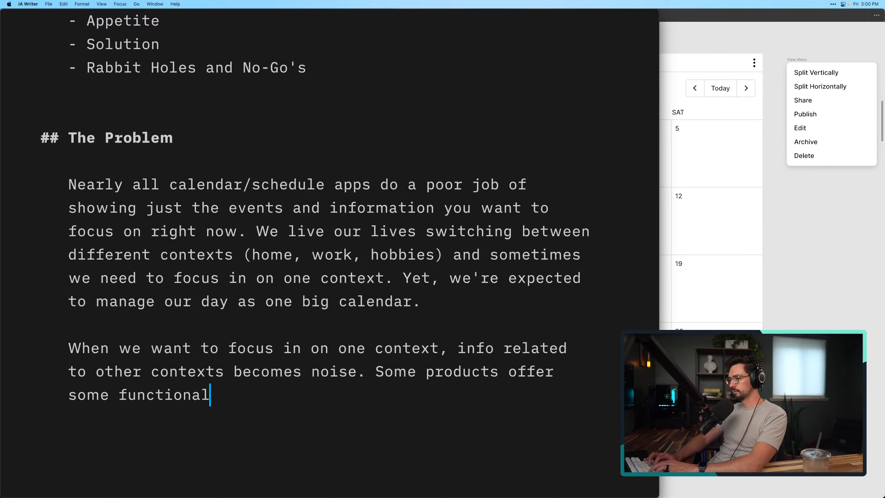
{"action": "type", "text": "ity to filter "}
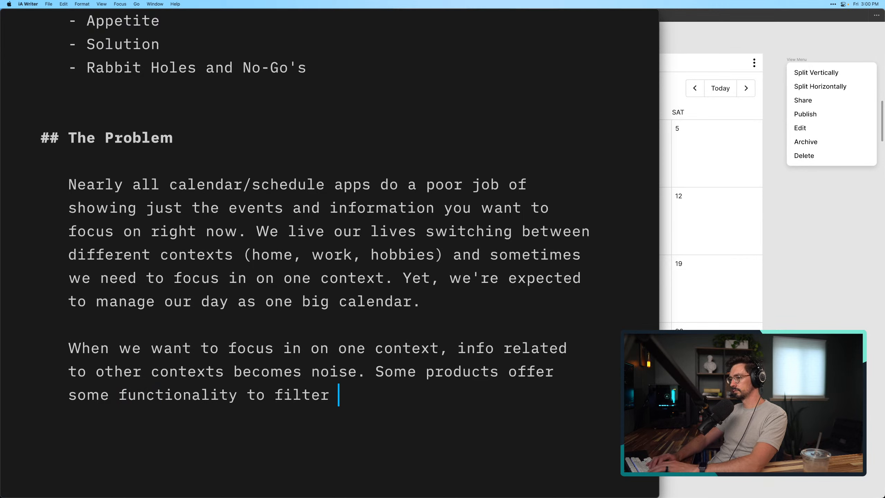
{"action": "type", "text": "the calen"}
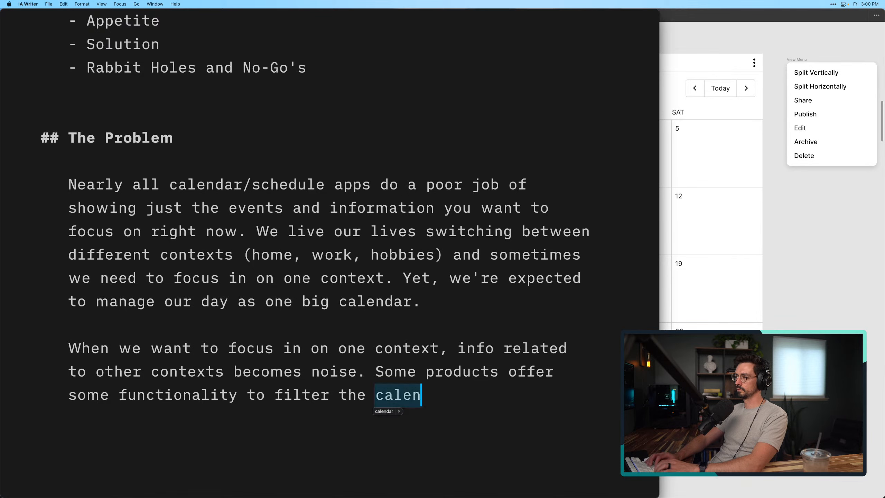
{"action": "type", "text": "dars "}
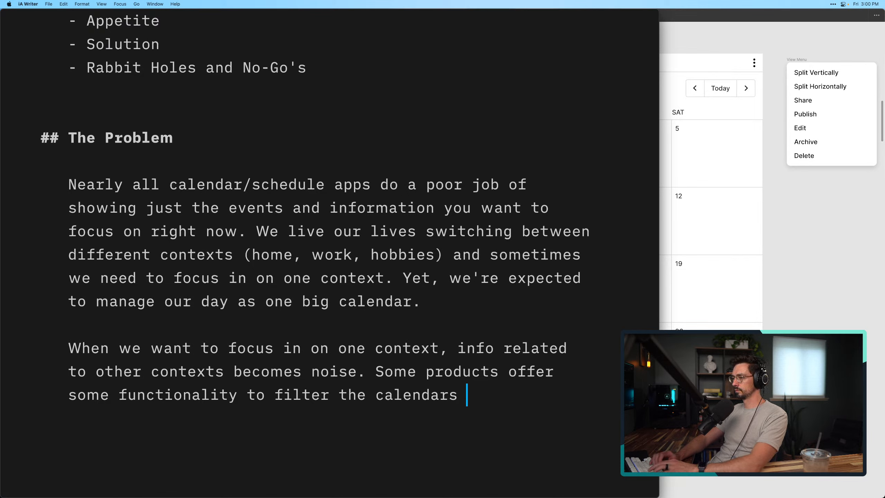
{"action": "type", "text": "that"}
{"action": "key", "text": "alt+BackSpace"}
{"action": "key", "text": "alt+BackSpace"}
{"action": "key", "text": "alt+BackSpace"}
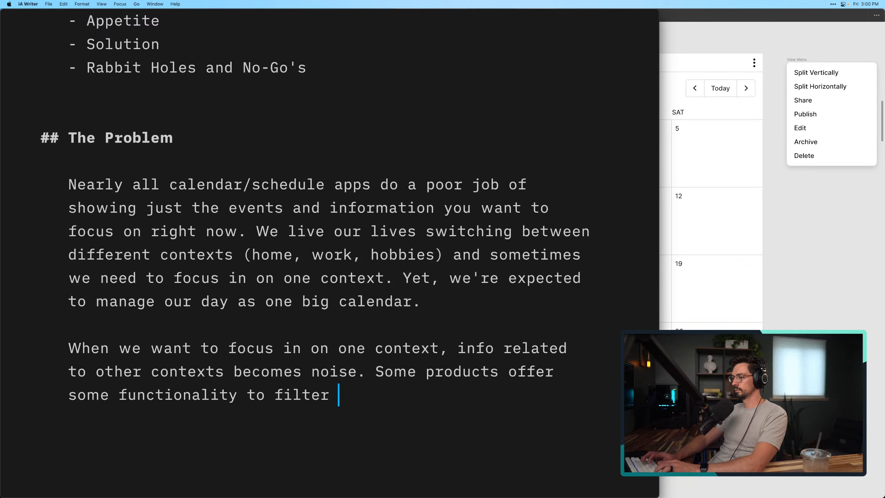
Continue the last sentence with "displayed calendars" as what products let you filter
{"action": "type", "text": "calendars"}
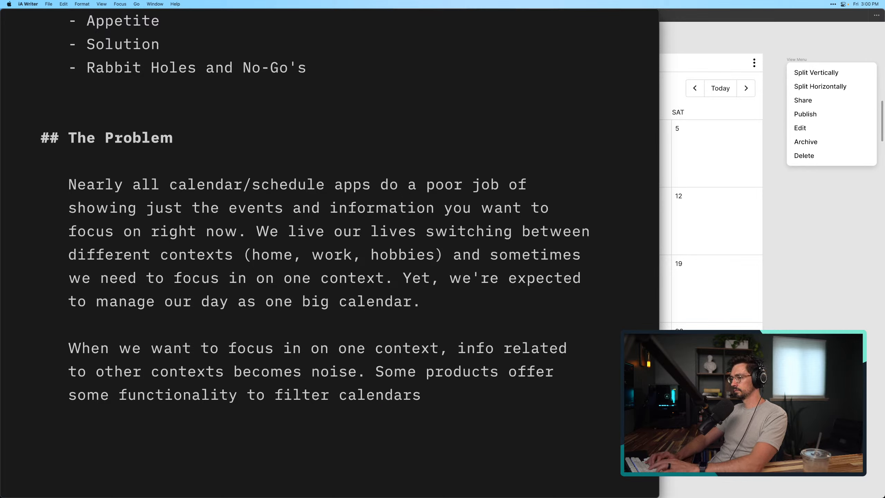
{"action": "key", "text": "alt+Left"}
{"action": "type", "text": "displa"}
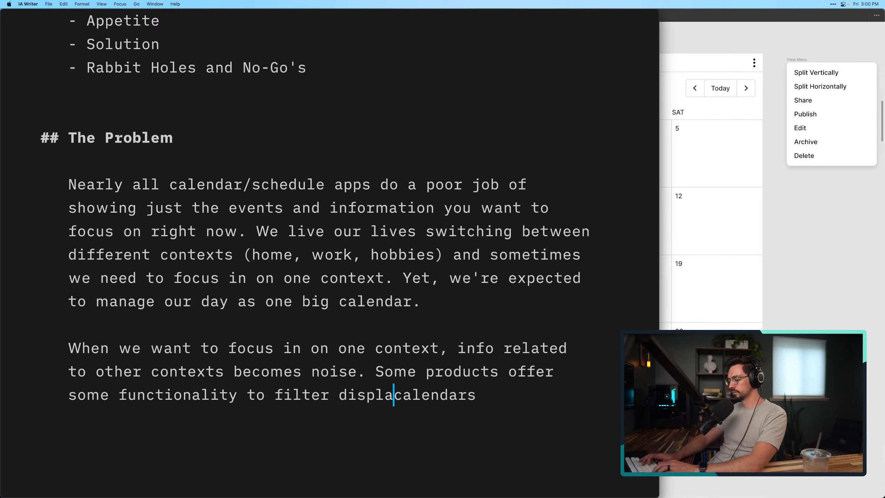
{"action": "type", "text": "yed calendars"}
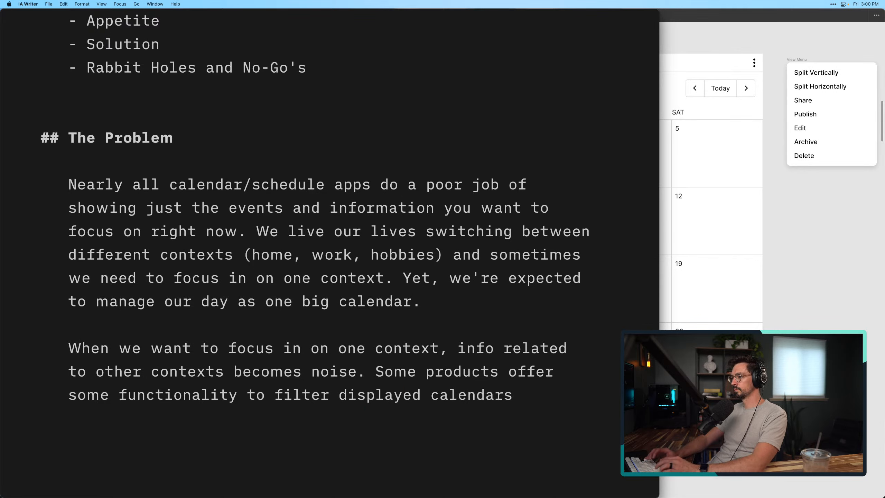
{"action": "type", "text": ", but the soli"}
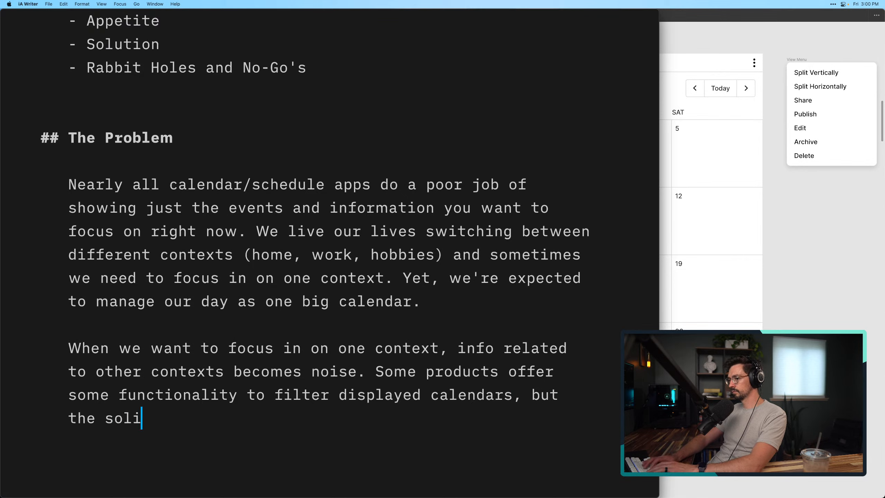
Extend the sentence about filtering with ", but the solutions often fall short by"
{"action": "key", "text": "BackSpace"}
{"action": "type", "text": "utions often create"}
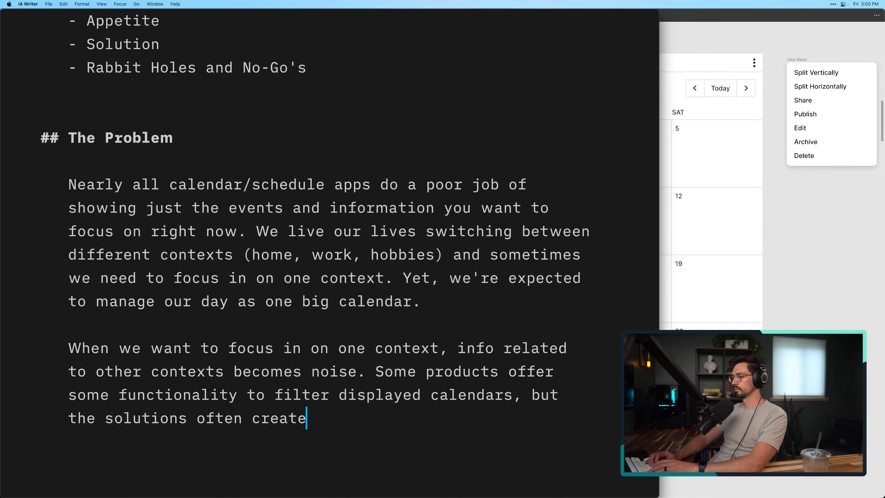
{"action": "key", "text": "alt+BackSpace"}
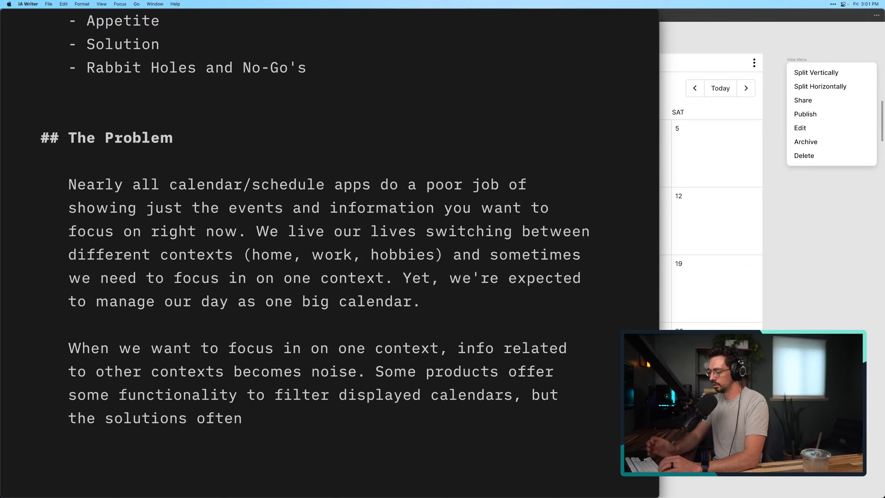
{"action": "type", "text": "fall "}
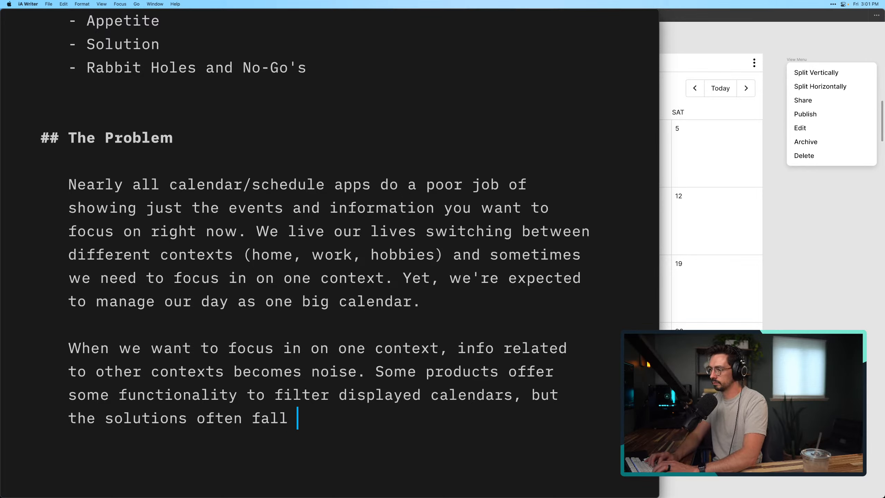
{"action": "type", "text": "short bu"}
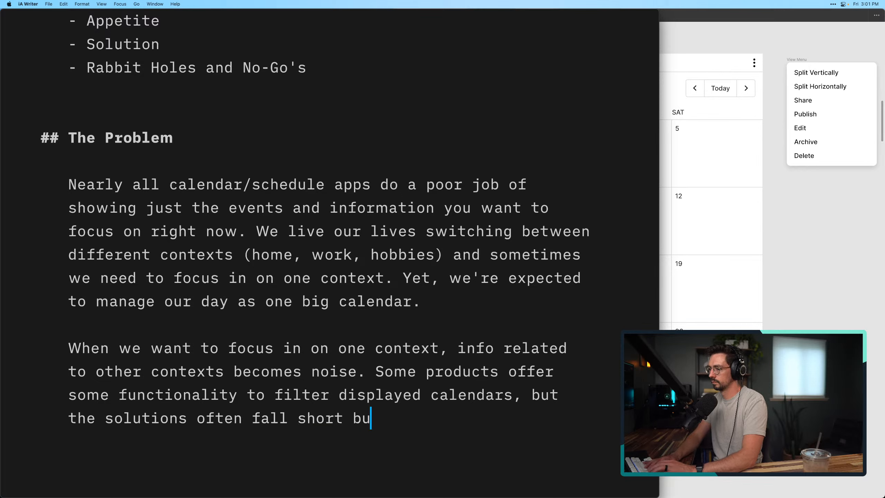
{"action": "key", "text": "BackSpace"}
{"action": "type", "text": "y "}
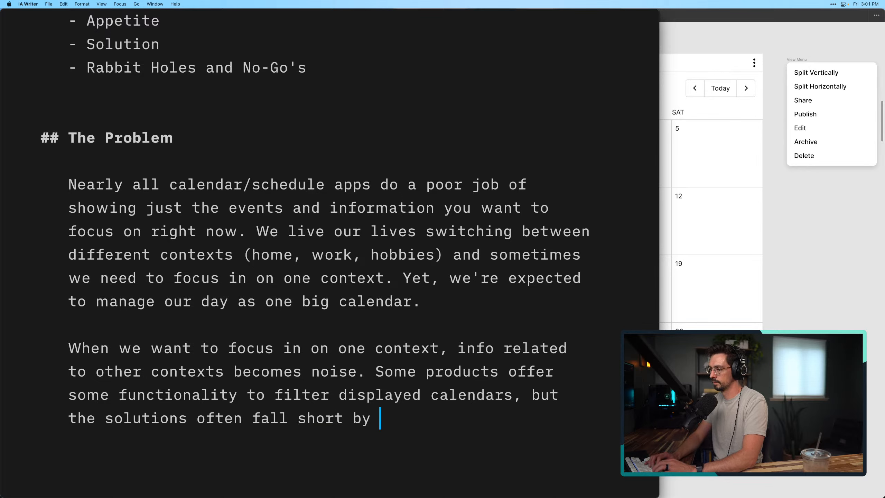
{"action": "type", "text": "being eas"}
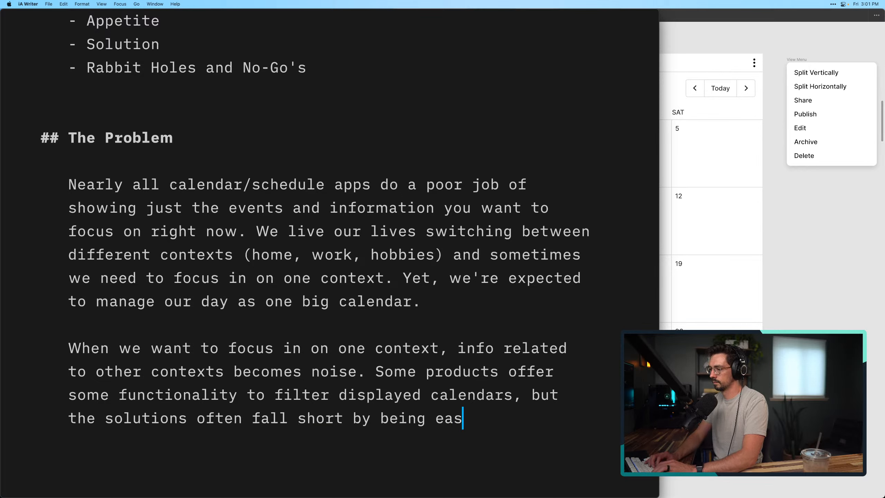
{"action": "type", "text": "y to muis"}
Add "being easy to miss" as the first shortcoming of the filtering solutions
{"action": "key", "text": "BackSpace"}
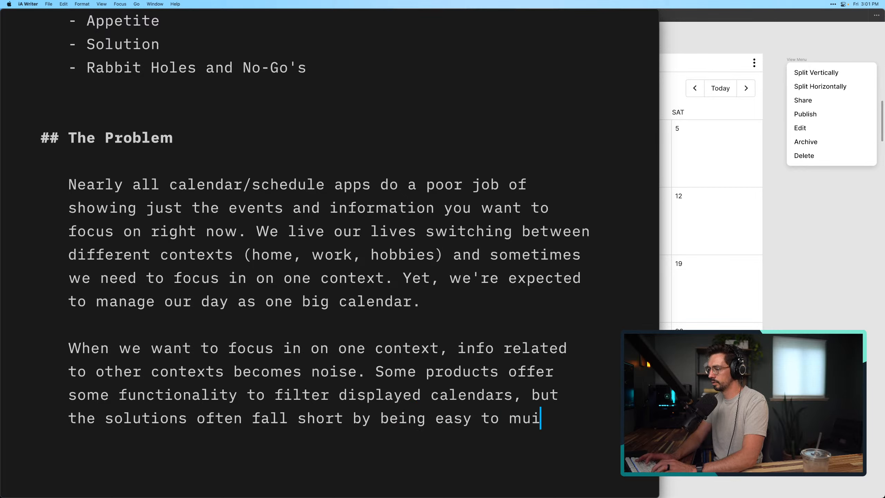
{"action": "key", "text": "BackSpace"}
{"action": "key", "text": "BackSpace"}
{"action": "key", "text": "BackSpace"}
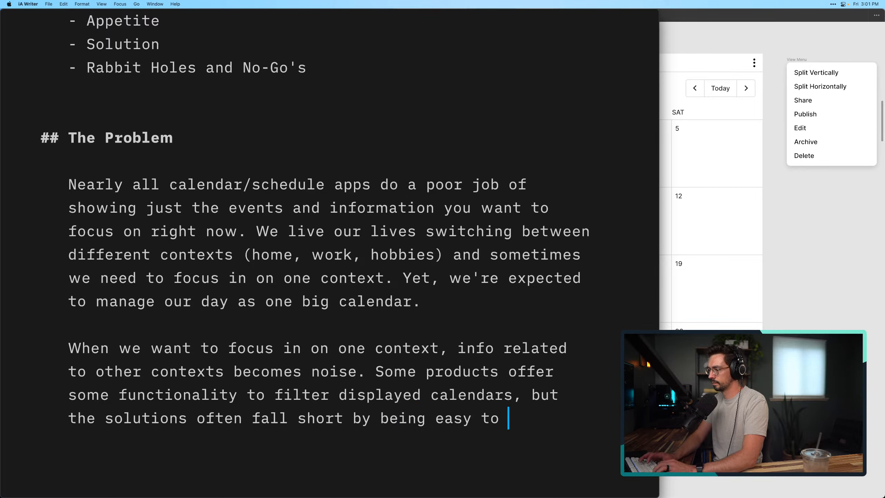
{"action": "type", "text": "miss,"}
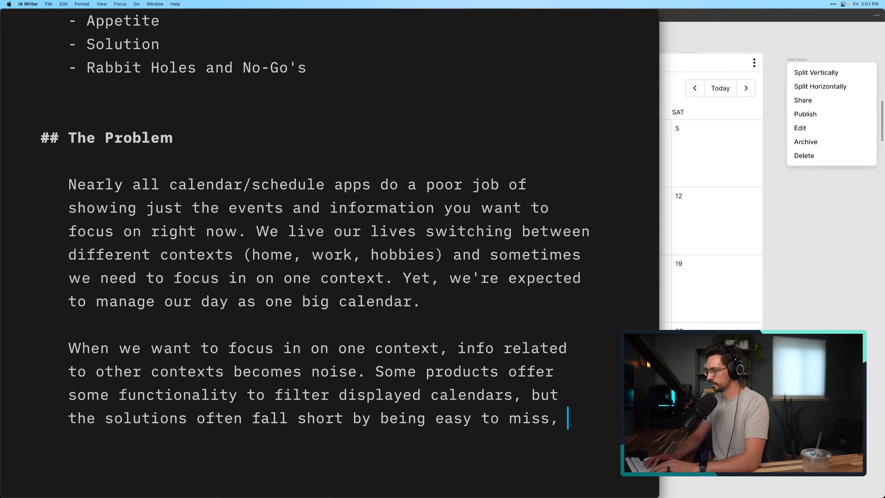
Finish the sentence with "or difficult to manage." as the second shortcoming
{"action": "key", "text": "BackSpace"}
{"action": "key", "text": "BackSpace"}
{"action": "type", "text": "or "}
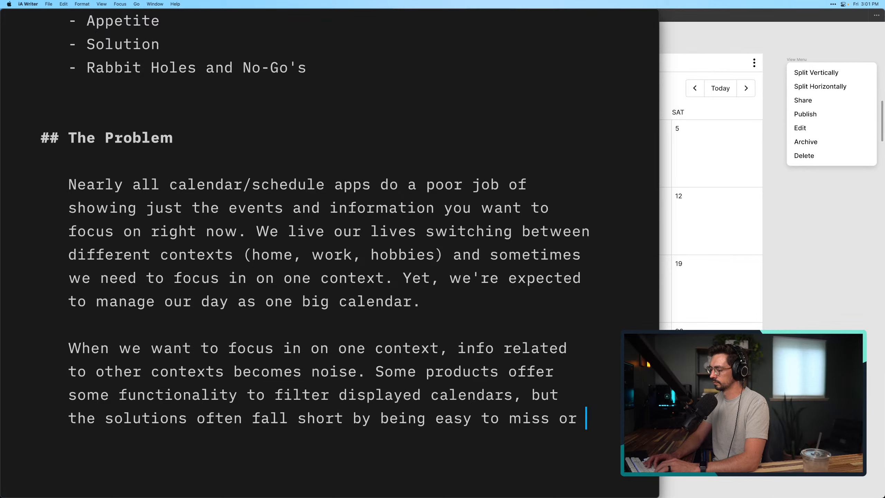
{"action": "type", "text": "diffi"}
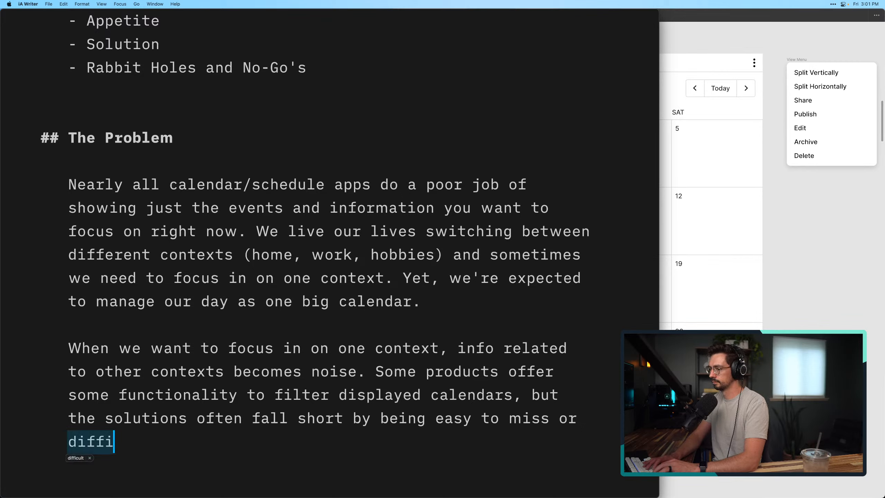
{"action": "type", "text": "cult to manag"}
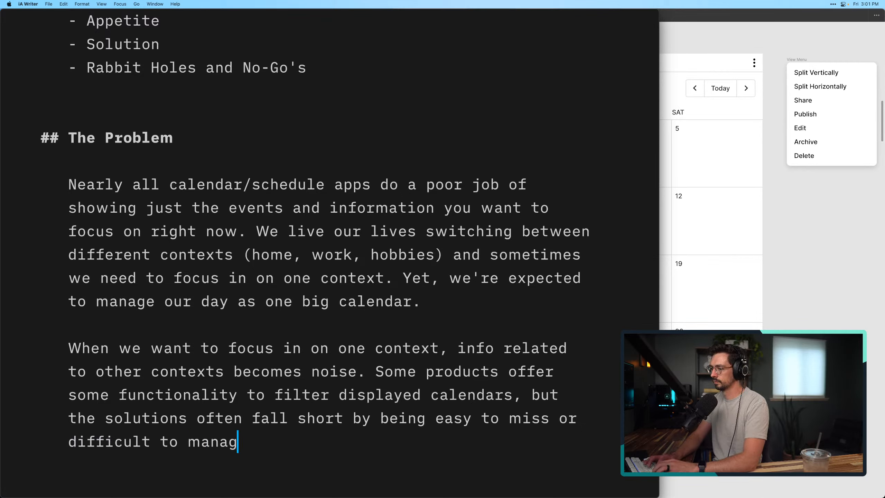
{"action": "type", "text": "e."}
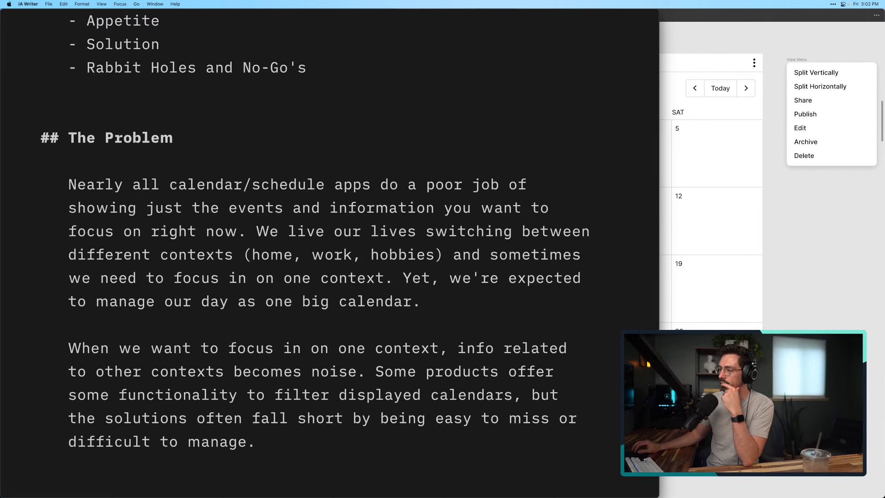
Delete the sentence "Yet, we're expected to manage our day as one big calendar." and merge the two paragraphs into one
{"action": "left_click", "coordinate": [256, 191]}
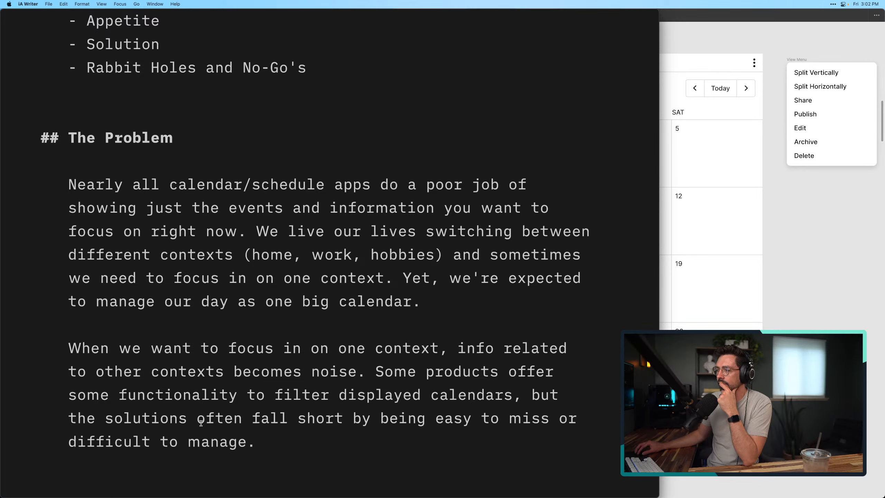
{"action": "left_click_drag", "start_coordinate": [69, 348], "coordinate": [403, 275]}
{"action": "key", "text": "BackSpace"}
{"action": "left_click", "coordinate": [372, 356]}
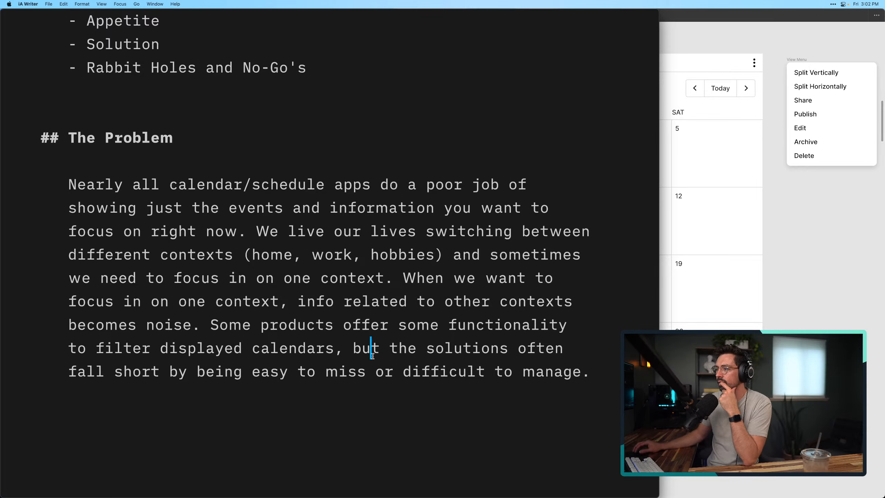
Leave two blank lines below the Problem paragraph and start a new second-level heading with "##"
{"action": "left_click", "coordinate": [411, 404]}
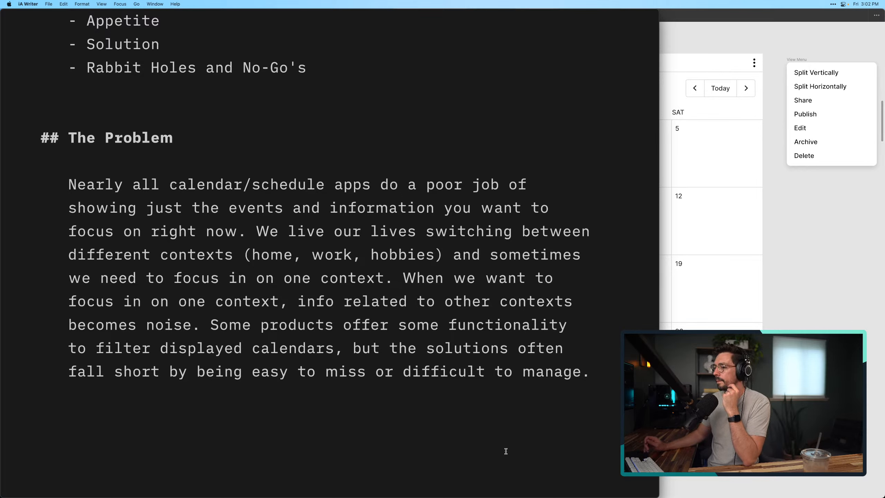
{"action": "key", "text": "Return"}
{"action": "key", "text": "Return"}
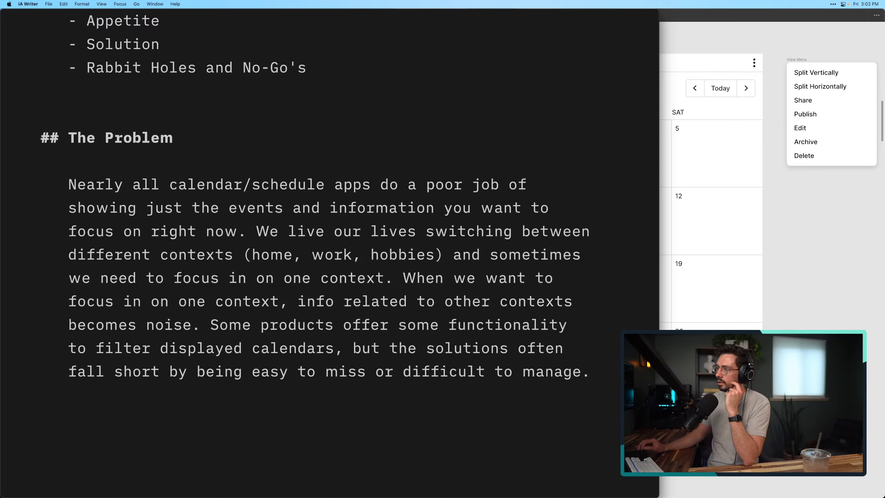
{"action": "scroll", "coordinate": [409, 334], "scroll_direction": "down", "scroll_amount": 2}
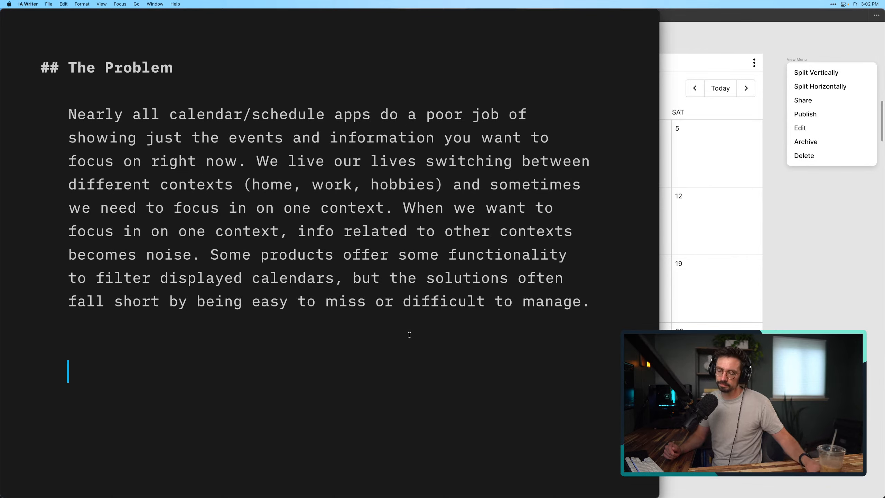
{"action": "left_click", "coordinate": [282, 335]}
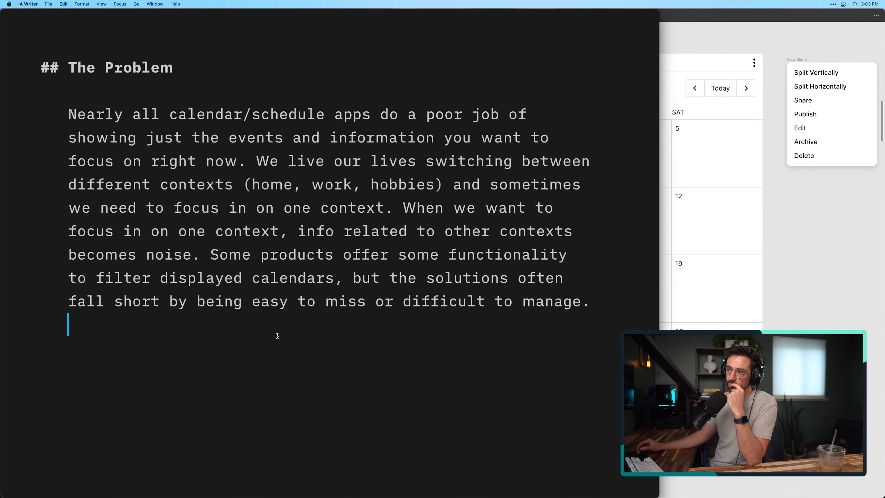
{"action": "scroll", "coordinate": [278, 336], "scroll_direction": "up", "scroll_amount": 2}
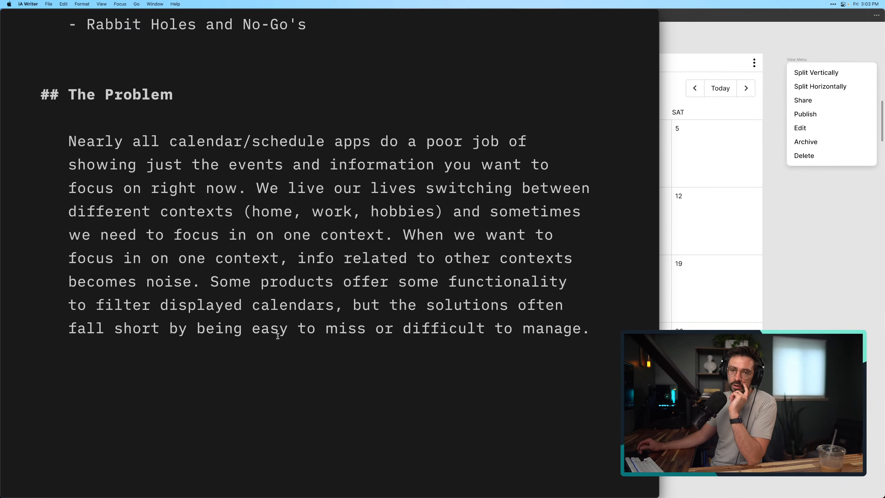
{"action": "scroll", "coordinate": [278, 336], "scroll_direction": "up", "scroll_amount": 1}
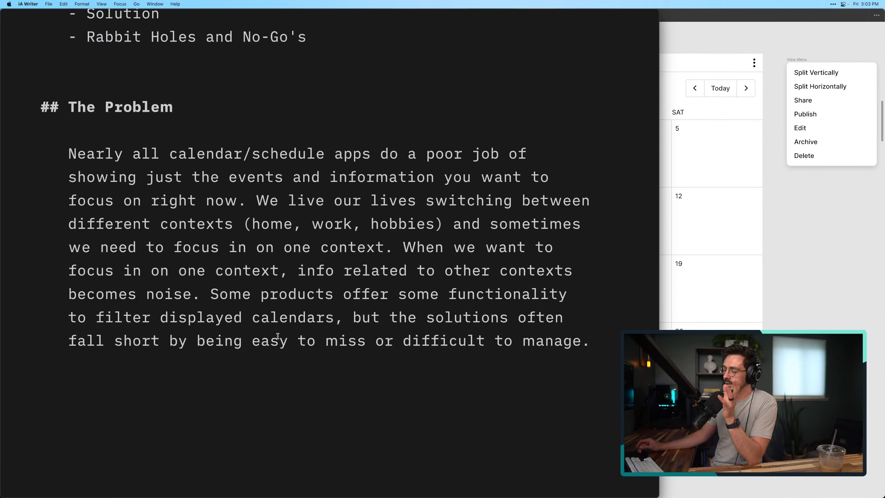
{"action": "scroll", "coordinate": [278, 336], "scroll_direction": "down", "scroll_amount": 3}
{"action": "left_click", "coordinate": [281, 361]}
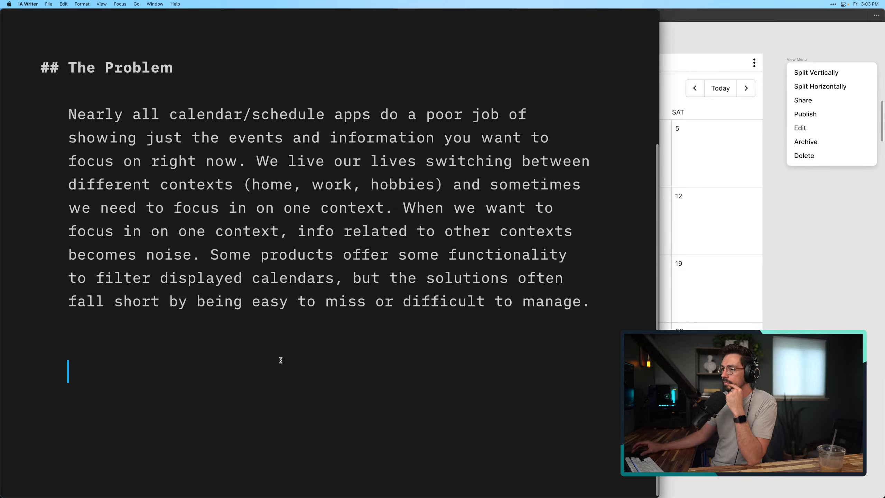
{"action": "key", "text": "Return"}
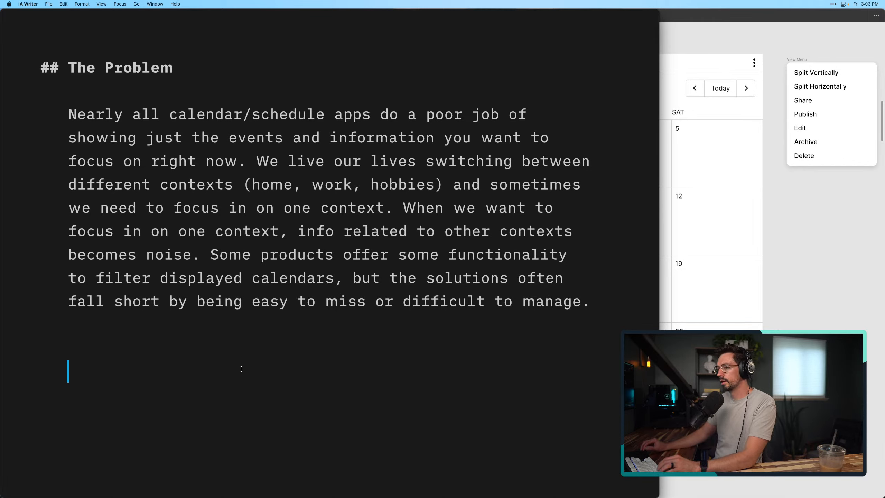
{"action": "type", "text": "##"}
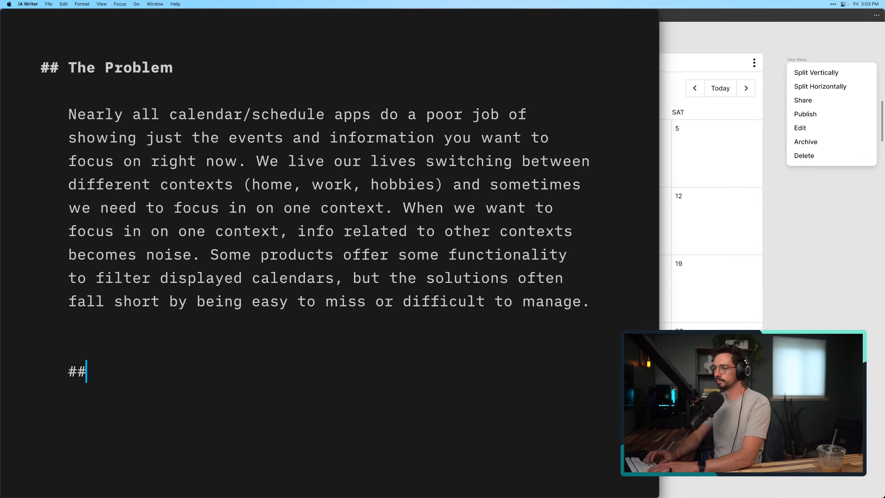
Check the list of pitch parts and complete the new second-level heading below the Problem section as "Appetite"
{"action": "scroll", "coordinate": [241, 368], "scroll_direction": "up", "scroll_amount": 10}
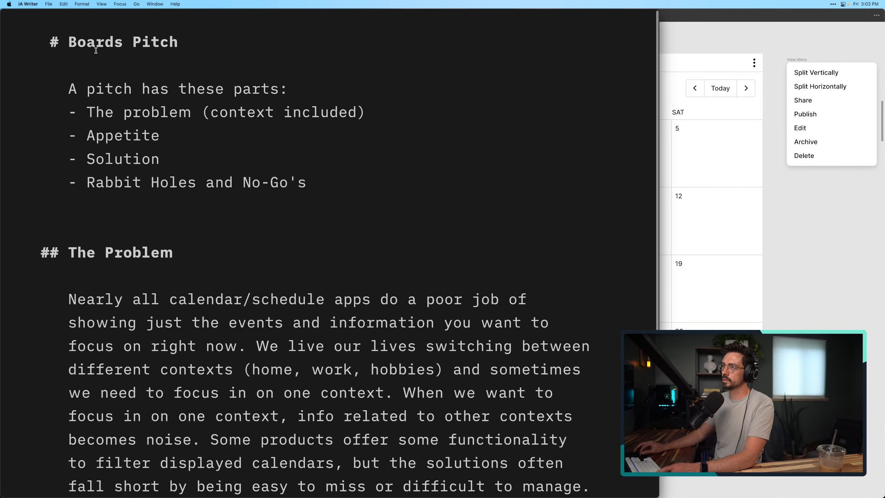
{"action": "left_click_drag", "start_coordinate": [73, 84], "coordinate": [306, 182]}
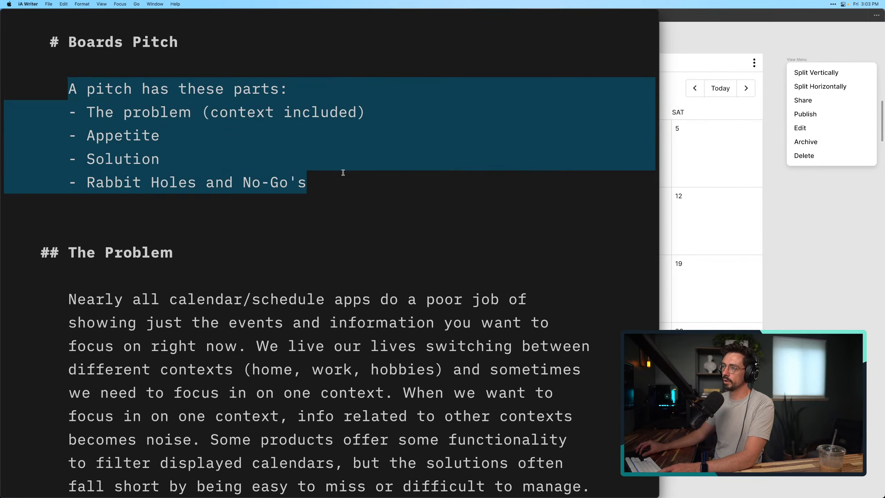
{"action": "left_click", "coordinate": [321, 178]}
{"action": "left_click", "coordinate": [153, 112]}
{"action": "left_click", "coordinate": [136, 136]}
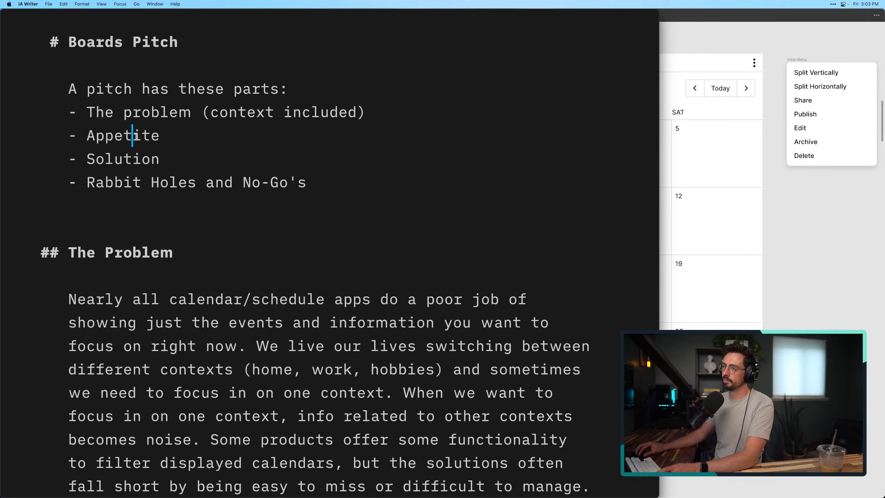
{"action": "left_click", "coordinate": [197, 127]}
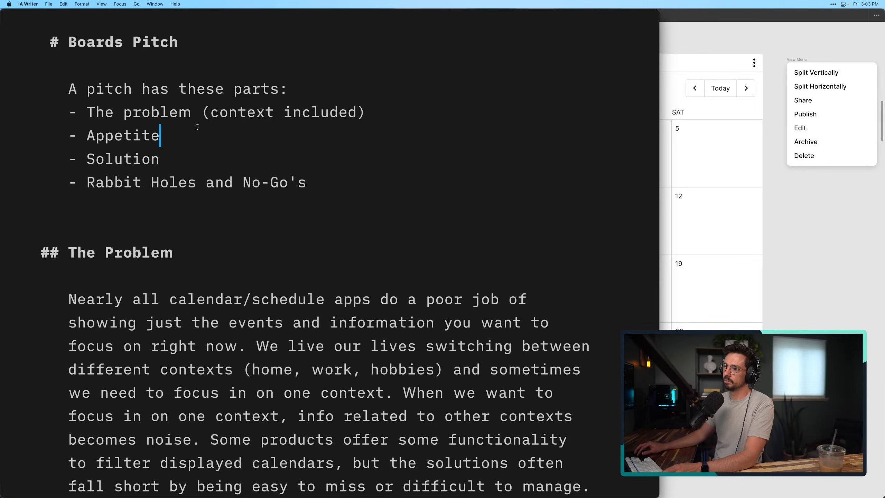
{"action": "scroll", "coordinate": [197, 127], "scroll_direction": "down", "scroll_amount": 5}
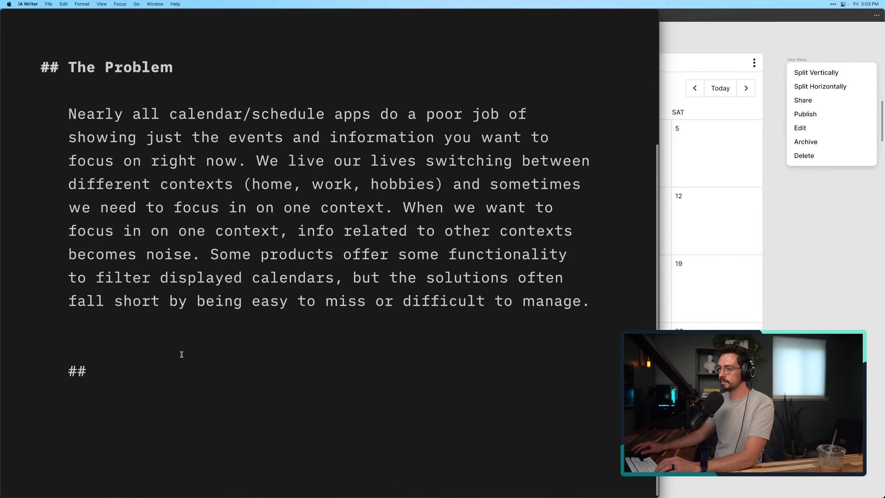
{"action": "left_click", "coordinate": [162, 364]}
{"action": "type", "text": "Appre"}
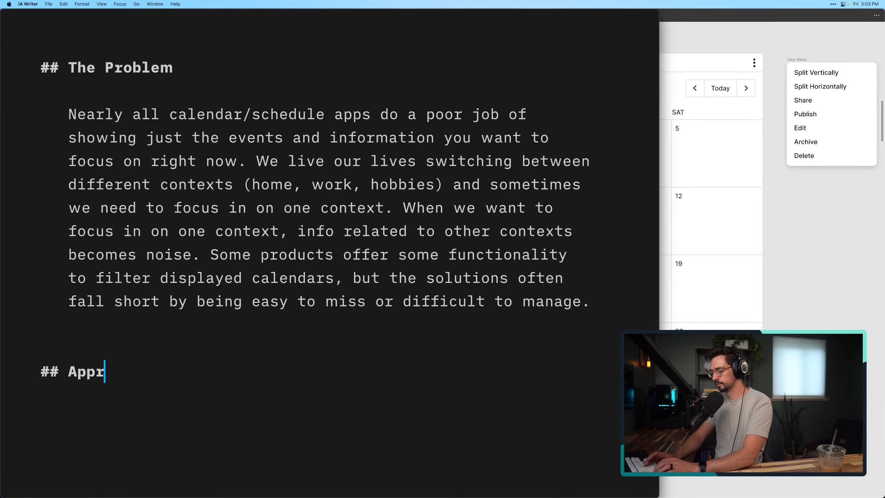
{"action": "key", "text": "BackSpace"}
{"action": "key", "text": "BackSpace"}
{"action": "type", "text": "etite"}
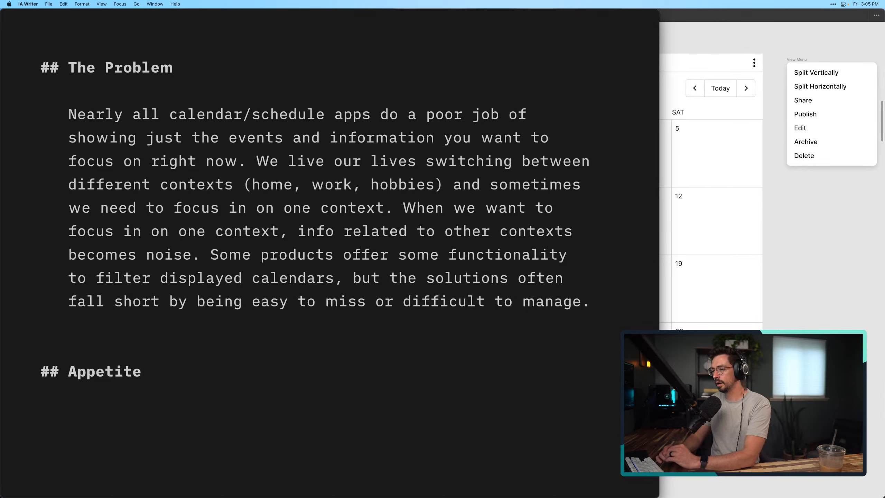
Write under the Appetite heading: "This is definitely a 6 week solution. There's a lot of moving parts to get this right"
{"action": "type", "text": "This is def"}
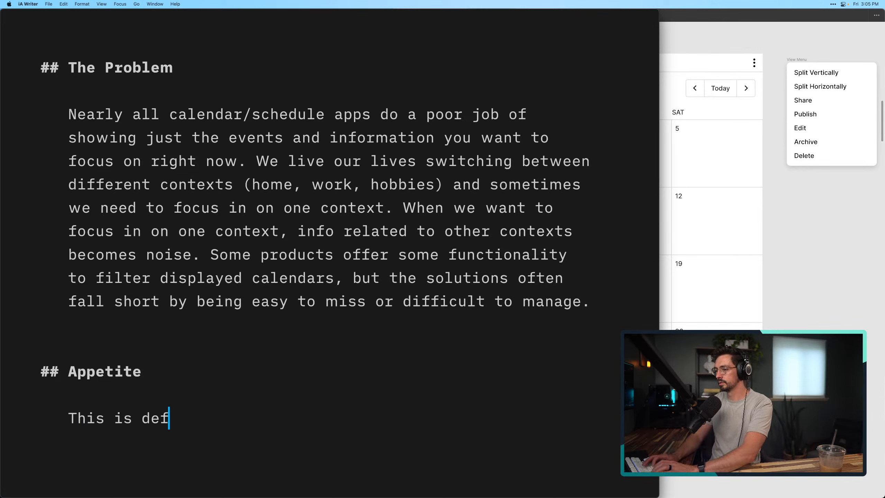
{"action": "type", "text": "initely a "}
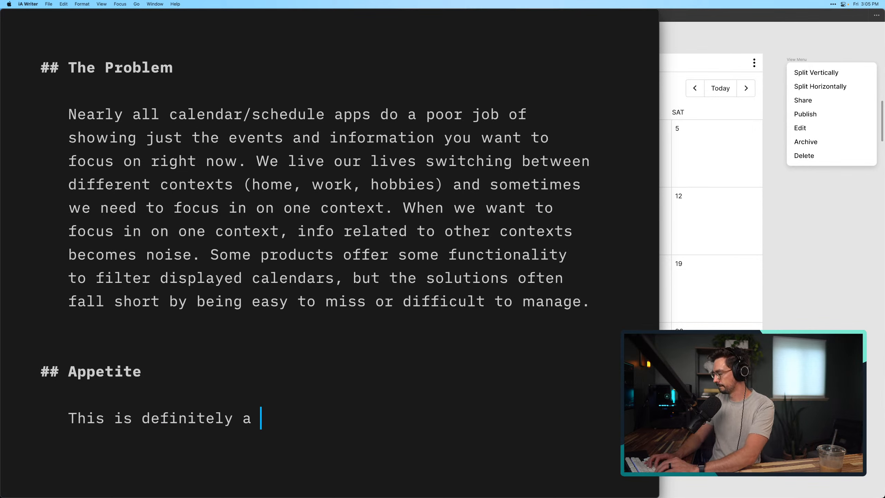
{"action": "type", "text": "6 week solu"}
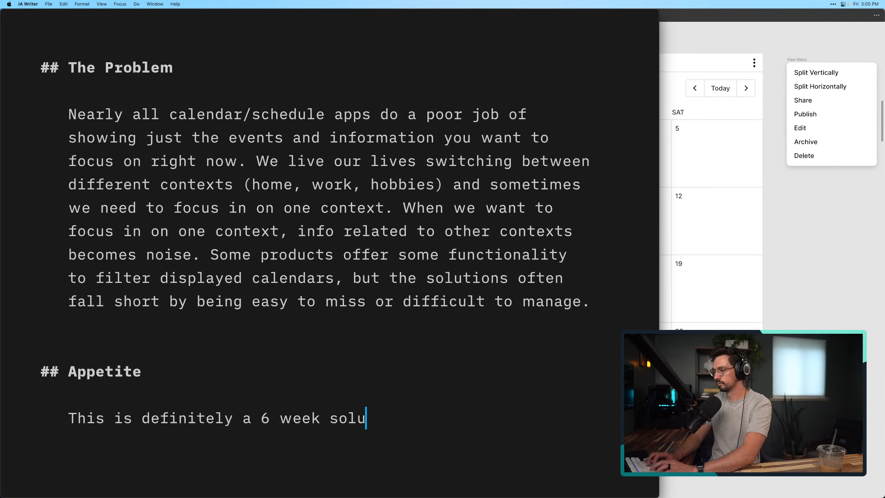
{"action": "type", "text": "tion. Rhwew'as"}
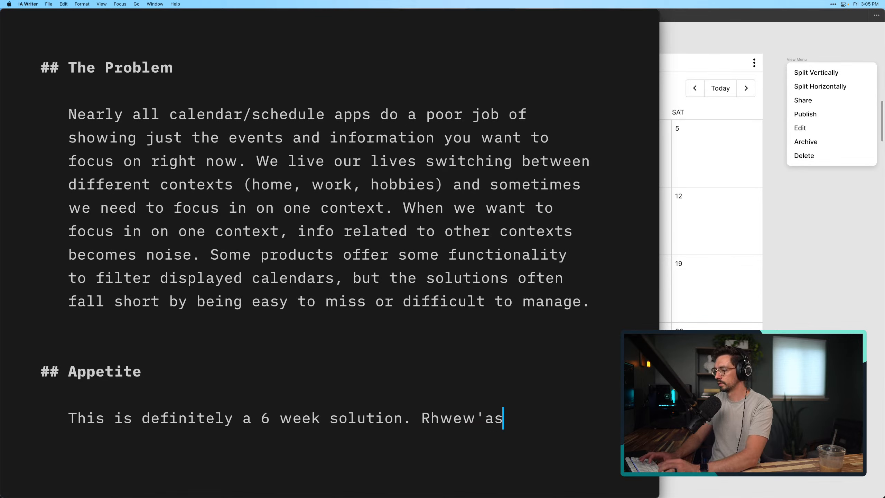
{"action": "key", "text": "alt+BackSpace"}
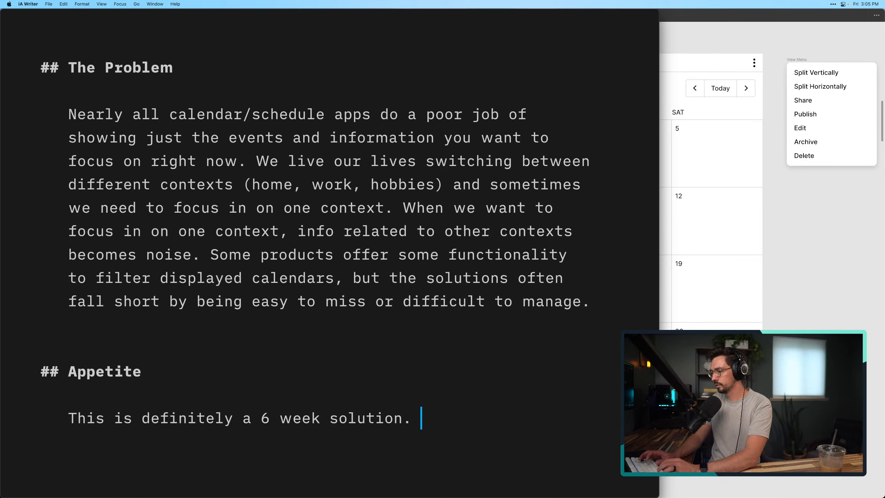
{"action": "type", "text": "There's a lot o"}
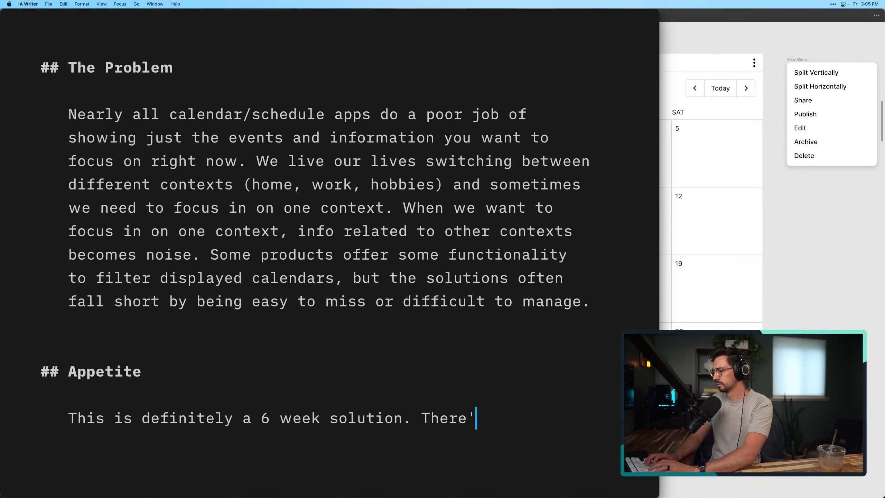
{"action": "type", "text": "f moving p"}
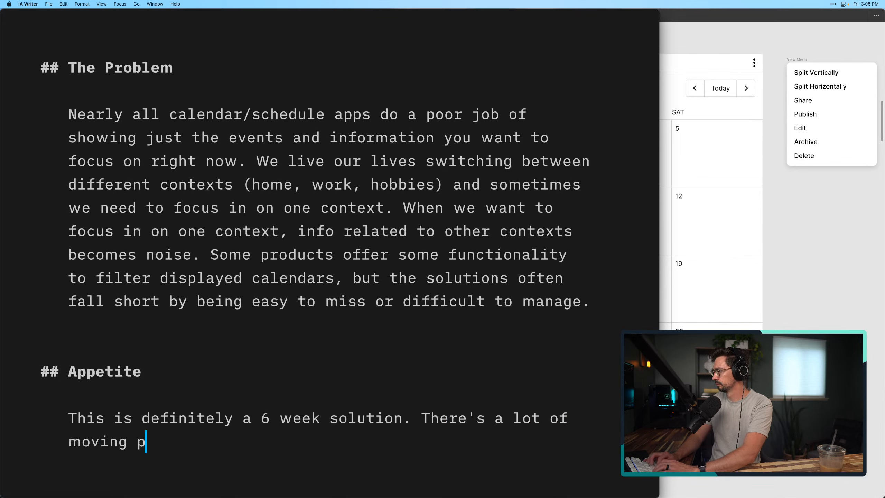
{"action": "type", "text": "arts to get this right"}
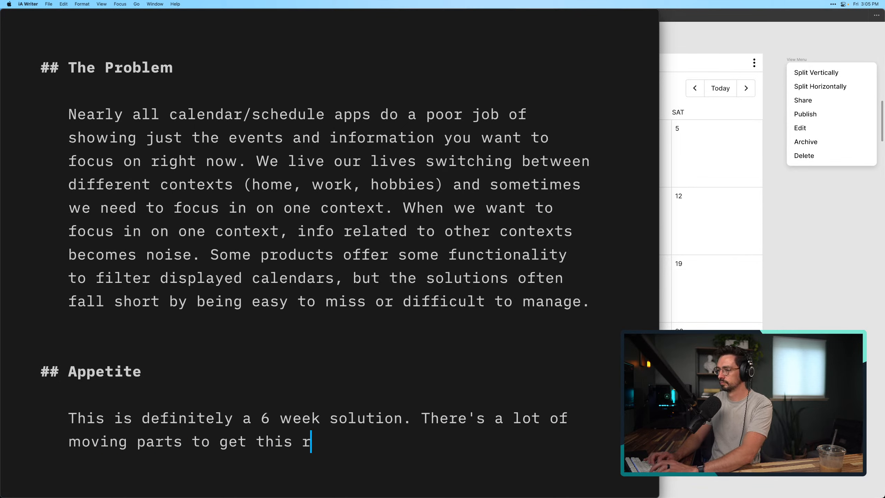
Make the phrase "6 week solution" bold in the Appetite paragraph
{"action": "key", "text": "Up"}
{"action": "key", "text": "alt+Left"}
{"action": "key", "text": "alt+Left"}
{"action": "key", "text": "alt+Left"}
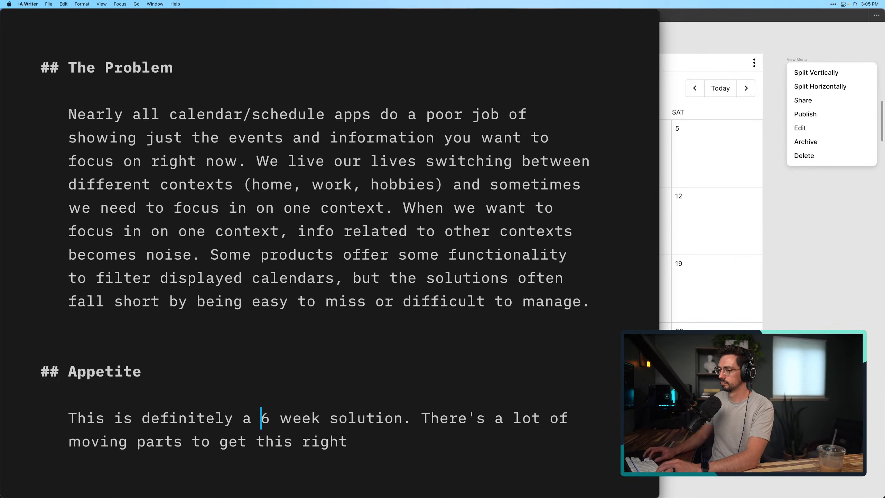
{"action": "key", "text": "shift+alt+Right"}
{"action": "key", "text": "shift+alt+Right"}
{"action": "key", "text": "shift+alt+Right"}
{"action": "key", "text": "shift+alt+Right"}
{"action": "key", "text": "shift+alt+Left"}
{"action": "key", "text": "shift+alt+Left"}
{"action": "key", "text": "shift+alt+Right"}
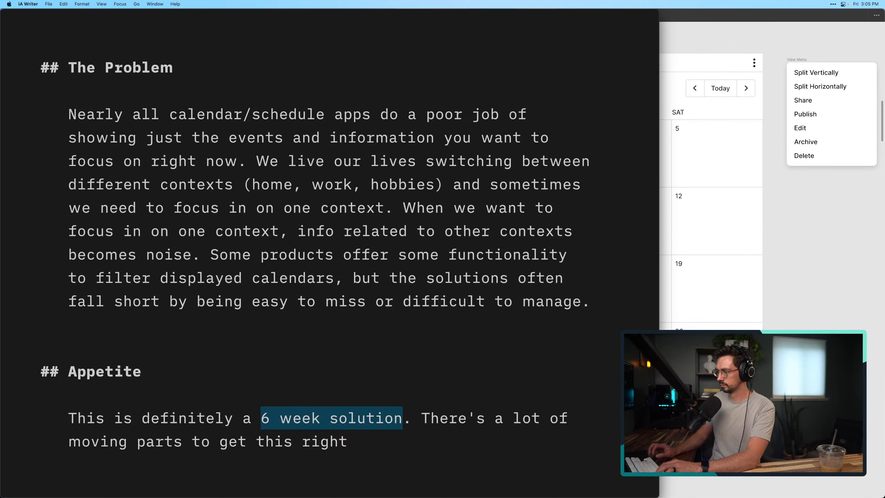
{"action": "key", "text": "super+b"}
{"action": "left_click", "coordinate": [263, 397]}
End the Appetite paragraph with a period after "right" and leave blank lines below it
{"action": "scroll", "coordinate": [264, 393], "scroll_direction": "down", "scroll_amount": 2}
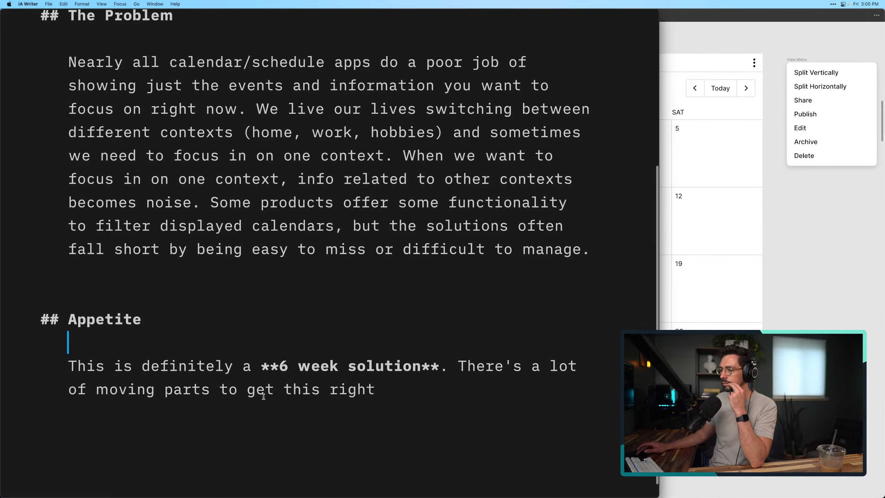
{"action": "left_click", "coordinate": [423, 363]}
{"action": "key", "text": "Return"}
{"action": "key", "text": "Return"}
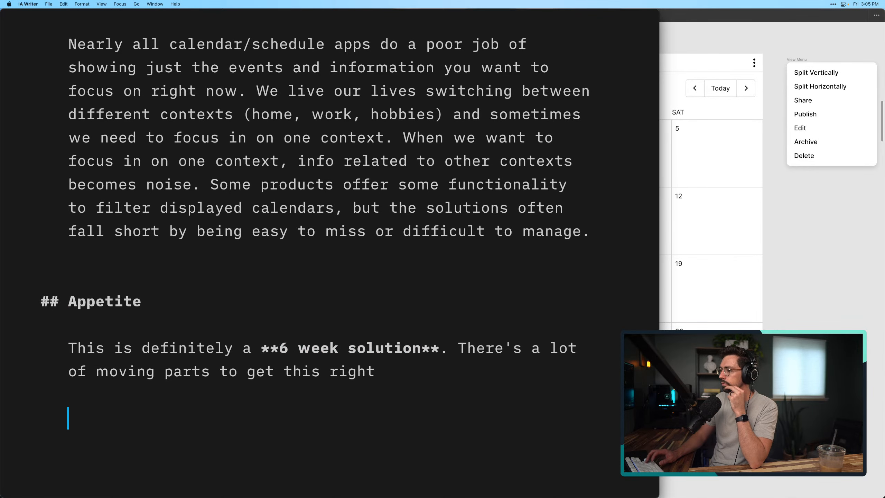
{"action": "type", "text": "."}
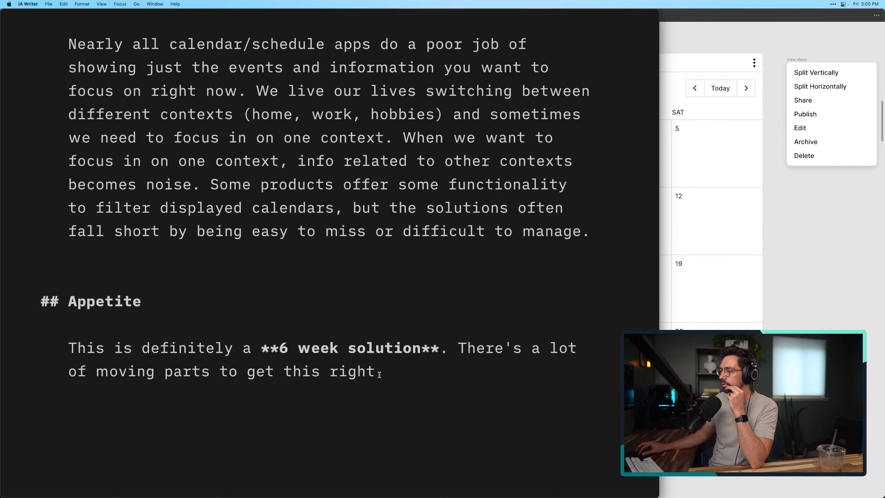
{"action": "key", "text": "Return"}
{"action": "key", "text": "Return"}
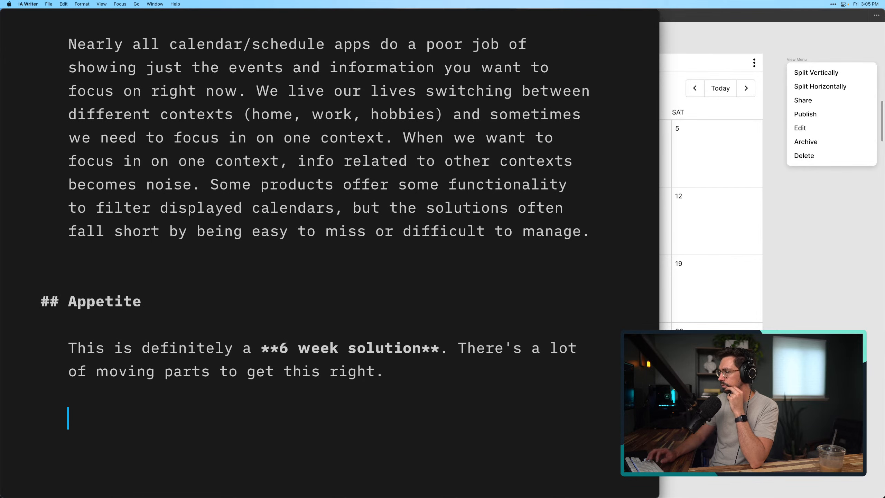
{"action": "scroll", "coordinate": [330, 244], "scroll_direction": "down", "scroll_amount": 3}
{"action": "left_click", "coordinate": [394, 426]}
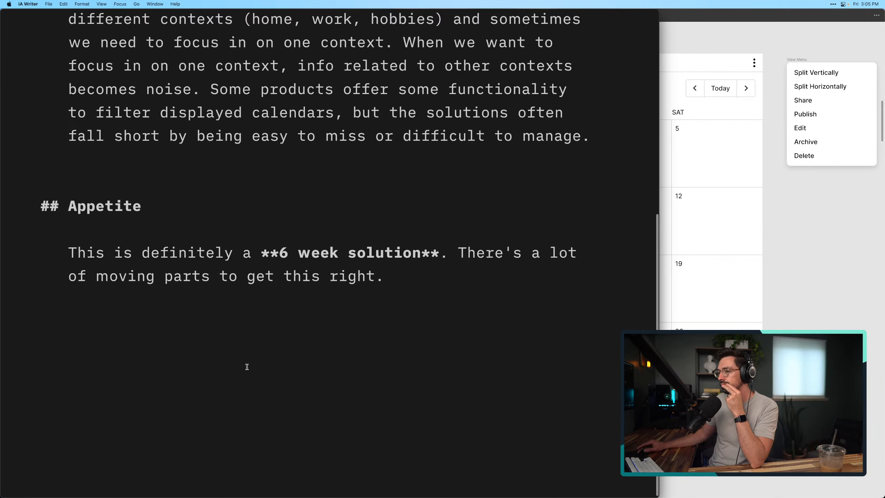
{"action": "left_click", "coordinate": [122, 357]}
Check the list of pitch parts and add the second-level heading "The Solution" below the Appetite section, followed by a blank line
{"action": "scroll", "coordinate": [122, 356], "scroll_direction": "up", "scroll_amount": 2}
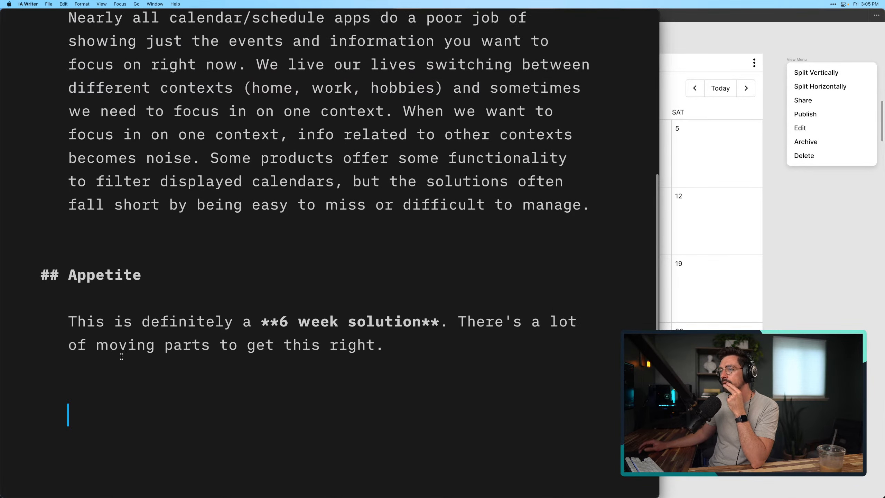
{"action": "scroll", "coordinate": [122, 357], "scroll_direction": "down", "scroll_amount": 2}
{"action": "scroll", "coordinate": [122, 357], "scroll_direction": "up", "scroll_amount": 4}
{"action": "scroll", "coordinate": [122, 357], "scroll_direction": "up", "scroll_amount": 6}
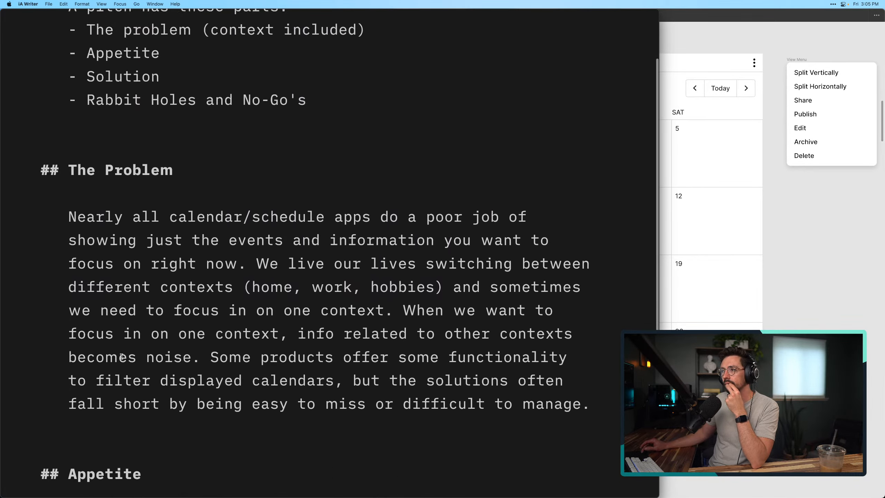
{"action": "double_click", "coordinate": [90, 124]}
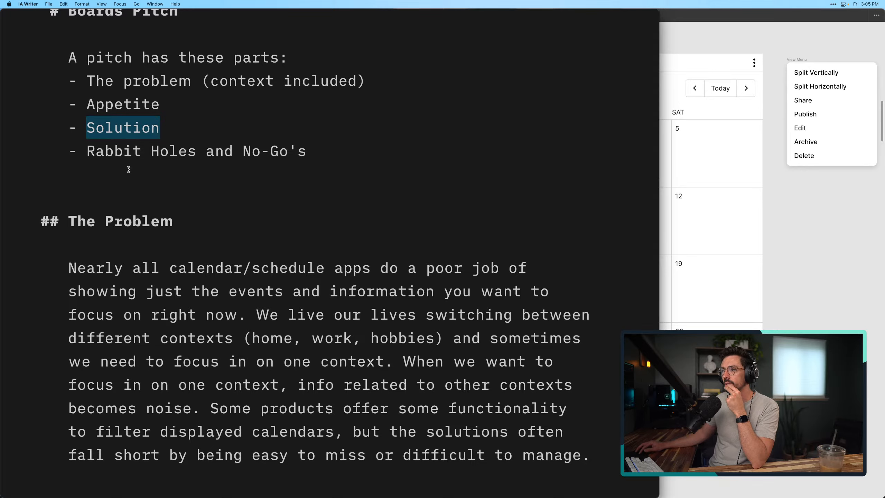
{"action": "left_click", "coordinate": [134, 189]}
{"action": "scroll", "coordinate": [150, 304], "scroll_direction": "down", "scroll_amount": 8}
{"action": "left_click", "coordinate": [161, 371]}
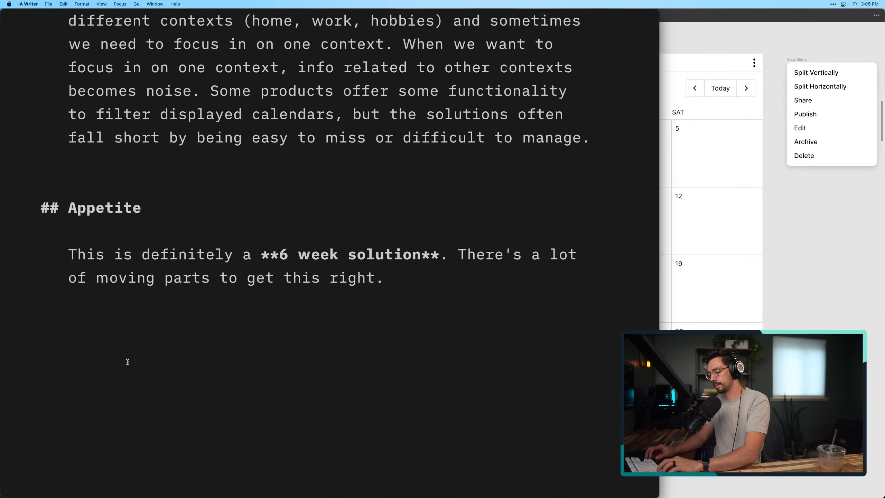
{"action": "key", "text": "BackSpace"}
{"action": "type", "text": "## "}
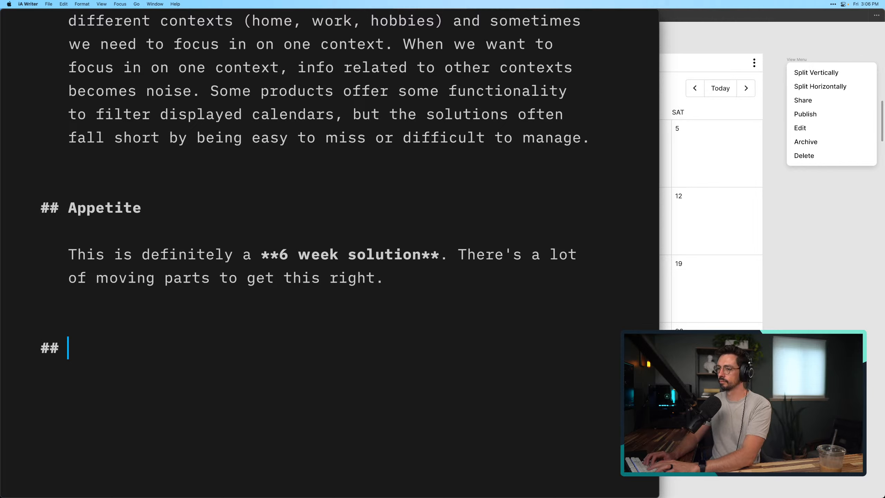
{"action": "type", "text": "The Solution"}
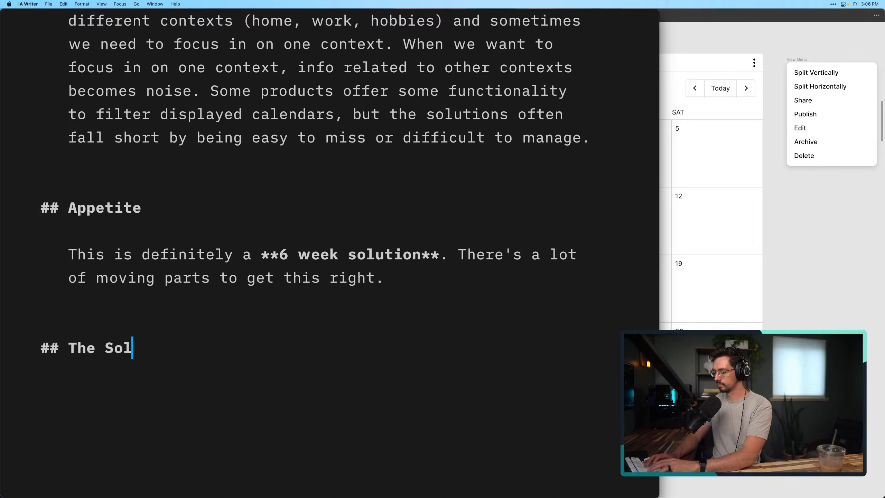
{"action": "key", "text": "Return"}
{"action": "key", "text": "Return"}
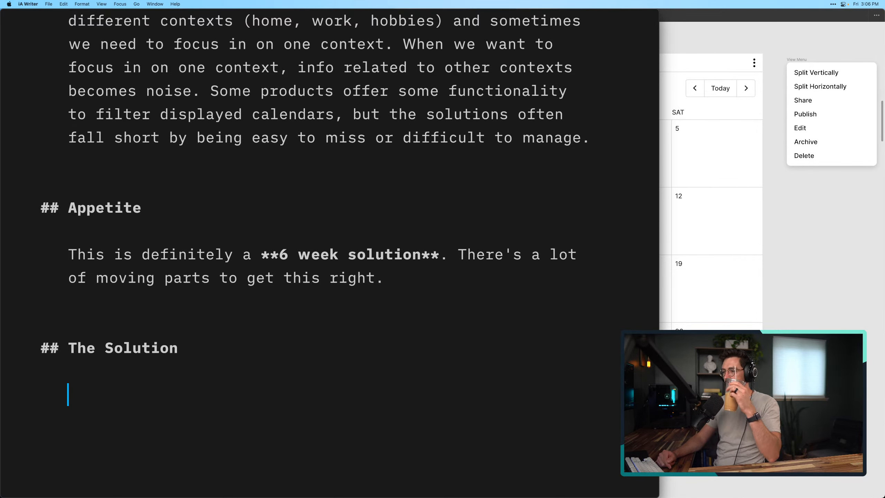
Check the list of pitch parts and start the paragraph under The Solution with: The solution we've developed are called "Boards"
{"action": "scroll", "coordinate": [331, 244], "scroll_direction": "up", "scroll_amount": 10}
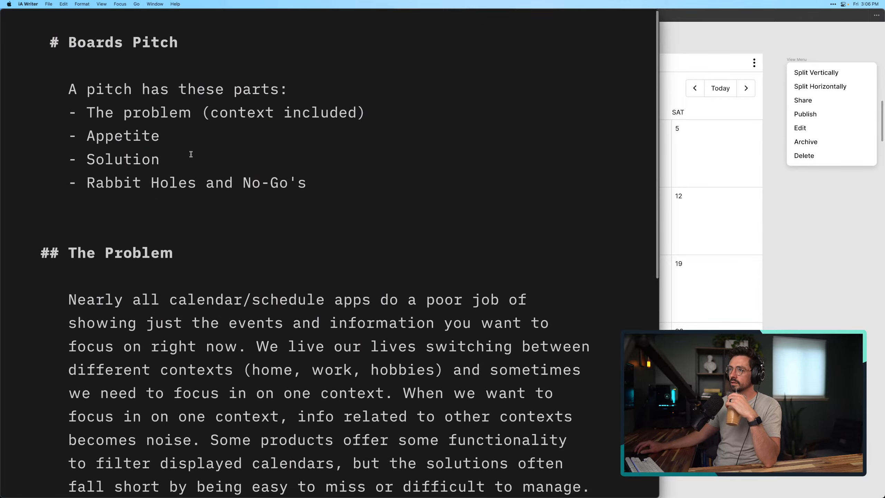
{"action": "left_click_drag", "start_coordinate": [68, 86], "coordinate": [322, 177]}
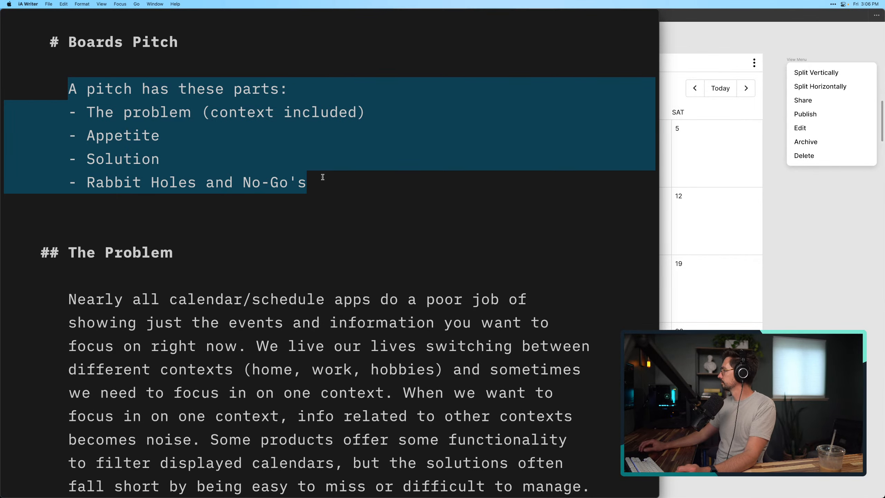
{"action": "scroll", "coordinate": [214, 235], "scroll_direction": "down", "scroll_amount": 10}
{"action": "left_click", "coordinate": [200, 349]}
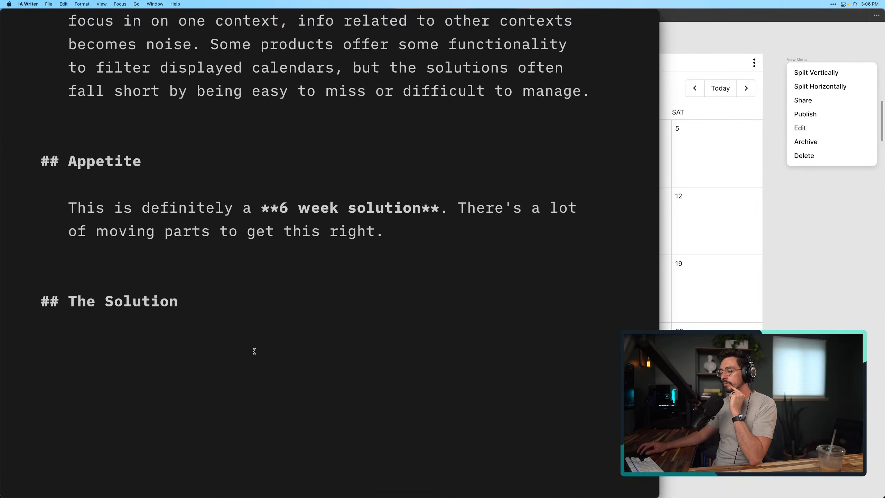
{"action": "left_click", "coordinate": [233, 341]}
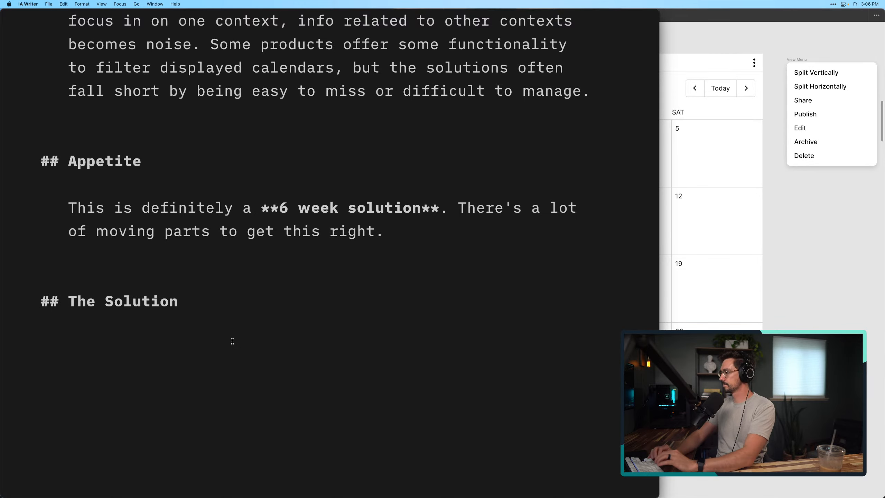
{"action": "type", "text": "The solution "}
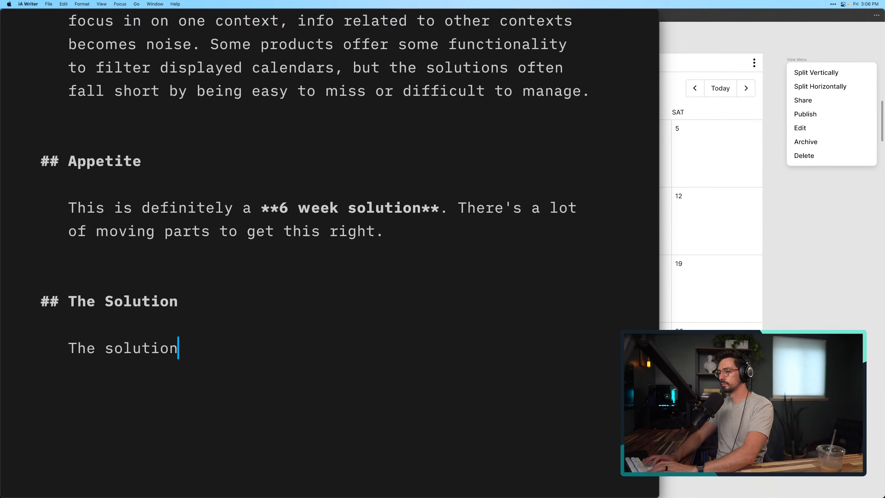
{"action": "type", "text": "we've de"}
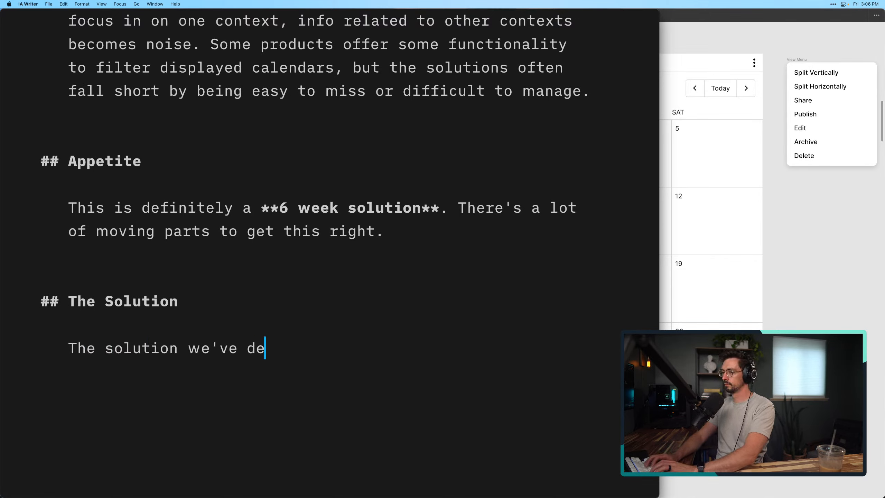
{"action": "type", "text": "veloped "}
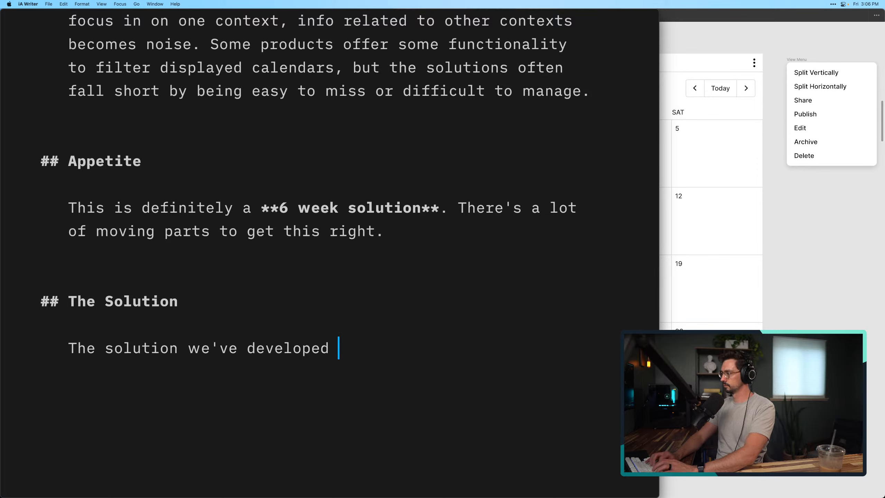
{"action": "type", "text": "are called "}
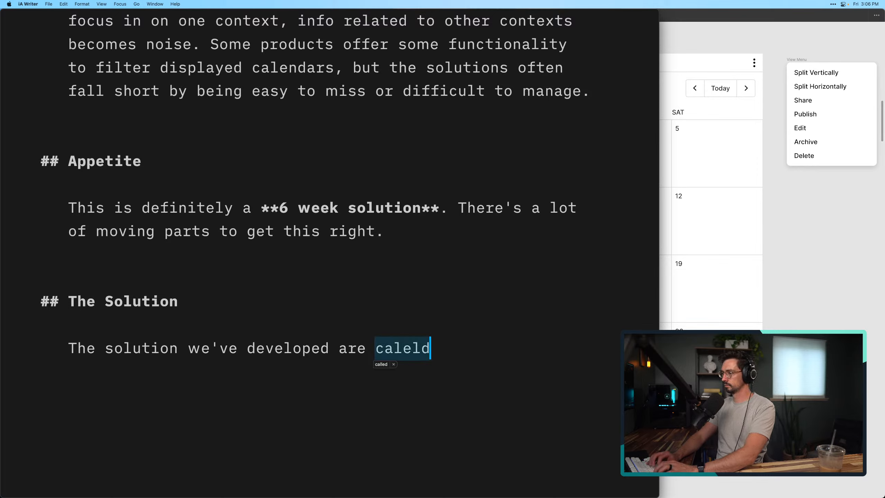
{"action": "type", "text": "\"Boar"}
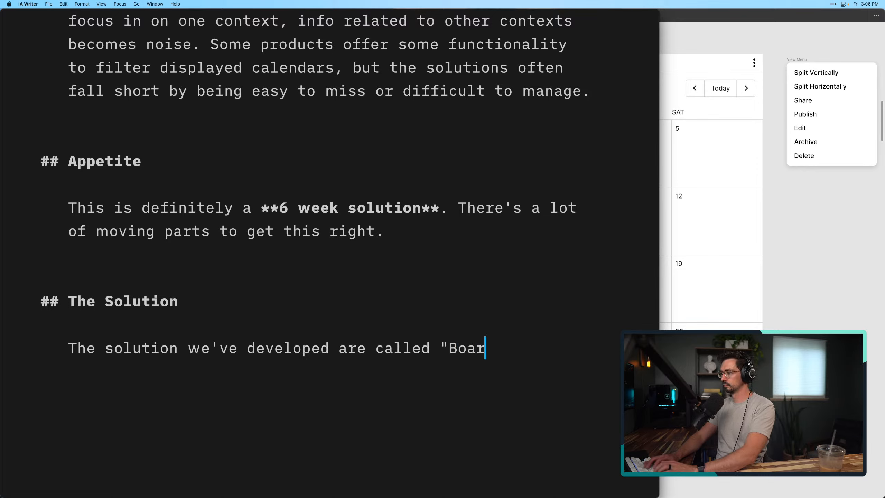
{"action": "type", "text": "ds\""}
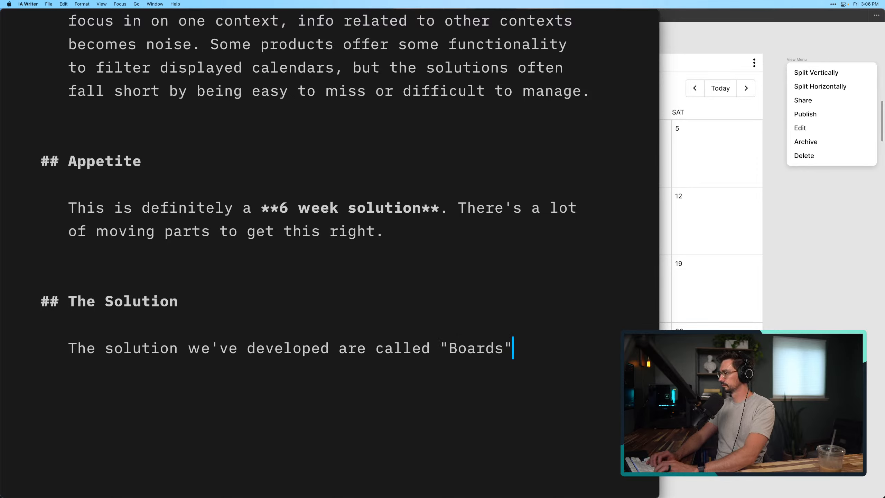
{"action": "type", "text": " and they"}
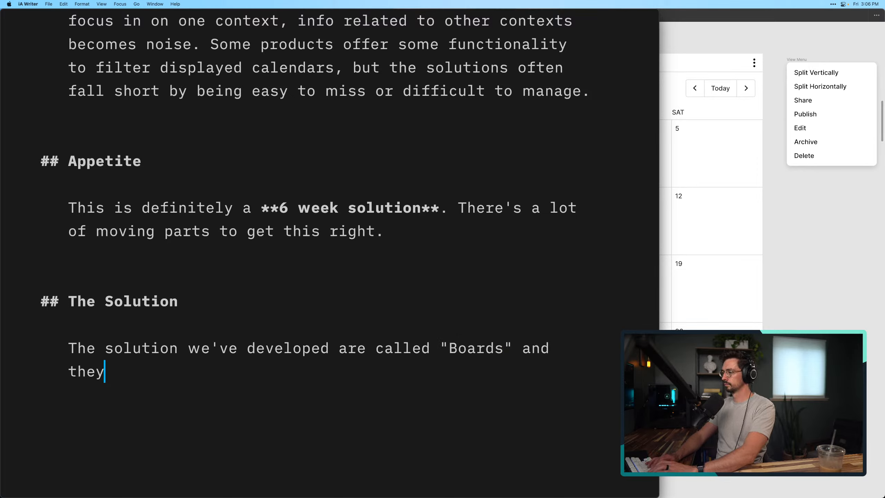
{"action": "type", "text": "'re a way for users to "}
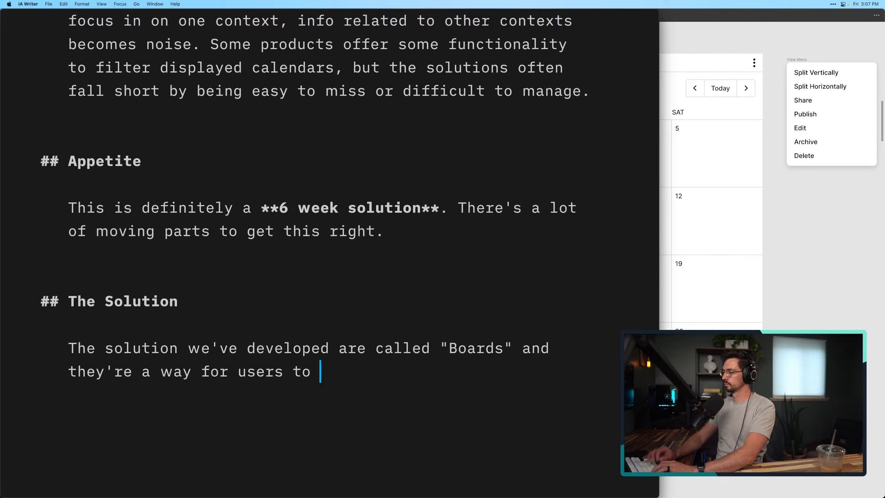
{"action": "type", "text": "cre"}
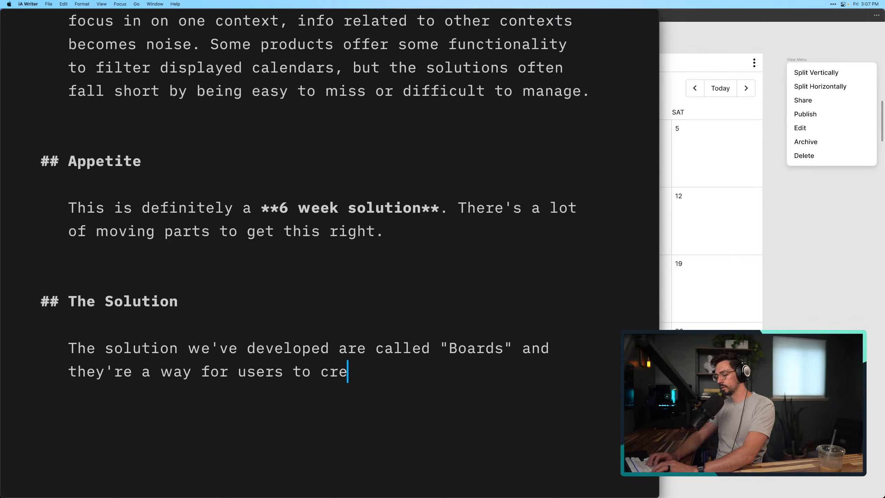
{"action": "type", "text": "ate customizable "}
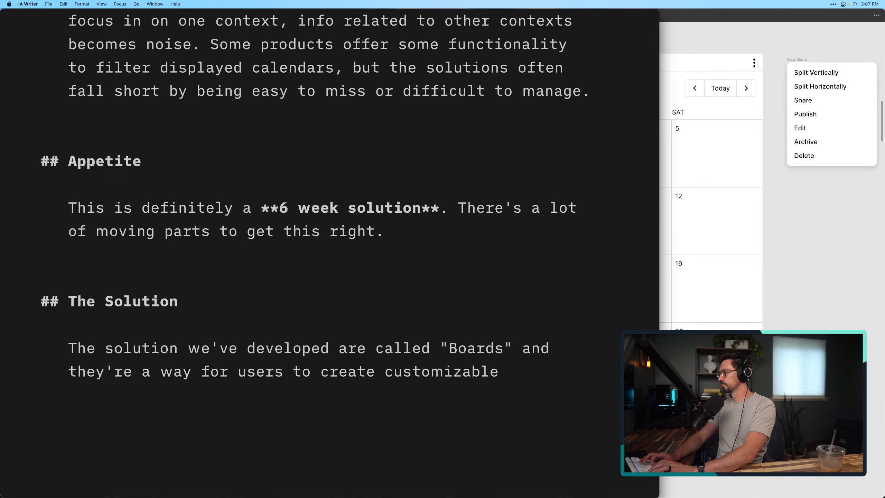
{"action": "type", "text": "view f"}
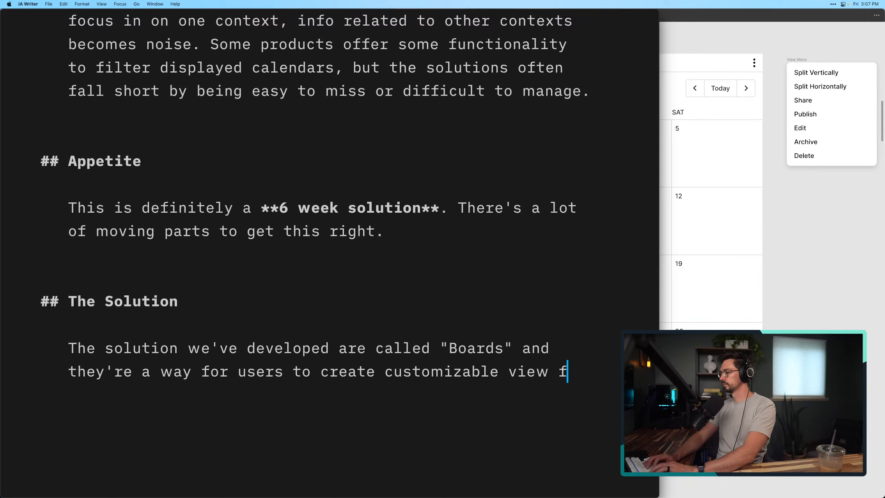
{"action": "type", "text": "or any"}
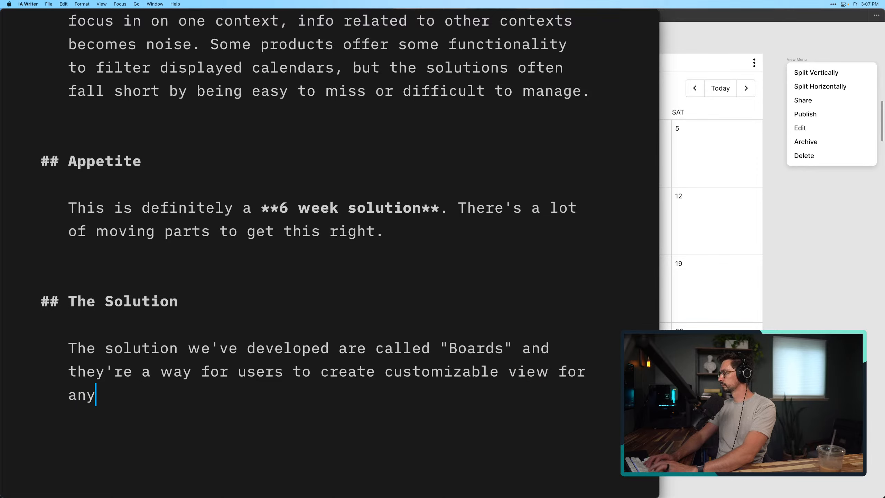
{"action": "type", "text": " content they w"}
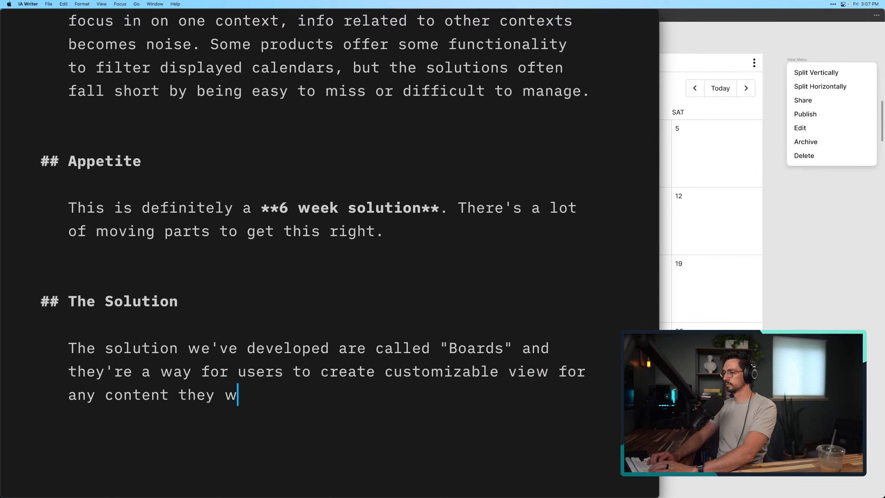
{"action": "type", "text": "nt."}
Finish the first Solution sentence with: view for any content they want
{"action": "key", "text": "BackSpace"}
{"action": "key", "text": "BackSpace"}
{"action": "key", "text": "BackSpace"}
{"action": "type", "text": "abnt."}
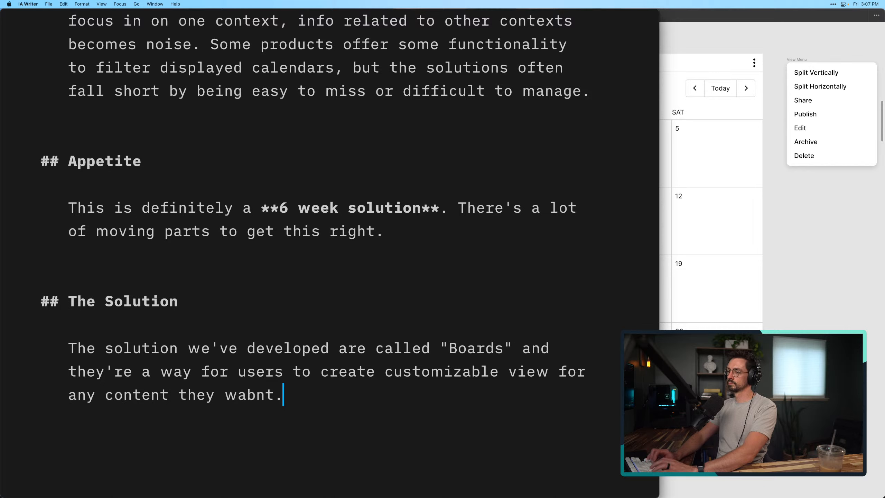
{"action": "key", "text": "BackSpace"}
{"action": "key", "text": "BackSpace"}
{"action": "key", "text": "BackSpace"}
{"action": "key", "text": "BackSpace"}
{"action": "type", "text": "nt."}
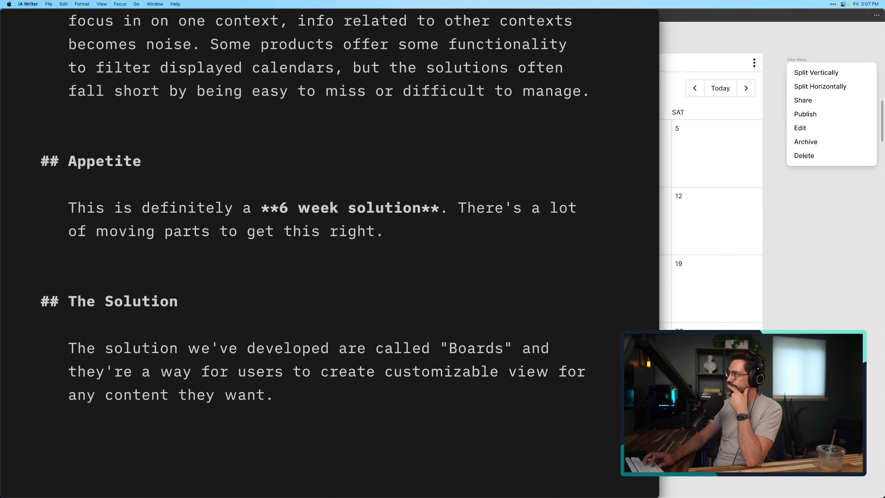
Leave a blank line below the first Solution paragraph and begin a new paragraph with: Rather than filtering
{"action": "key", "text": "Return"}
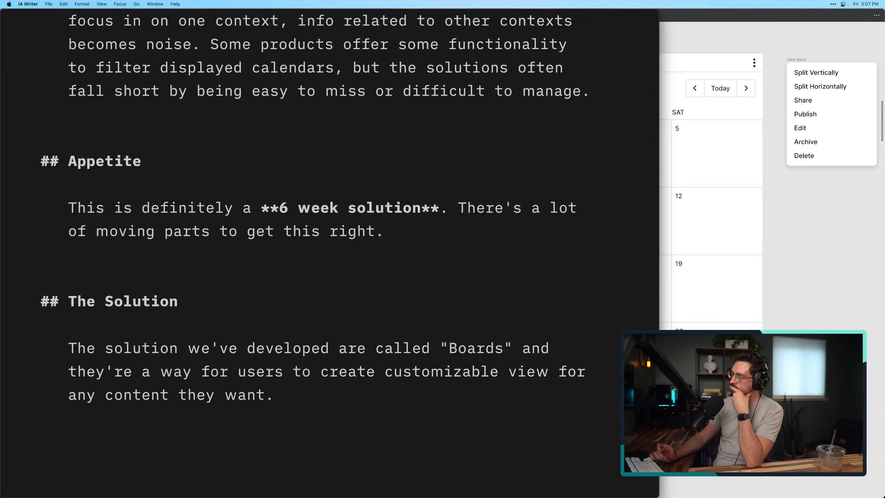
{"action": "key", "text": "Return"}
{"action": "key", "text": "Return"}
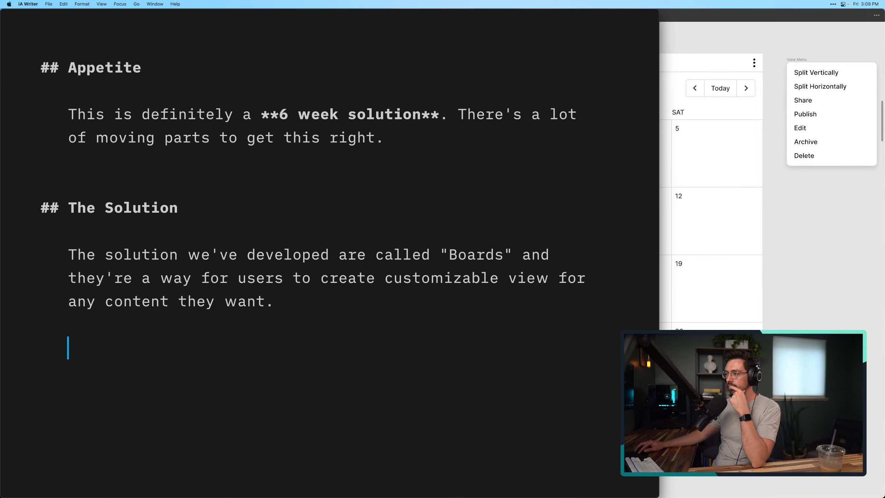
{"action": "left_click", "coordinate": [241, 397]}
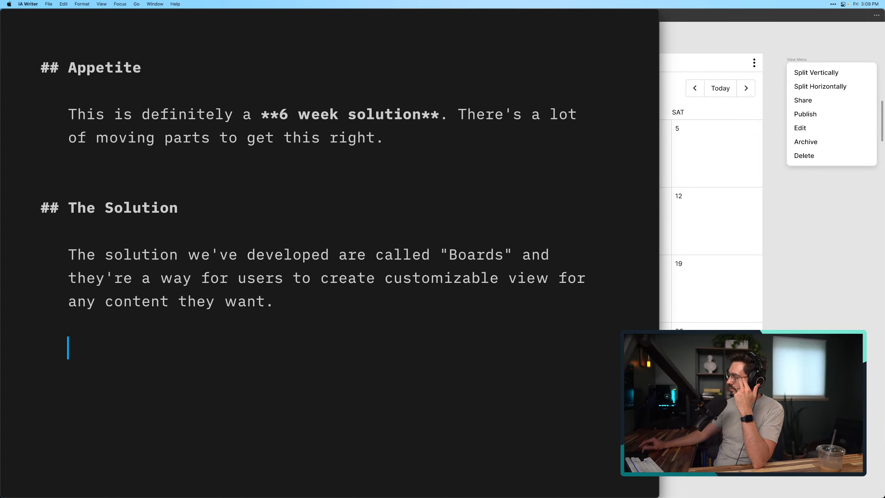
{"action": "key", "text": "Return"}
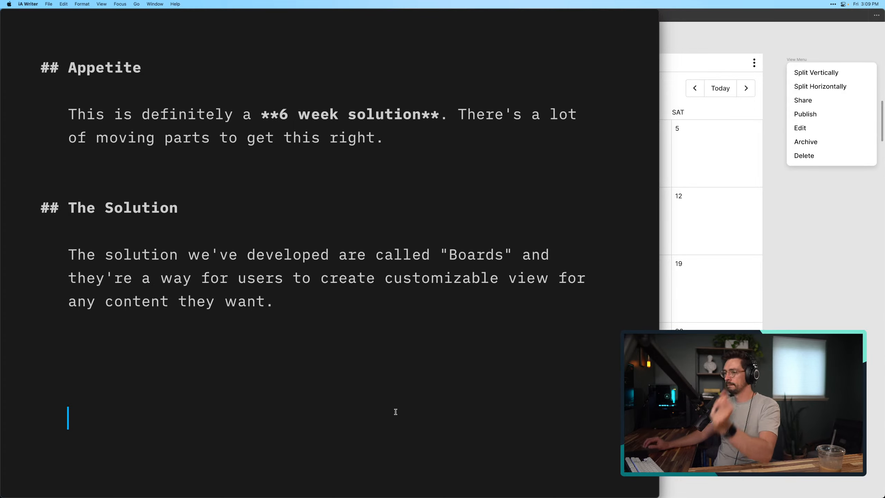
{"action": "left_click", "coordinate": [257, 345]}
{"action": "type", "text": "Rather "}
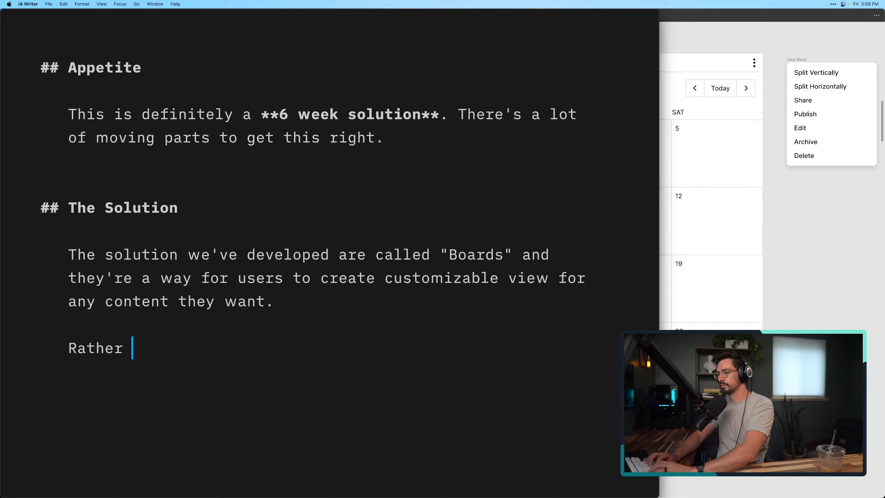
{"action": "type", "text": "than"}
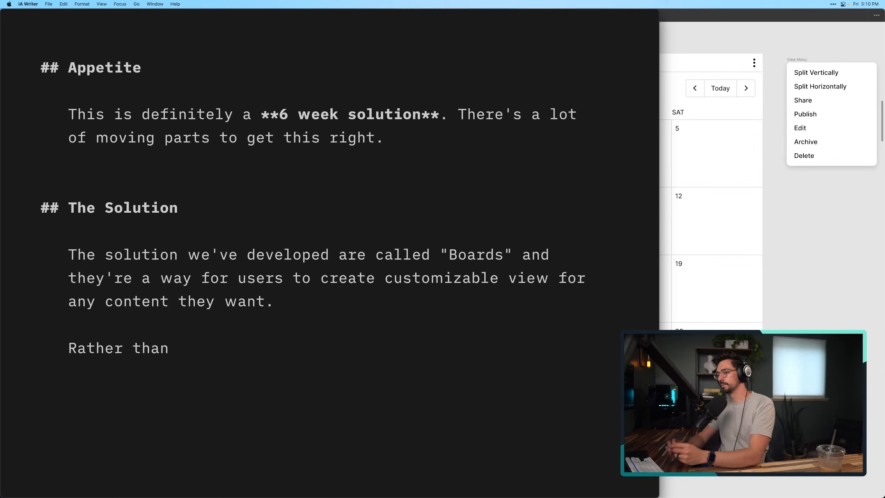
{"action": "type", "text": "filtering "}
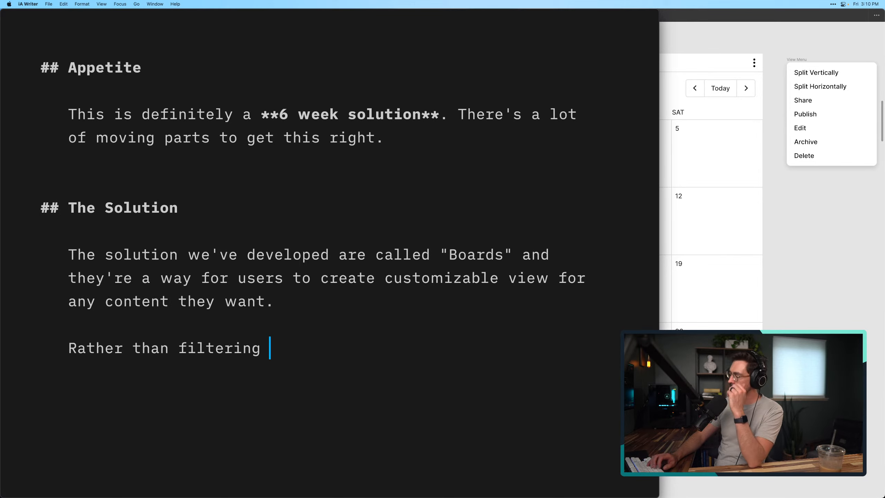
{"action": "type", "text": "cib"}
Extend the second Solution paragraph after "filtering" with: content in a fixed UI, we
{"action": "key", "text": "BackSpace"}
{"action": "key", "text": "BackSpace"}
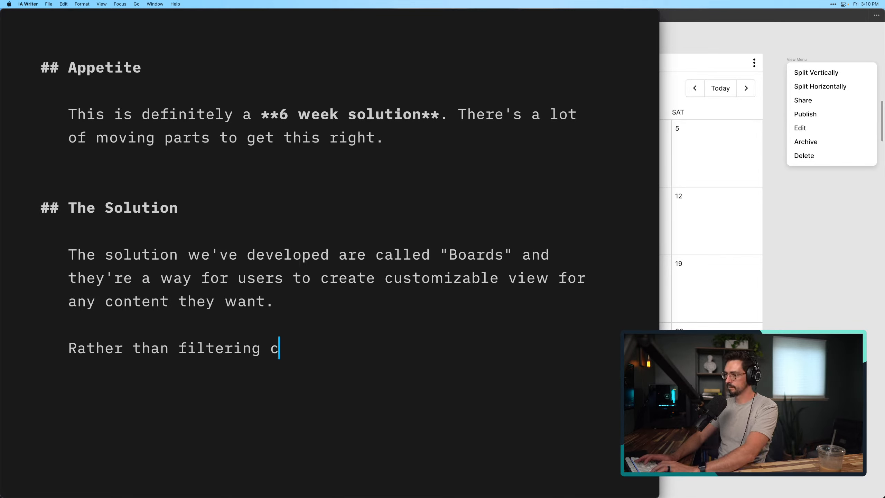
{"action": "type", "text": "ontent"}
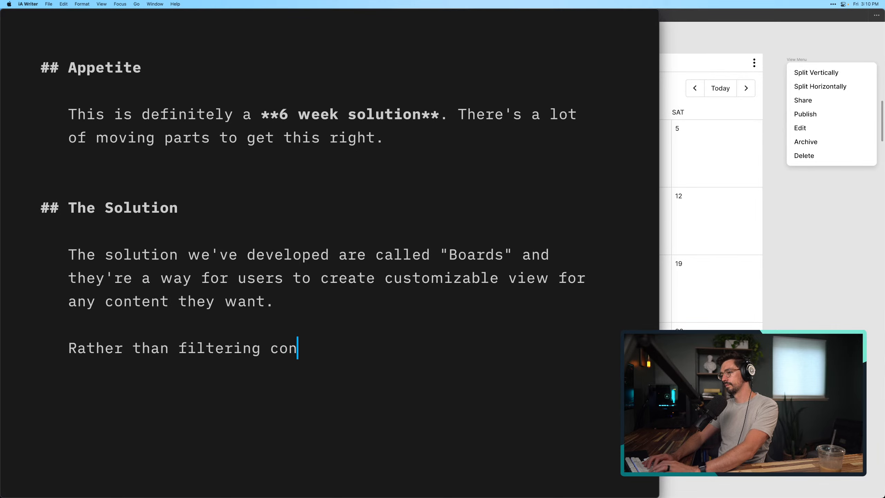
{"action": "type", "text": "he UI"}
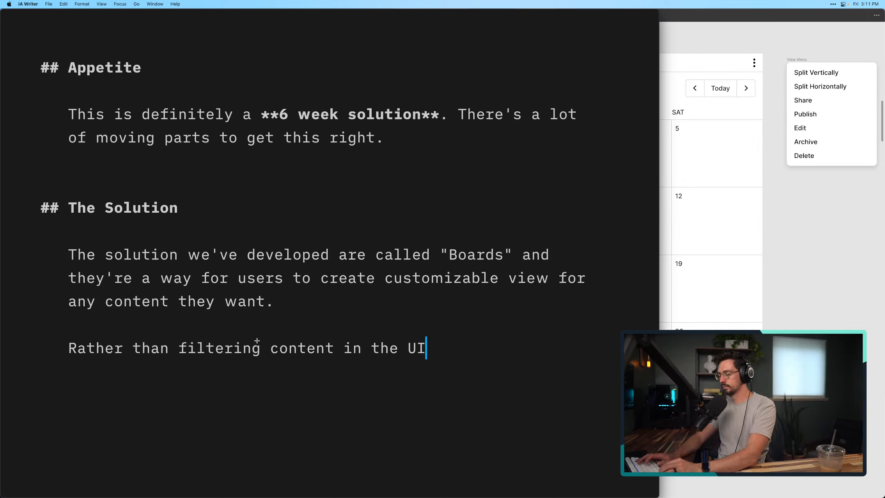
{"action": "key", "text": "BackSpace"}
{"action": "key", "text": "BackSpace"}
{"action": "key", "text": "BackSpace"}
{"action": "key", "text": "BackSpace"}
{"action": "key", "text": "BackSpace"}
{"action": "key", "text": "BackSpace"}
{"action": "type", "text": "a fix"}
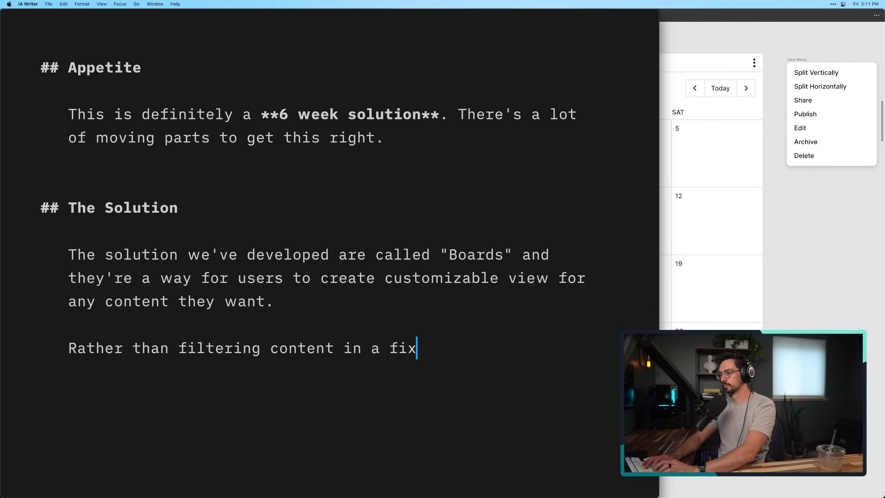
{"action": "type", "text": "ed UI, we wa"}
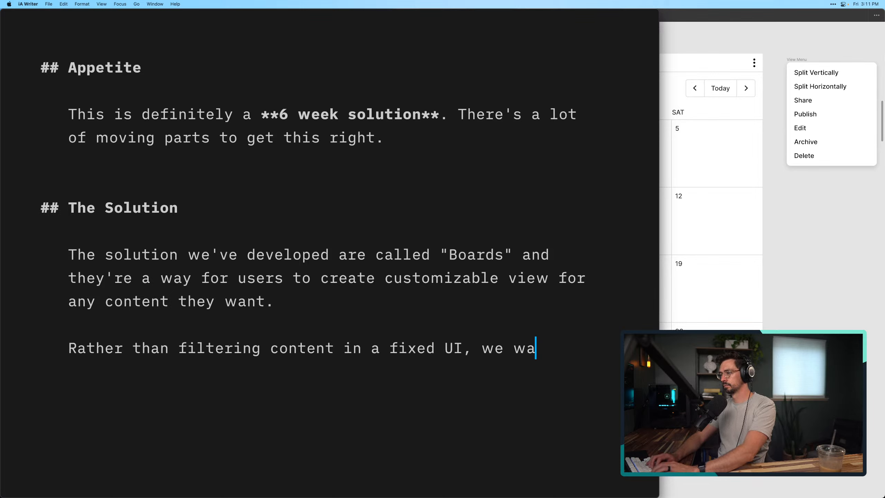
{"action": "type", "text": "nt to give users "}
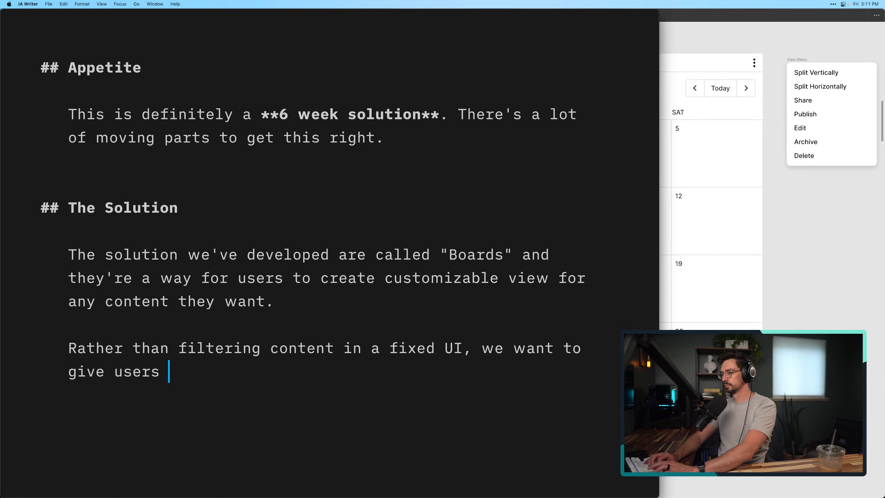
{"action": "type", "text": "full content"}
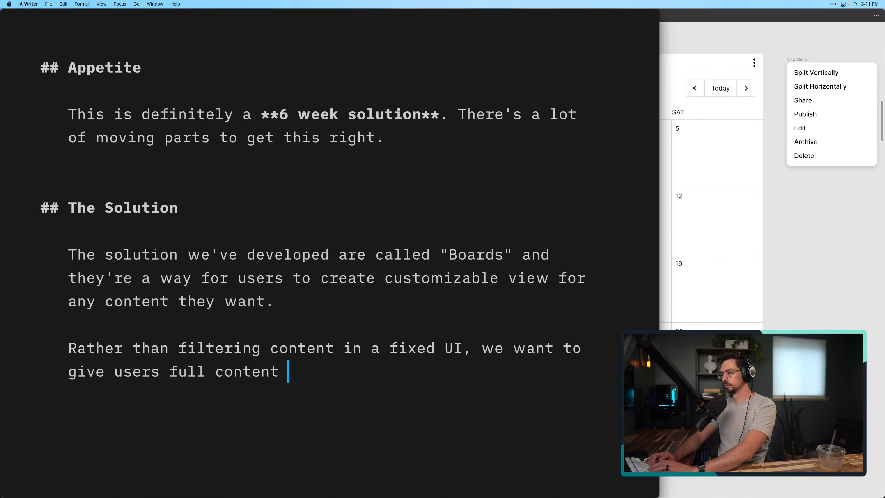
Continue the second Solution paragraph after "we" with: want to give users full control over
{"action": "key", "text": "BackSpace"}
{"action": "key", "text": "BackSpace"}
{"action": "key", "text": "BackSpace"}
{"action": "key", "text": "BackSpace"}
{"action": "key", "text": "BackSpace"}
{"action": "key", "text": "BackSpace"}
{"action": "type", "text": "nte"}
{"action": "key", "text": "BackSpace"}
{"action": "type", "text": "roll"}
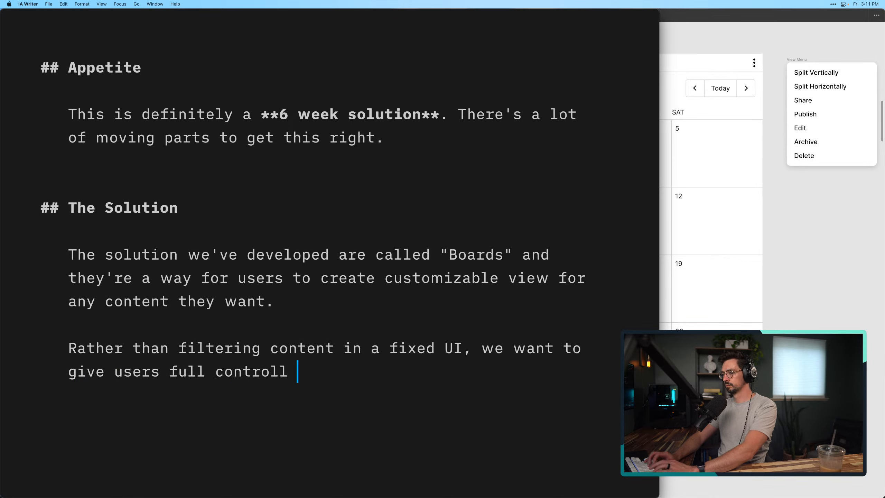
{"action": "key", "text": "BackSpace"}
{"action": "key", "text": "BackSpace"}
{"action": "type", "text": "over how"}
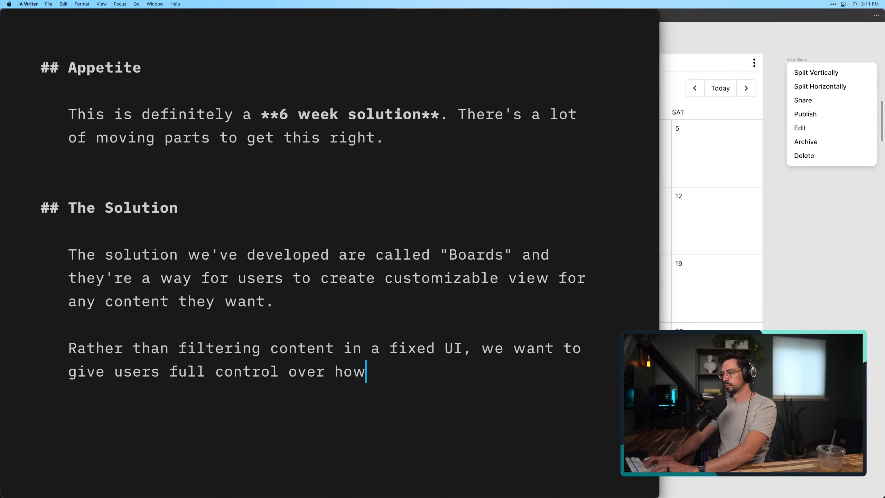
Extend the sentence after "full control over" with: the content they see
{"action": "key", "text": "BackSpace"}
{"action": "key", "text": "BackSpace"}
{"action": "key", "text": "BackSpace"}
{"action": "key", "text": "BackSpace"}
{"action": "type", "text": "the content"}
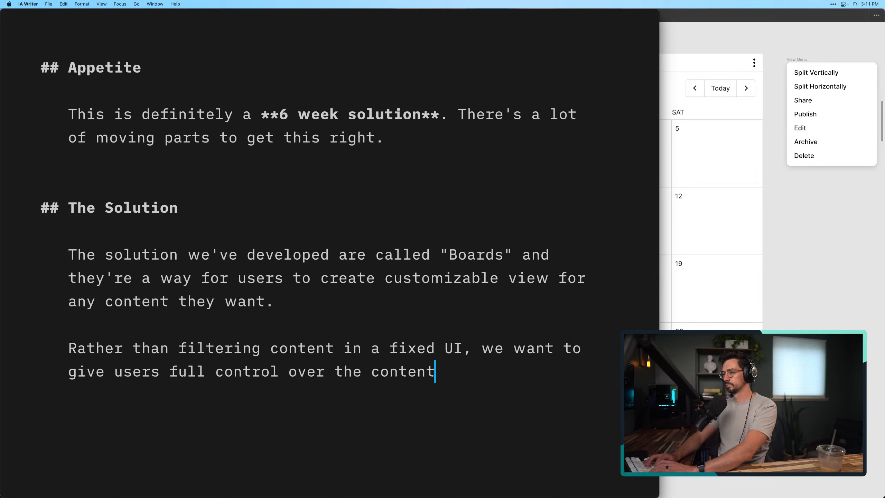
{"action": "type", "text": " they see on the sc"}
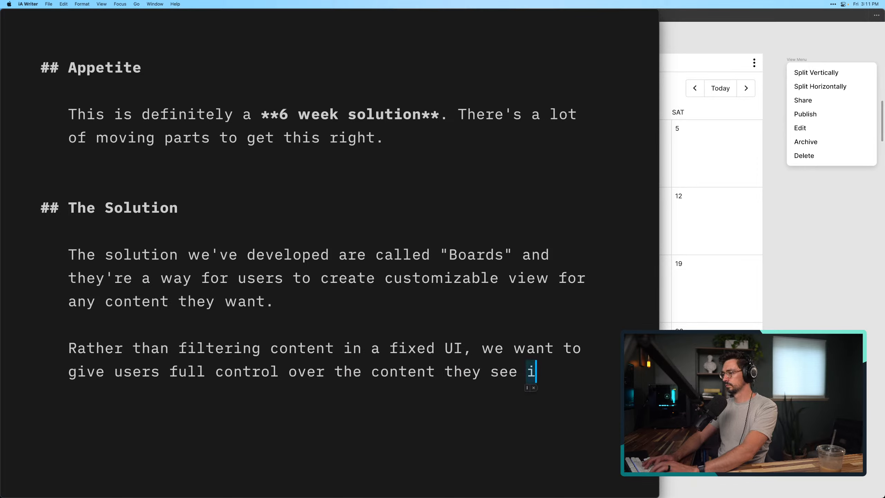
{"action": "key", "text": "BackSpace"}
{"action": "key", "text": "BackSpace"}
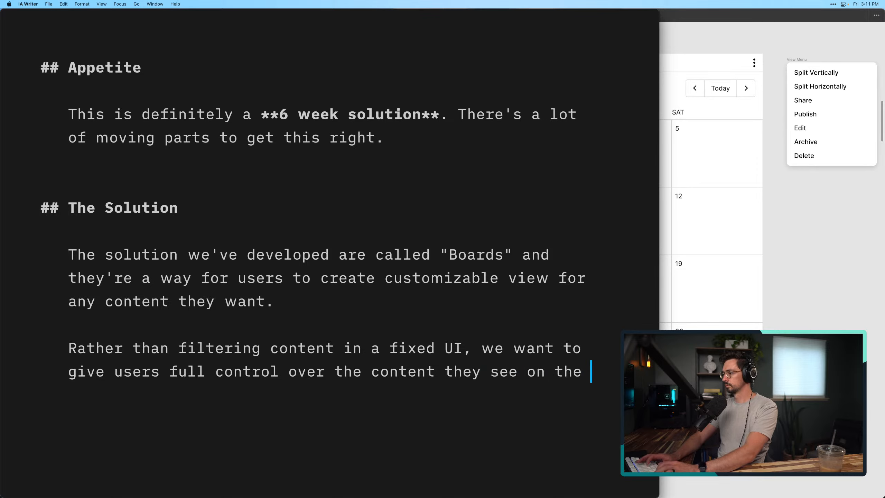
{"action": "key", "text": "BackSpace"}
{"action": "key", "text": "BackSpace"}
{"action": "key", "text": "BackSpace"}
{"action": "key", "text": "BackSpace"}
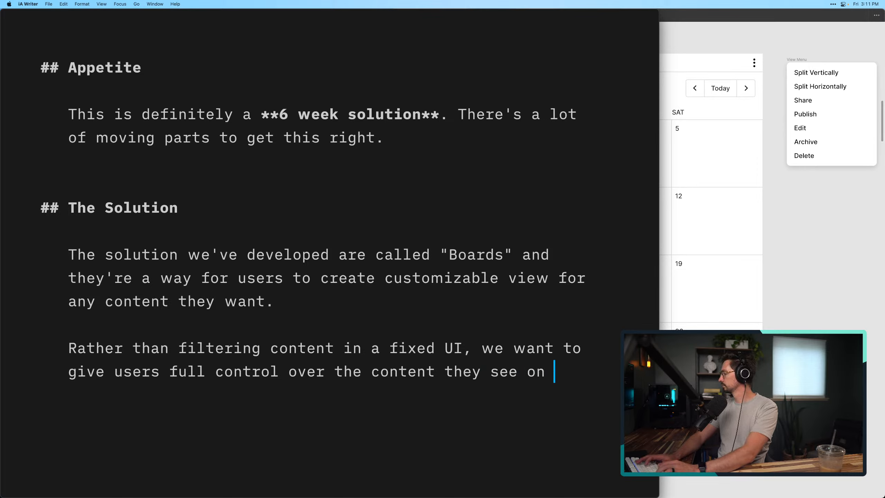
{"action": "key", "text": "BackSpace"}
{"action": "key", "text": "BackSpace"}
{"action": "key", "text": "BackSpace"}
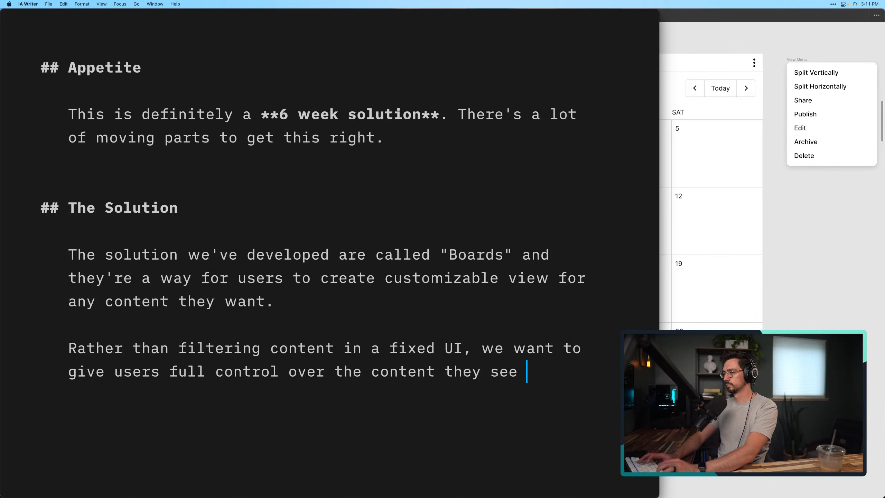
Finish the second Solution paragraph's sentence with: in the interface
{"action": "type", "text": "in the int"}
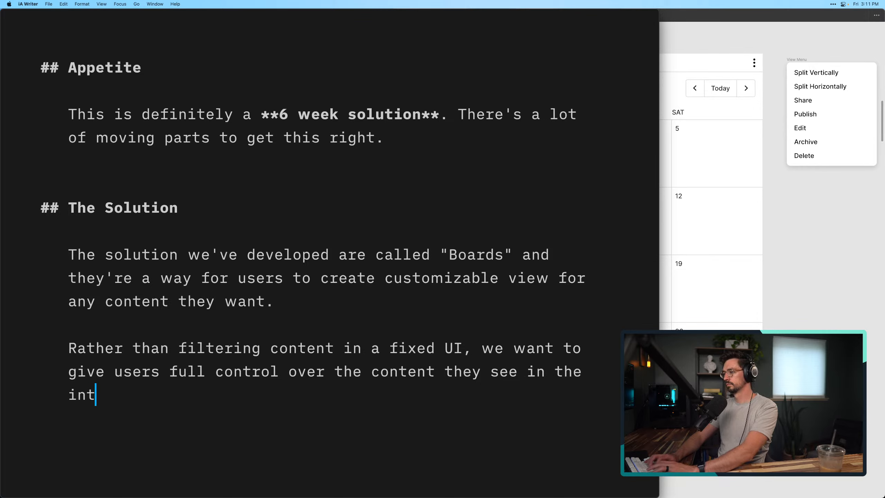
{"action": "type", "text": "erface."}
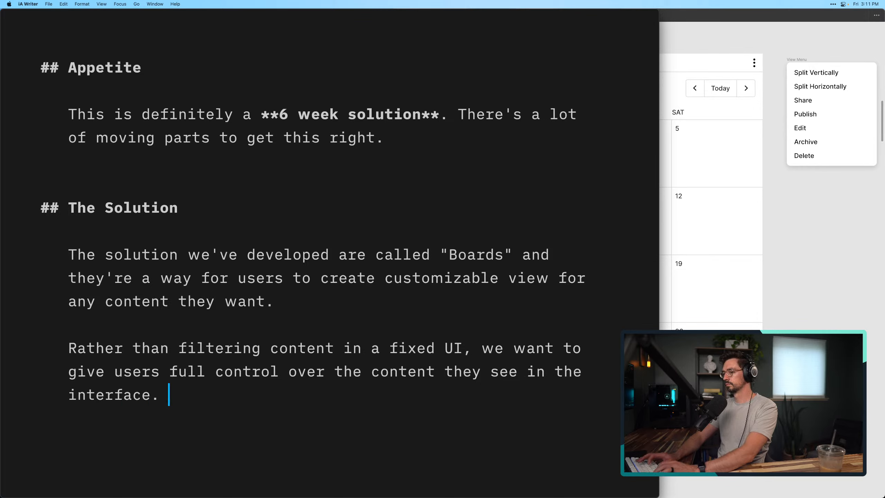
{"action": "key", "text": "BackSpace"}
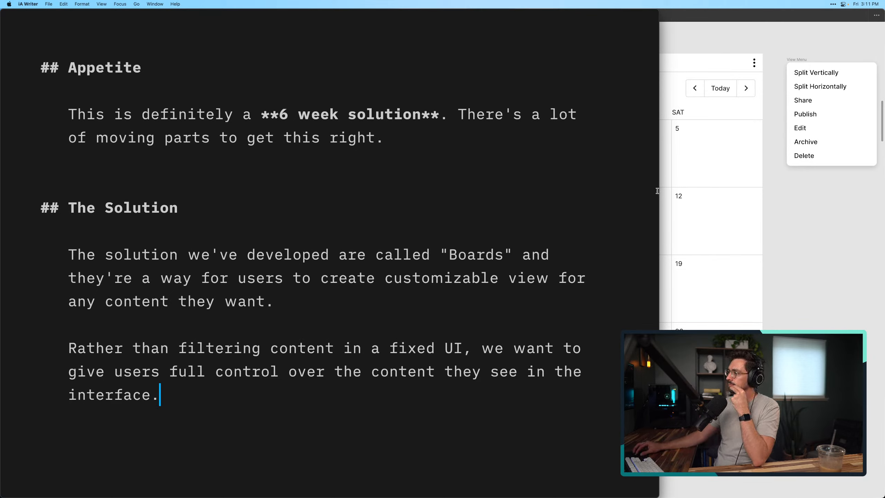
Narrow the pitch document's window to about two thirds of the screen width
{"action": "left_click_drag", "start_coordinate": [658, 193], "coordinate": [623, 196]}
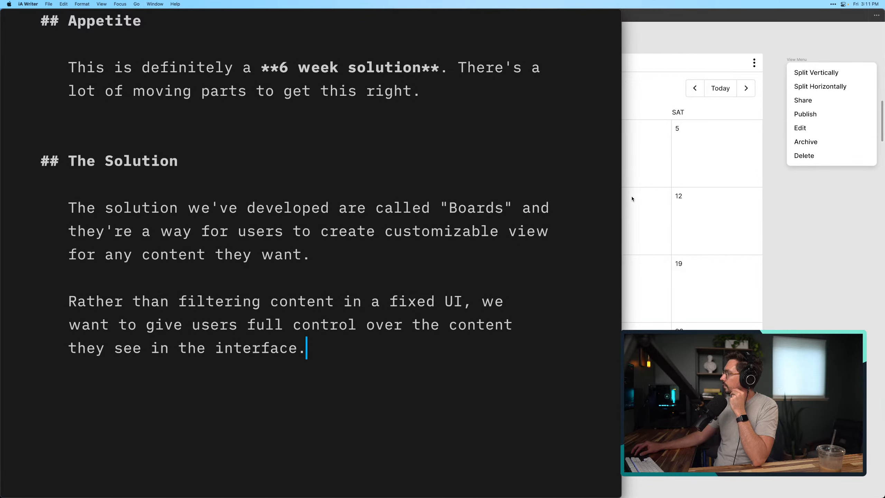
{"action": "left_click", "coordinate": [614, 195]}
{"action": "left_click_drag", "start_coordinate": [622, 201], "coordinate": [598, 207]}
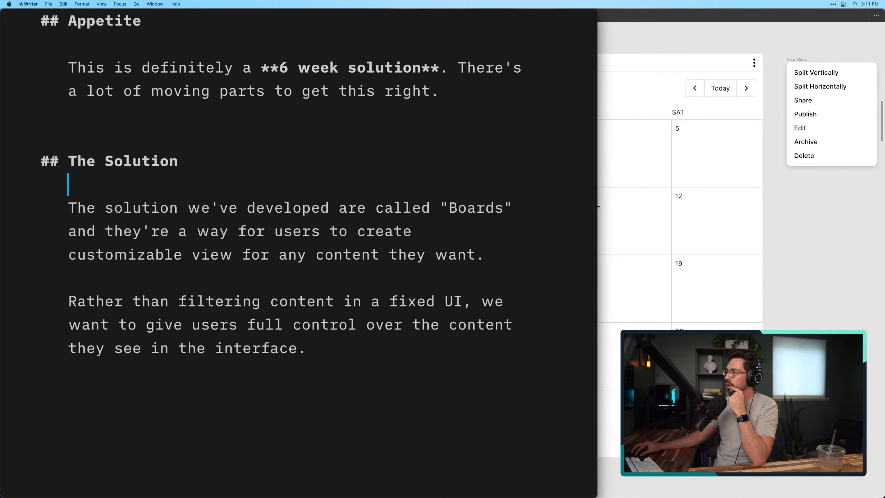
Save the pitch, create a blank document beside it and size the new window to fill the remaining screen width
{"action": "scroll", "coordinate": [370, 283], "scroll_direction": "up", "scroll_amount": 15}
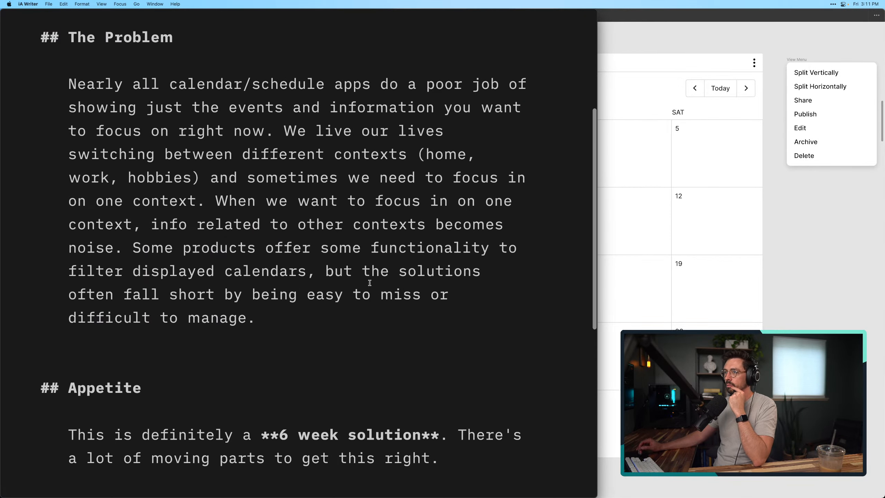
{"action": "left_click", "coordinate": [249, 170]}
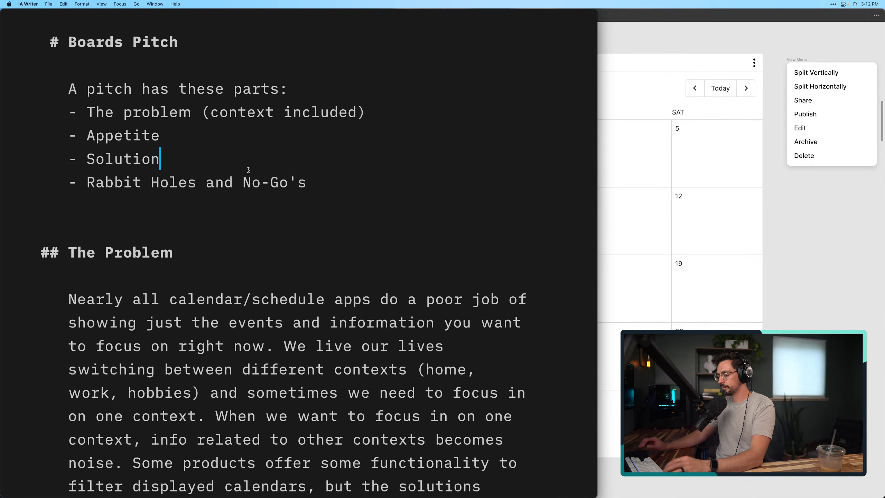
{"action": "key", "text": "super+s"}
{"action": "key", "text": "super+n"}
{"action": "key", "text": "ctrl+alt+Right"}
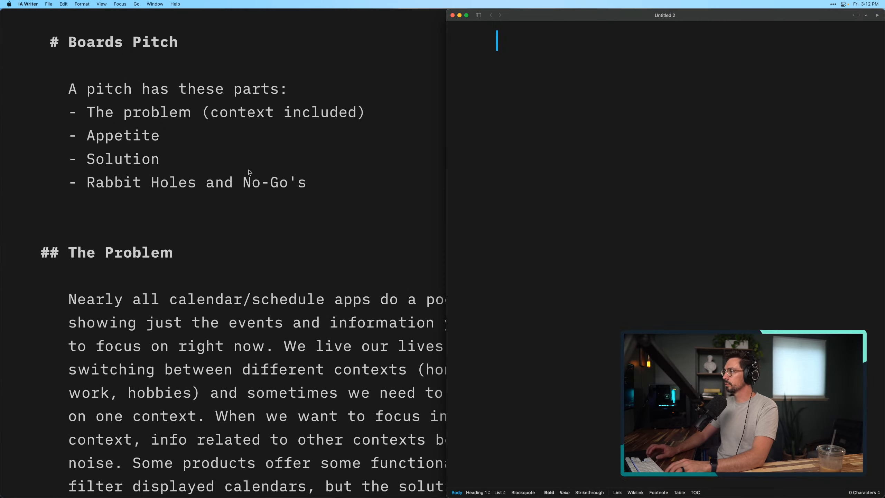
{"action": "left_click_drag", "start_coordinate": [461, 214], "coordinate": [595, 219]}
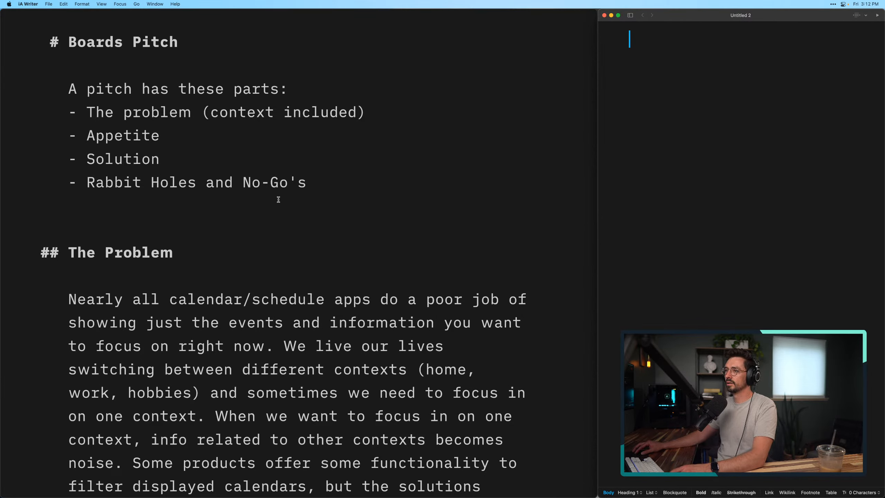
Copy the list of pitch parts, including its "A pitch has these parts:" line, from the pitch into the new document
{"action": "left_click", "coordinate": [295, 198]}
{"action": "left_click_drag", "start_coordinate": [295, 195], "coordinate": [51, 92]}
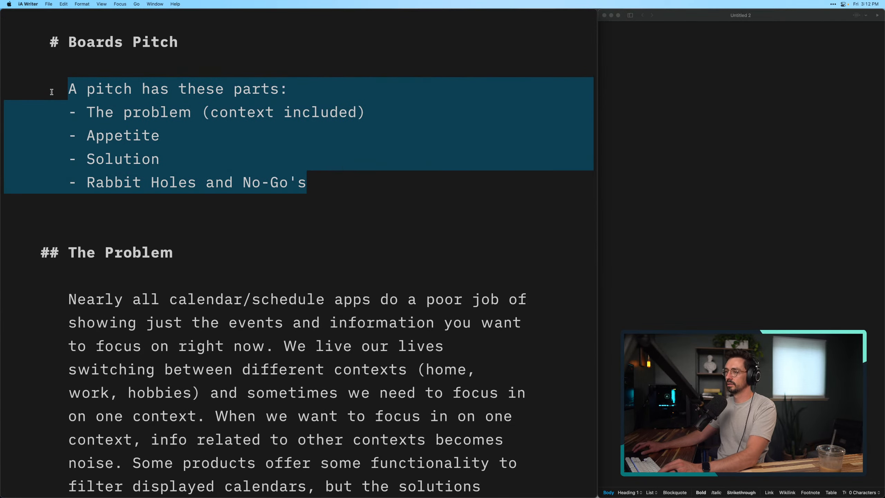
{"action": "key", "text": "super+c"}
{"action": "left_click", "coordinate": [725, 65]}
{"action": "key", "text": "super+v"}
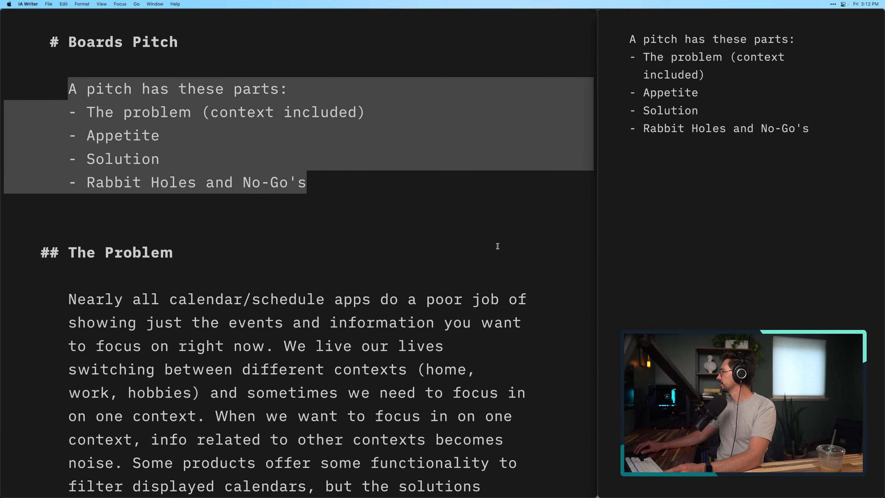
Reduce the editor's text size by one level
{"action": "left_click", "coordinate": [365, 271]}
{"action": "left_click", "coordinate": [365, 271]}
{"action": "scroll", "coordinate": [364, 268], "scroll_direction": "down", "scroll_amount": 3}
{"action": "scroll", "coordinate": [365, 269], "scroll_direction": "down", "scroll_amount": 3}
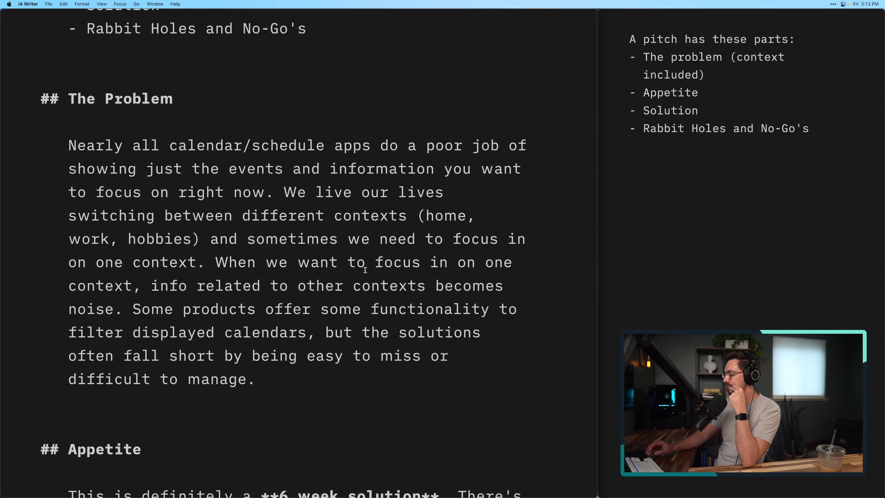
{"action": "key", "text": "super+minus"}
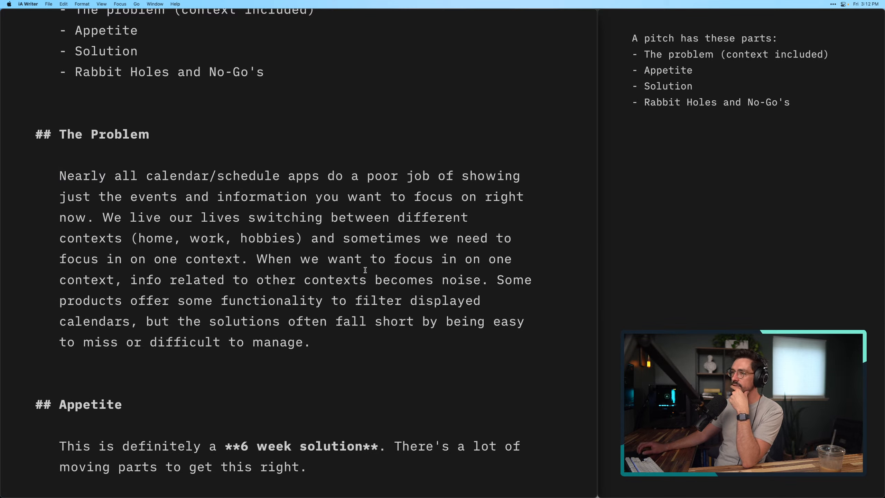
{"action": "left_click", "coordinate": [403, 301]}
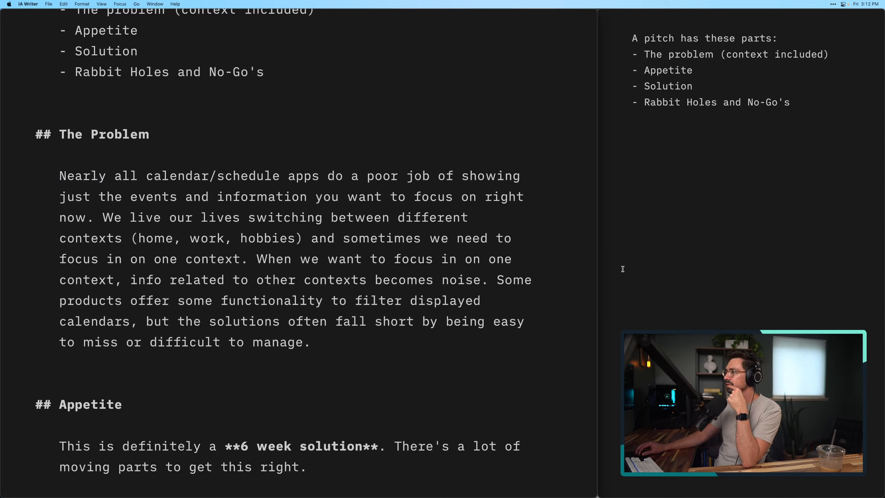
{"action": "left_click", "coordinate": [715, 250]}
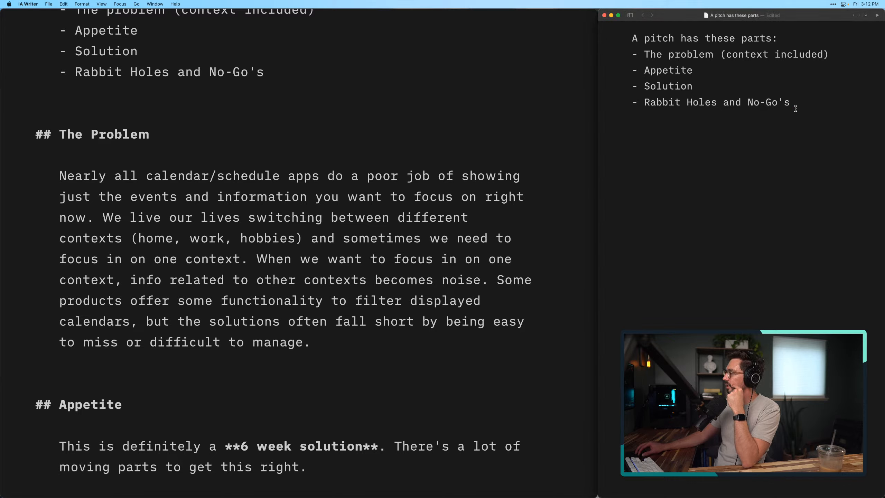
{"action": "left_click_drag", "start_coordinate": [792, 103], "coordinate": [623, 38]}
{"action": "left_click", "coordinate": [667, 70]}
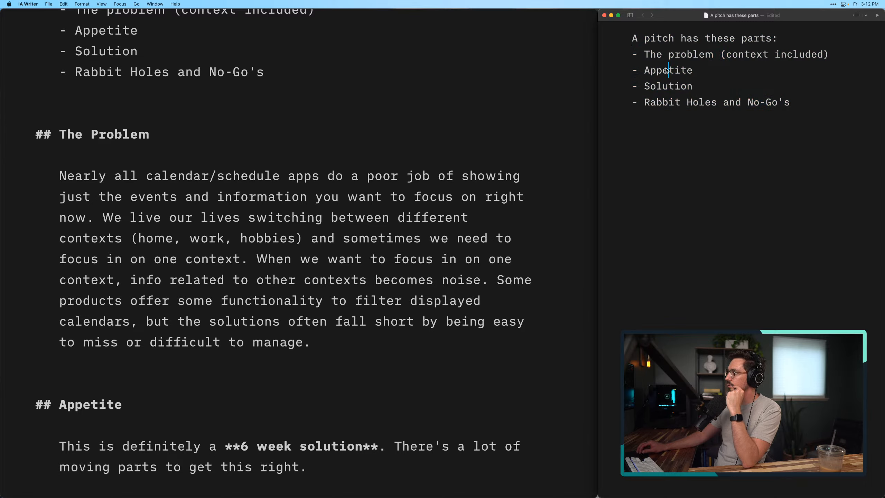
Copy the title text "Boards Pitch" from the pitch to the start of the new document, leaving a blank line above the parts list
{"action": "scroll", "coordinate": [375, 157], "scroll_direction": "up", "scroll_amount": 5}
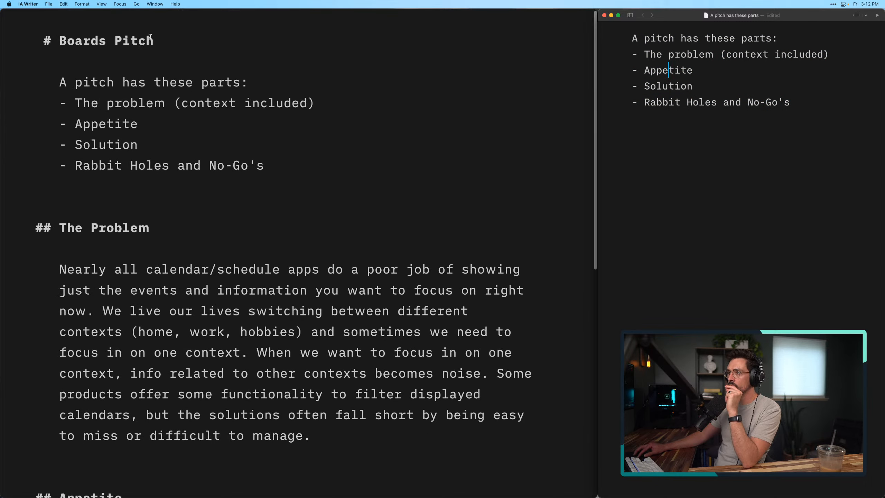
{"action": "left_click", "coordinate": [115, 41]}
{"action": "left_click_drag", "start_coordinate": [154, 41], "coordinate": [62, 39]}
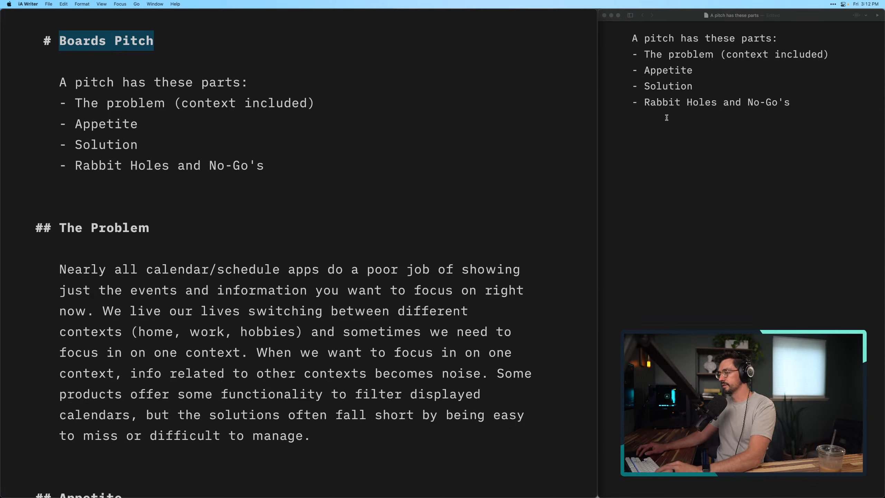
{"action": "left_click", "coordinate": [758, 114]}
{"action": "key", "text": "super+Up"}
{"action": "key", "text": "Return"}
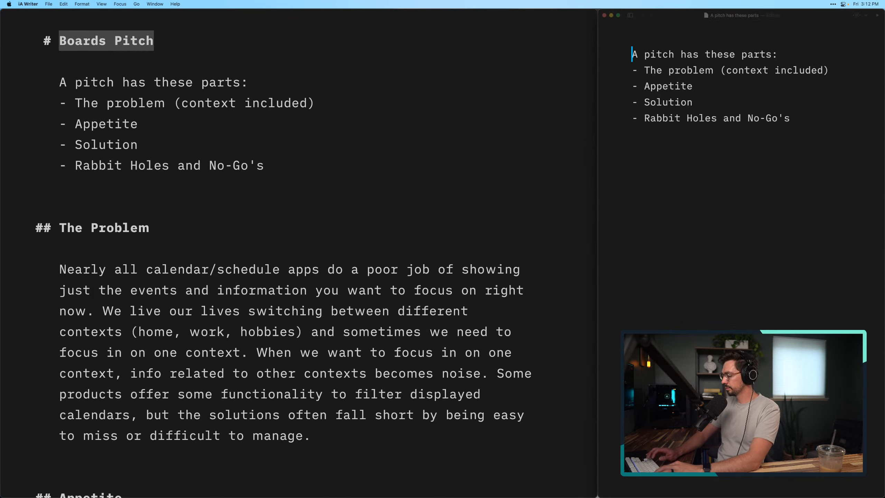
{"action": "key", "text": "Up"}
{"action": "type", "text": "Boards Pitch"}
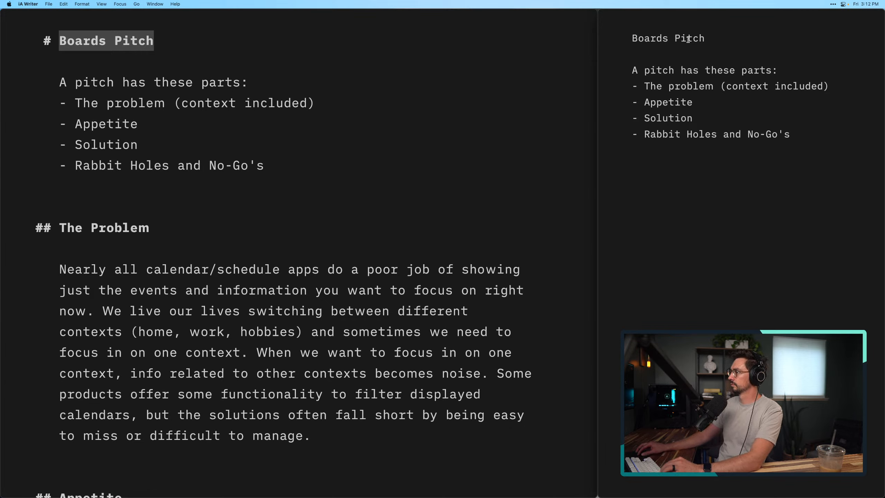
Reword the new document's first line to: Currently working on a "Boards" Pitch
{"action": "left_click", "coordinate": [636, 38]}
{"action": "type", "text": "Currently"}
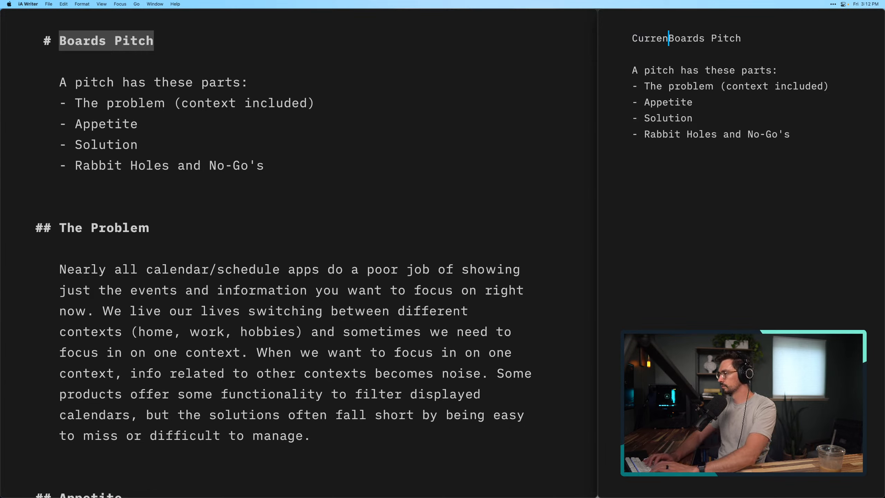
{"action": "type", "text": " working on "}
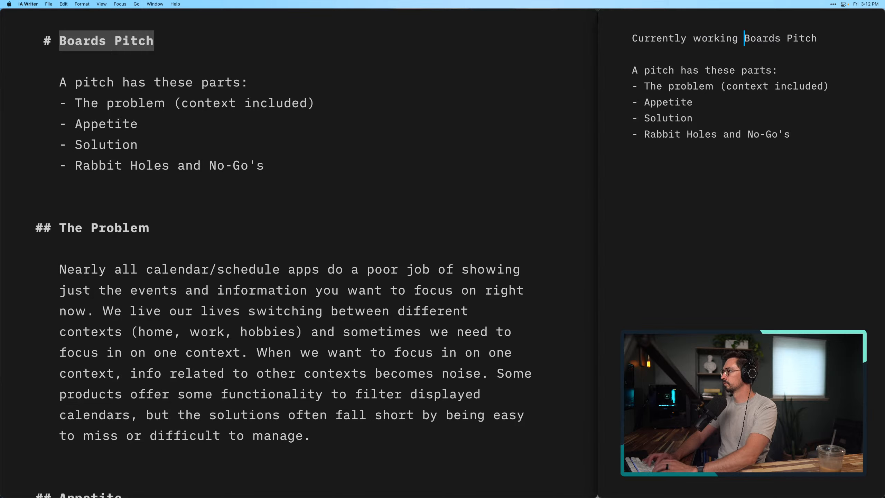
{"action": "type", "text": "a "}
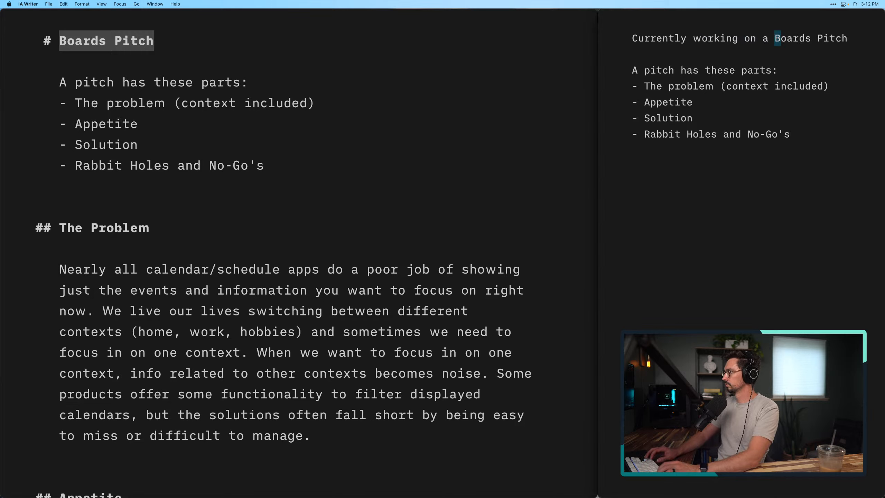
{"action": "type", "text": "\""}
{"action": "key", "text": "alt+Right"}
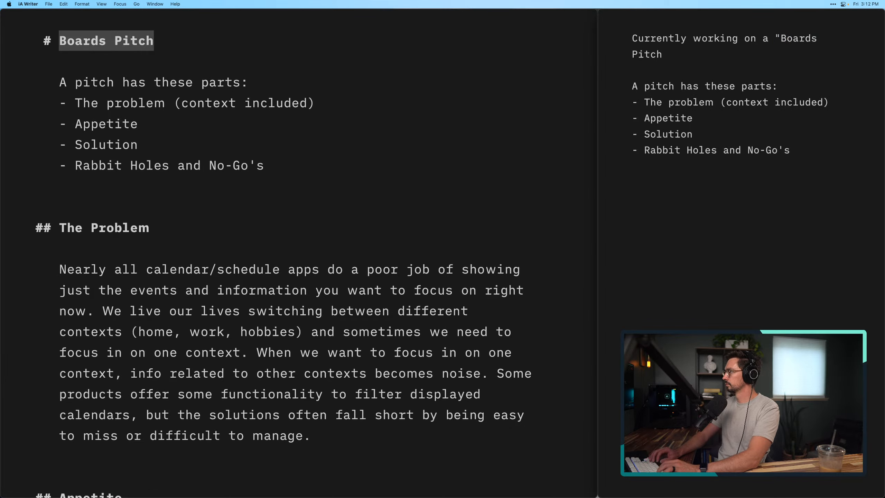
{"action": "type", "text": "\""}
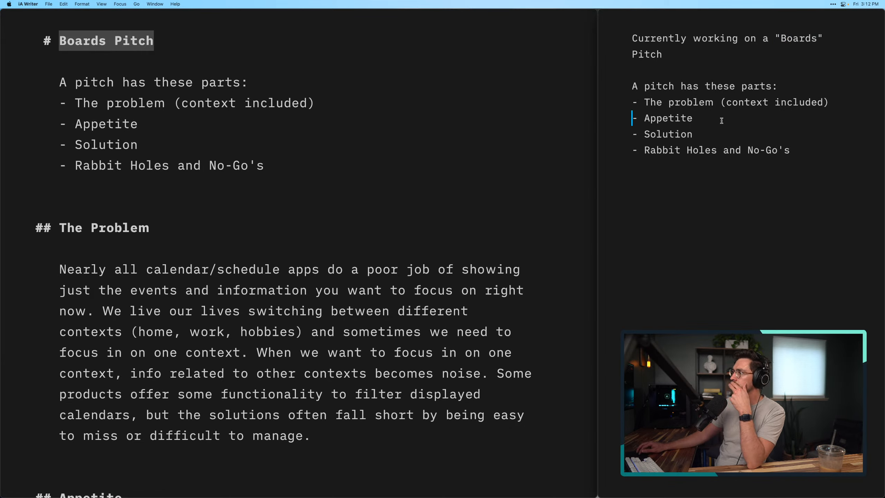
End the side note's opening sentence about the "Boards" Pitch with a period
{"action": "left_click", "coordinate": [692, 55]}
{"action": "type", "text": "."}
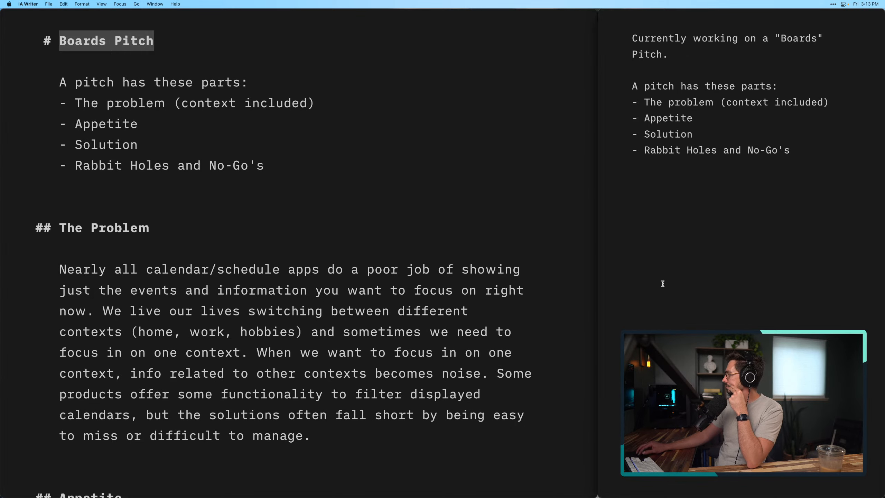
Return to the pitch and start a new paragraph after the last sentence of The Solution section
{"action": "left_click", "coordinate": [346, 198]}
{"action": "double_click", "coordinate": [345, 198]}
{"action": "scroll", "coordinate": [346, 198], "scroll_direction": "down", "scroll_amount": 1}
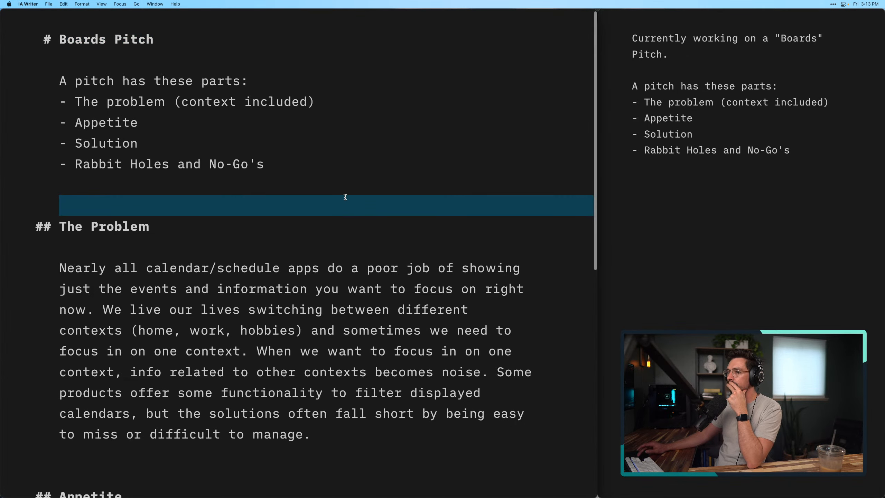
{"action": "left_click", "coordinate": [337, 278]}
{"action": "scroll", "coordinate": [338, 277], "scroll_direction": "down", "scroll_amount": 3}
{"action": "scroll", "coordinate": [337, 278], "scroll_direction": "down", "scroll_amount": 5}
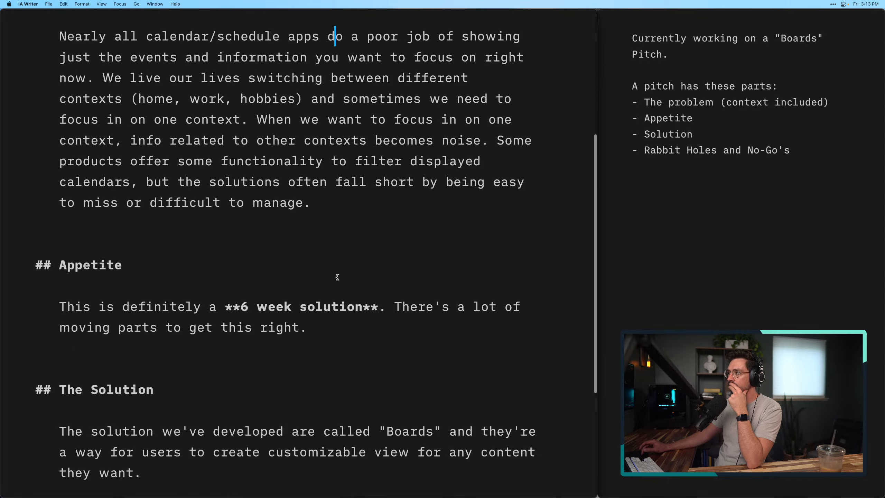
{"action": "scroll", "coordinate": [337, 277], "scroll_direction": "down", "scroll_amount": 6}
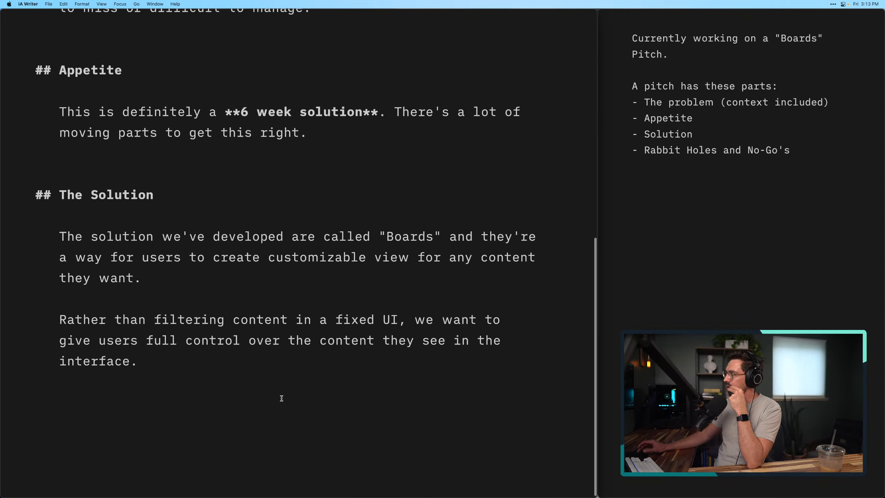
{"action": "left_click", "coordinate": [282, 398]}
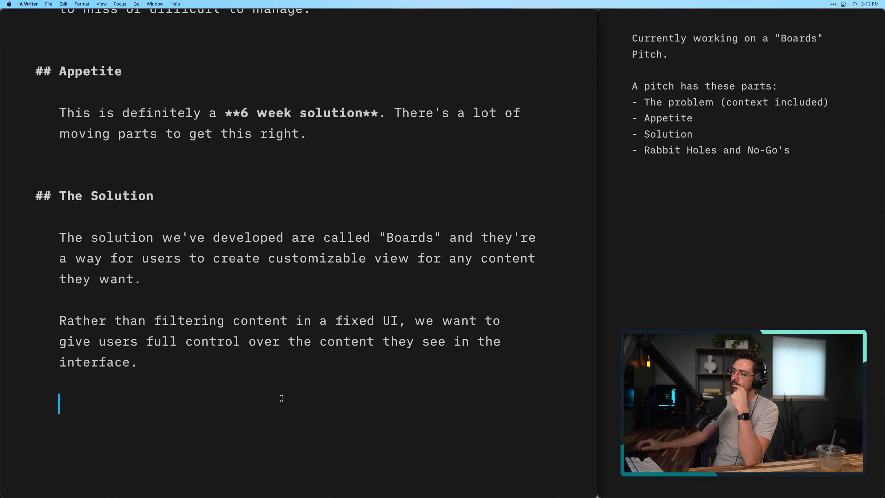
{"action": "left_click", "coordinate": [261, 368]}
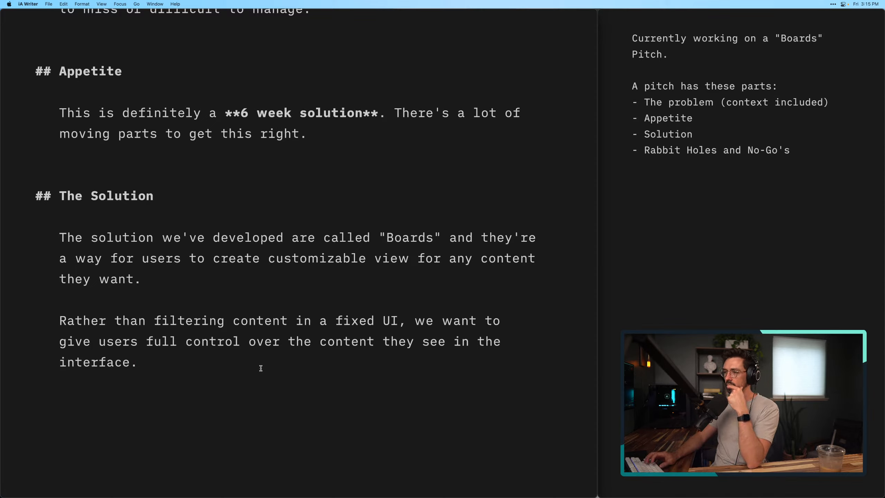
{"action": "key", "text": "Return"}
{"action": "key", "text": "Return"}
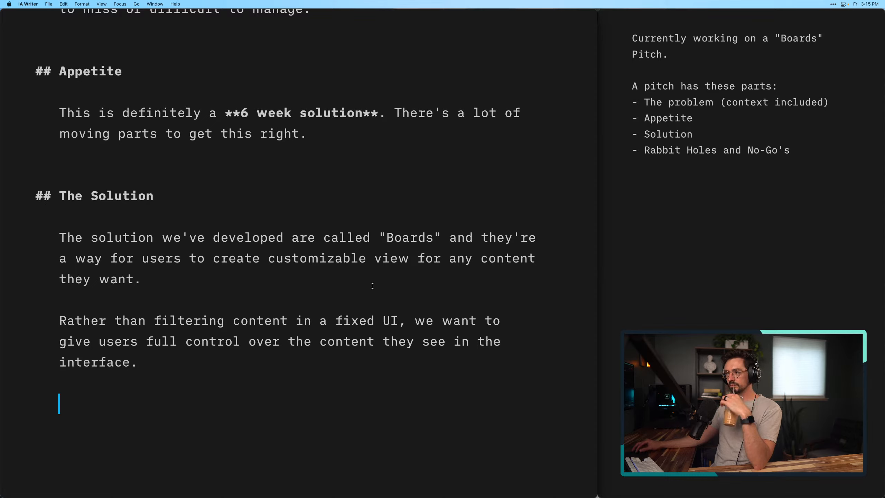
Reword "create customizable view" in the first Solution paragraph to "create a customizable UI"
{"action": "double_click", "coordinate": [393, 258]}
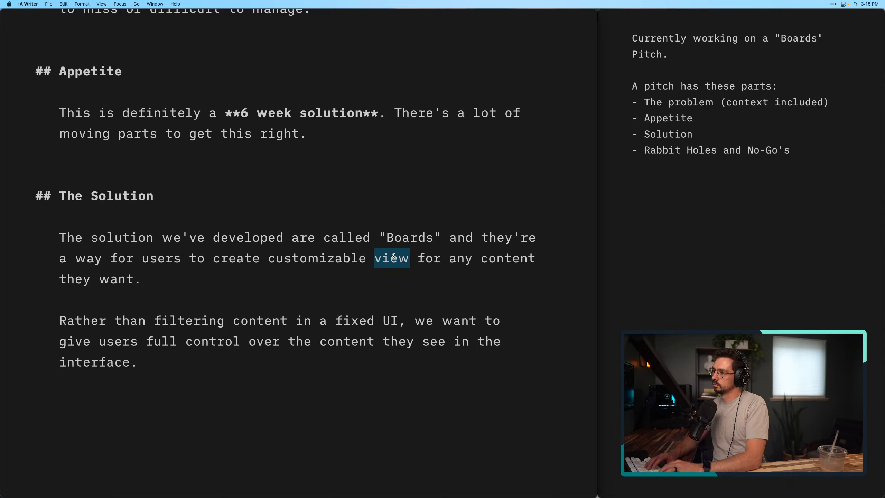
{"action": "type", "text": "UI"}
{"action": "left_click", "coordinate": [372, 340]}
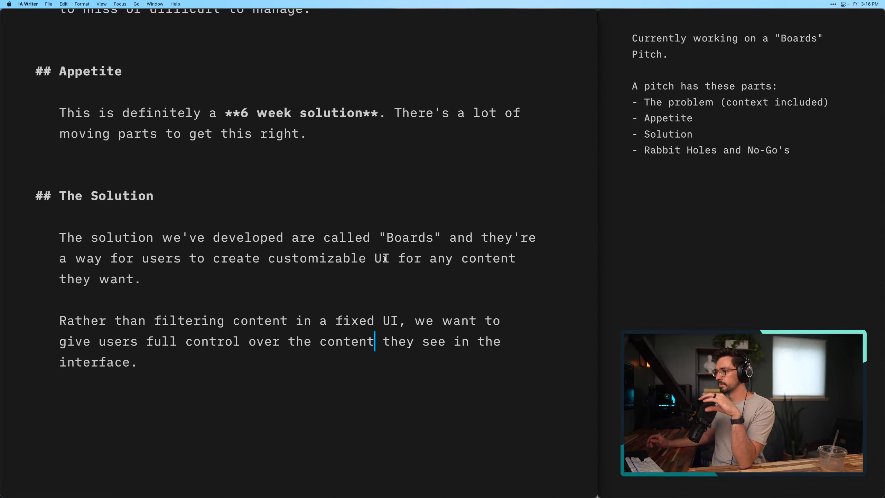
{"action": "left_click", "coordinate": [383, 396]}
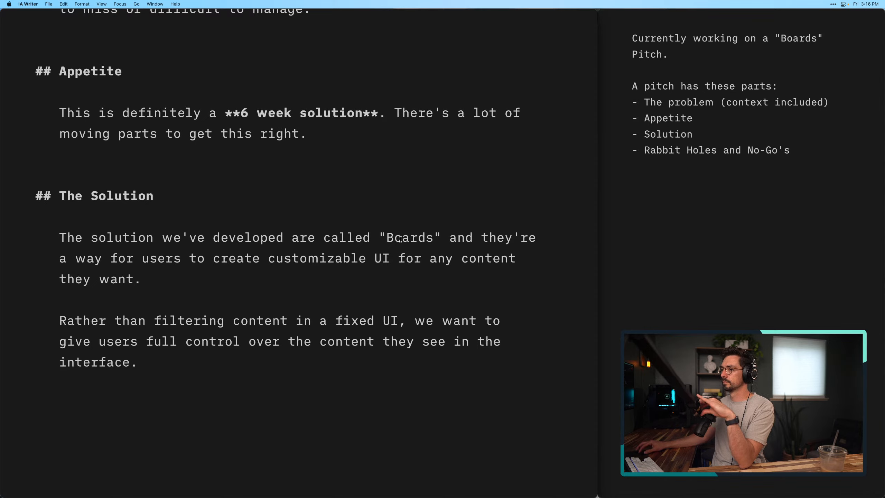
{"action": "left_click", "coordinate": [269, 258]}
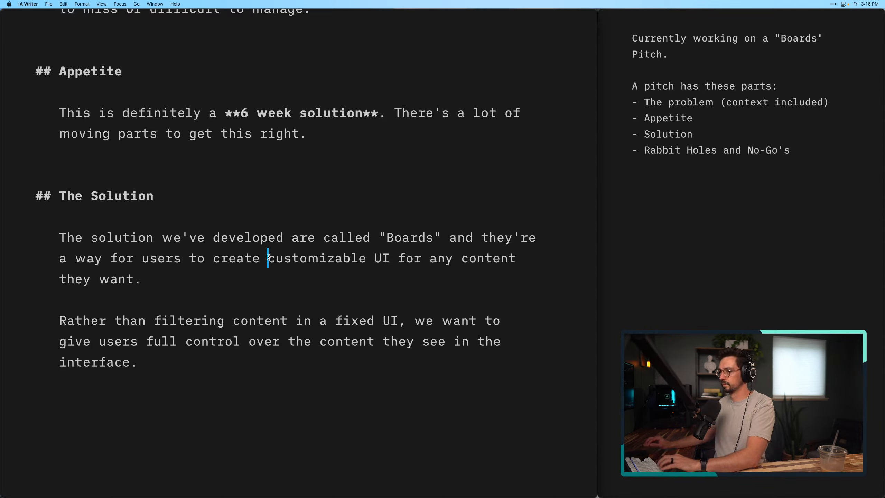
{"action": "type", "text": "a"}
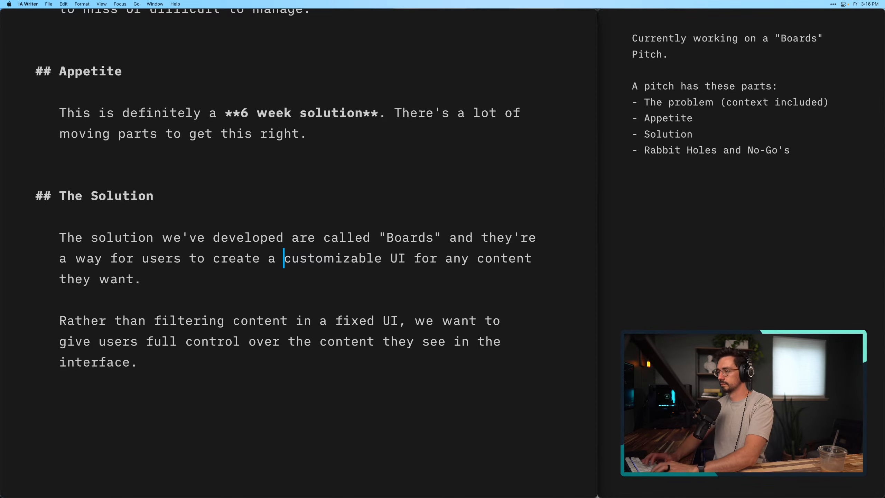
Add the line "Here's how it works..." as a new paragraph at the end of The Solution, followed by a blank line
{"action": "left_click", "coordinate": [208, 381]}
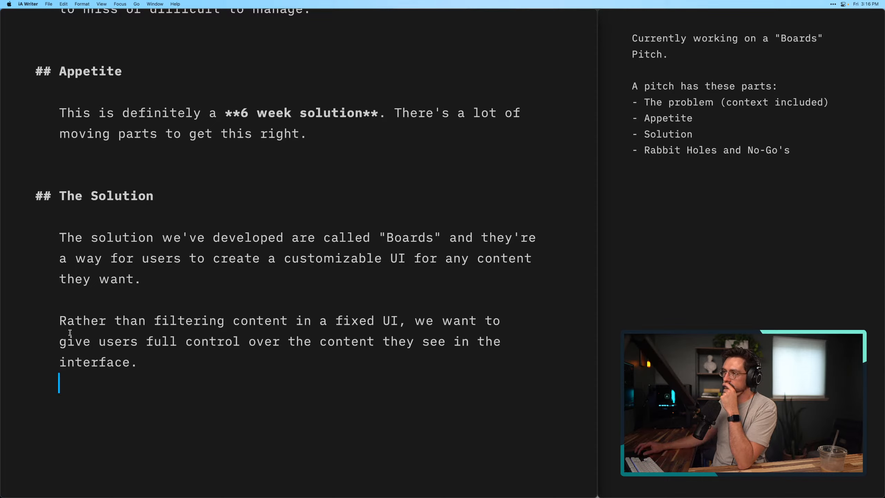
{"action": "left_click", "coordinate": [179, 369]}
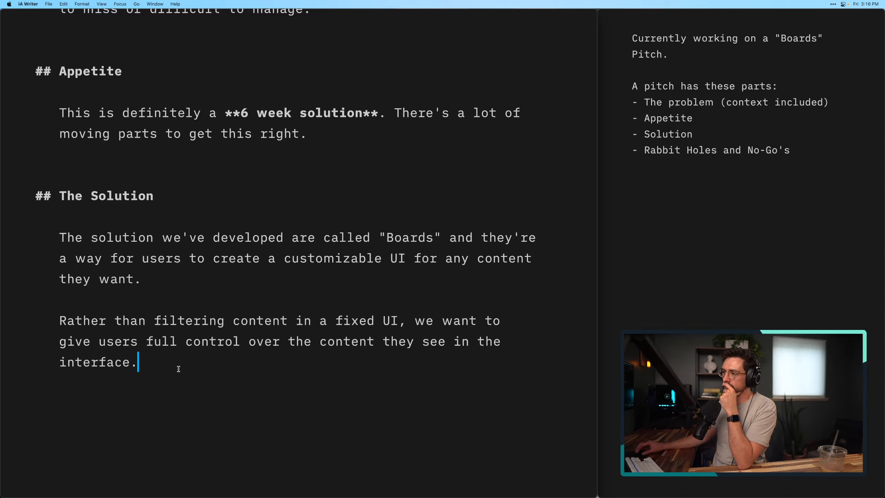
{"action": "key", "text": "Return"}
{"action": "key", "text": "Return"}
{"action": "type", "text": "H"}
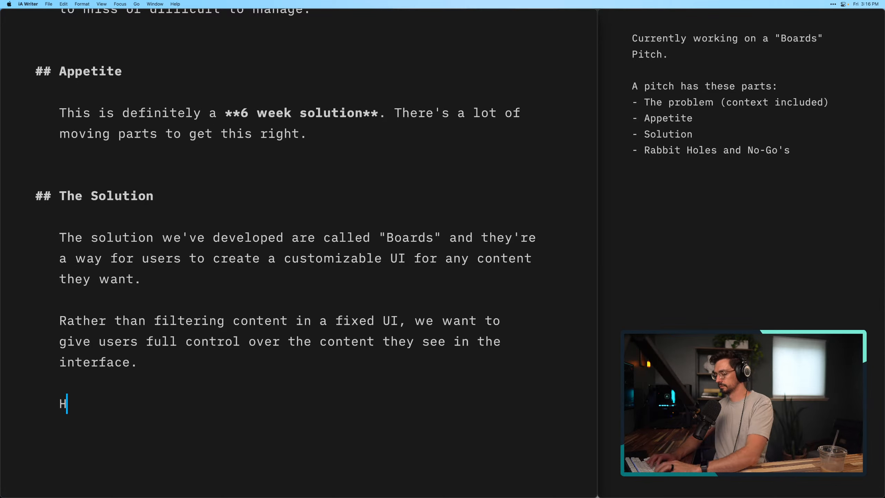
{"action": "type", "text": "ere's how it "}
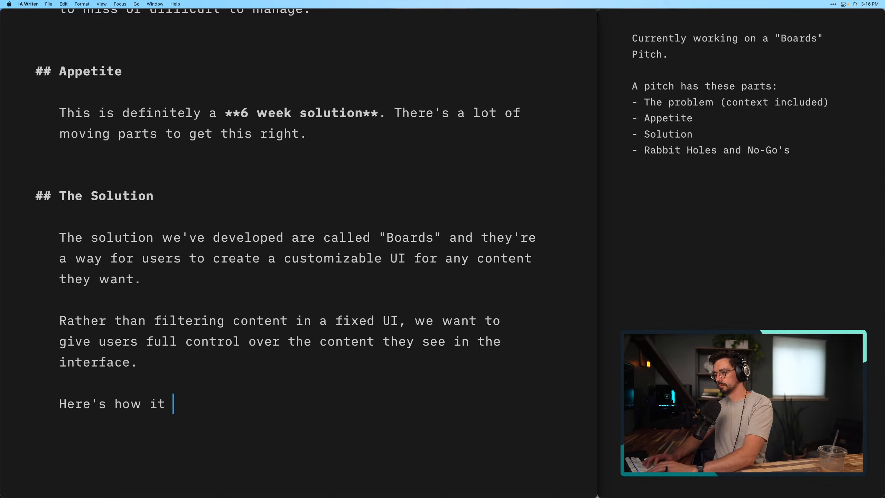
{"action": "type", "text": "works"}
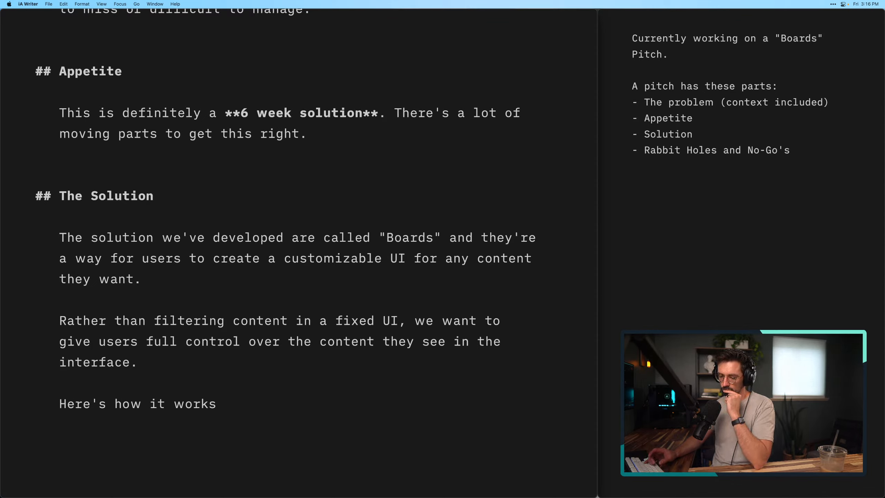
{"action": "type", "text": "..."}
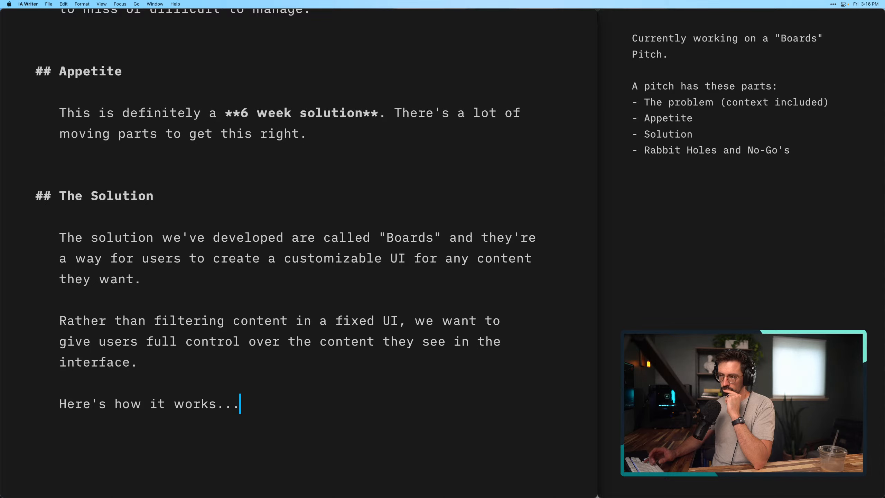
{"action": "key", "text": "Return"}
{"action": "key", "text": "Return"}
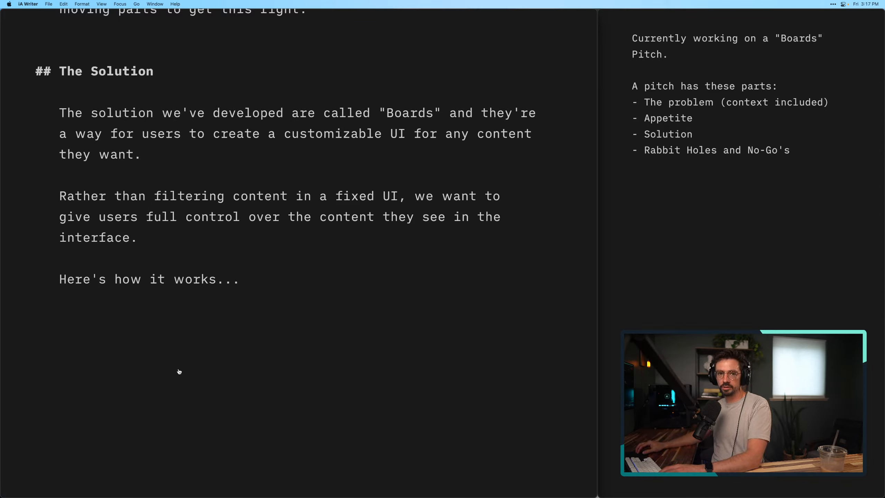
Switch to Figma and take an area screenshot of the whole April 2022 Personal Calendar mockup with CleanShot
{"action": "key", "text": "super+Tab"}
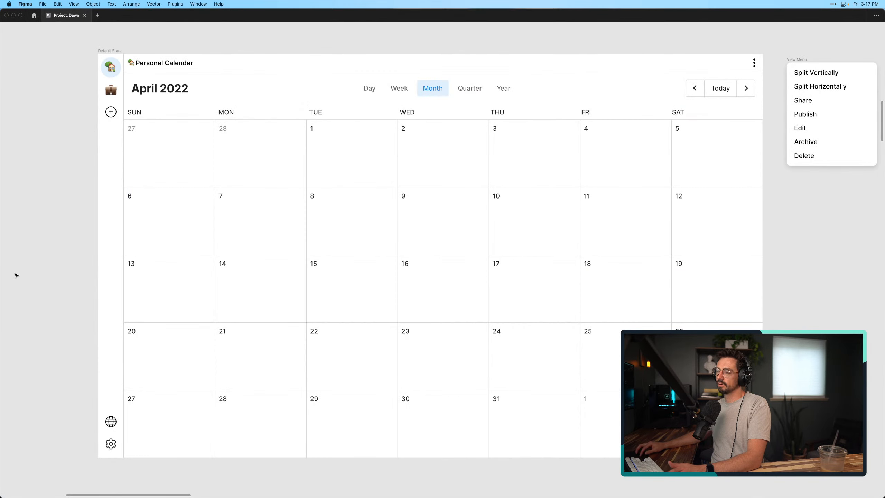
{"action": "scroll", "coordinate": [41, 209], "scroll_direction": "right", "scroll_amount": 2}
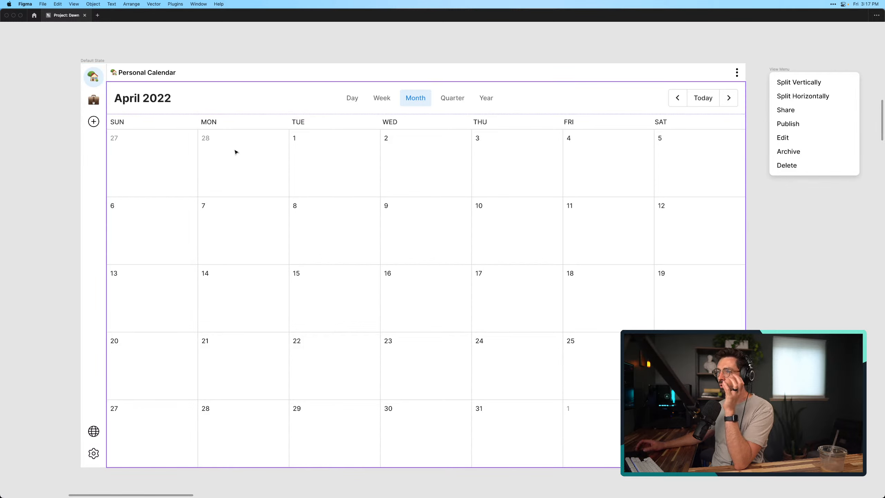
{"action": "left_click", "coordinate": [87, 63]}
{"action": "left_click", "coordinate": [63, 106]}
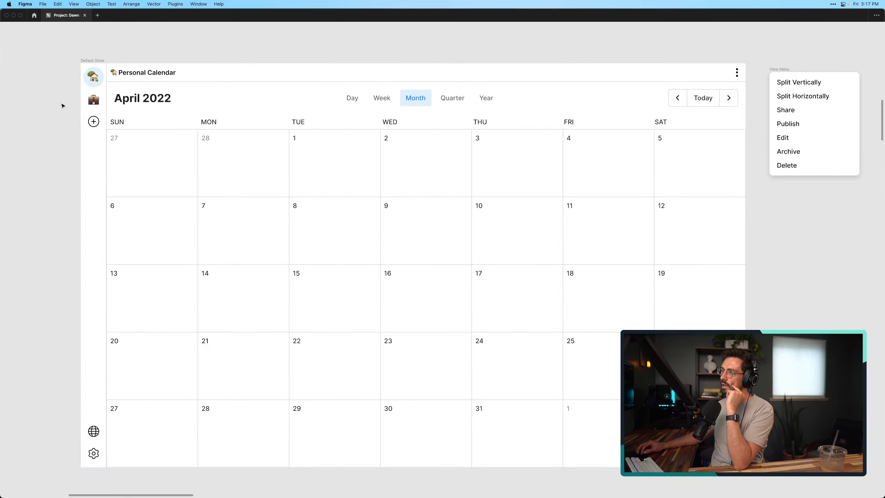
{"action": "scroll", "coordinate": [62, 105], "scroll_direction": "down", "scroll_amount": 2}
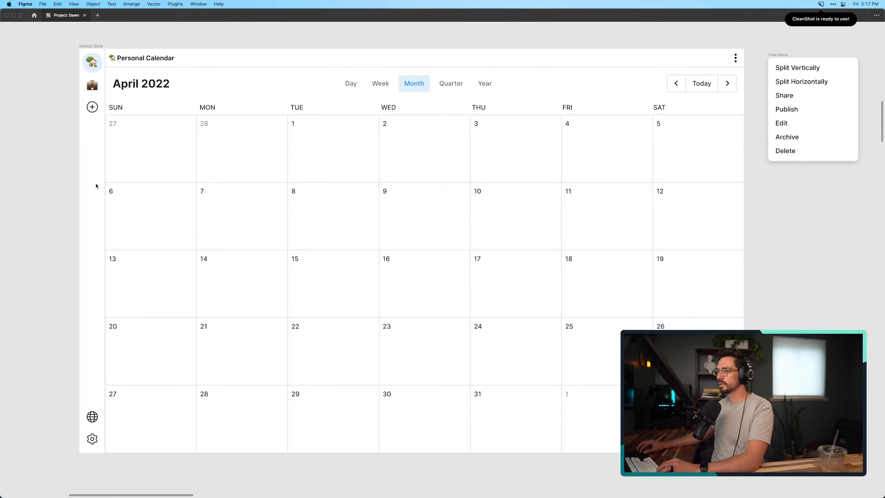
{"action": "left_click", "coordinate": [27, 172]}
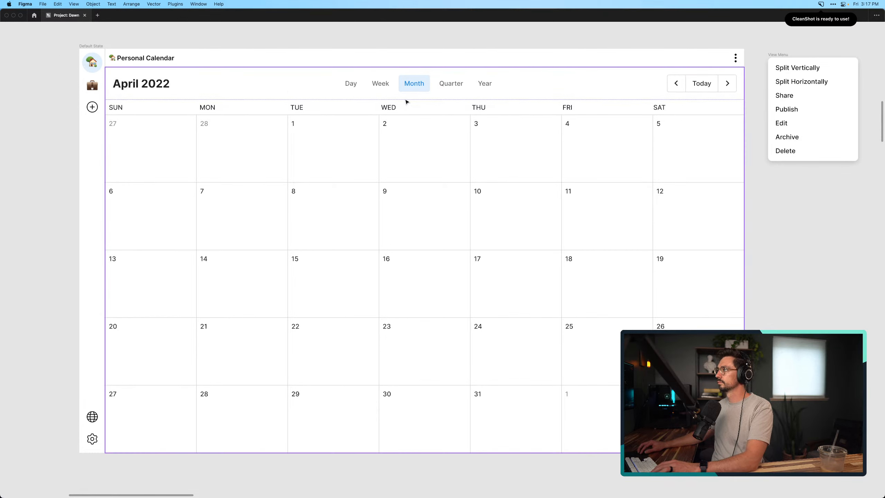
{"action": "left_click", "coordinate": [820, 4]}
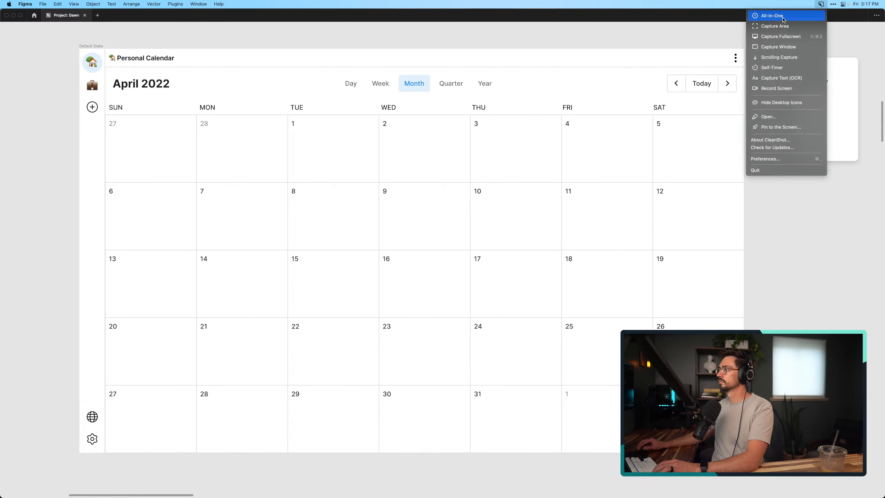
{"action": "left_click", "coordinate": [790, 27]}
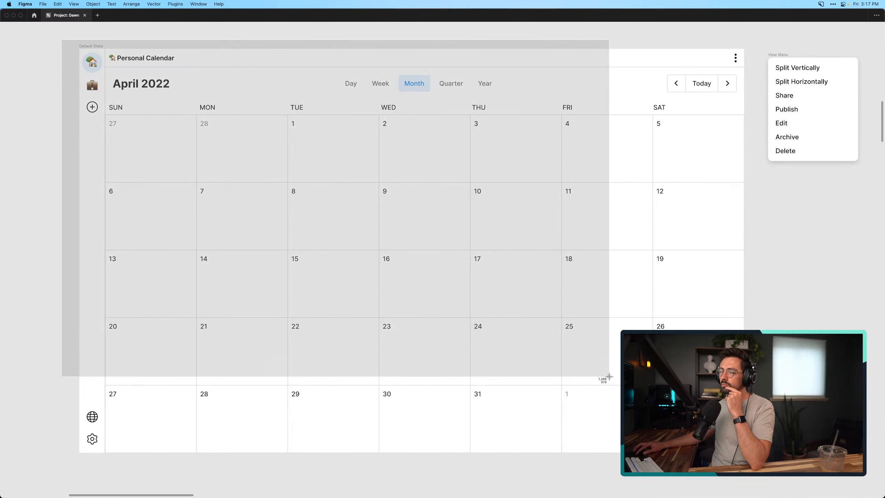
{"action": "left_click_drag", "start_coordinate": [61, 40], "coordinate": [760, 463]}
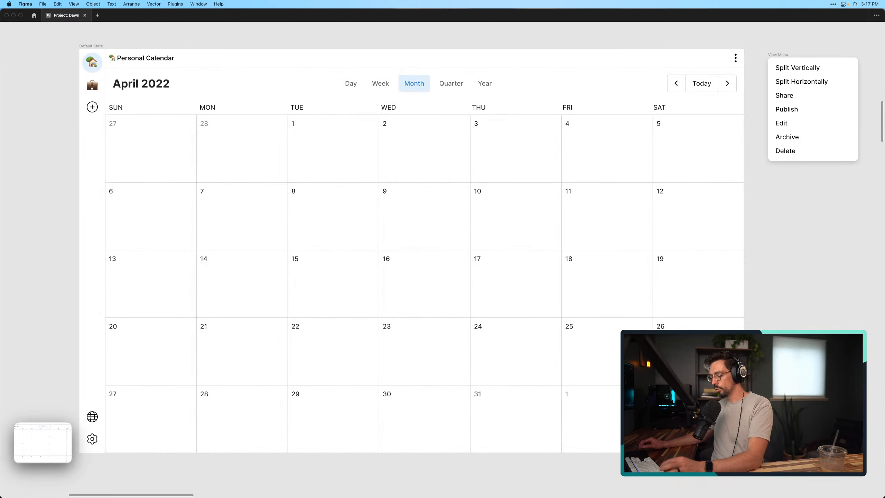
Switch back to iA Writer, insert the calendar screenshot below "Here's how it works..." and check it in the rendered preview
{"action": "key", "text": "super+Tab"}
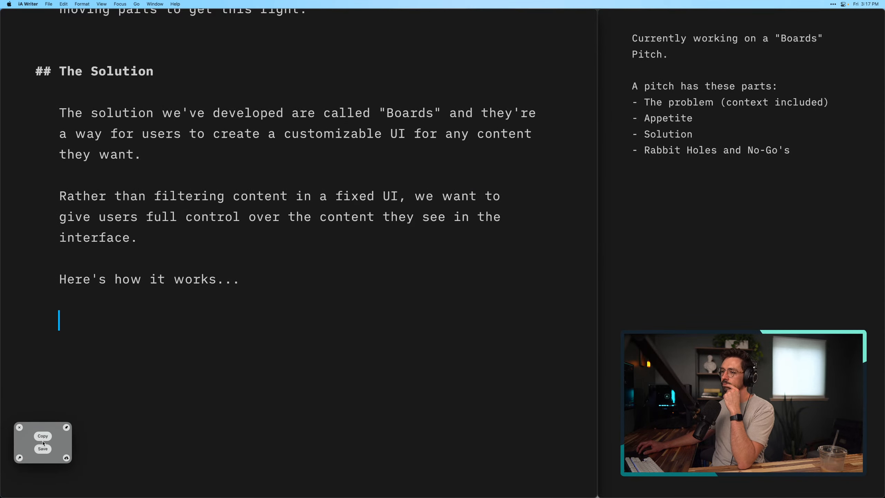
{"action": "left_click_drag", "start_coordinate": [60, 436], "coordinate": [155, 321]}
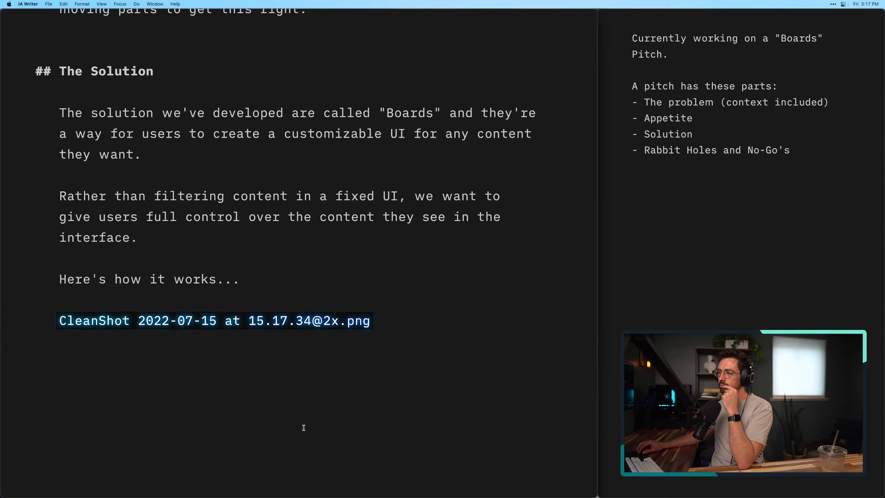
{"action": "left_click", "coordinate": [302, 425]}
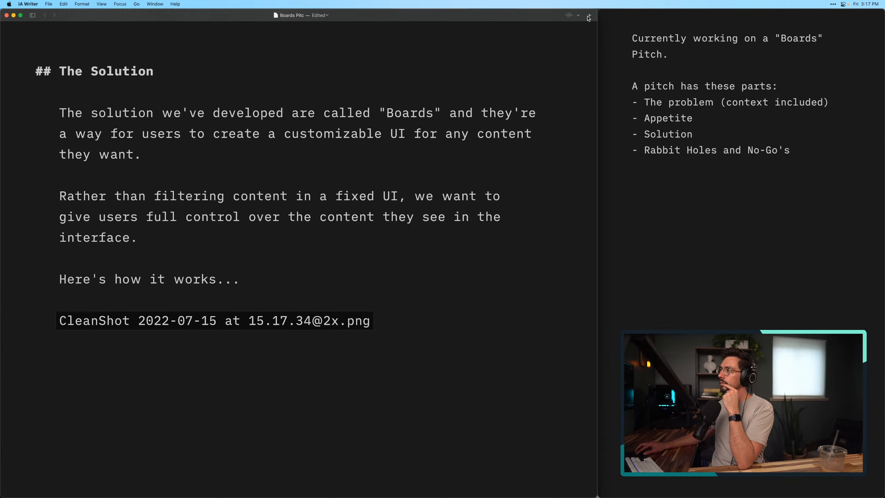
{"action": "left_click", "coordinate": [589, 15]}
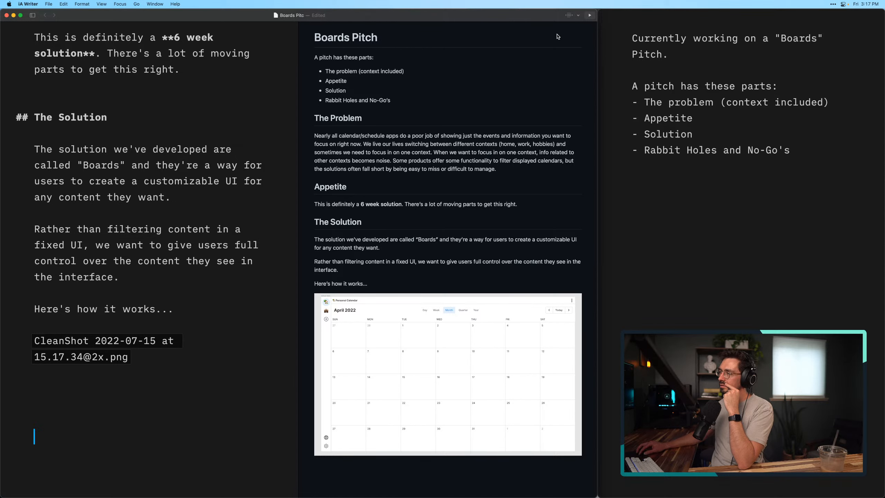
{"action": "left_click", "coordinate": [591, 15]}
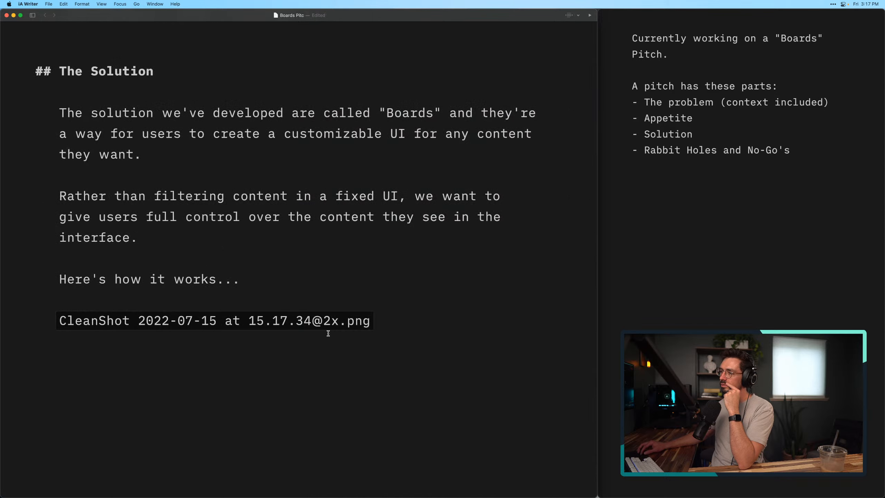
Replace the inserted screenshot with the placeholder "[Sketch here]" and start a new paragraph below it
{"action": "left_click_drag", "start_coordinate": [184, 348], "coordinate": [37, 322]}
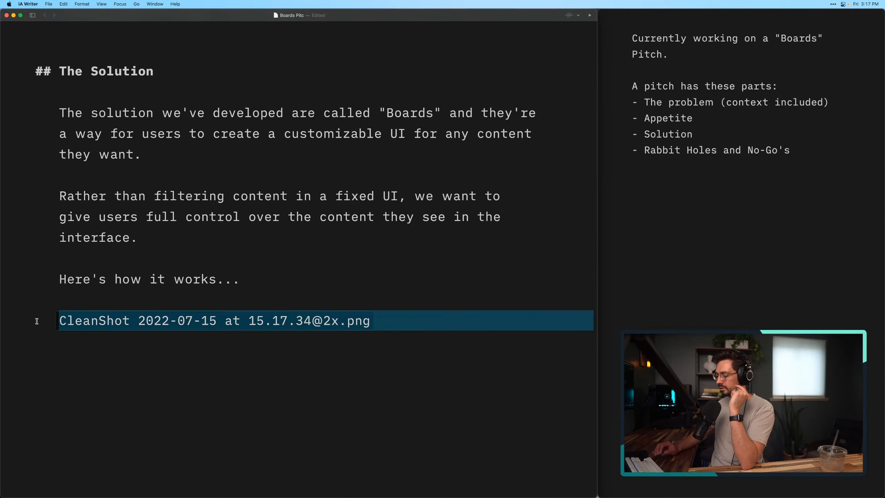
{"action": "key", "text": "BackSpace"}
{"action": "type", "text": "["}
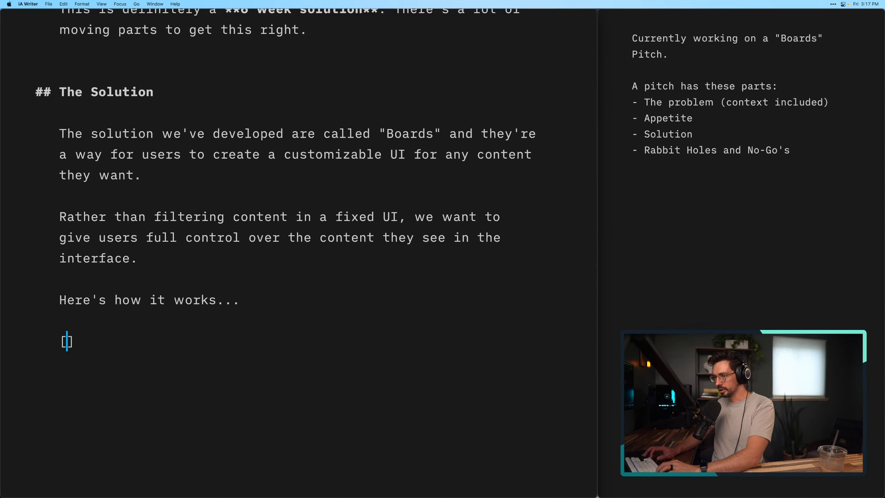
{"action": "type", "text": "S"}
{"action": "key", "text": "BackSpace"}
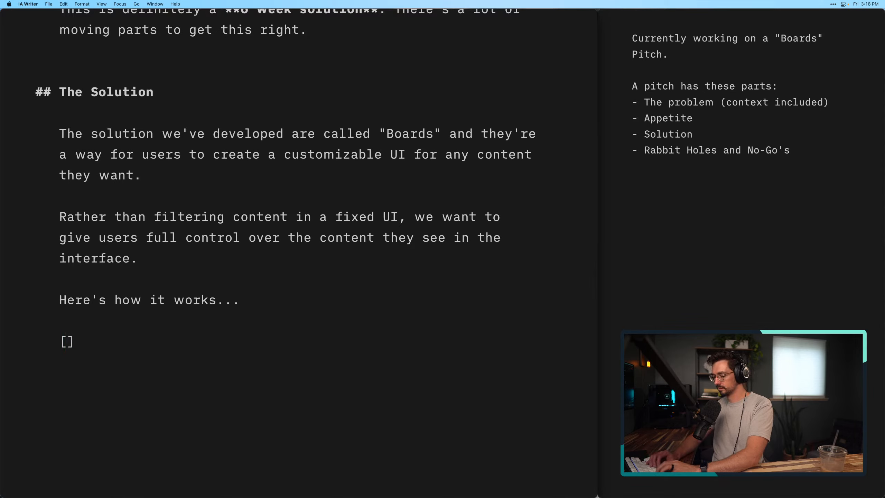
{"action": "type", "text": "S"}
{"action": "type", "text": "ketch here"}
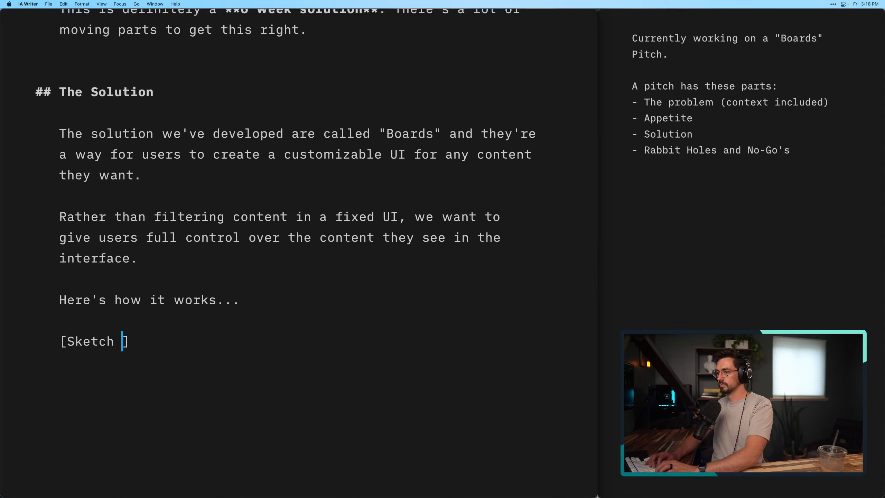
{"action": "left_click", "coordinate": [204, 364]}
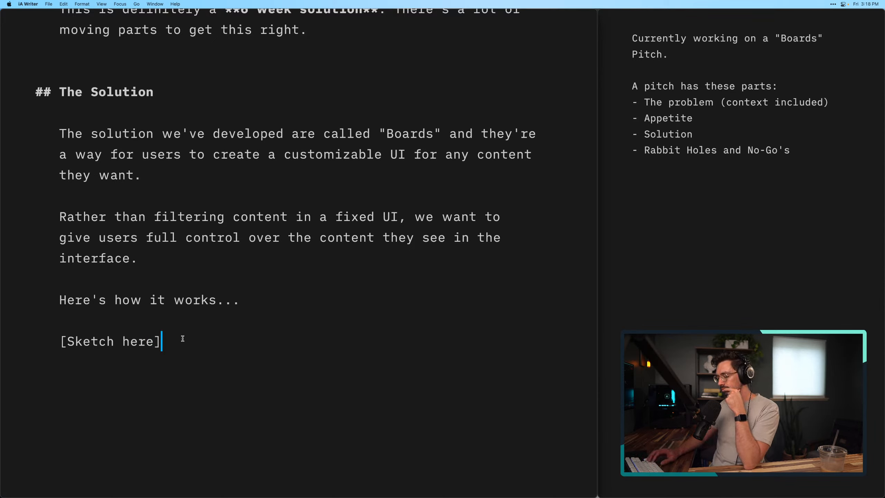
{"action": "key", "text": "Return"}
{"action": "key", "text": "Return"}
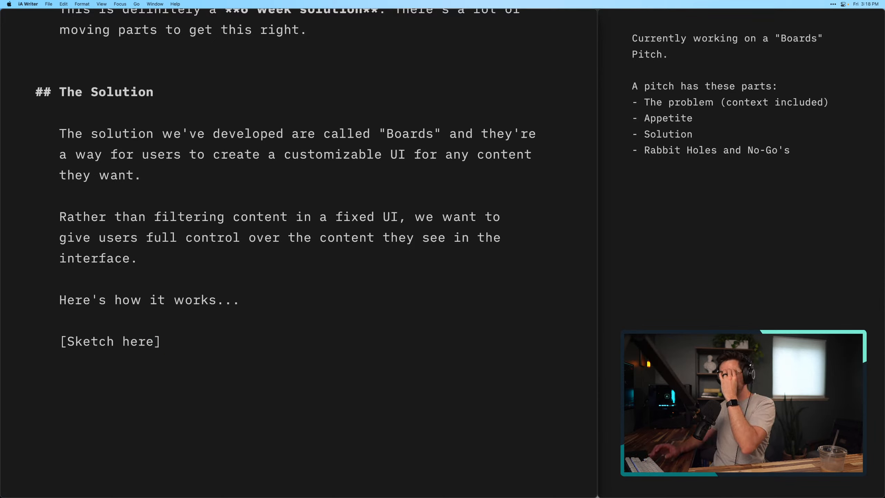
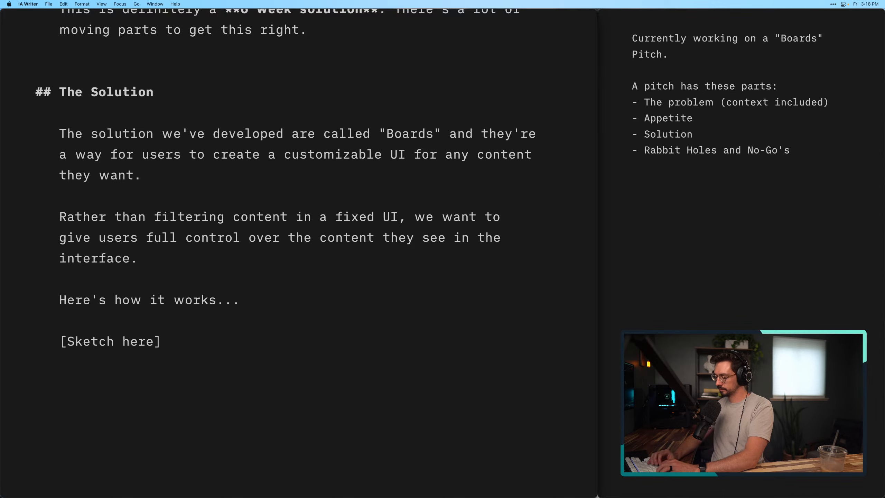
Write "Boards are navigated through a menu on the edge of the UI." as a new paragraph below the [Sketch here] placeholder
{"action": "type", "text": "Boards are "}
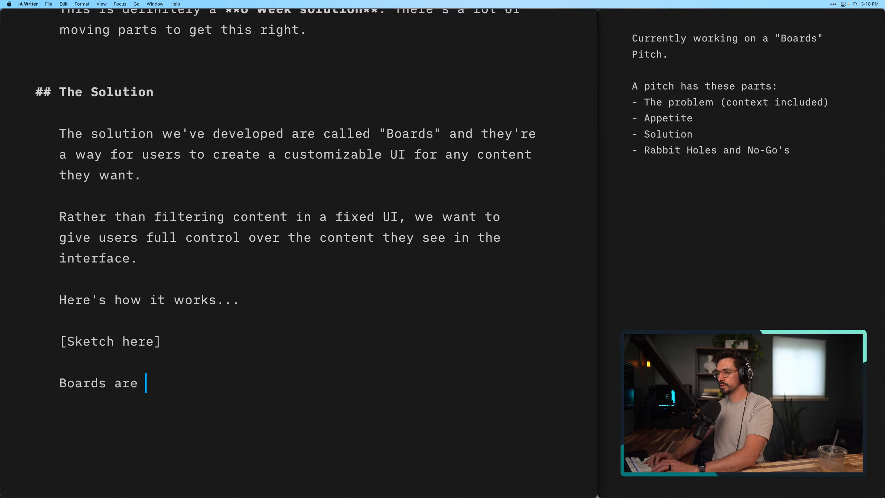
{"action": "type", "text": "navi"}
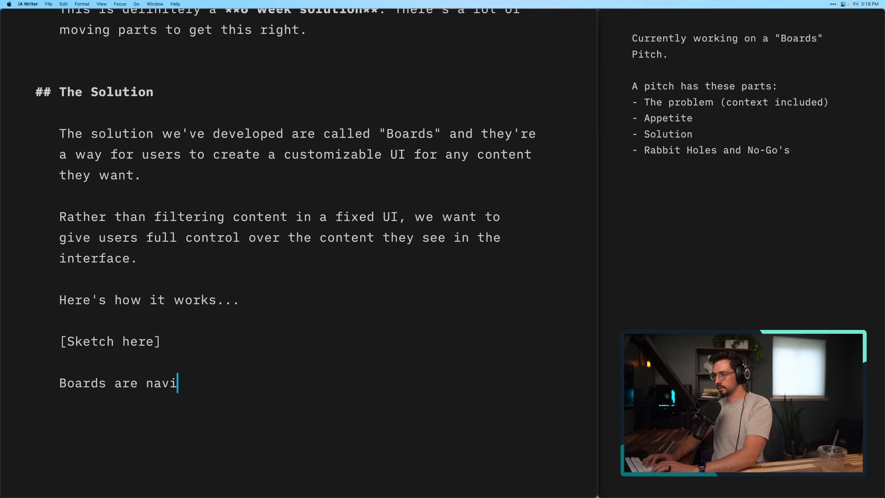
{"action": "type", "text": "gated through"}
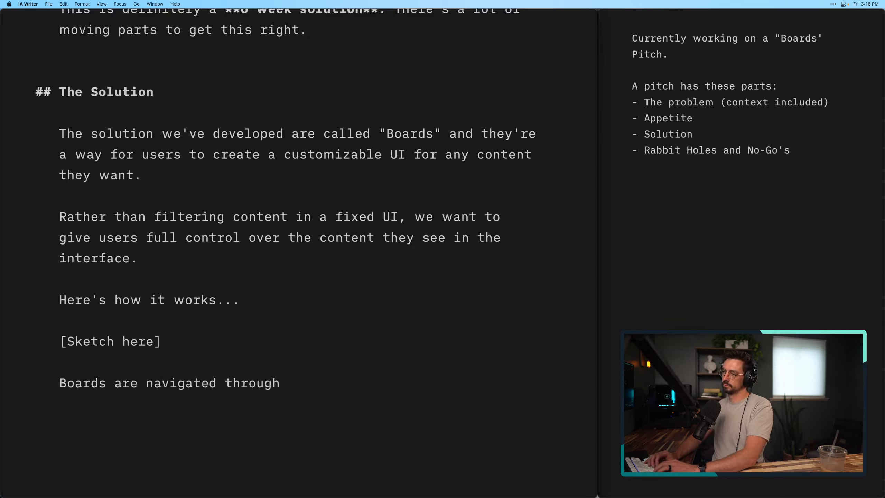
{"action": "type", "text": " a mento"}
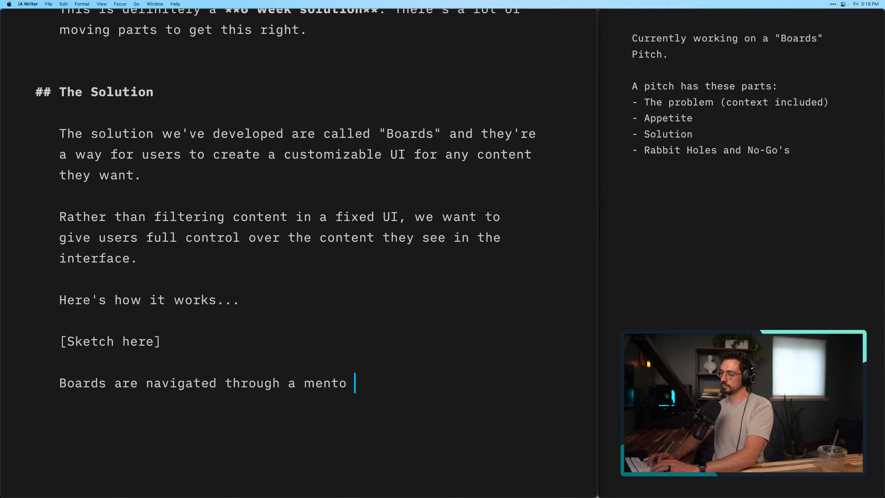
{"action": "key", "text": "BackSpace"}
{"action": "key", "text": "BackSpace"}
{"action": "key", "text": "BackSpace"}
{"action": "key", "text": "BackSpace"}
{"action": "type", "text": "n"}
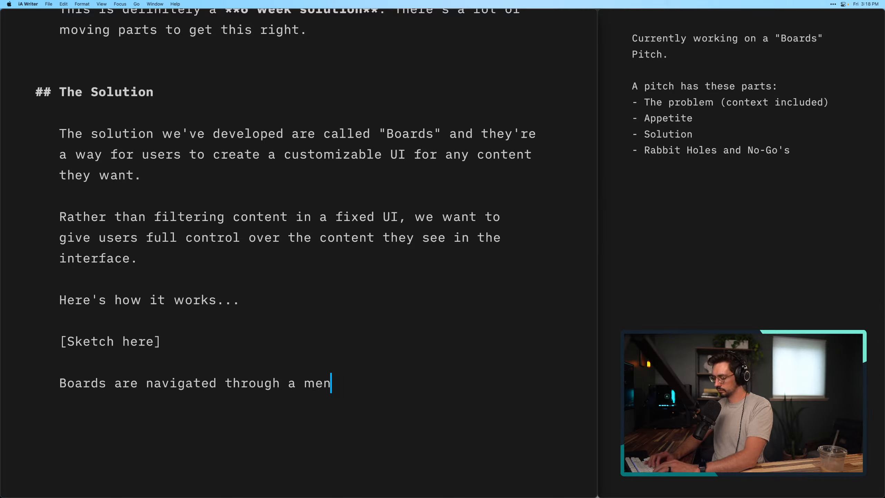
{"action": "type", "text": "u on the ed"}
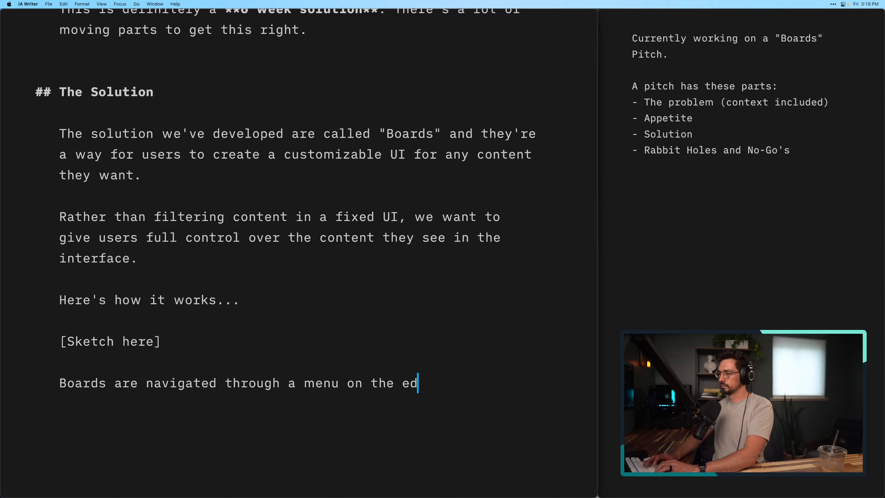
{"action": "type", "text": "ge of the UI."}
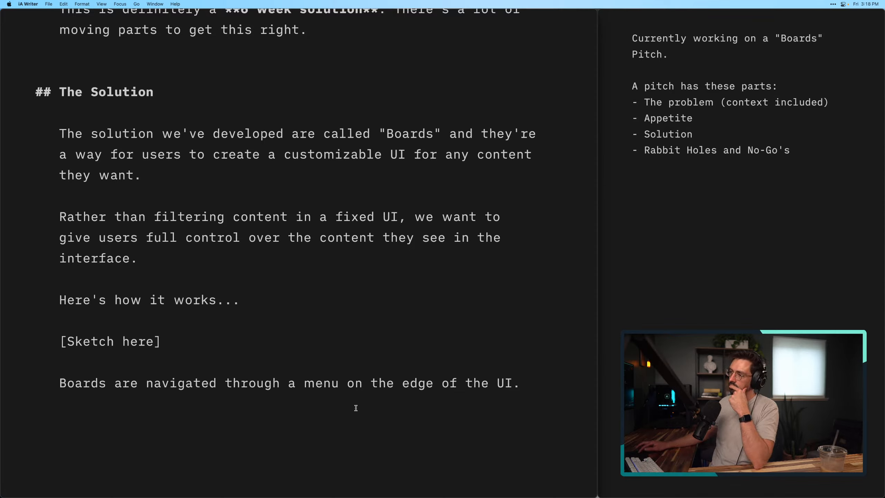
Replace "on the edge of the UI." in the Boards navigation sentence with "where users can select a view they want to see."
{"action": "double_click", "coordinate": [315, 383]}
{"action": "left_click_drag", "start_coordinate": [293, 383], "coordinate": [340, 383]}
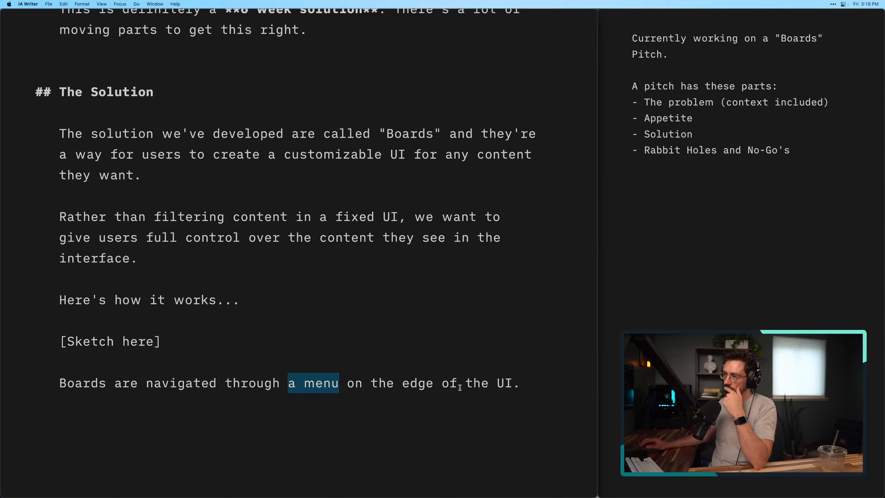
{"action": "left_click", "coordinate": [529, 386]}
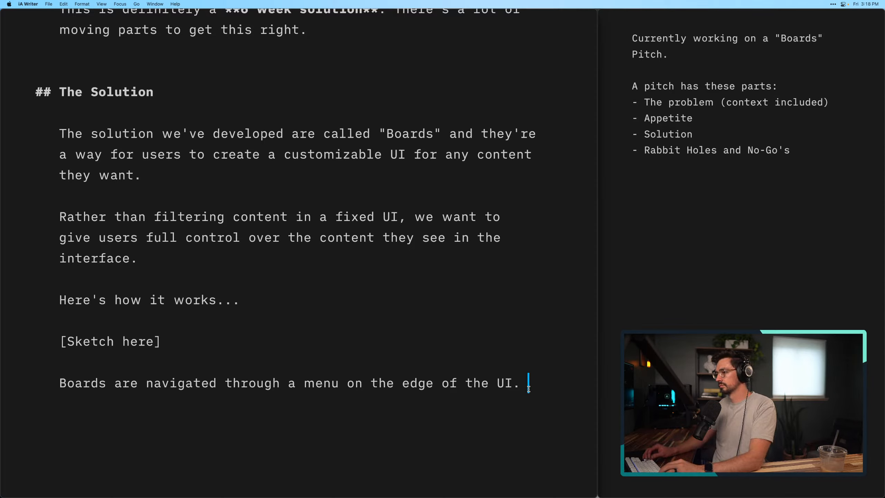
{"action": "key", "text": "shift+alt+Left"}
{"action": "key", "text": "shift+alt+Left"}
{"action": "key", "text": "shift+alt+Left"}
{"action": "key", "text": "shift+alt+Left"}
{"action": "key", "text": "shift+alt+Left"}
{"action": "key", "text": "shift+alt+Left"}
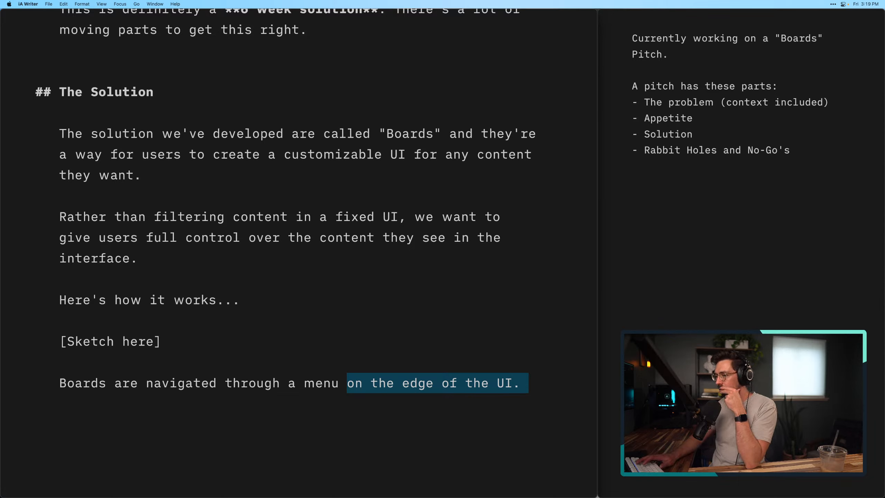
{"action": "key", "text": "BackSpace"}
{"action": "key", "text": "BackSpace"}
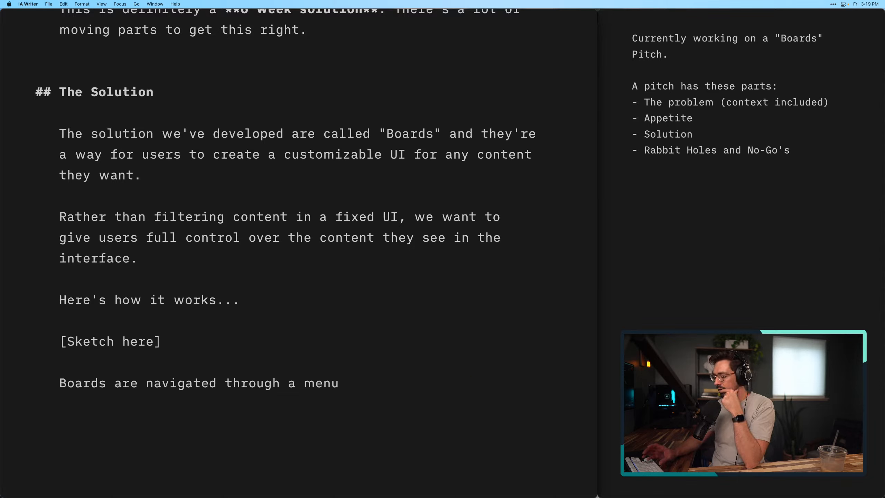
{"action": "type", "text": "where "}
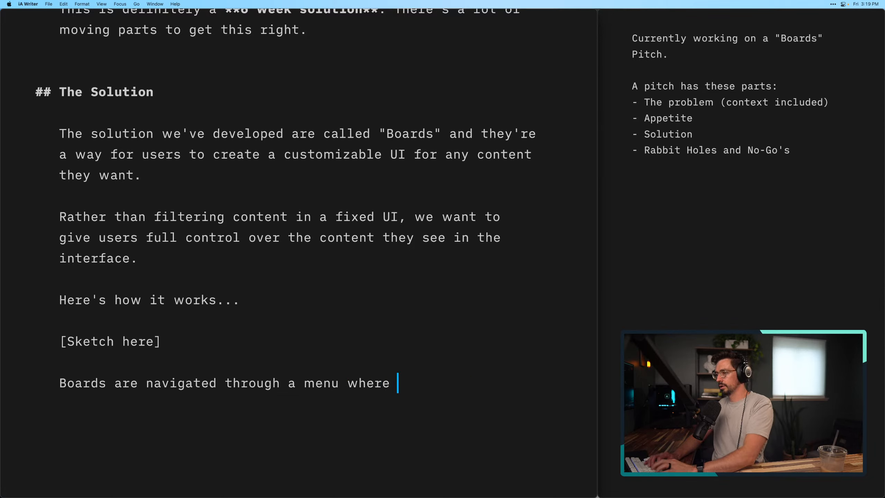
{"action": "type", "text": "users can"}
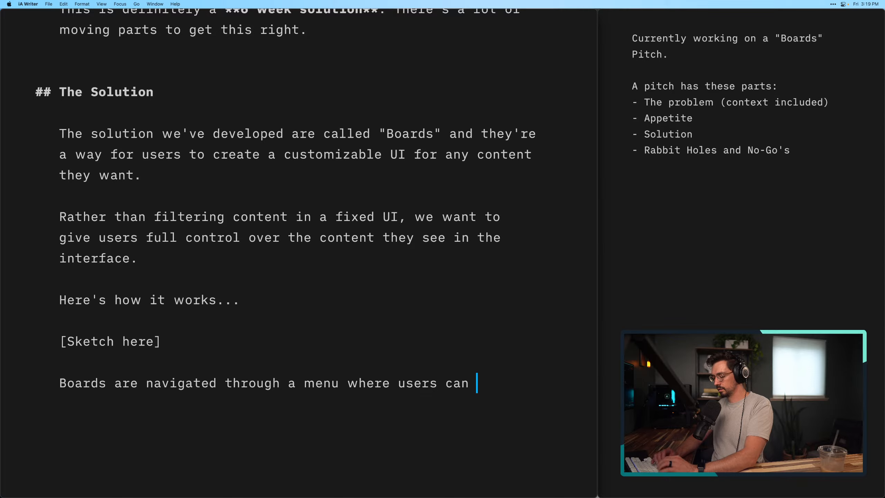
{"action": "type", "text": "select a view"}
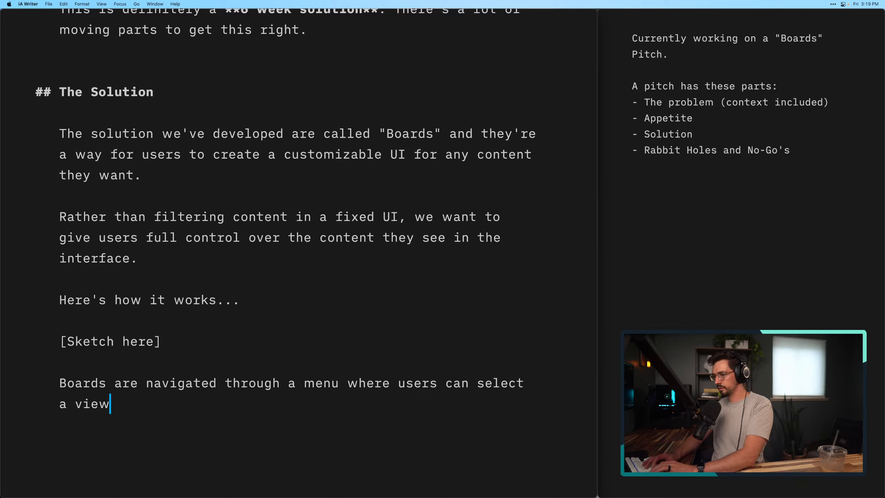
{"action": "type", "text": " they want to see"}
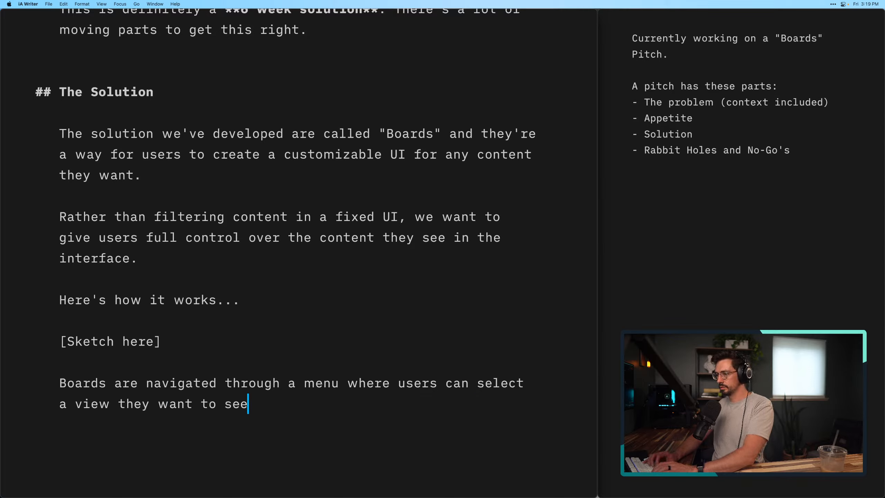
{"action": "type", "text": "."}
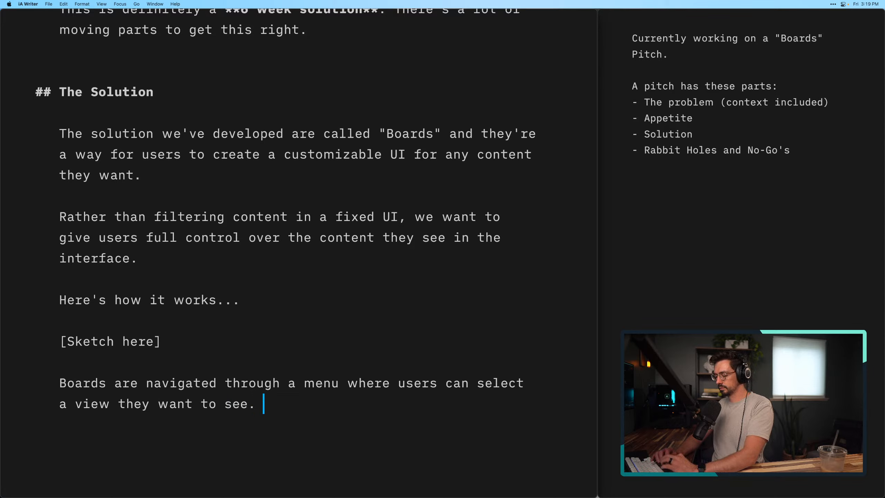
{"action": "key", "text": "BackSpace"}
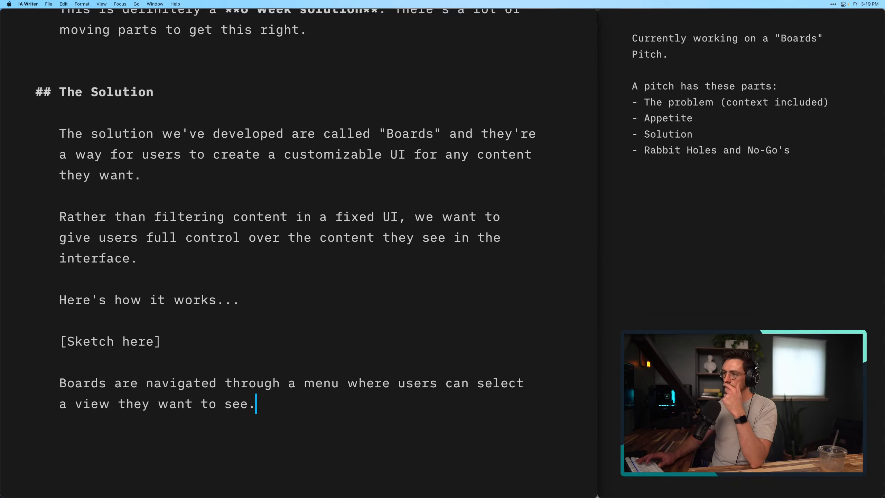
Add a bullet list below the navigation paragraph with the items "How to create one", "Naming?", "Editing" and "Deleting"
{"action": "key", "text": "Return"}
{"action": "key", "text": "Return"}
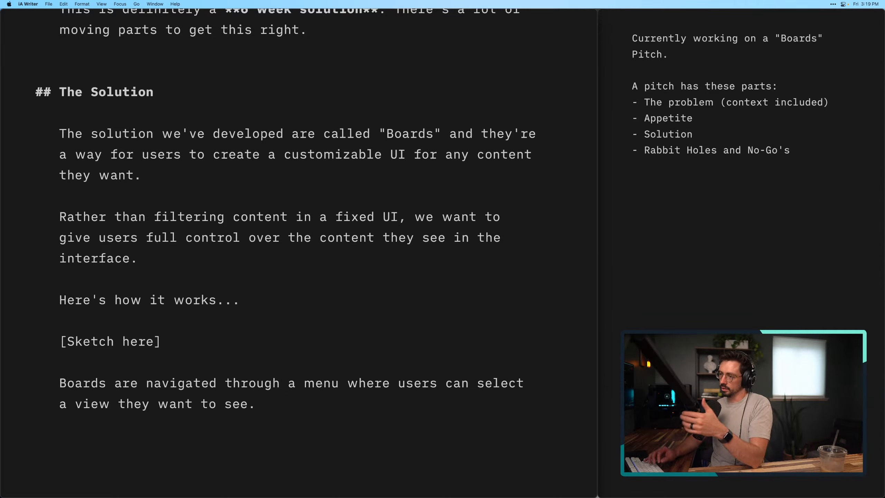
{"action": "left_click", "coordinate": [407, 294]}
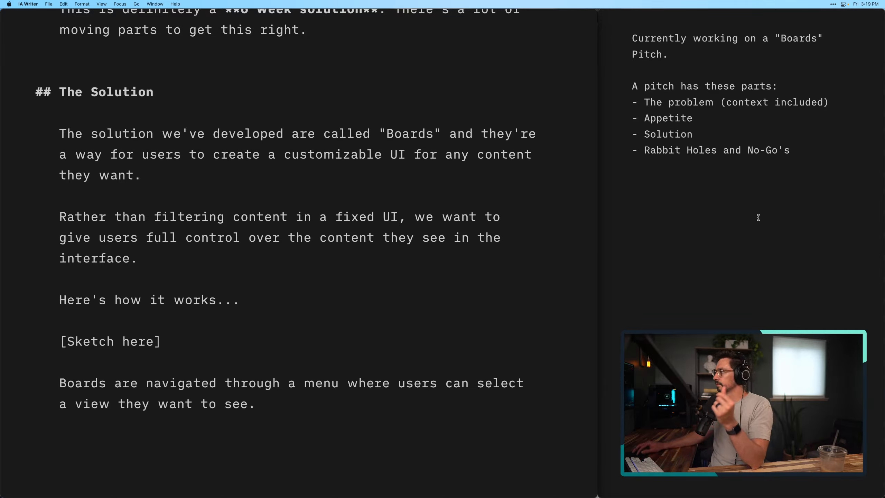
{"action": "scroll", "coordinate": [270, 416], "scroll_direction": "down", "scroll_amount": 2}
{"action": "left_click", "coordinate": [270, 417]}
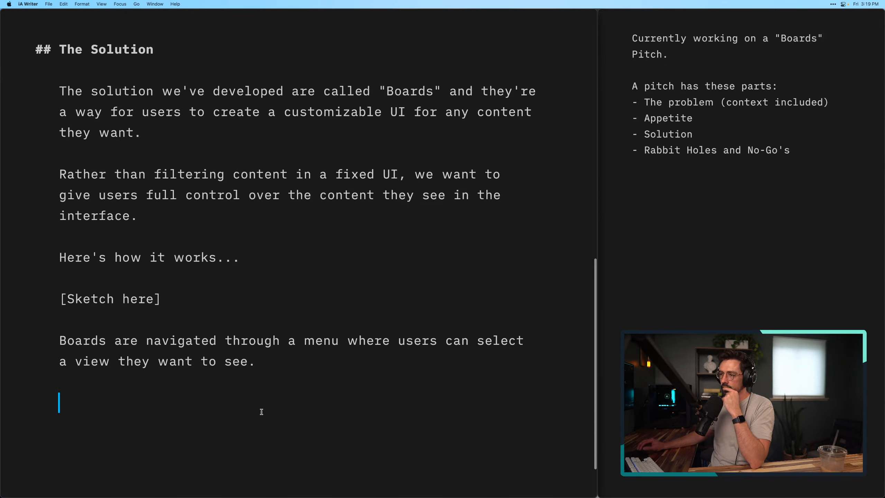
{"action": "type", "text": "- How to create one"}
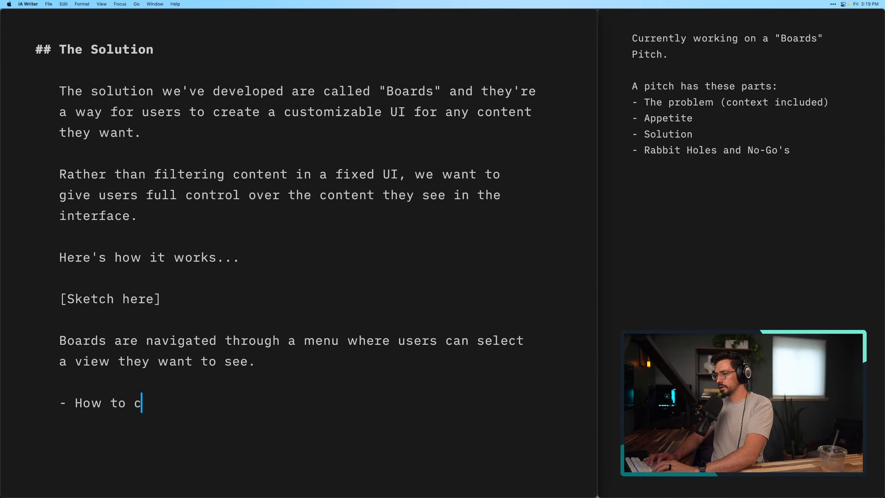
{"action": "key", "text": "Return"}
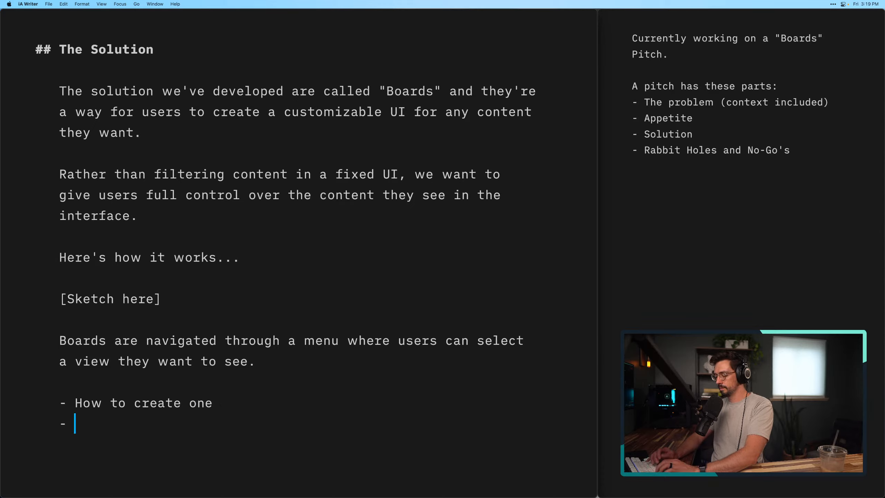
{"action": "type", "text": "Naming? - "}
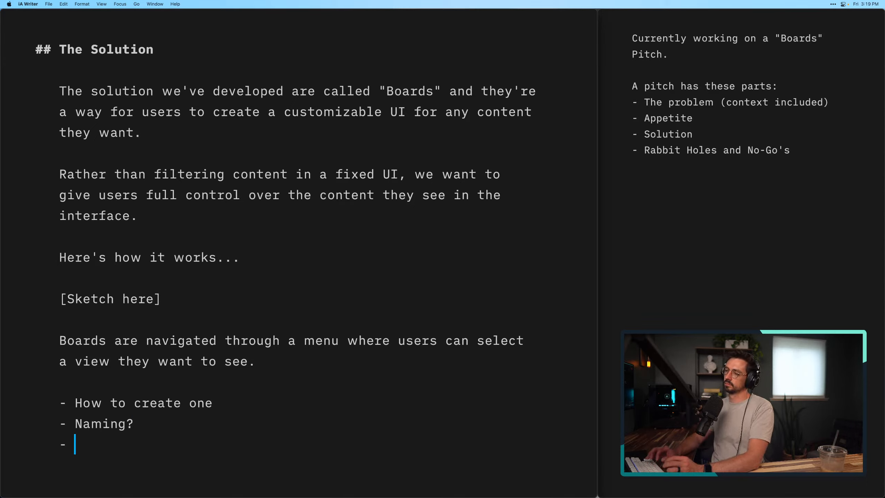
{"action": "type", "text": "Editing"}
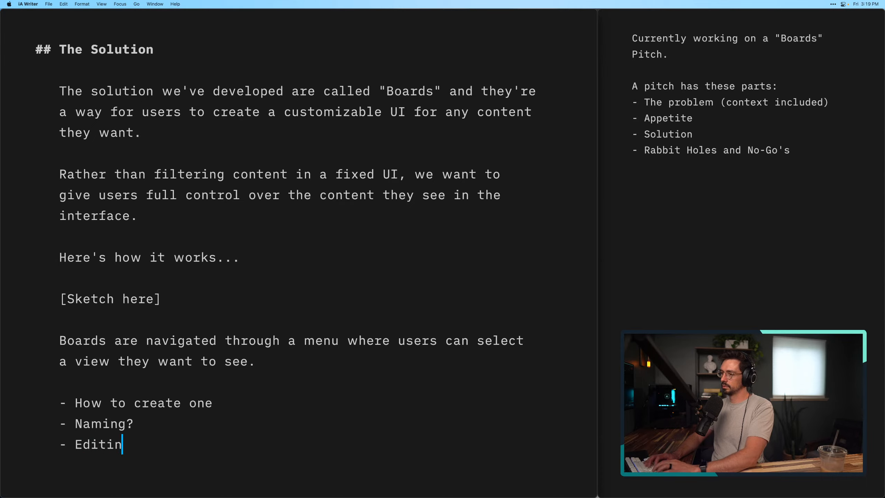
{"action": "key", "text": "Return"}
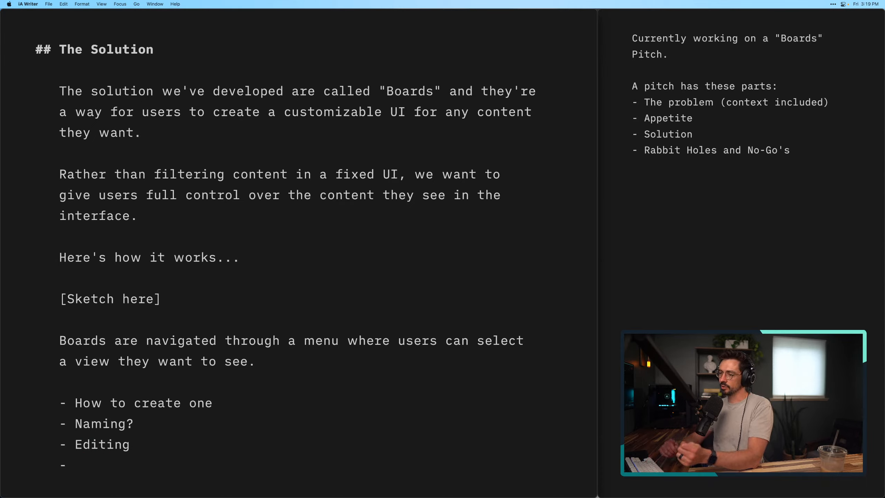
{"action": "type", "text": "Deleting"}
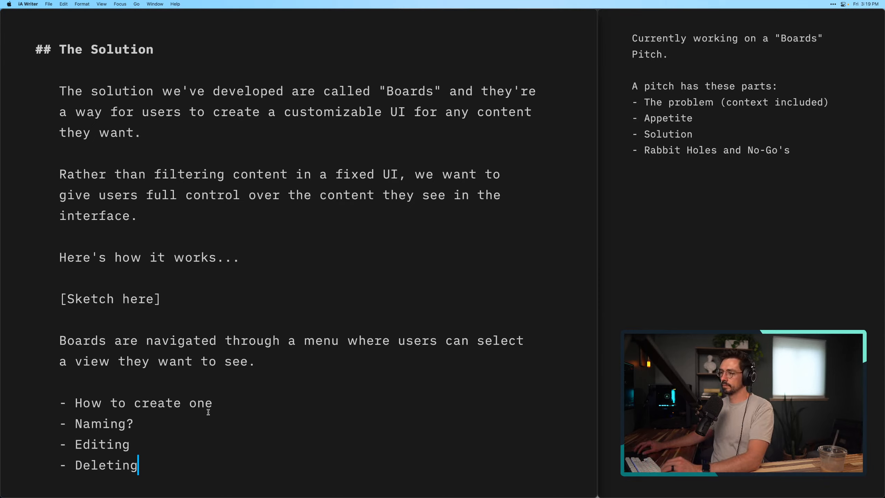
Replace the "How to create one" bullet with "CRUD" and remove the Editing and Deleting bullets
{"action": "left_click_drag", "start_coordinate": [212, 404], "coordinate": [75, 406]}
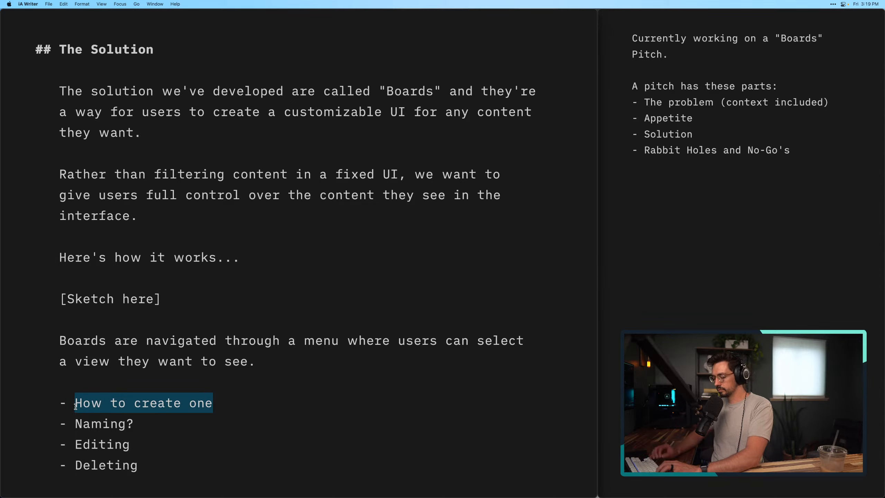
{"action": "type", "text": "CRUD"}
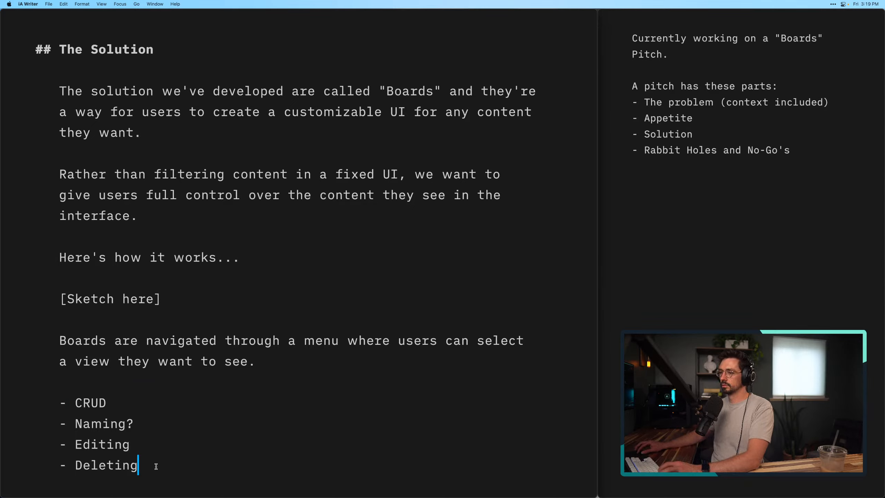
{"action": "left_click_drag", "start_coordinate": [156, 467], "coordinate": [53, 443]}
{"action": "key", "text": "BackSpace"}
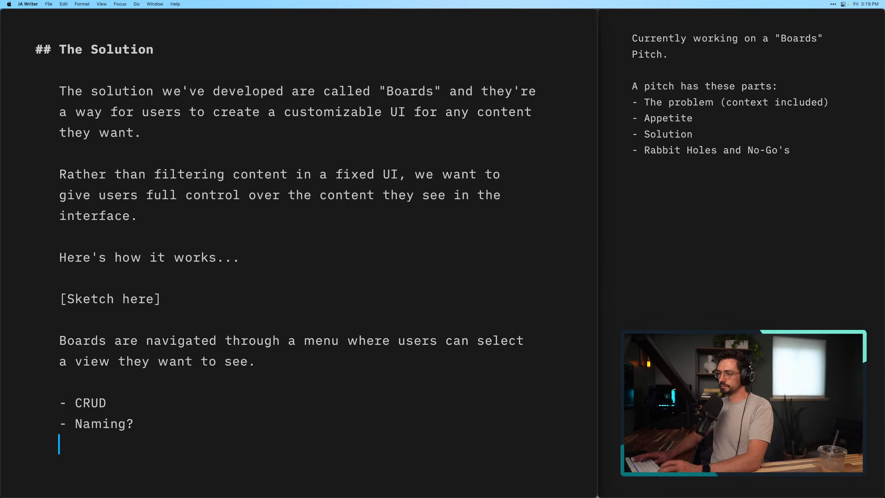
{"action": "key", "text": "BackSpace"}
Append "(Create, Read, Update, Delete)" to the CRUD bullet and return to the end of the list
{"action": "left_click", "coordinate": [124, 405]}
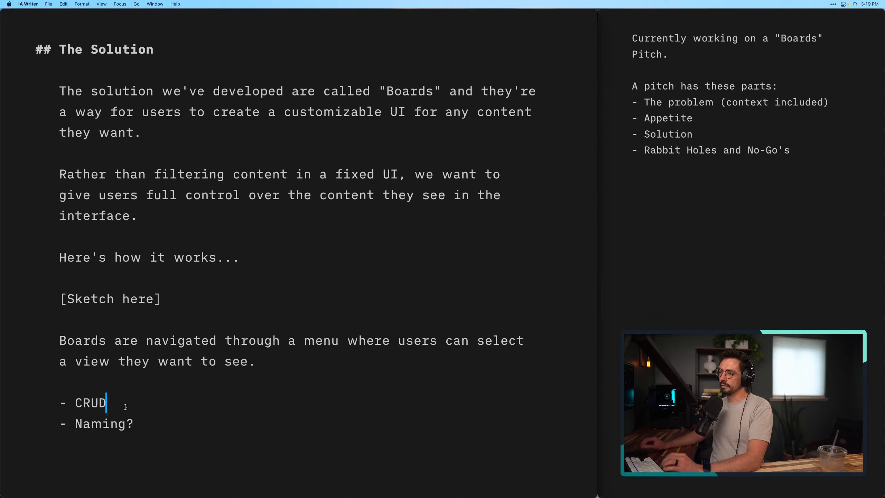
{"action": "type", "text": "("}
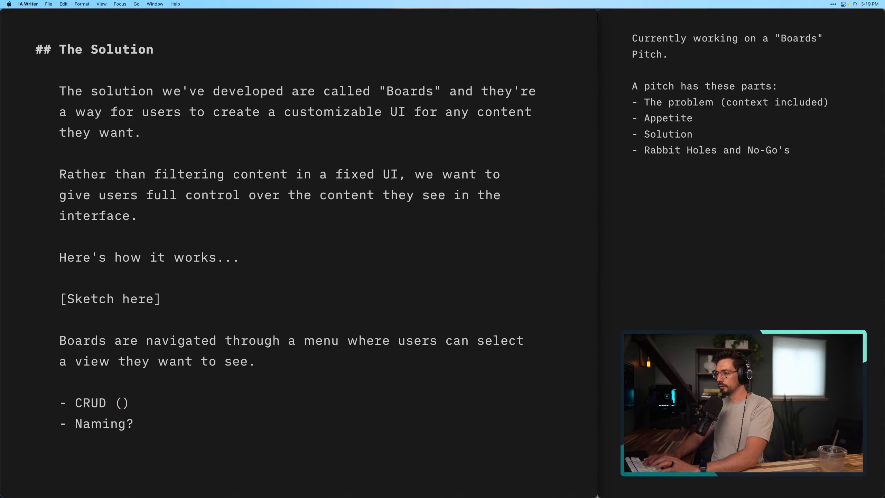
{"action": "type", "text": "Create, Read, "}
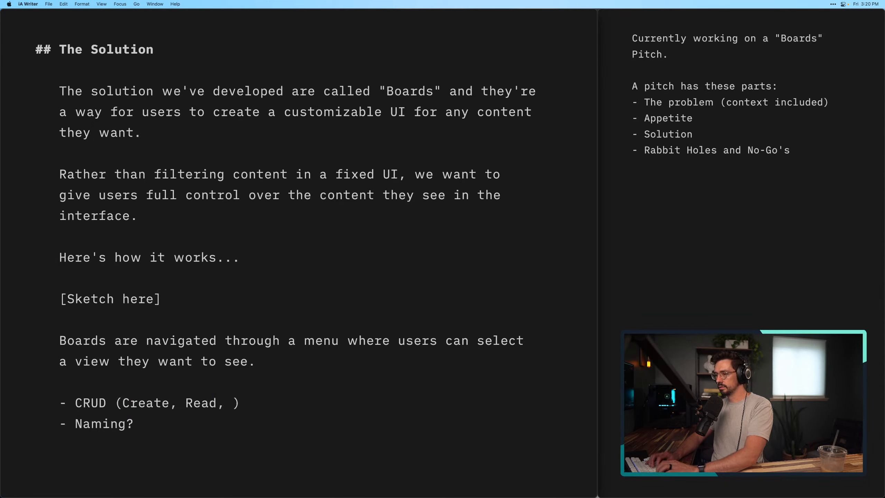
{"action": "type", "text": "Update, "}
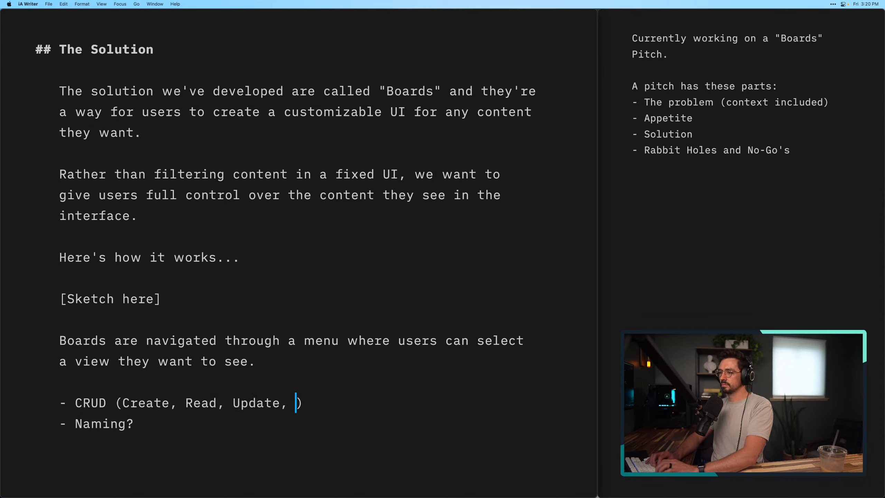
{"action": "type", "text": "Dele"}
{"action": "key", "text": "BackSpace"}
{"action": "type", "text": "lete"}
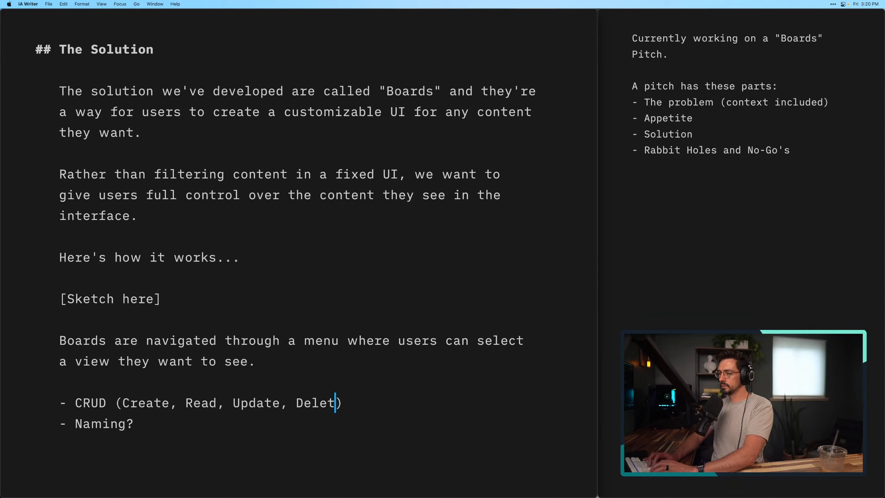
{"action": "left_click", "coordinate": [144, 468]}
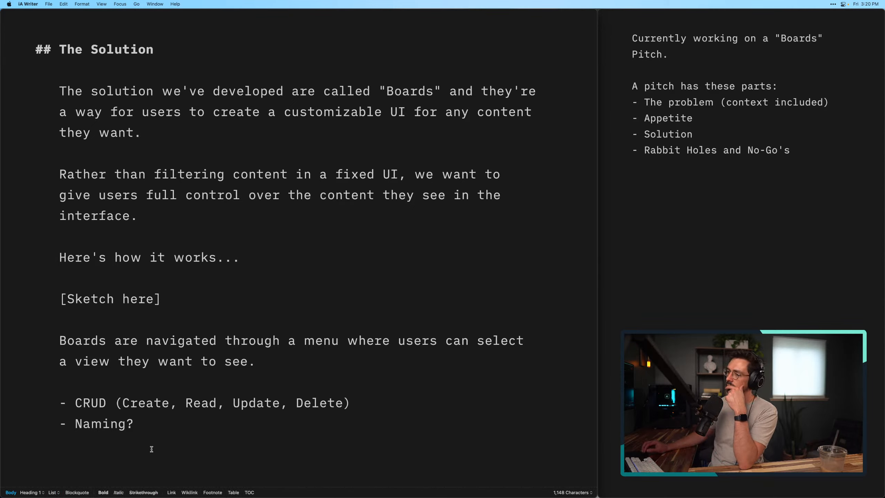
Add an empty bullet directly below the "Naming?" bullet
{"action": "key", "text": "BackSpace"}
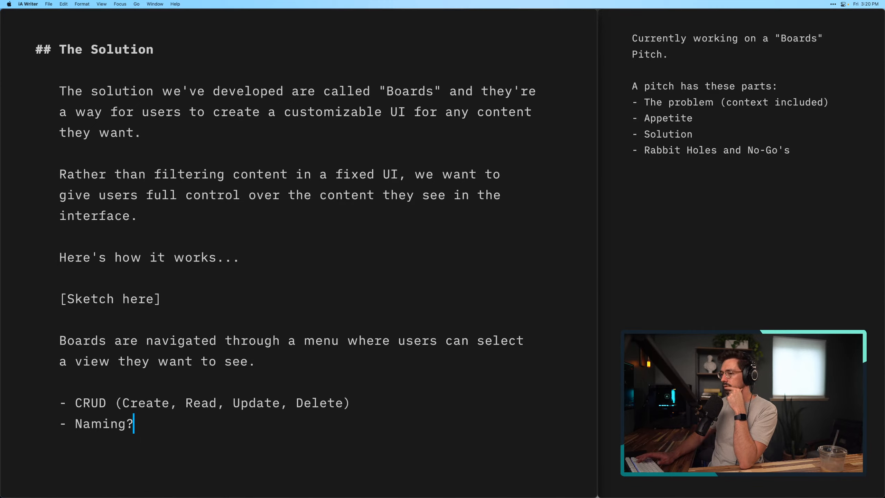
{"action": "key", "text": "Return"}
{"action": "scroll", "coordinate": [159, 440], "scroll_direction": "down", "scroll_amount": 2}
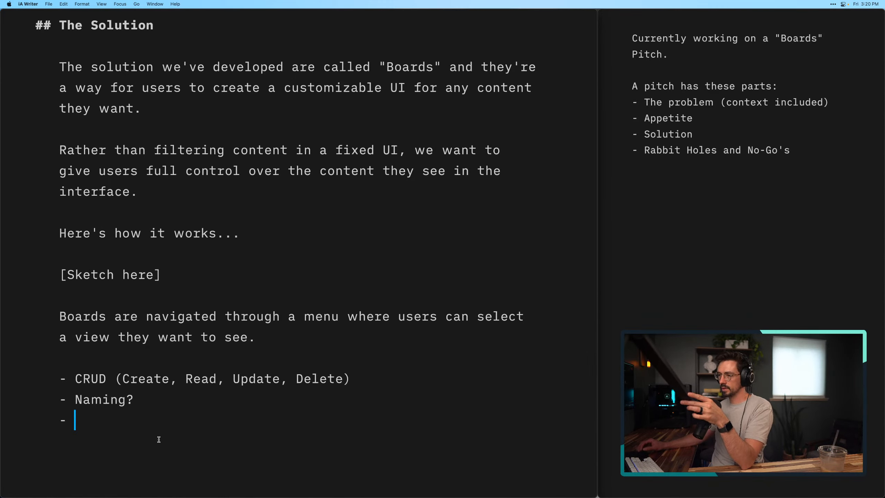
{"action": "left_click", "coordinate": [132, 396]}
{"action": "left_click", "coordinate": [109, 420]}
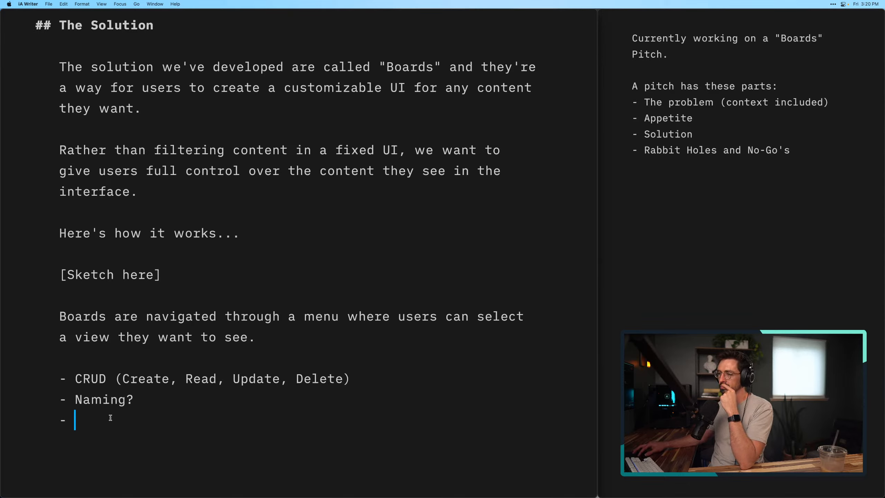
{"action": "type", "text": "Icon"}
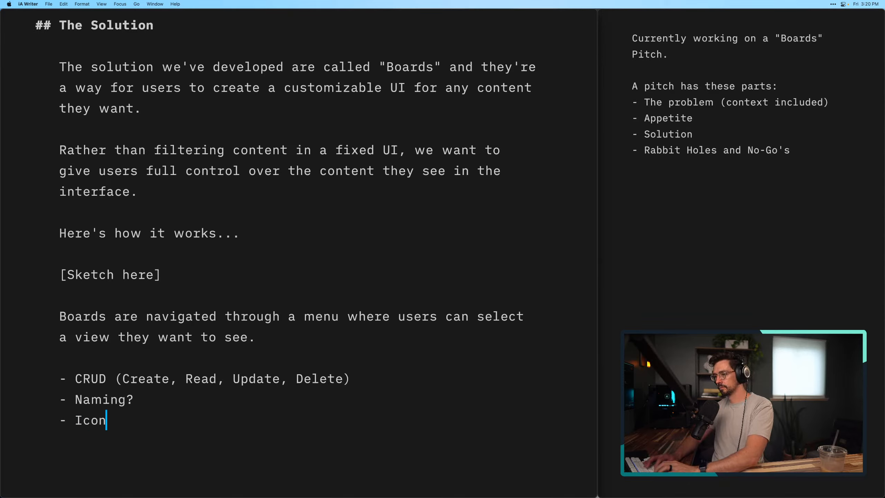
{"action": "type", "text": "o"}
{"action": "key", "text": "alt+BackSpace"}
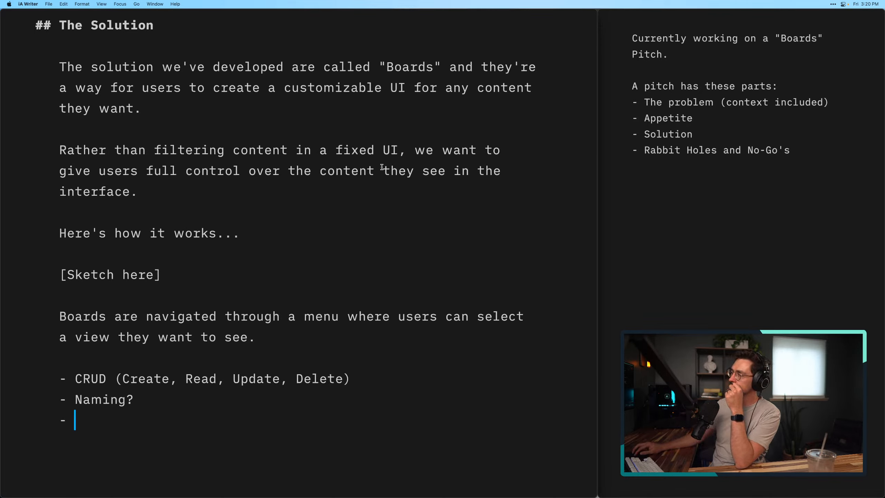
{"action": "left_click", "coordinate": [263, 379]}
{"action": "left_click", "coordinate": [152, 421]}
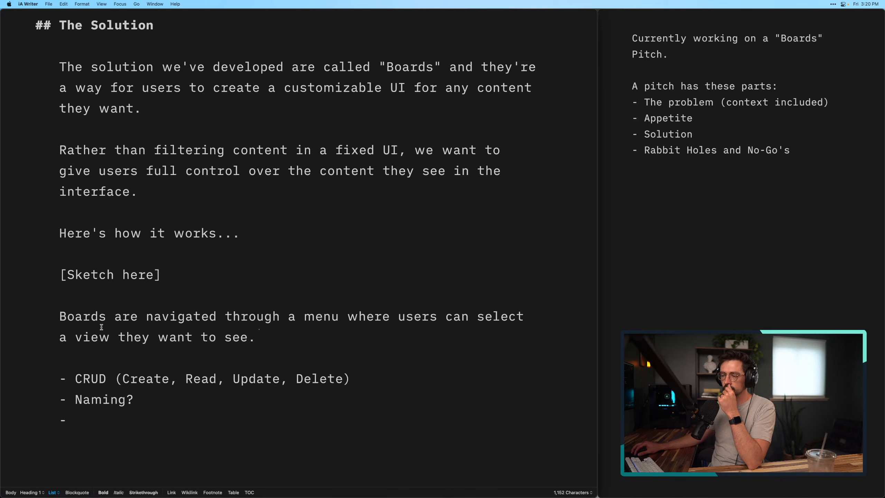
Replace the "[Sketch here]" placeholder with "When users" as its own paragraph above the Boards navigation paragraph
{"action": "left_click_drag", "start_coordinate": [59, 316], "coordinate": [58, 280]}
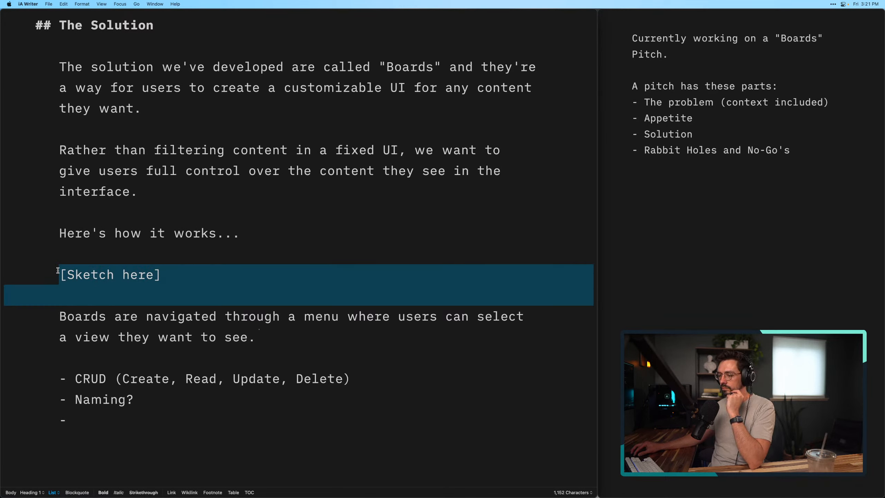
{"action": "type", "text": "When u"}
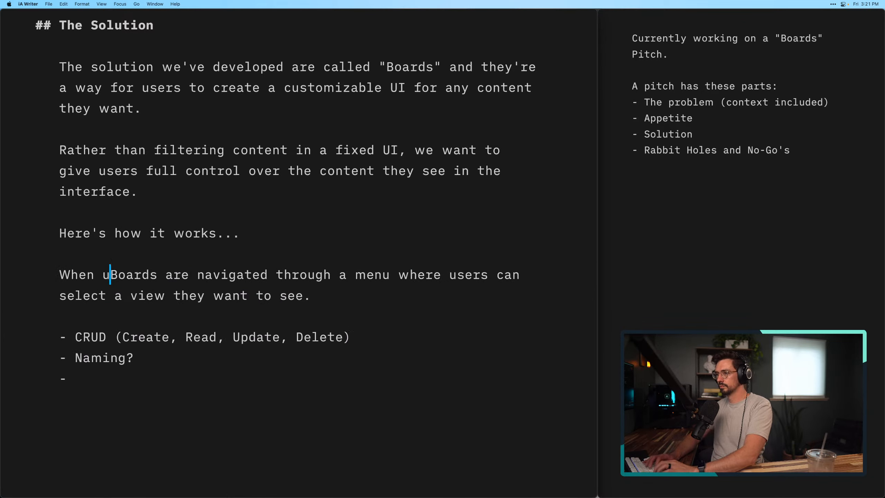
{"action": "type", "text": "sers can"}
{"action": "key", "text": "BackSpace"}
{"action": "key", "text": "BackSpace"}
{"action": "key", "text": "BackSpace"}
{"action": "type", "text": "wan"}
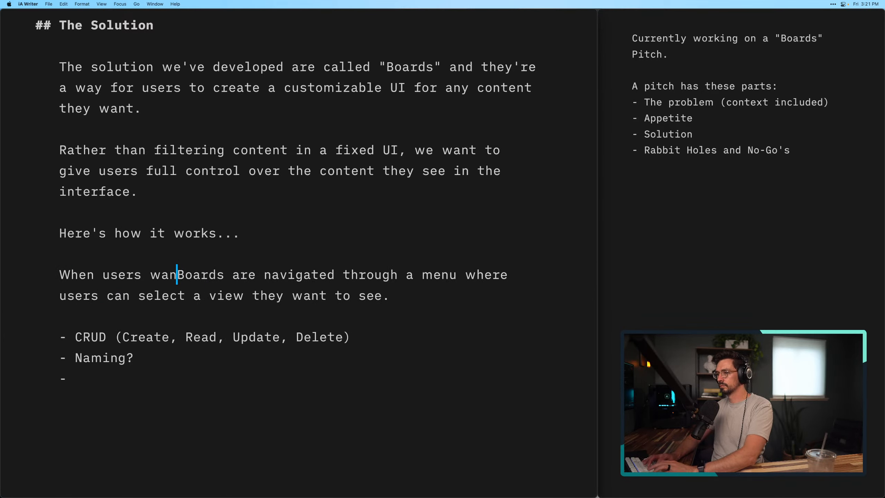
{"action": "key", "text": "BackSpace"}
{"action": "key", "text": "BackSpace"}
{"action": "key", "text": "BackSpace"}
{"action": "key", "text": "Return"}
{"action": "key", "text": "Return"}
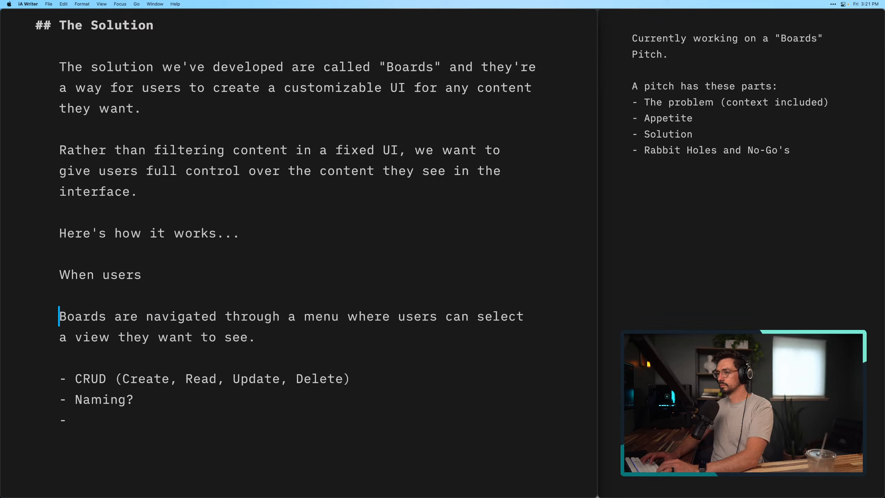
Replace "When users" with the sentence opening "When you want to create a new Board,"
{"action": "left_click_drag", "start_coordinate": [148, 274], "coordinate": [54, 274]}
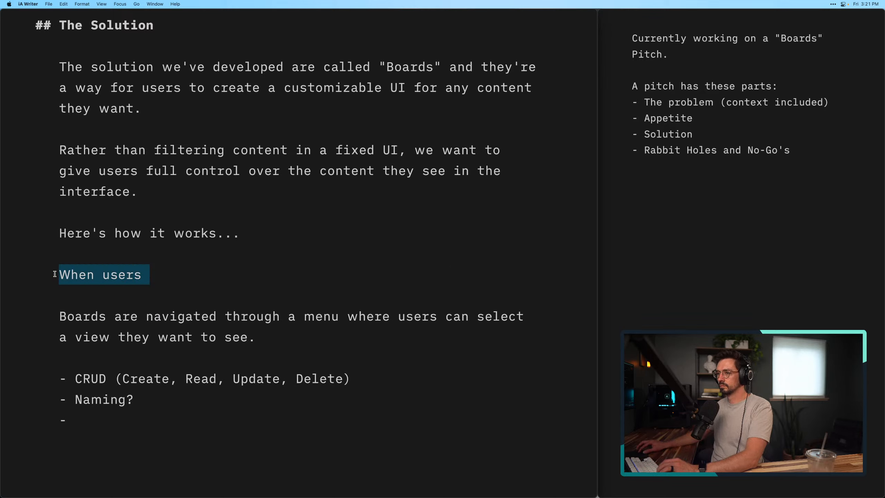
{"action": "type", "text": "When you want to"}
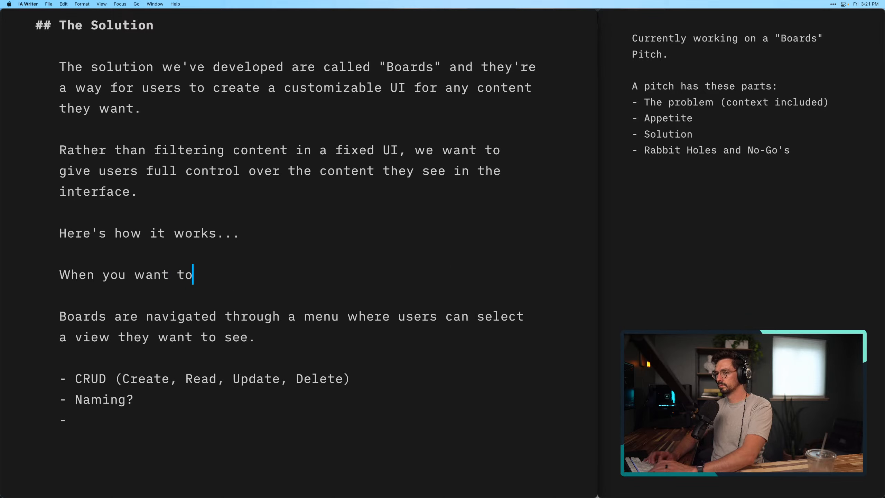
{"action": "type", "text": " create a new board"}
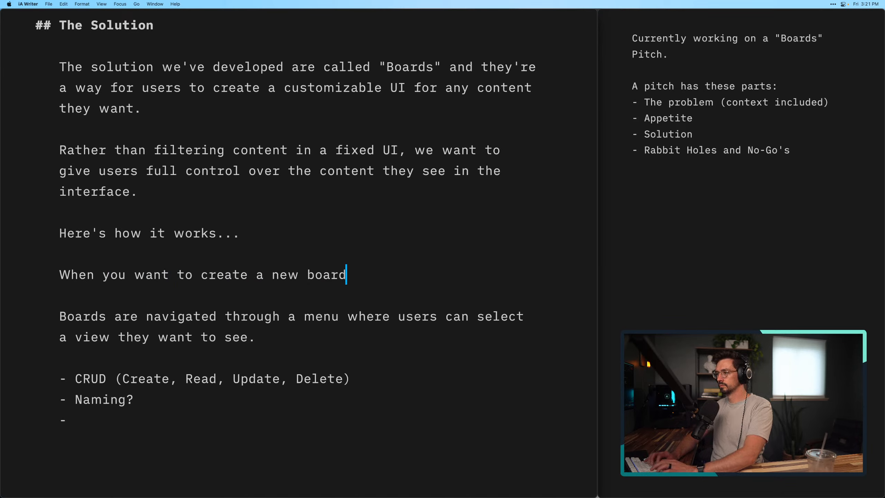
{"action": "key", "text": "alt+BackSpace"}
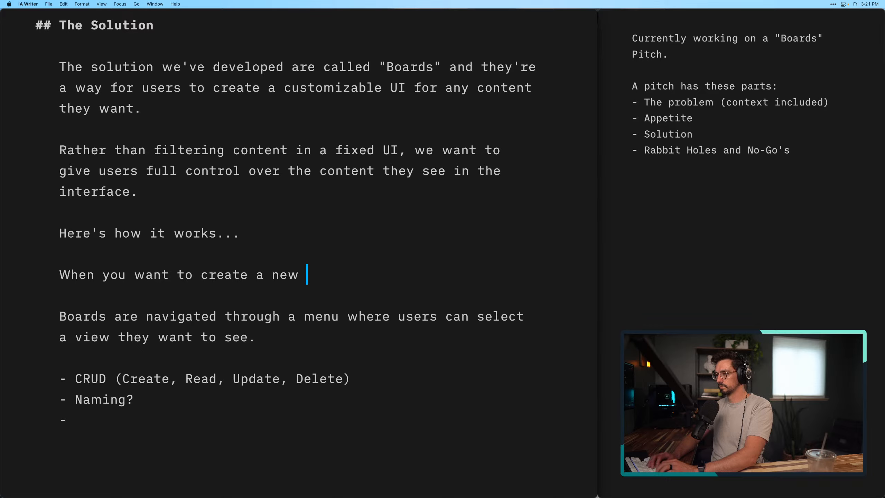
{"action": "type", "text": "Board,"}
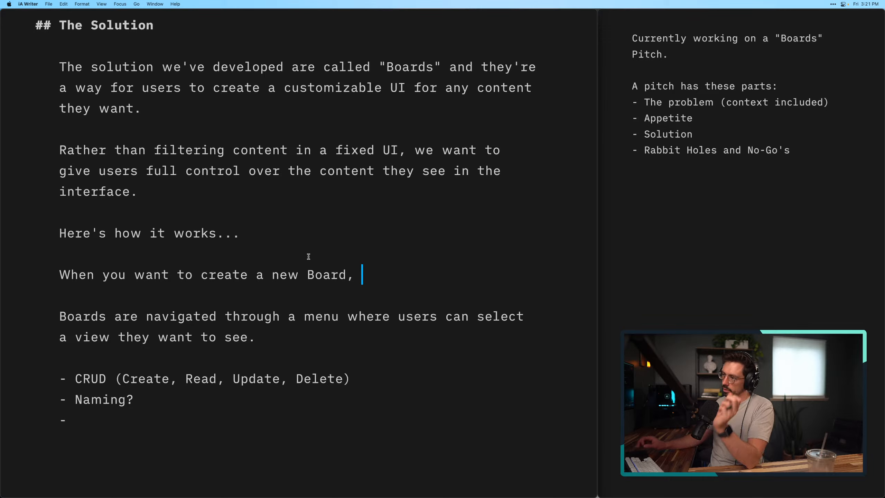
Complete the new Board sentence with "you can create one using the Boards menu."
{"action": "type", "text": "you can "}
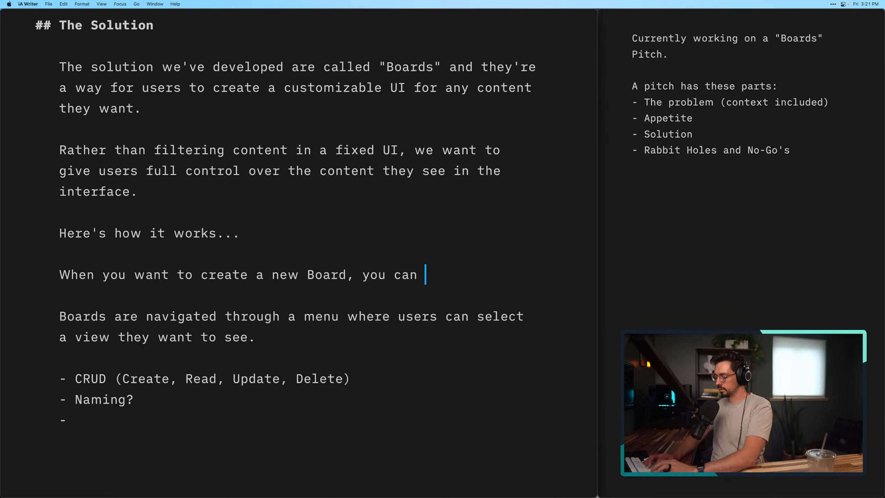
{"action": "type", "text": "create o"}
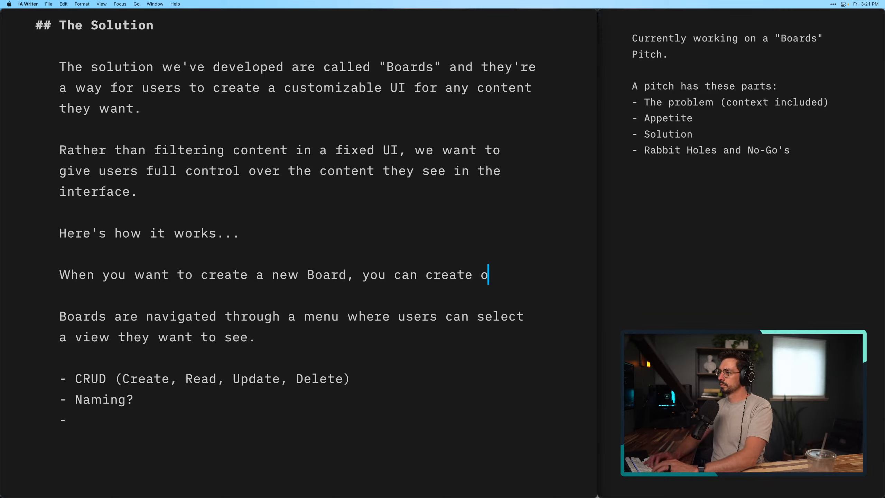
{"action": "type", "text": "ne using "}
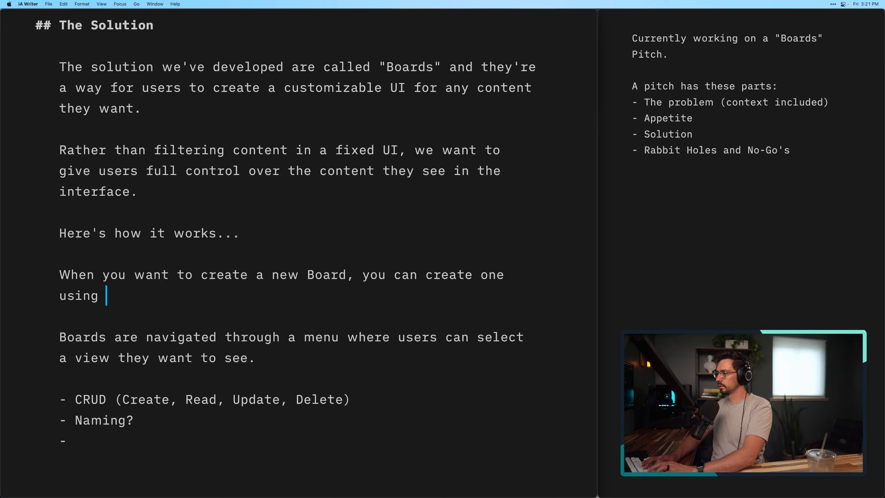
{"action": "type", "text": "the Board"}
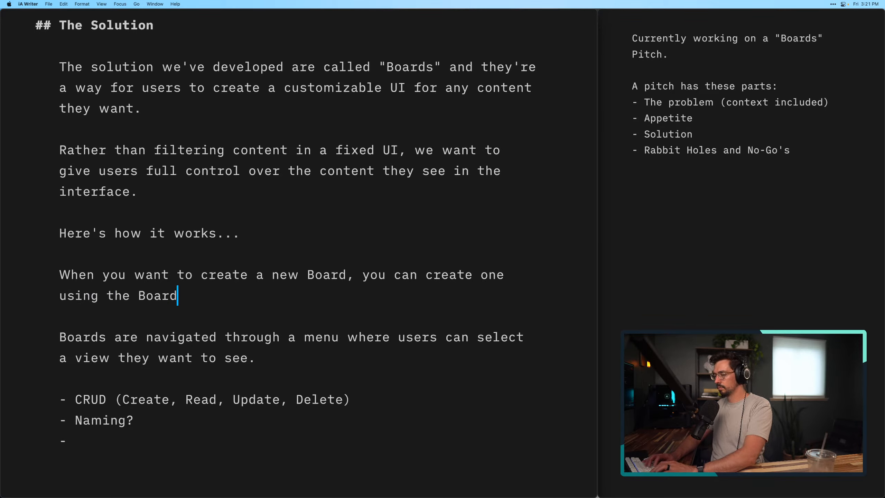
{"action": "type", "text": "s menu. "}
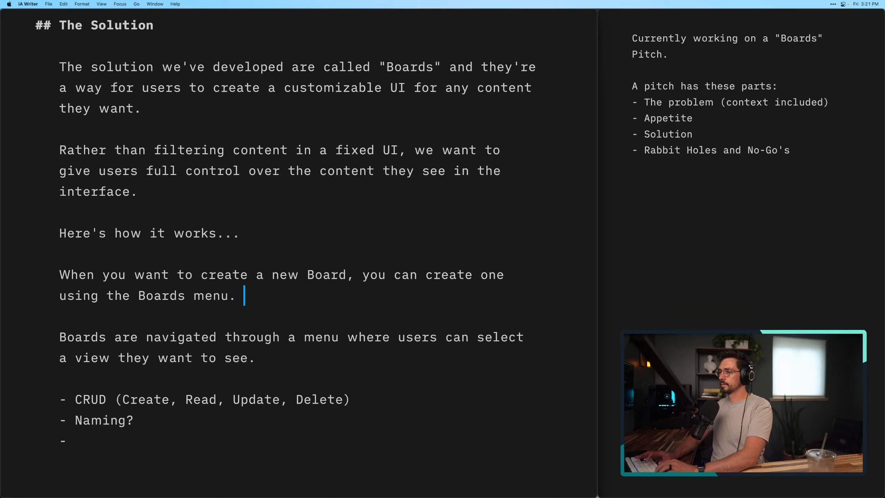
{"action": "type", "text": "Here you c"}
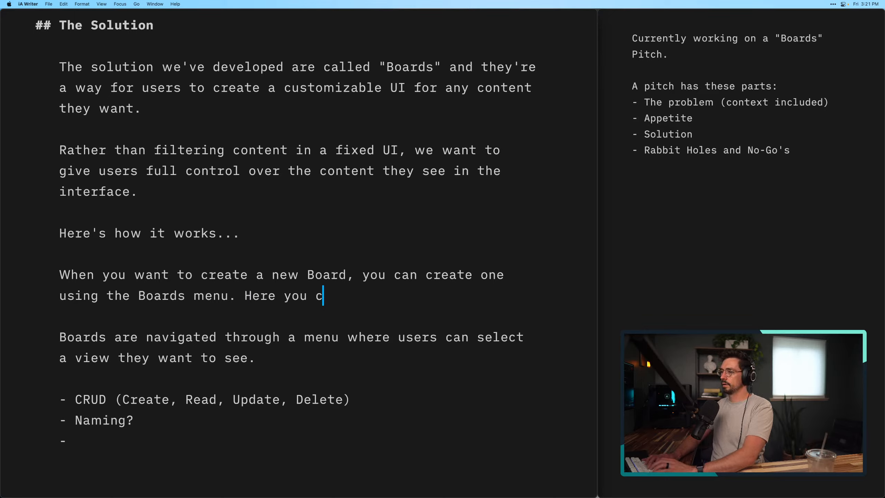
{"action": "type", "text": "an s"}
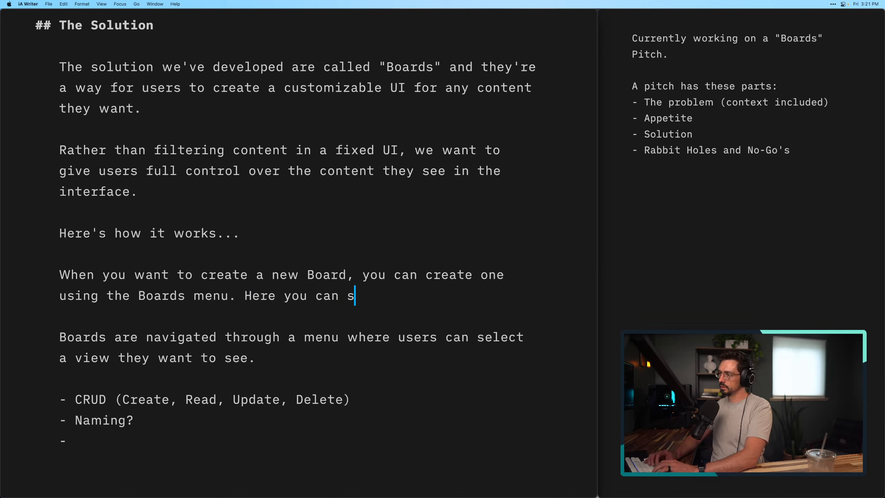
{"action": "type", "text": "elect the v"}
Begin the following sentence with "Here you can select the Board you want to view,"
{"action": "key", "text": "BackSpace"}
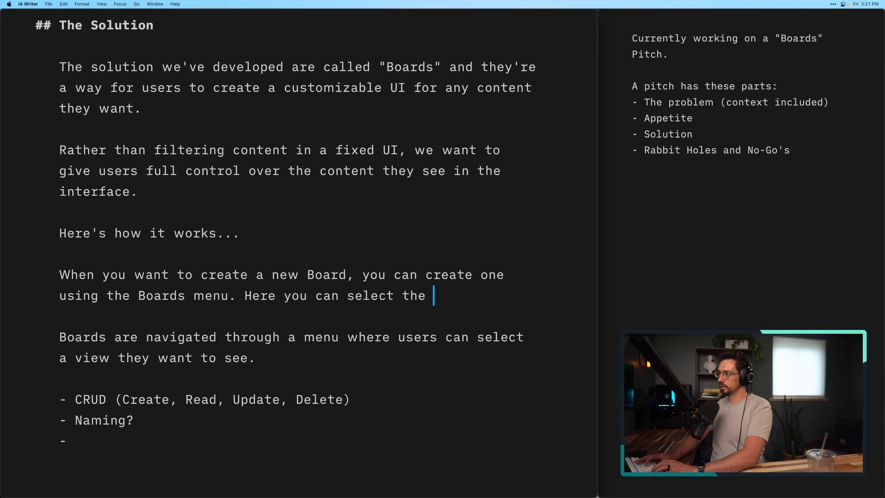
{"action": "type", "text": "Board you want tso"}
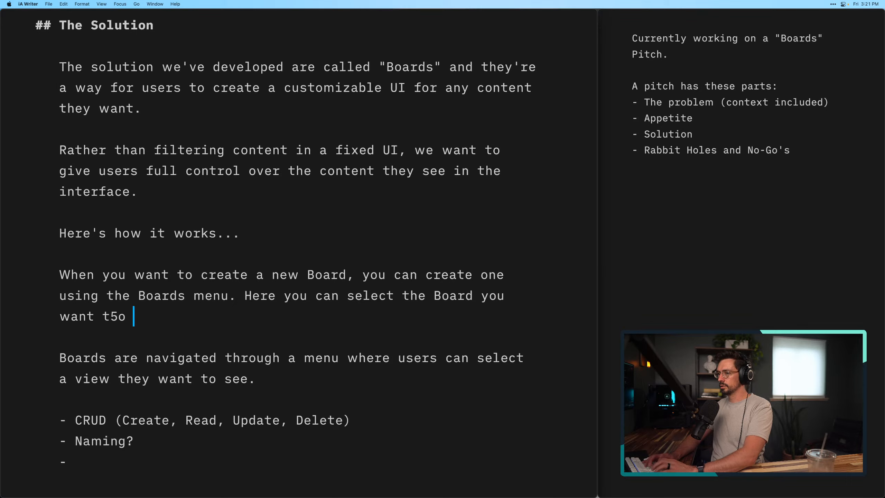
{"action": "key", "text": "BackSpace"}
{"action": "key", "text": "BackSpace"}
{"action": "key", "text": "BackSpace"}
{"action": "type", "text": "o view, "}
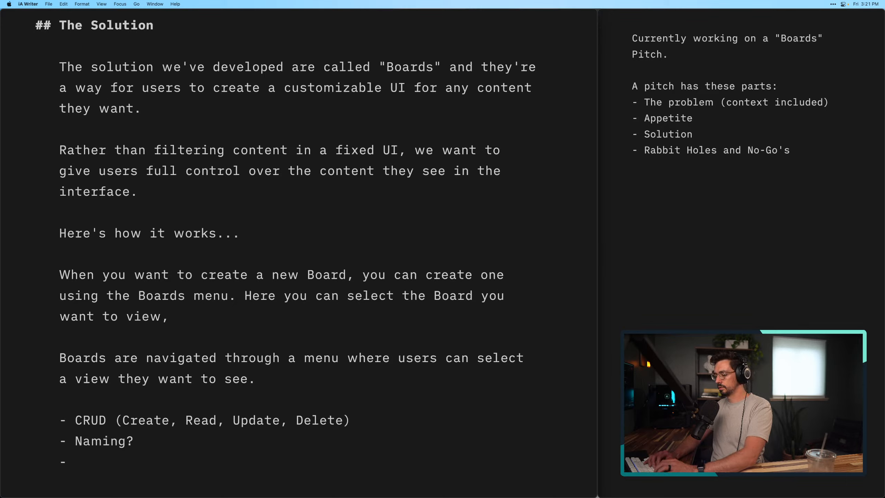
{"action": "type", "text": "edit "}
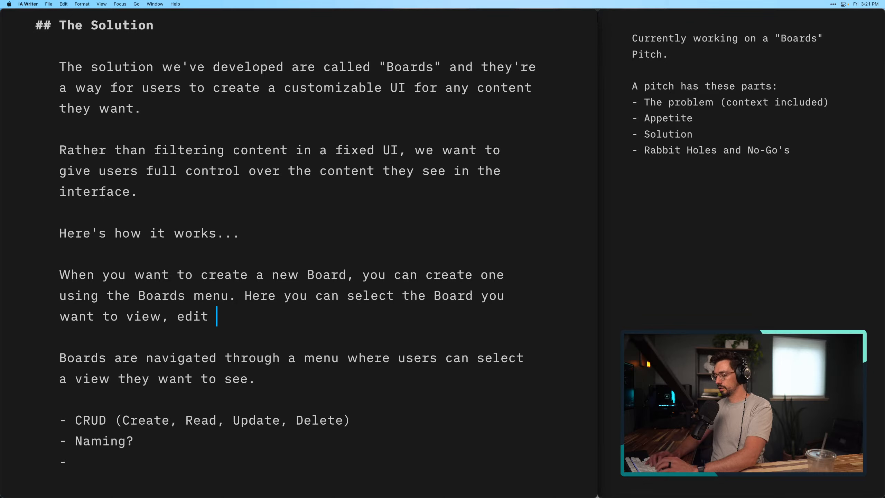
{"action": "type", "text": "boards,"}
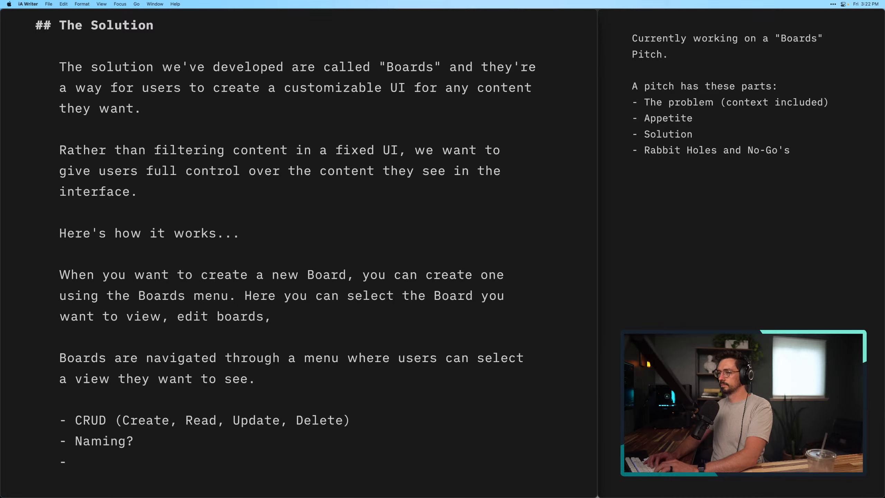
{"action": "key", "text": "alt+BackSpace"}
{"action": "key", "text": "alt+BackSpace"}
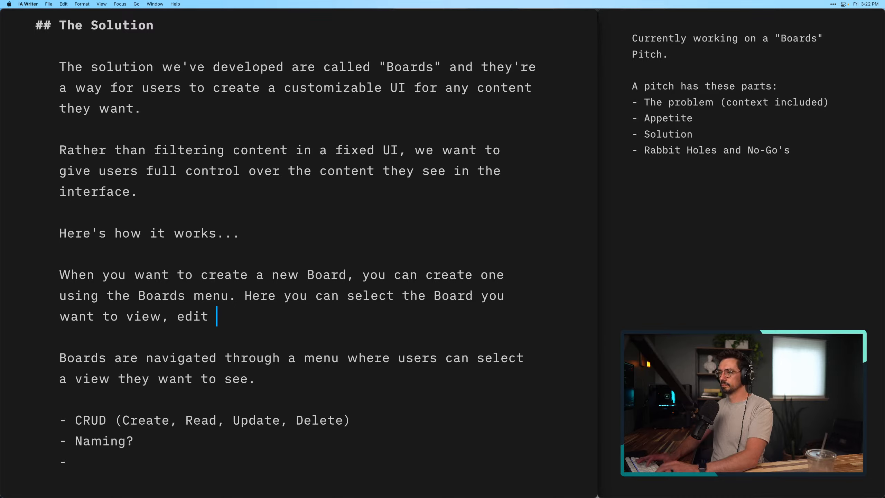
Finish the Boards menu sentence with "create a new board or manage existing boards."
{"action": "type", "text": "create a new b"}
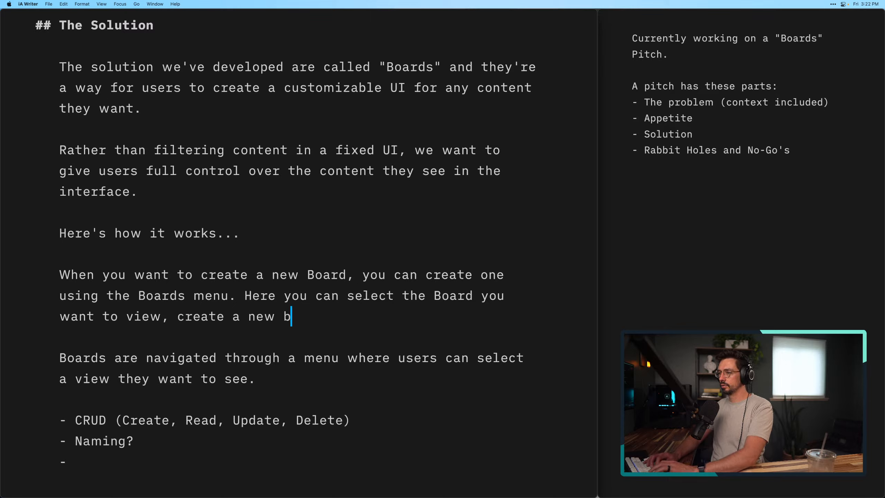
{"action": "type", "text": "oard or manag"}
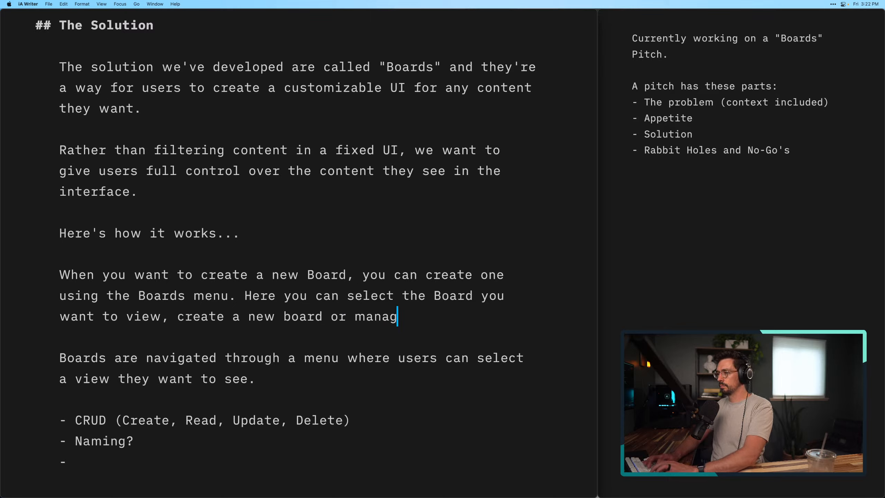
{"action": "type", "text": "e existing boards."}
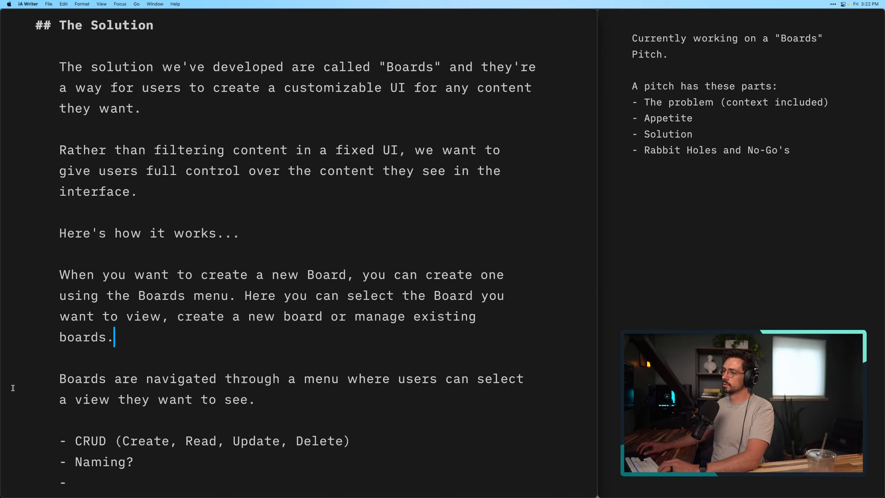
Capitalize "Board" and "Boards" at the end of the Boards menu sentence and insert a comma after "create a new Board"
{"action": "left_click", "coordinate": [65, 338]}
{"action": "key", "text": "BackSpace"}
{"action": "type", "text": "B"}
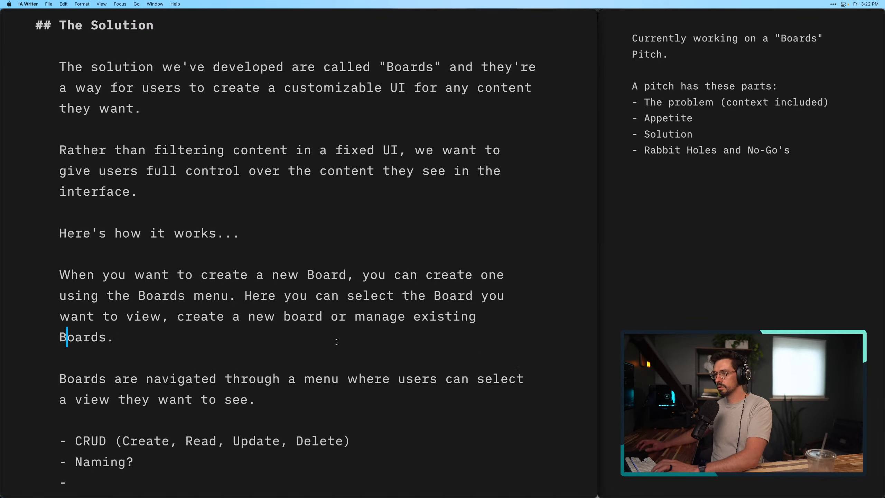
{"action": "left_click", "coordinate": [290, 316]}
{"action": "key", "text": "BackSpace"}
{"action": "type", "text": "B"}
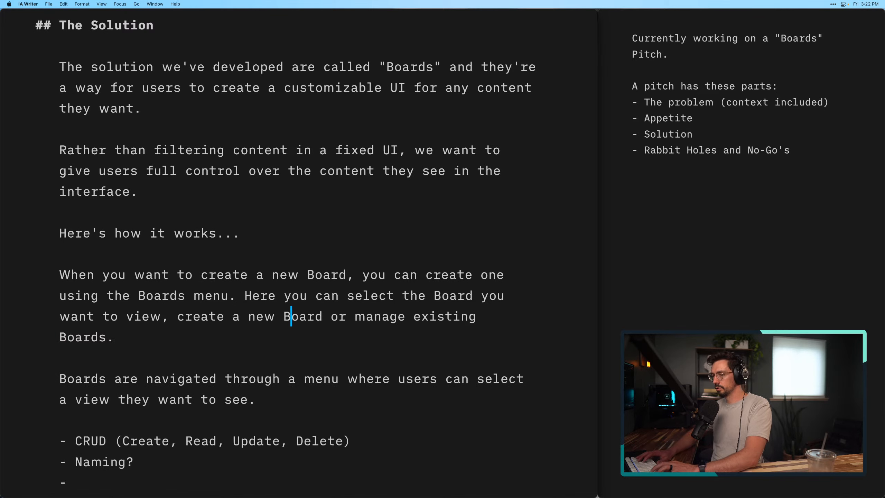
{"action": "key", "text": "Right"}
{"action": "key", "text": "Right"}
{"action": "key", "text": "Right"}
{"action": "key", "text": "Right"}
{"action": "type", "text": ","}
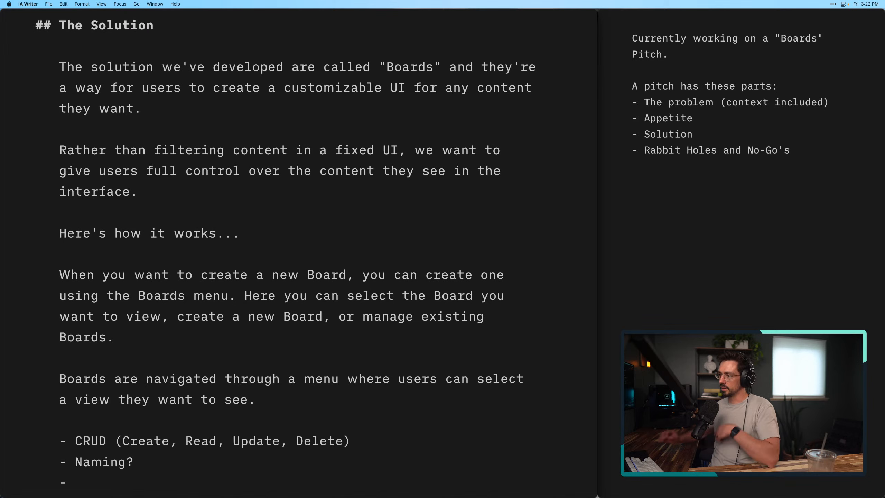
{"action": "left_click", "coordinate": [187, 328]}
{"action": "scroll", "coordinate": [187, 328], "scroll_direction": "down", "scroll_amount": 3}
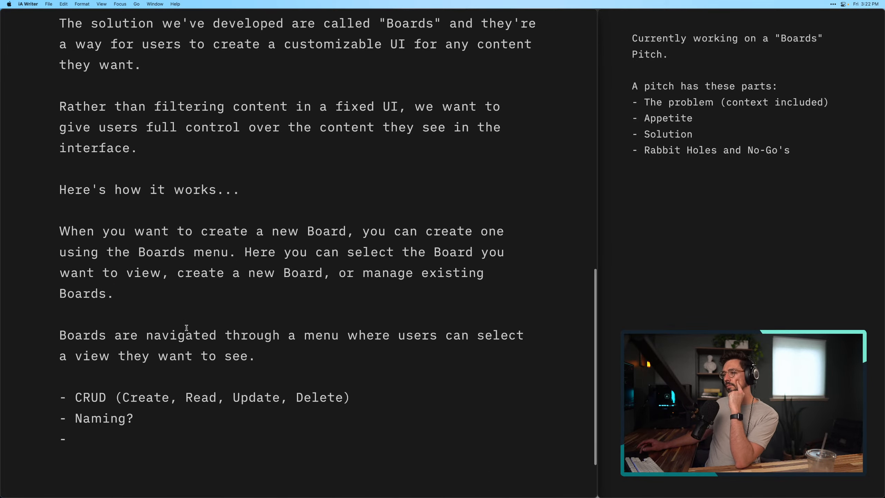
{"action": "scroll", "coordinate": [230, 324], "scroll_direction": "up", "scroll_amount": 1}
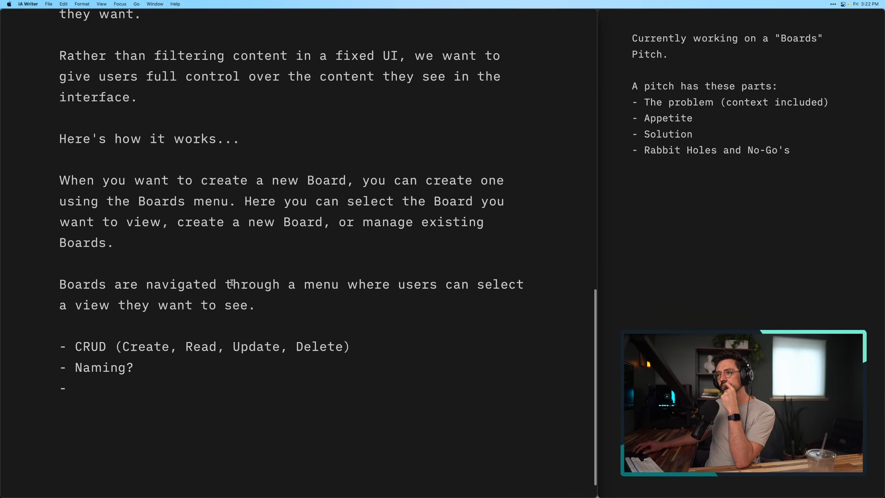
{"action": "left_click", "coordinate": [220, 236]}
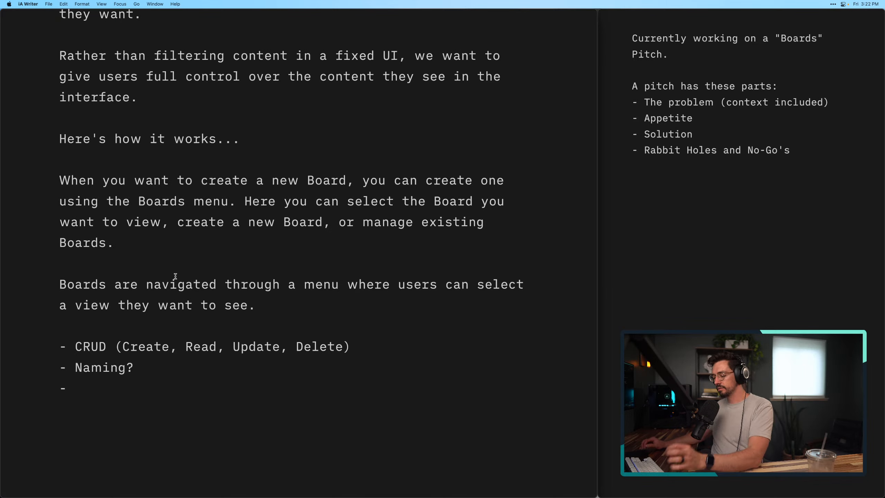
{"action": "left_click", "coordinate": [189, 207]}
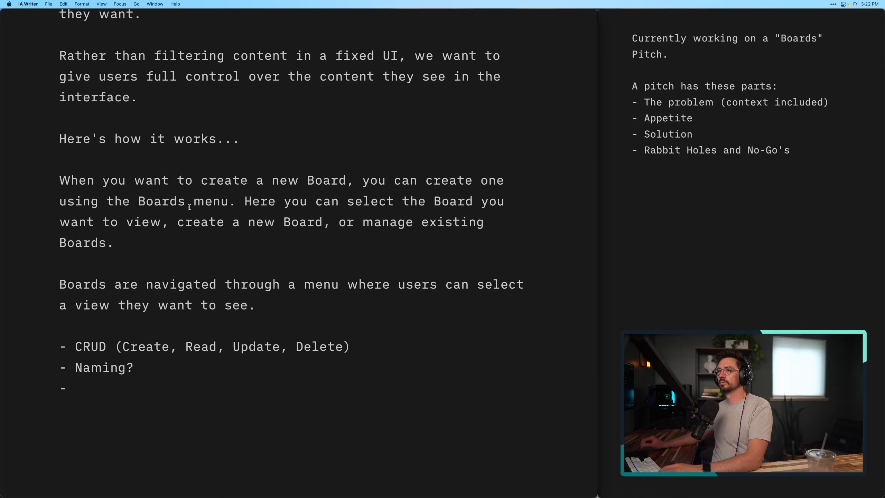
Switch to Figma and create a new blank FigJam file, dismissing the template choices
{"action": "key", "text": "super+Tab"}
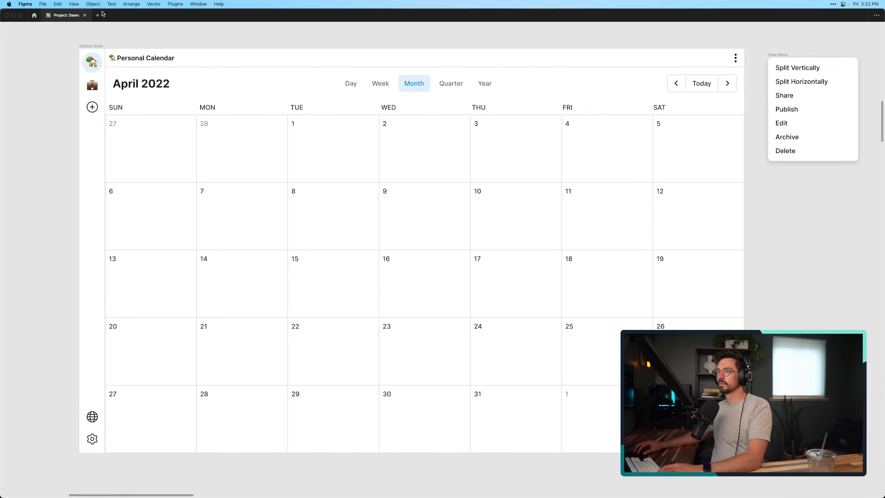
{"action": "left_click", "coordinate": [101, 14]}
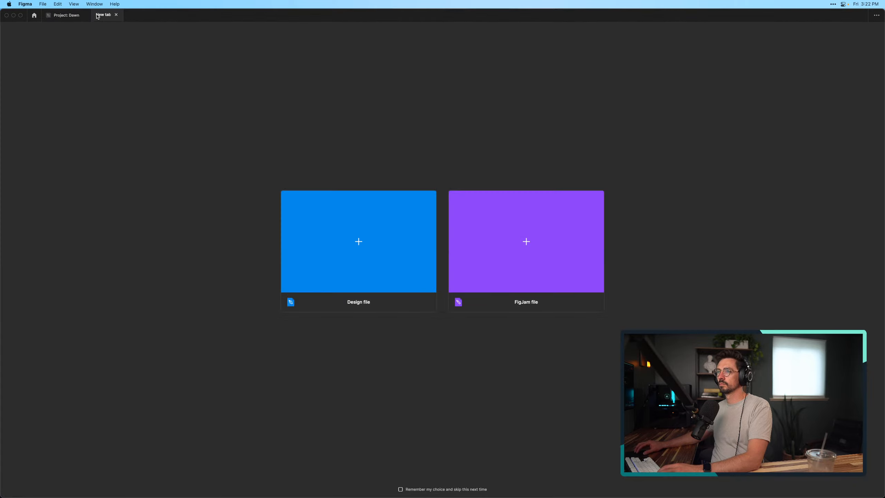
{"action": "left_click", "coordinate": [564, 252]}
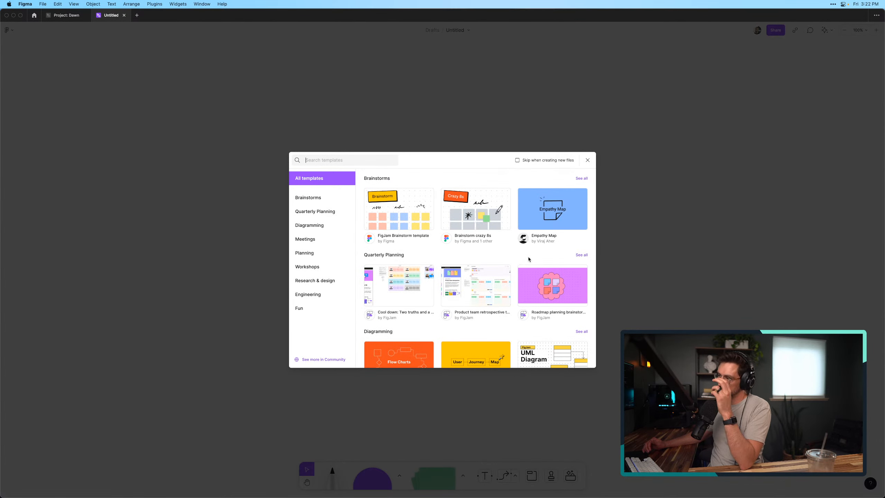
{"action": "mouse_move", "coordinate": [489, 209]}
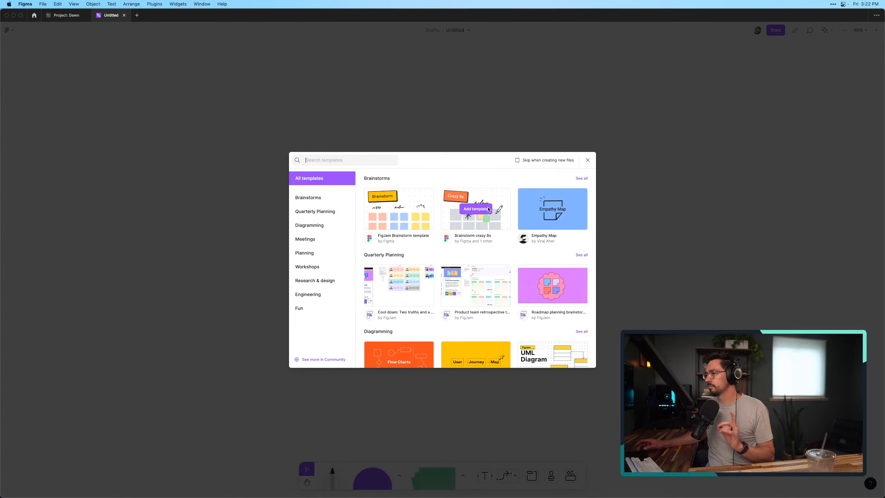
{"action": "left_click", "coordinate": [588, 161]}
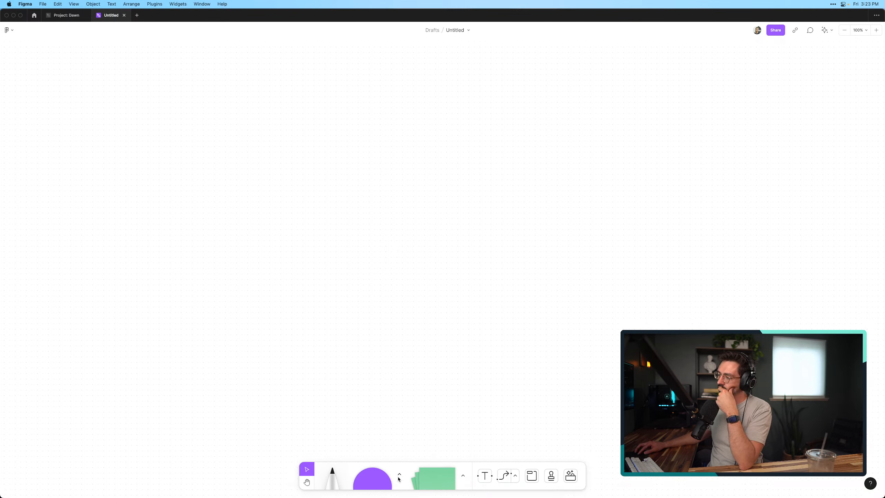
Draw a large landscape rectangle in the middle of the canvas with the square shape as the wireframe's outer frame
{"action": "mouse_move", "coordinate": [391, 466]}
{"action": "left_click", "coordinate": [356, 426]}
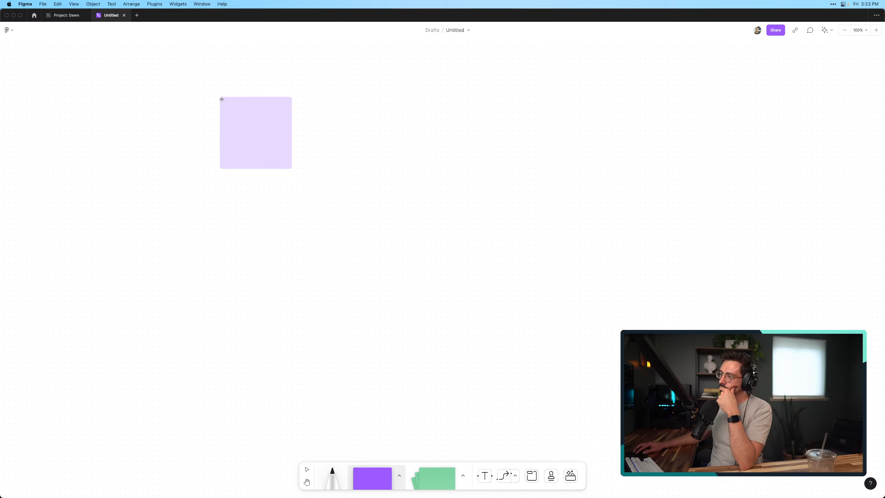
{"action": "left_click_drag", "start_coordinate": [221, 99], "coordinate": [612, 395]}
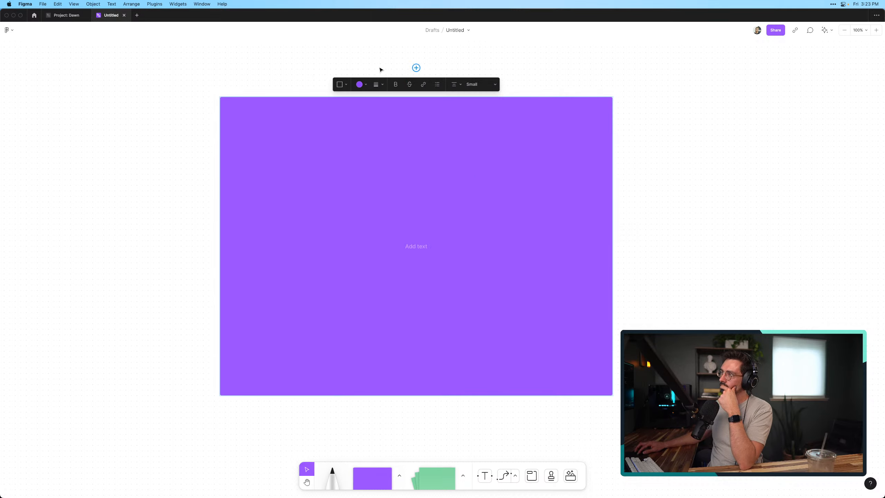
Hide the large rectangle's fill and set its outline color to dark gray
{"action": "left_click", "coordinate": [361, 84]}
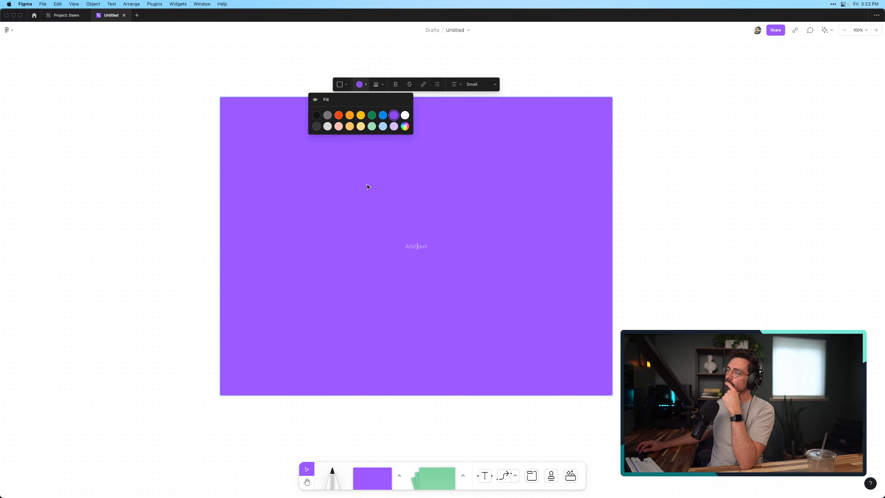
{"action": "left_click", "coordinate": [327, 100]}
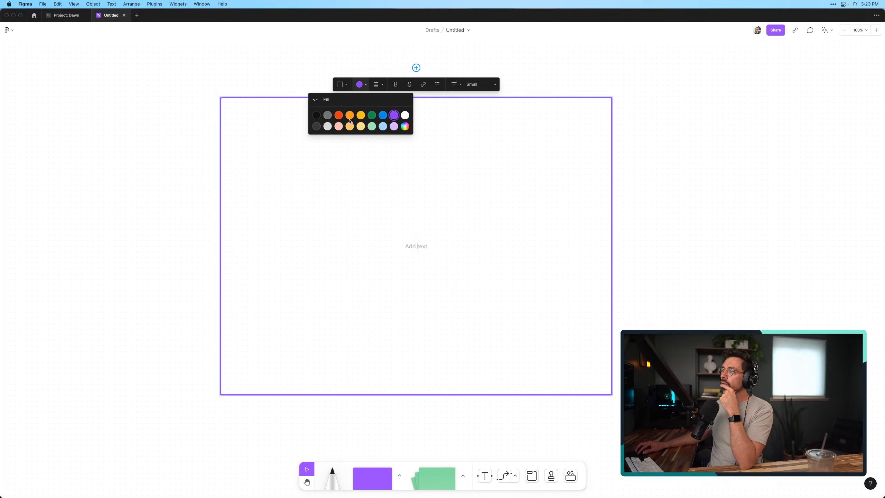
{"action": "left_click", "coordinate": [317, 117]}
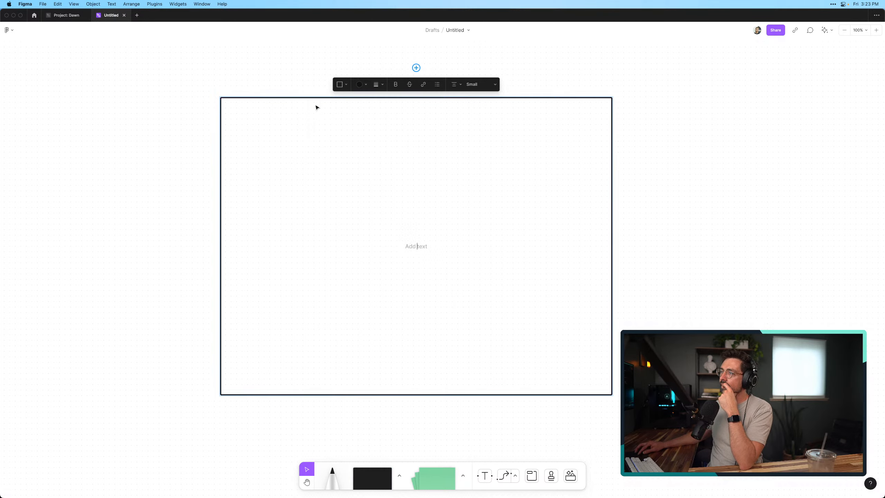
{"action": "left_click", "coordinate": [360, 85]}
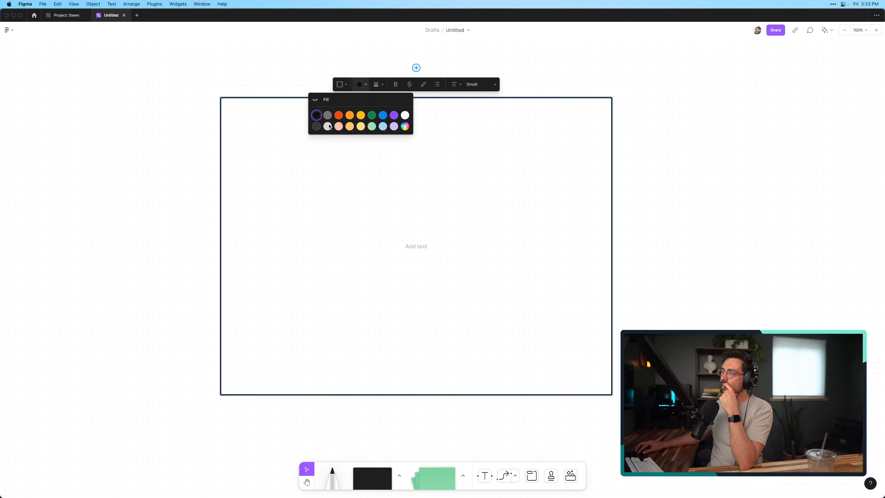
{"action": "left_click", "coordinate": [317, 127]}
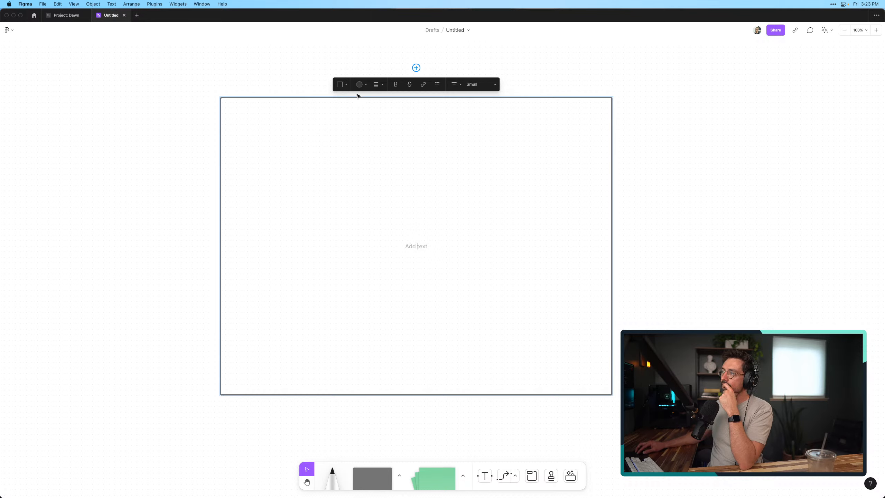
{"action": "left_click", "coordinate": [622, 246]}
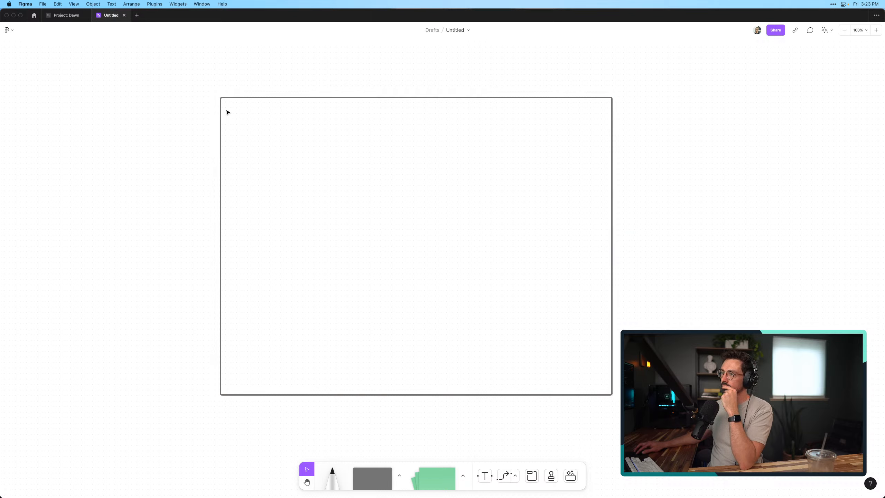
Draw a tall, narrow rectangle just inside the frame's left edge, spanning nearly its full height
{"action": "left_click_drag", "start_coordinate": [225, 106], "coordinate": [289, 270]}
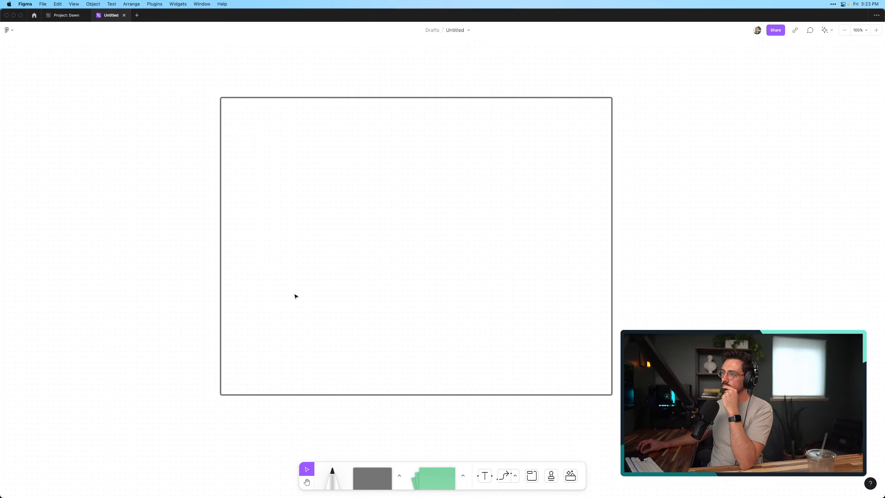
{"action": "left_click", "coordinate": [393, 475]}
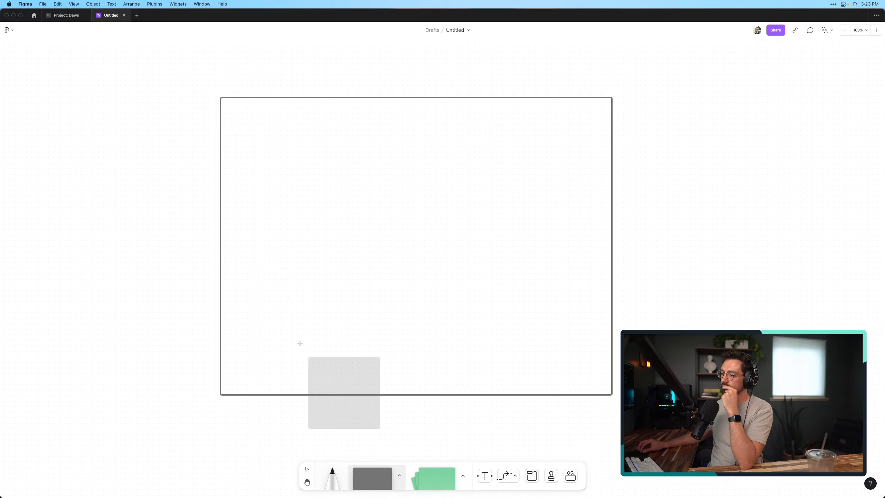
{"action": "right_click", "coordinate": [227, 106]}
{"action": "left_click", "coordinate": [310, 303]}
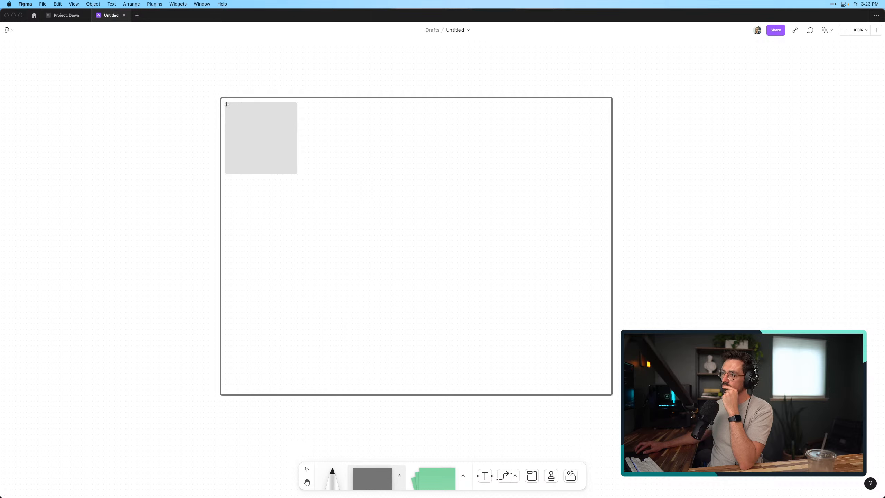
{"action": "mouse_move", "coordinate": [226, 105]}
{"action": "left_mouse_down"}
{"action": "mouse_move", "coordinate": [282, 330]}
{"action": "mouse_move", "coordinate": [268, 379]}
{"action": "mouse_move", "coordinate": [250, 390]}
{"action": "left_mouse_up"}
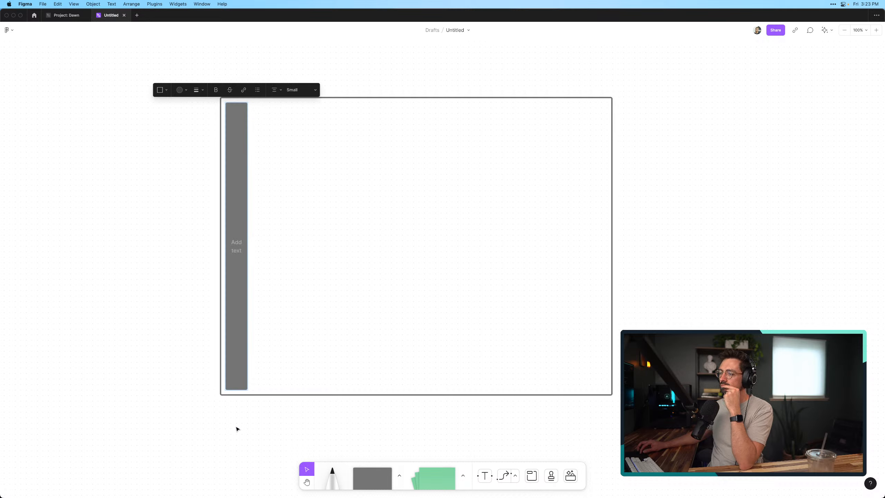
{"action": "left_click", "coordinate": [236, 428]}
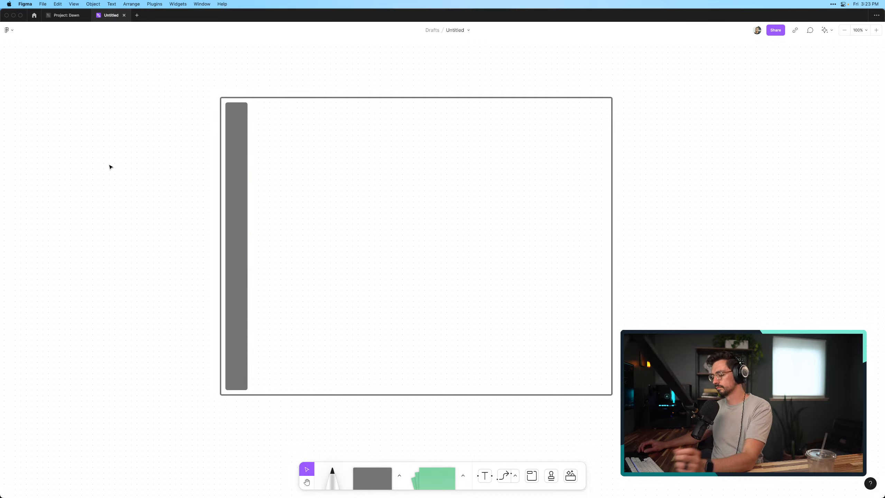
Add the text label "Board menu" to the left of the frame, near the upper part of the narrow rectangle
{"action": "key", "text": "t"}
{"action": "left_click", "coordinate": [93, 146]}
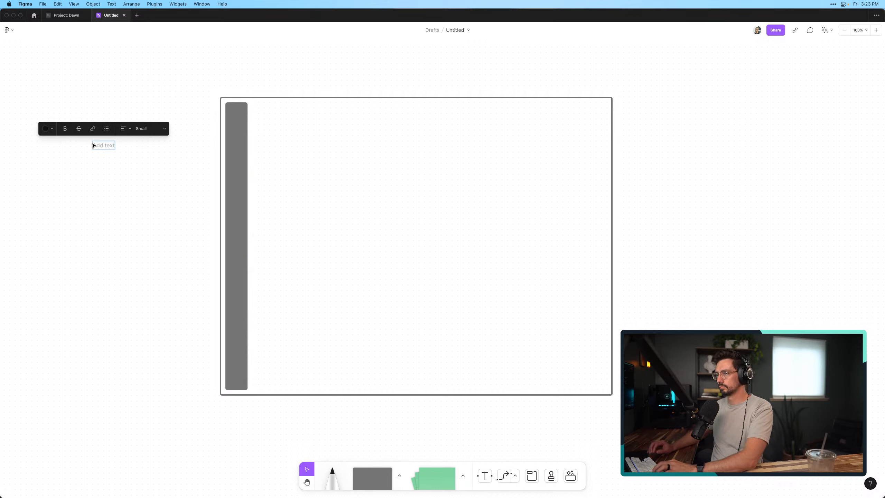
{"action": "type", "text": "Board menu"}
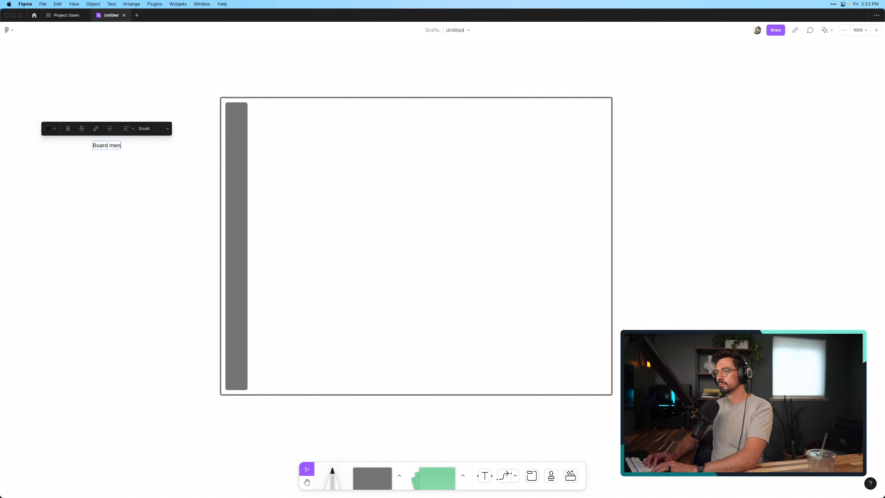
{"action": "left_click", "coordinate": [85, 200]}
{"action": "left_click_drag", "start_coordinate": [104, 146], "coordinate": [121, 140]}
{"action": "left_click", "coordinate": [180, 197]}
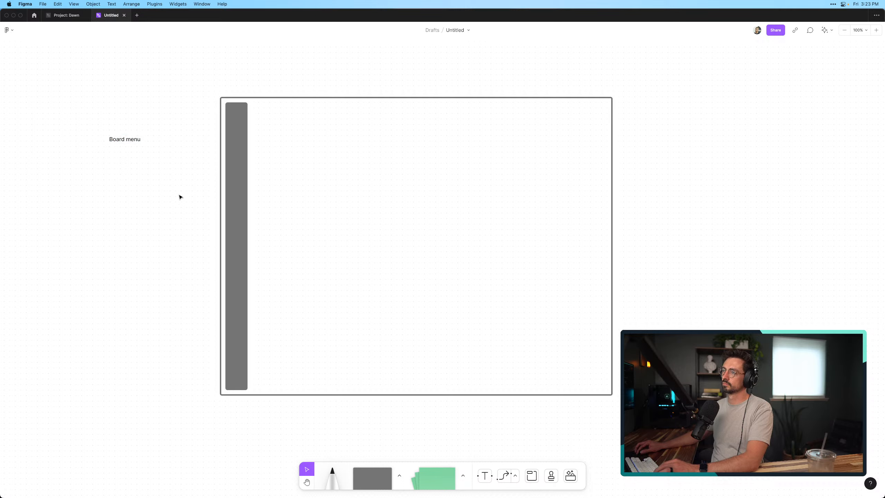
Draw a horizontal arrow from the "Board menu" label to the frame's left edge
{"action": "left_click", "coordinate": [503, 477]}
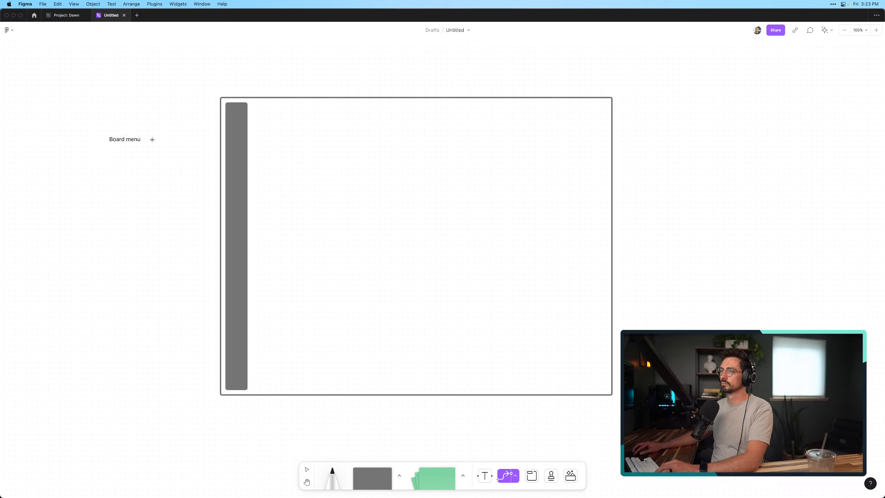
{"action": "left_click_drag", "start_coordinate": [153, 140], "coordinate": [214, 141]}
{"action": "left_click", "coordinate": [150, 243]}
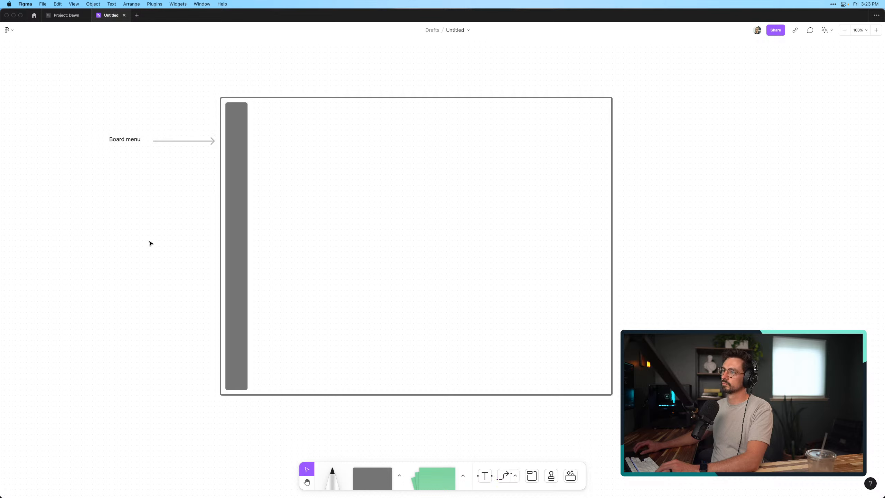
{"action": "left_click", "coordinate": [226, 135]}
{"action": "left_click", "coordinate": [93, 223]}
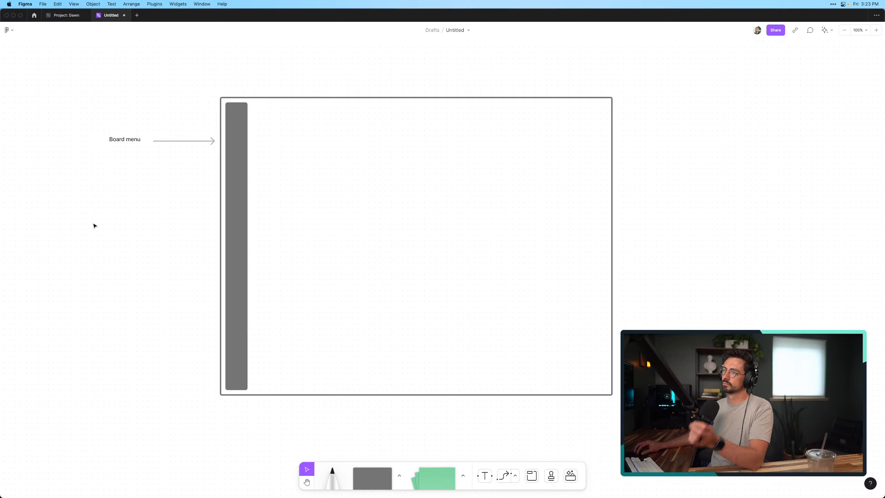
Set the "Board menu" label's text size to Large and move it left so it lines up before the arrow
{"action": "left_click", "coordinate": [118, 137]}
{"action": "left_click", "coordinate": [167, 122]}
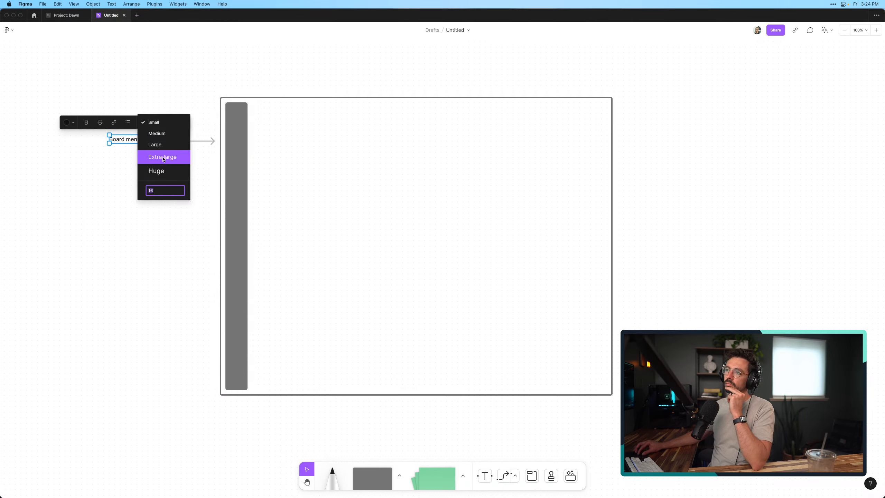
{"action": "left_click", "coordinate": [156, 144]}
{"action": "left_click", "coordinate": [153, 246]}
{"action": "left_click_drag", "start_coordinate": [145, 151], "coordinate": [105, 148]}
{"action": "left_click", "coordinate": [182, 201]}
Hide the fill of the narrow menu rectangle so only its dark gray outline remains
{"action": "scroll", "coordinate": [183, 202], "scroll_direction": "right", "scroll_amount": 1}
{"action": "scroll", "coordinate": [183, 202], "scroll_direction": "down", "scroll_amount": 1}
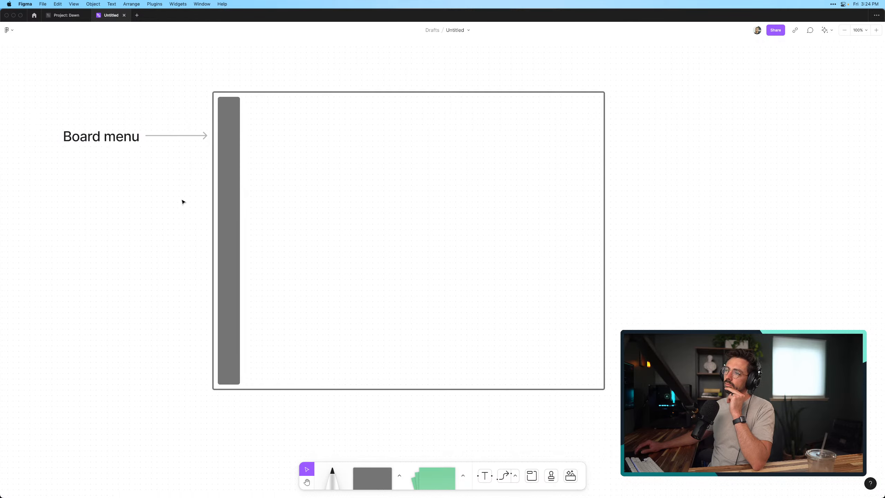
{"action": "scroll", "coordinate": [168, 187], "scroll_direction": "left", "scroll_amount": 2}
{"action": "scroll", "coordinate": [168, 187], "scroll_direction": "down", "scroll_amount": 1}
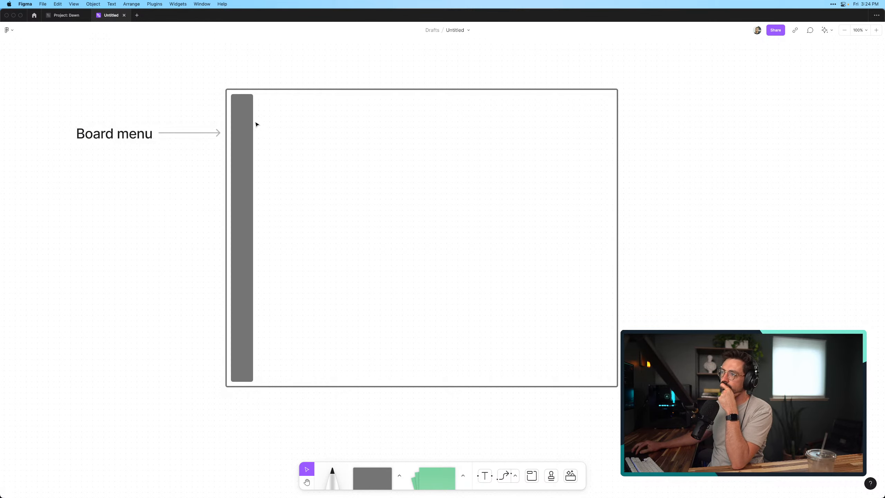
{"action": "left_click", "coordinate": [245, 129]}
{"action": "left_click", "coordinate": [194, 247]}
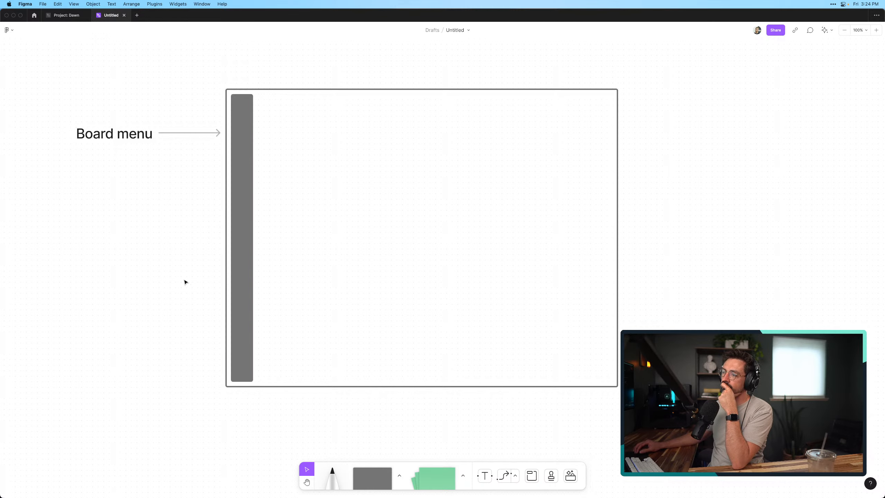
{"action": "left_click", "coordinate": [234, 161]}
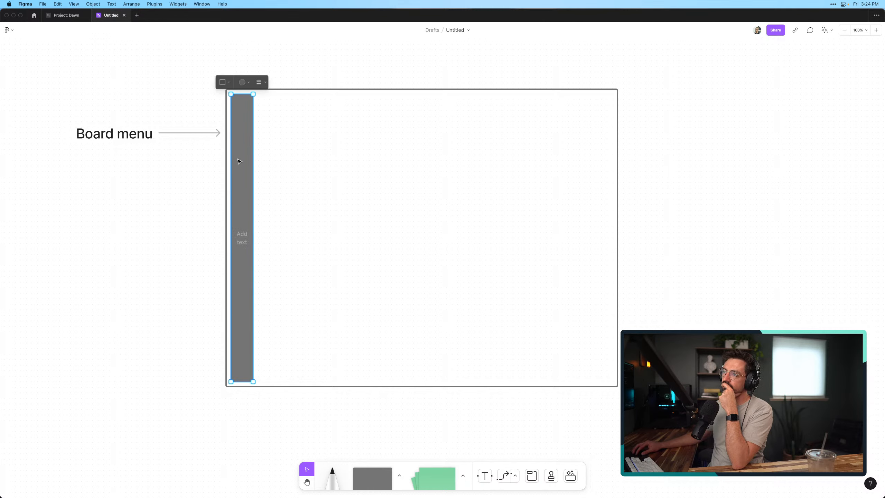
{"action": "left_click", "coordinate": [243, 82]}
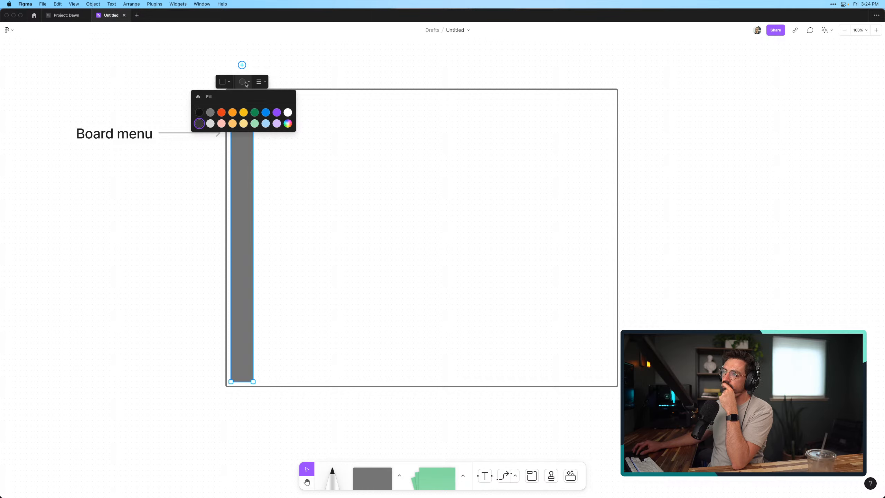
{"action": "left_click", "coordinate": [227, 98]}
{"action": "left_click", "coordinate": [191, 218]}
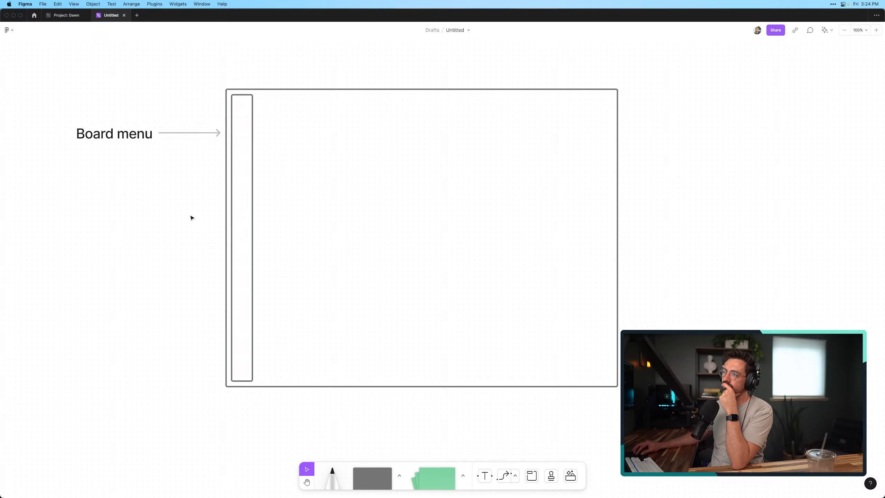
Make the narrow menu rectangle's fill visible again and give it the custom light gray color #D5D5D5
{"action": "scroll", "coordinate": [203, 128], "scroll_direction": "up", "scroll_amount": 5}
{"action": "scroll", "coordinate": [204, 128], "scroll_direction": "up", "scroll_amount": 2}
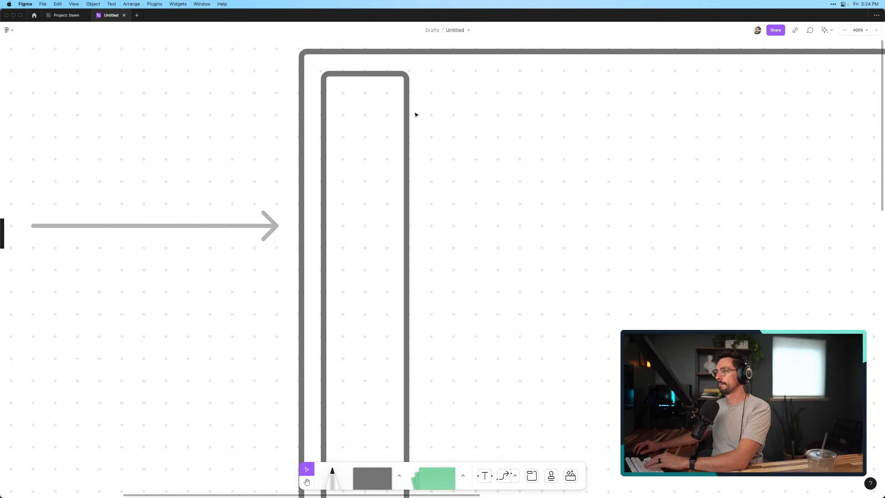
{"action": "left_click", "coordinate": [407, 124]}
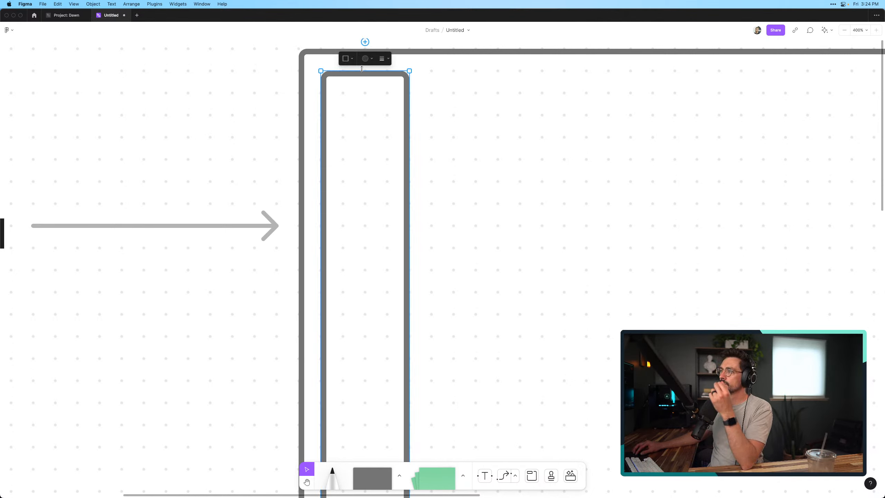
{"action": "left_click", "coordinate": [366, 58]}
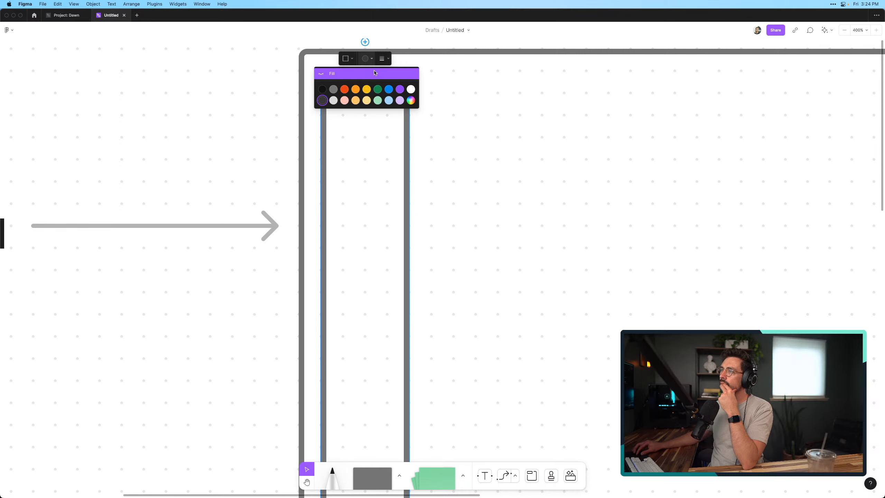
{"action": "left_click", "coordinate": [410, 100]}
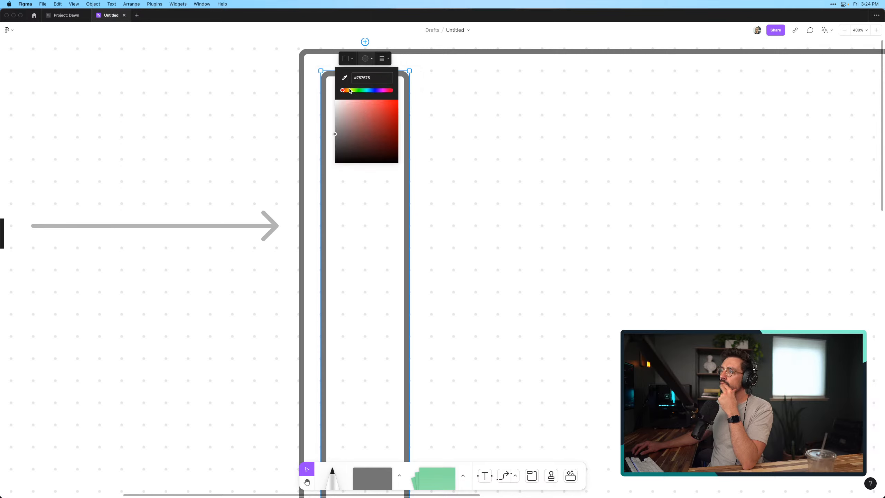
{"action": "mouse_move", "coordinate": [336, 130]}
{"action": "left_mouse_down"}
{"action": "mouse_move", "coordinate": [333, 109]}
{"action": "mouse_move", "coordinate": [349, 128]}
{"action": "mouse_move", "coordinate": [341, 132]}
{"action": "left_mouse_up"}
{"action": "left_click", "coordinate": [371, 58]}
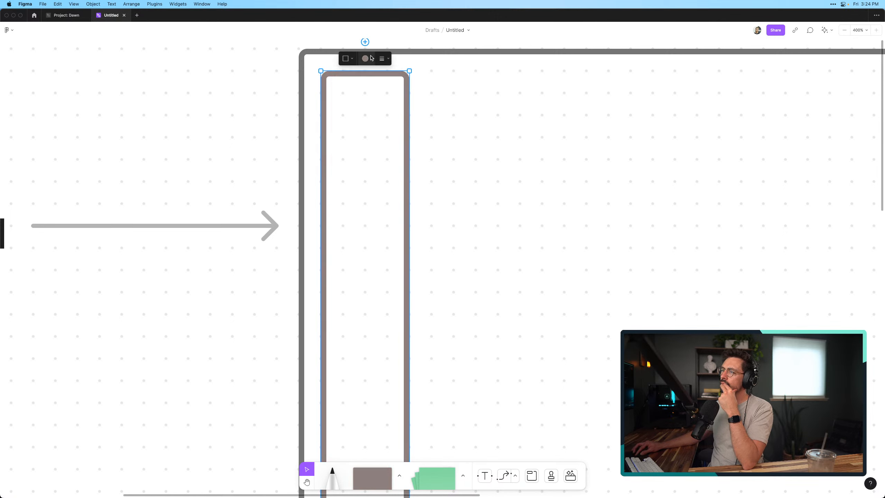
{"action": "left_click", "coordinate": [371, 60]}
{"action": "left_click", "coordinate": [345, 77]}
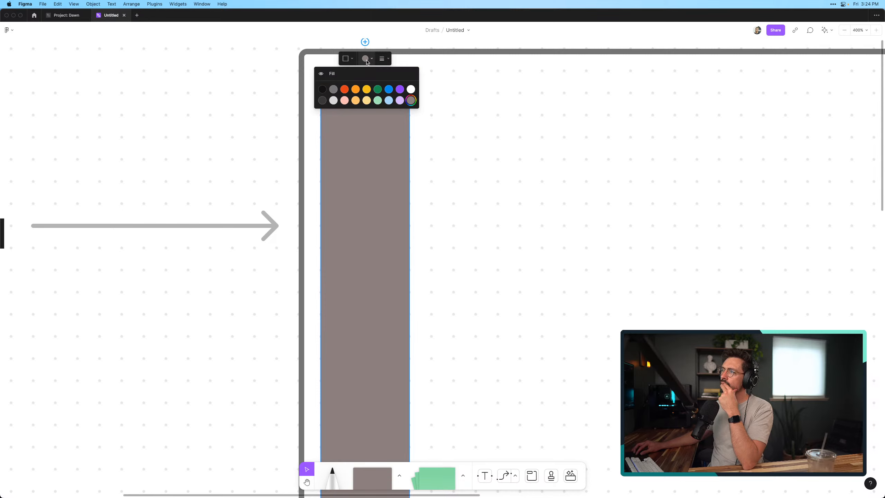
{"action": "left_click", "coordinate": [411, 101]}
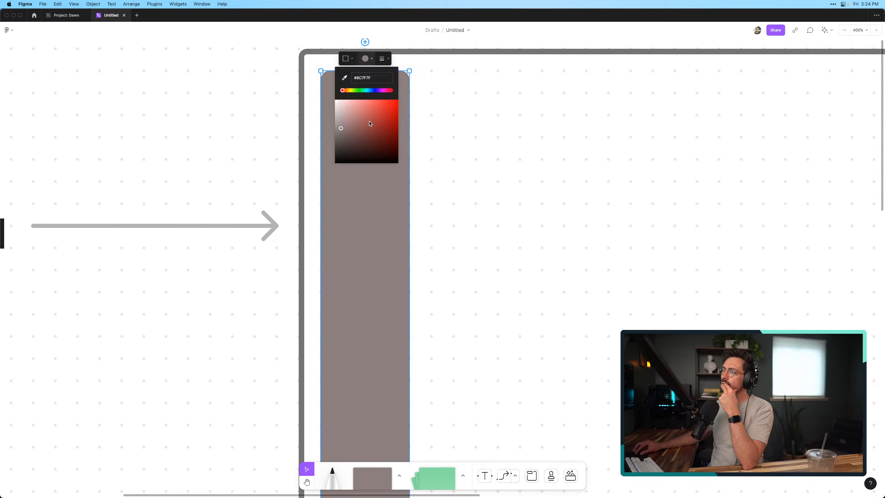
{"action": "left_click_drag", "start_coordinate": [359, 124], "coordinate": [335, 114]}
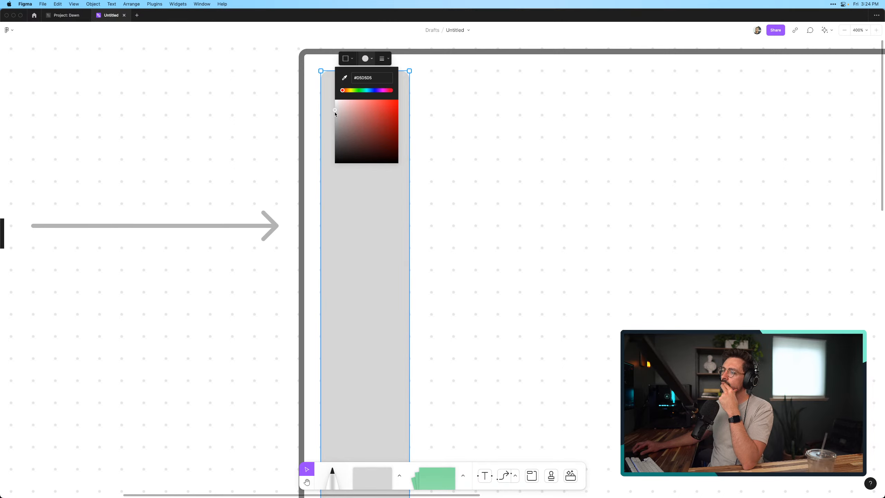
{"action": "left_click", "coordinate": [289, 105]}
{"action": "scroll", "coordinate": [289, 105], "scroll_direction": "down", "scroll_amount": 1}
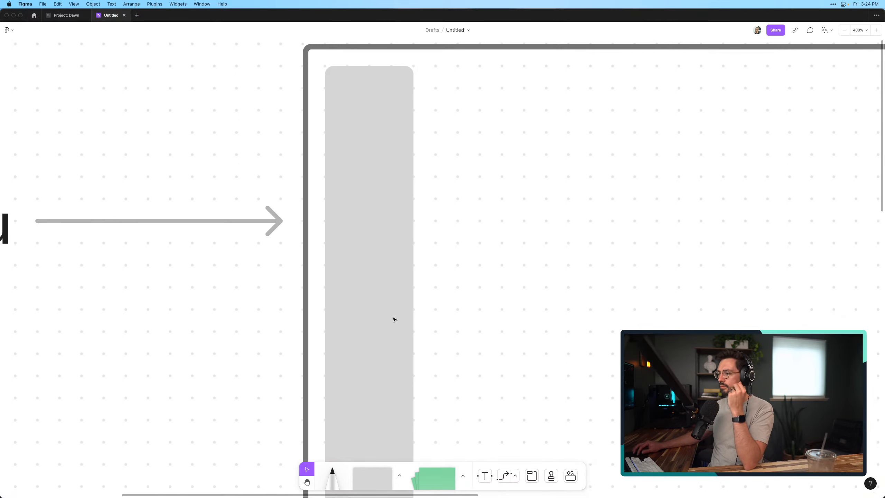
Draw a small circle centered near the top of the light gray menu rectangle and fill it with dark gray
{"action": "left_click", "coordinate": [400, 475]}
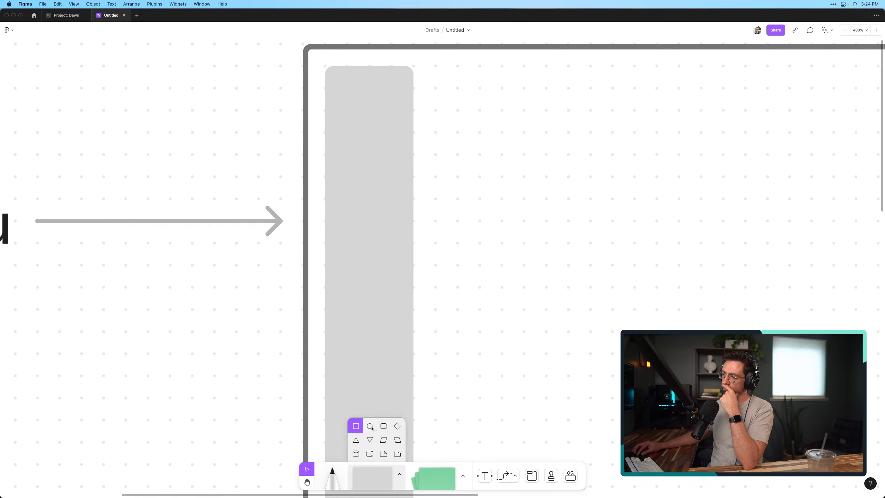
{"action": "left_click", "coordinate": [371, 427]}
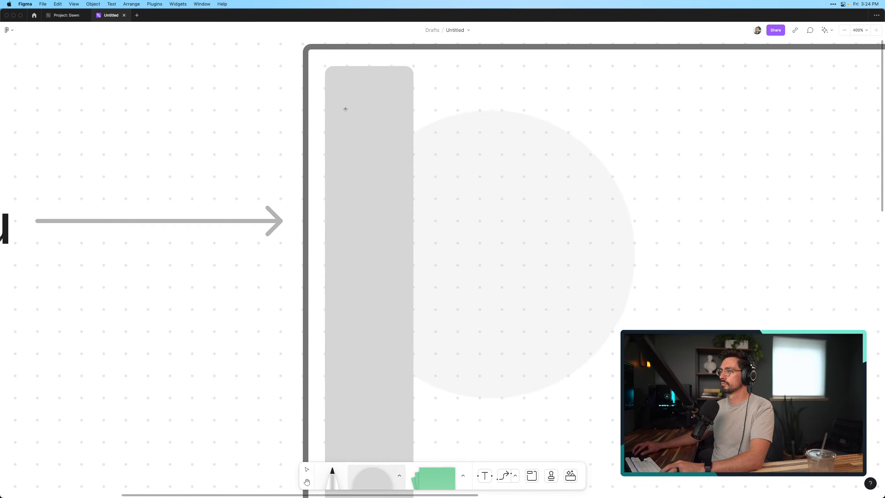
{"action": "left_click_drag", "start_coordinate": [345, 109], "coordinate": [391, 155]}
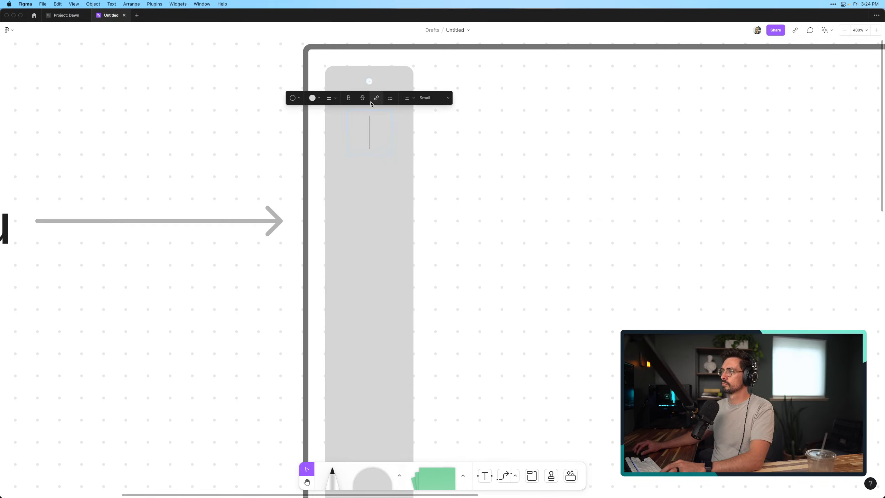
{"action": "left_click", "coordinate": [315, 99]}
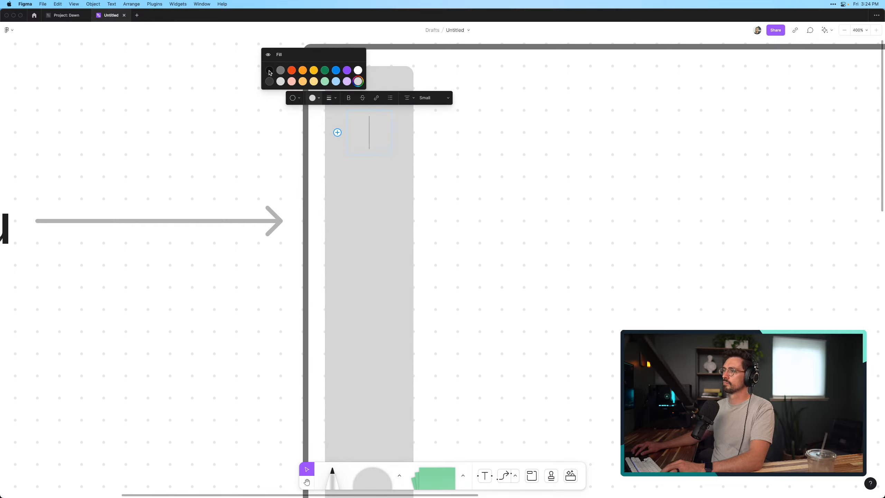
{"action": "left_click", "coordinate": [271, 81]}
{"action": "left_click", "coordinate": [461, 156]}
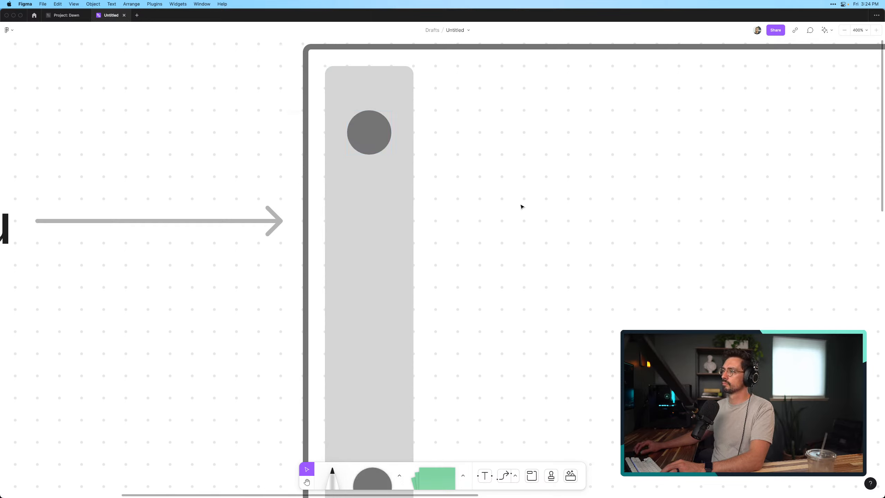
Duplicate the dark gray circle into an evenly spaced column of four and hide the lowest one's fill, leaving its outline
{"action": "left_click", "coordinate": [371, 129]}
{"action": "left_click_drag", "start_coordinate": [371, 129], "coordinate": [375, 248]}
{"action": "scroll", "coordinate": [383, 160], "scroll_direction": "down", "scroll_amount": 5}
{"action": "left_click_drag", "start_coordinate": [379, 143], "coordinate": [379, 209]}
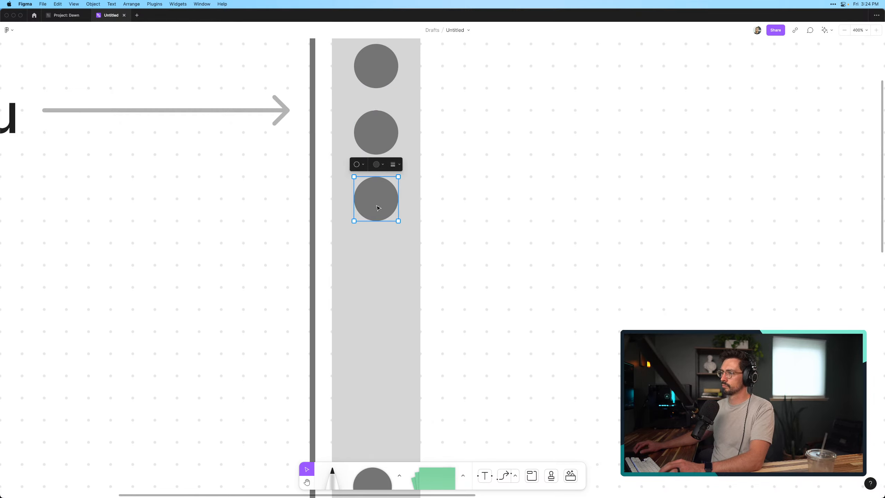
{"action": "left_click", "coordinate": [377, 165]}
{"action": "left_click", "coordinate": [347, 121]}
Add a "+" as text inside the outlined circle and make it black
{"action": "double_click", "coordinate": [375, 200]}
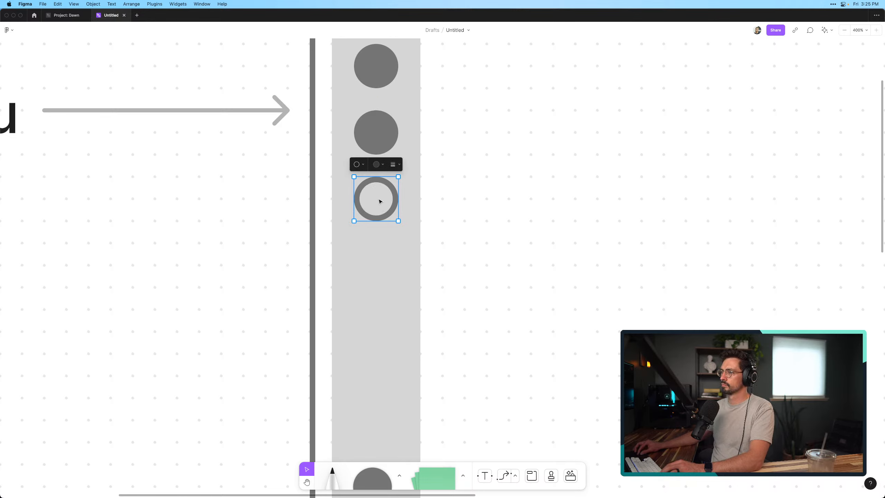
{"action": "type", "text": "+"}
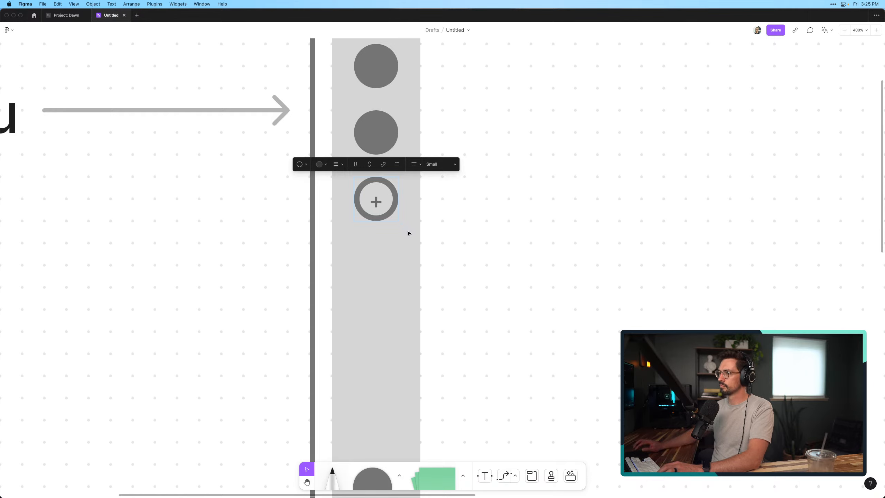
{"action": "left_click", "coordinate": [460, 278]}
{"action": "left_click", "coordinate": [376, 199]}
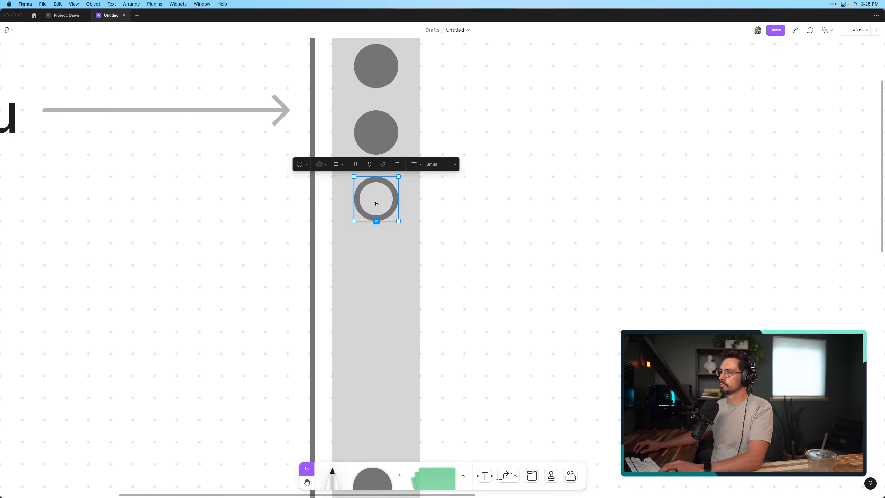
{"action": "double_click", "coordinate": [375, 200]}
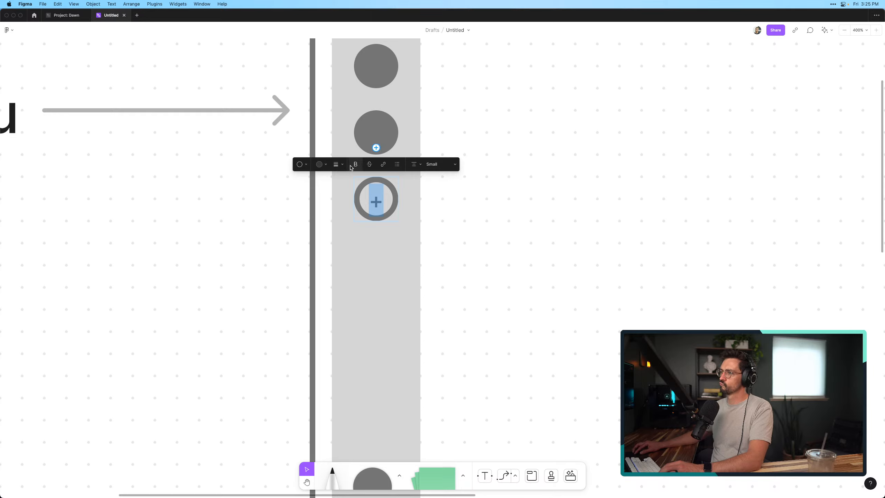
{"action": "left_click", "coordinate": [535, 249]}
{"action": "left_click", "coordinate": [382, 207]}
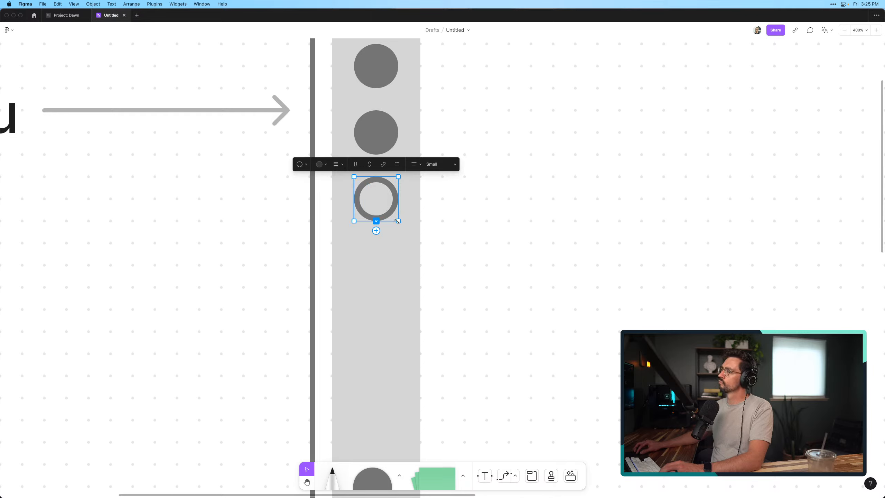
{"action": "mouse_move", "coordinate": [399, 221]}
{"action": "left_mouse_down"}
{"action": "mouse_move", "coordinate": [410, 236]}
{"action": "mouse_move", "coordinate": [398, 221]}
{"action": "left_mouse_up"}
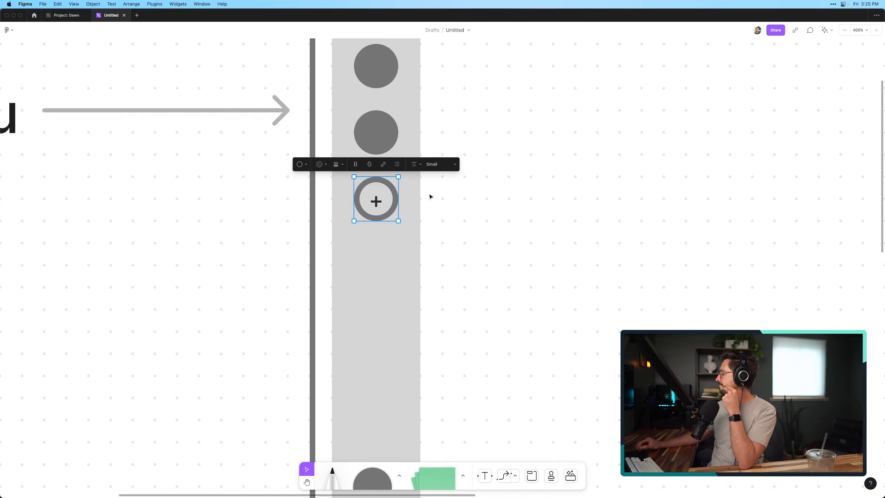
{"action": "left_click", "coordinate": [506, 272]}
Delete the "+" text from the outlined circle
{"action": "scroll", "coordinate": [506, 272], "scroll_direction": "down", "scroll_amount": 5}
{"action": "scroll", "coordinate": [506, 272], "scroll_direction": "down", "scroll_amount": 3}
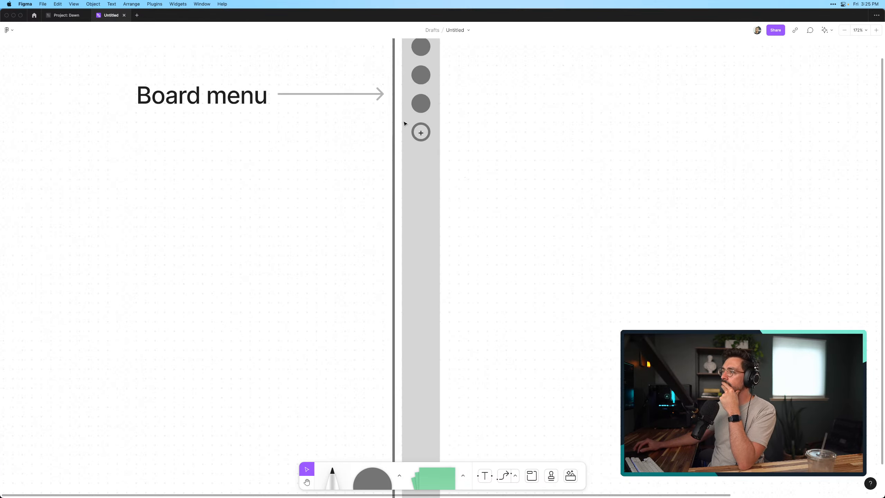
{"action": "scroll", "coordinate": [404, 123], "scroll_direction": "up", "scroll_amount": 5}
{"action": "left_click", "coordinate": [446, 147]}
{"action": "double_click", "coordinate": [447, 148]}
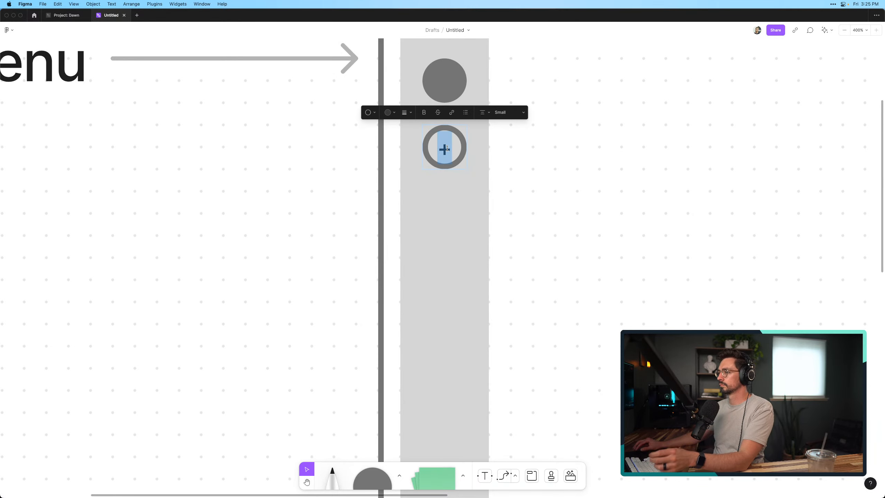
{"action": "key", "text": "BackSpace"}
{"action": "left_click", "coordinate": [675, 269]}
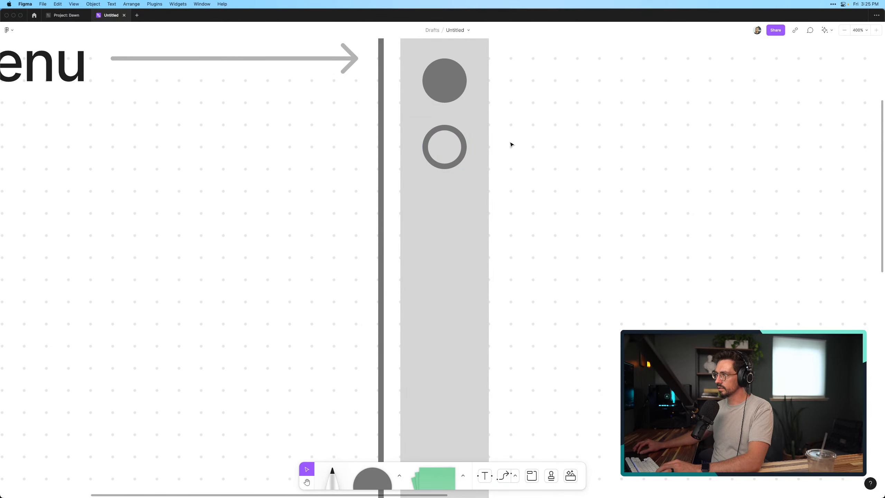
Try to draw a short straight horizontal line inside the outlined circle
{"action": "left_click_drag", "start_coordinate": [512, 144], "coordinate": [521, 230]}
{"action": "left_click", "coordinate": [399, 475]}
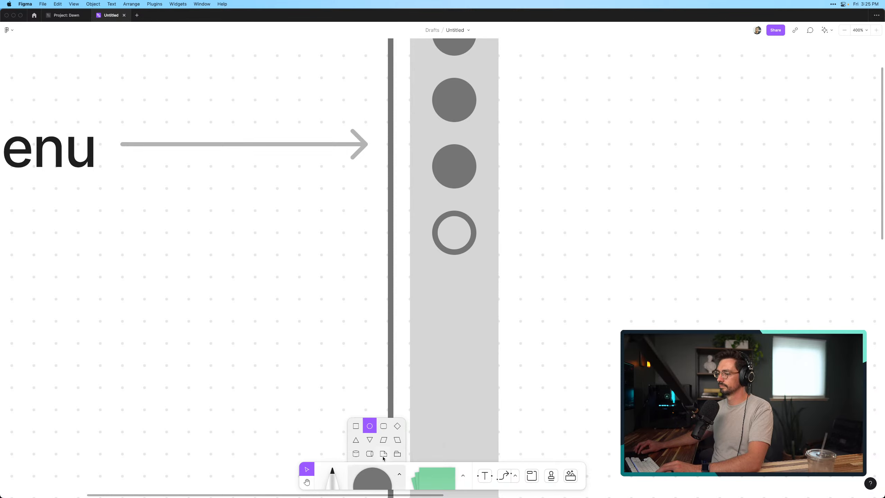
{"action": "left_click", "coordinate": [515, 476]}
{"action": "left_click", "coordinate": [516, 454]}
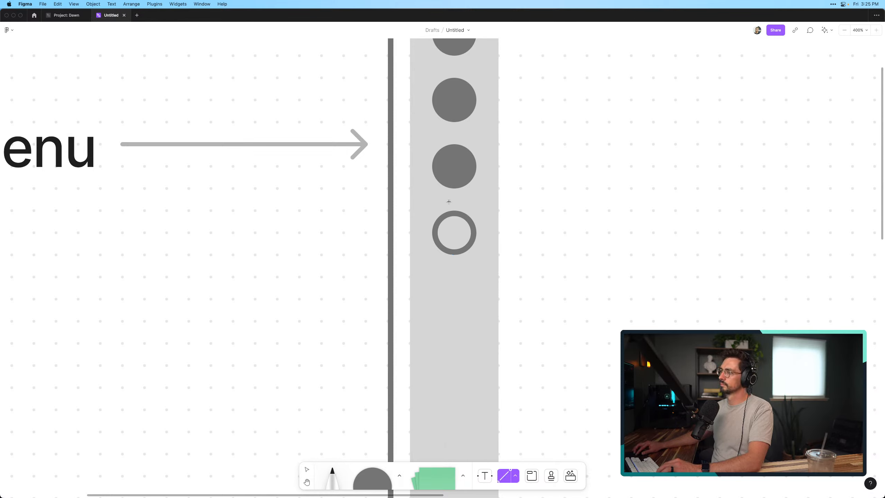
{"action": "mouse_move", "coordinate": [447, 232]}
{"action": "left_mouse_down"}
{"action": "mouse_move", "coordinate": [498, 233]}
{"action": "mouse_move", "coordinate": [480, 224]}
{"action": "mouse_move", "coordinate": [485, 215]}
{"action": "mouse_move", "coordinate": [512, 213]}
{"action": "mouse_move", "coordinate": [486, 215]}
{"action": "left_mouse_up"}
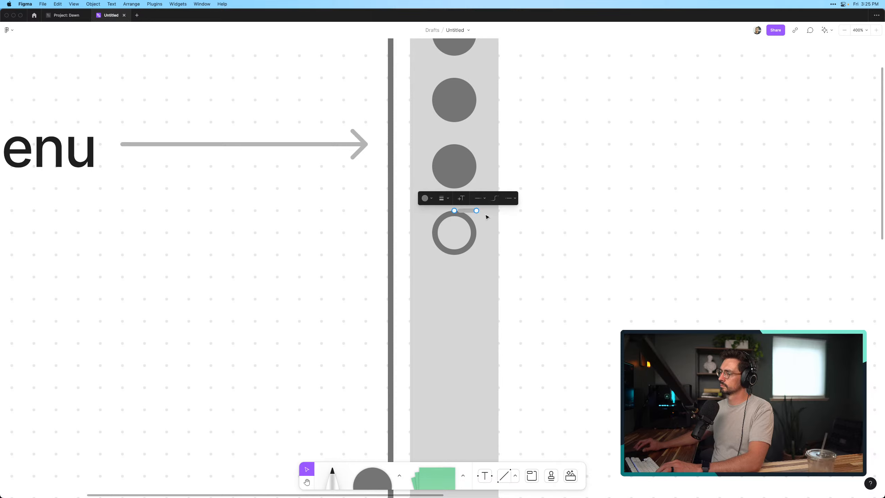
{"action": "key", "text": "Return"}
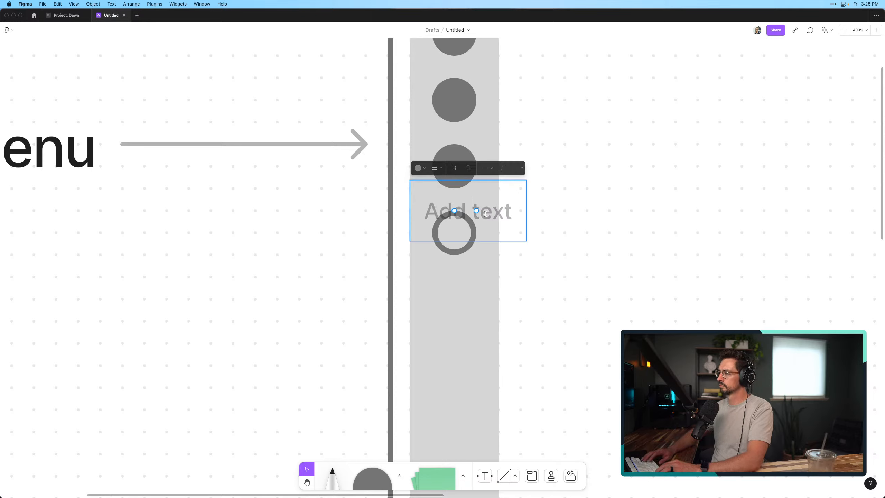
{"action": "key", "text": "Escape"}
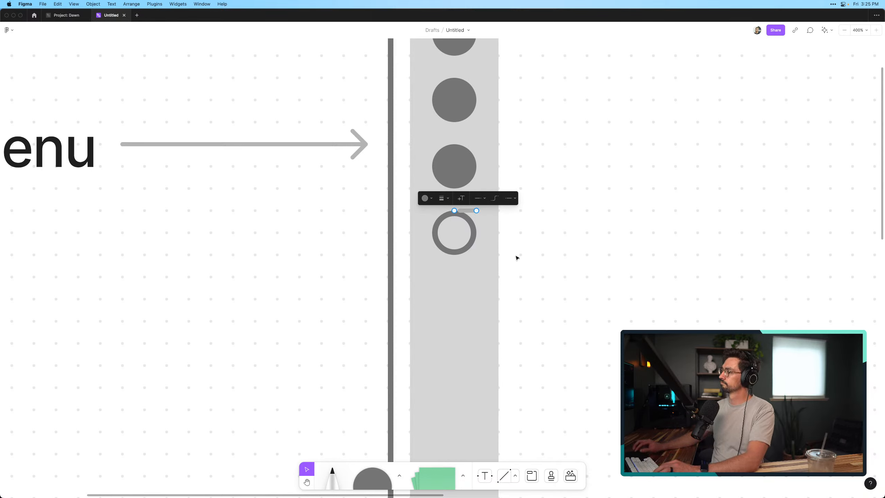
Try to reposition the short line that is attached to the outlined circle's upper edge
{"action": "left_click", "coordinate": [517, 258]}
{"action": "left_click", "coordinate": [468, 211]}
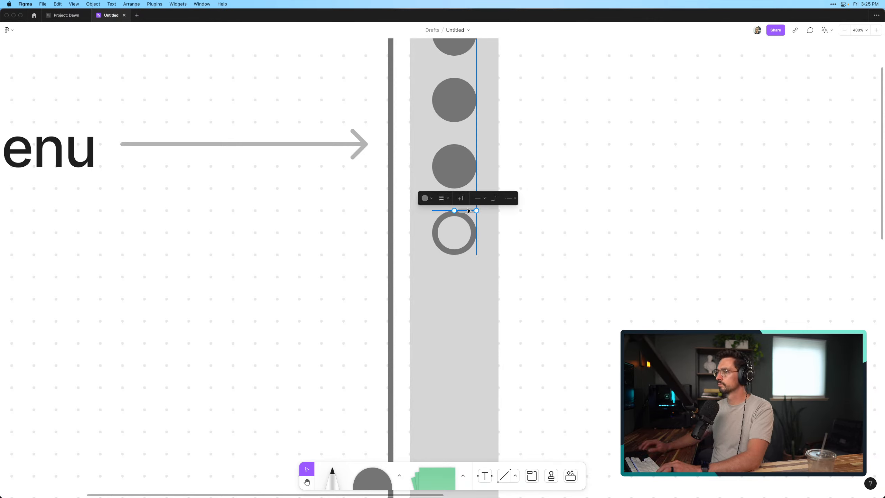
{"action": "left_click", "coordinate": [474, 227]}
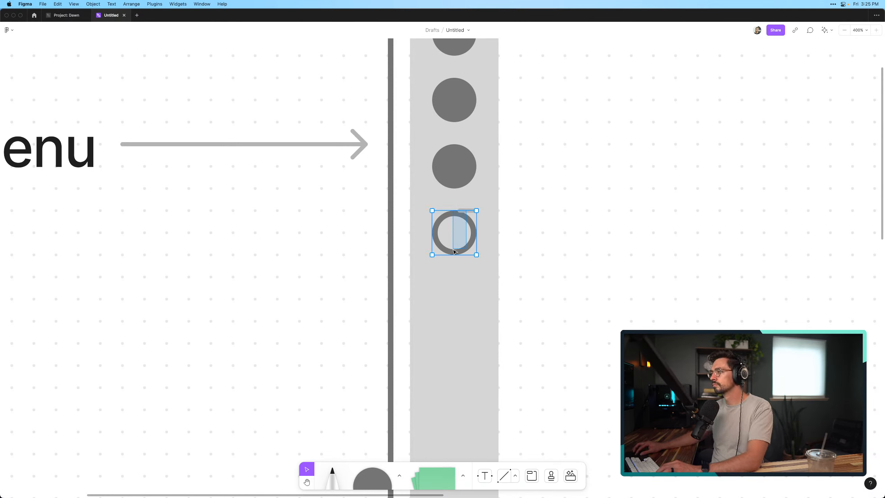
{"action": "left_click", "coordinate": [540, 210]}
{"action": "left_click", "coordinate": [469, 211]}
{"action": "double_click", "coordinate": [470, 210]}
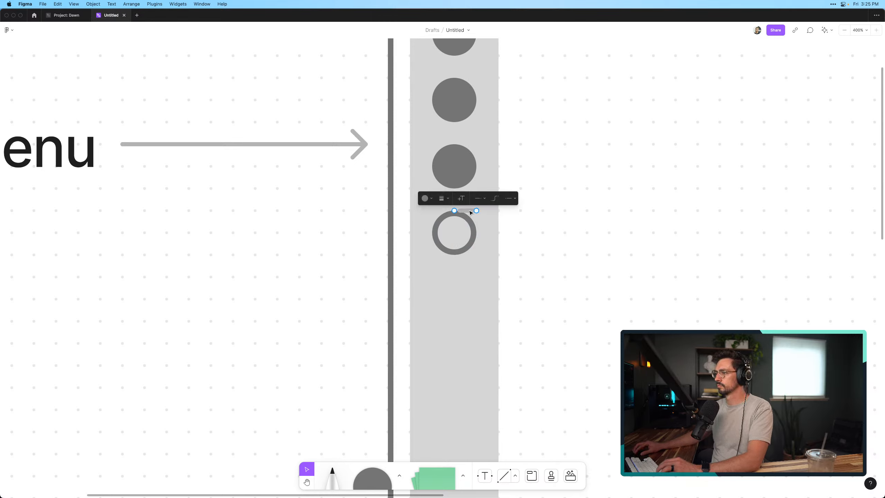
{"action": "left_click", "coordinate": [693, 240]}
{"action": "left_click", "coordinate": [693, 241]}
Undo the short line so that the lowest circle keeps only its outline
{"action": "key", "text": "super+z"}
{"action": "key", "text": "super+z"}
{"action": "key", "text": "super+z"}
{"action": "key", "text": "super+z"}
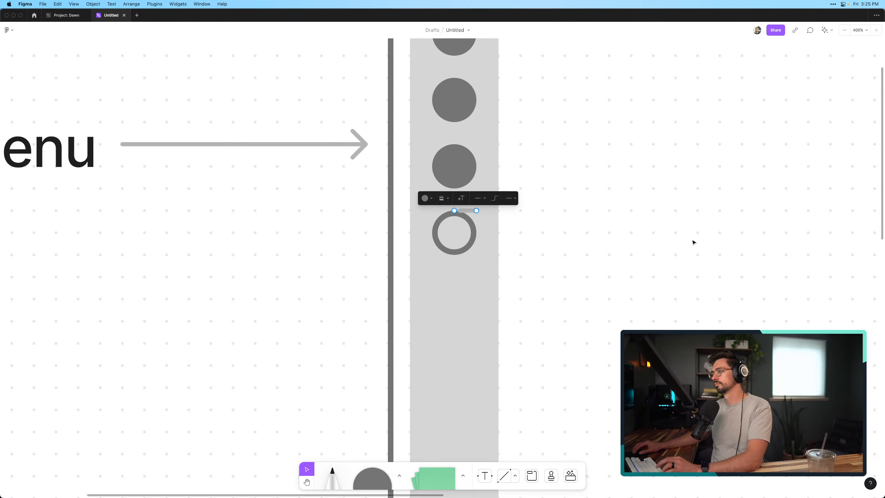
{"action": "key", "text": "super+z"}
{"action": "key", "text": "super+z"}
{"action": "key", "text": "super+z"}
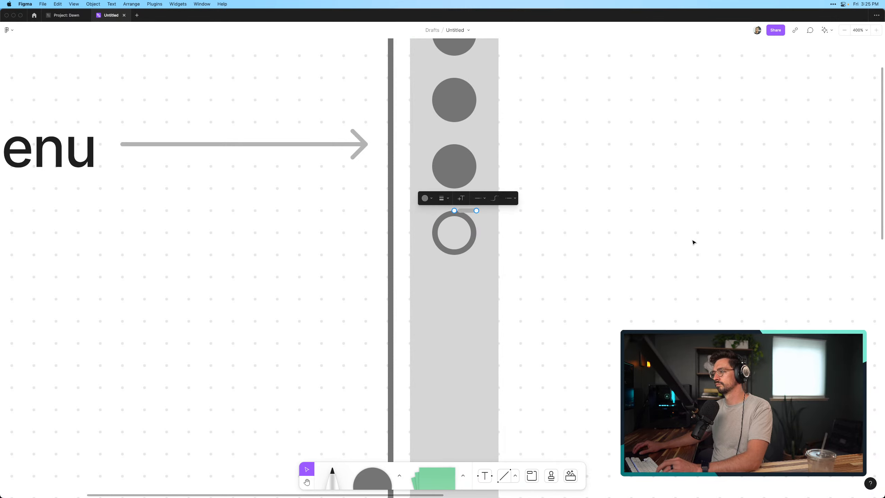
{"action": "scroll", "coordinate": [587, 278], "scroll_direction": "up", "scroll_amount": 1}
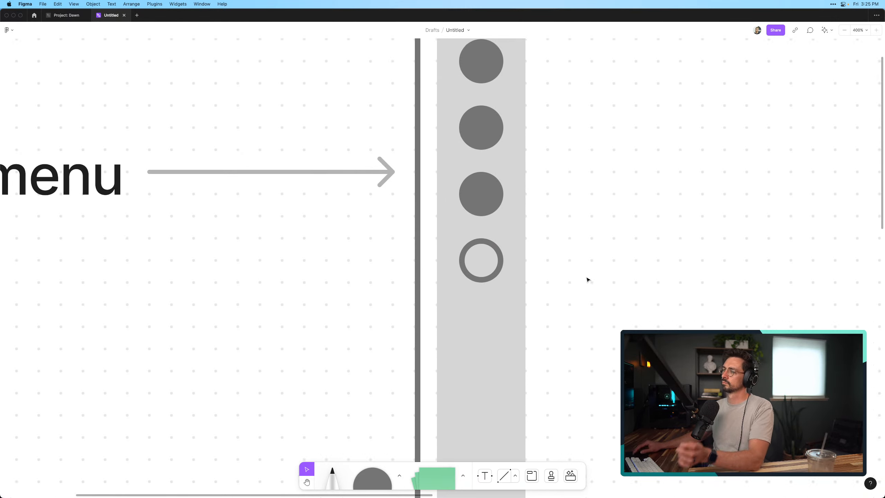
{"action": "scroll", "coordinate": [587, 279], "scroll_direction": "down", "scroll_amount": 5}
{"action": "scroll", "coordinate": [579, 293], "scroll_direction": "up", "scroll_amount": 4}
{"action": "left_click", "coordinate": [542, 269]}
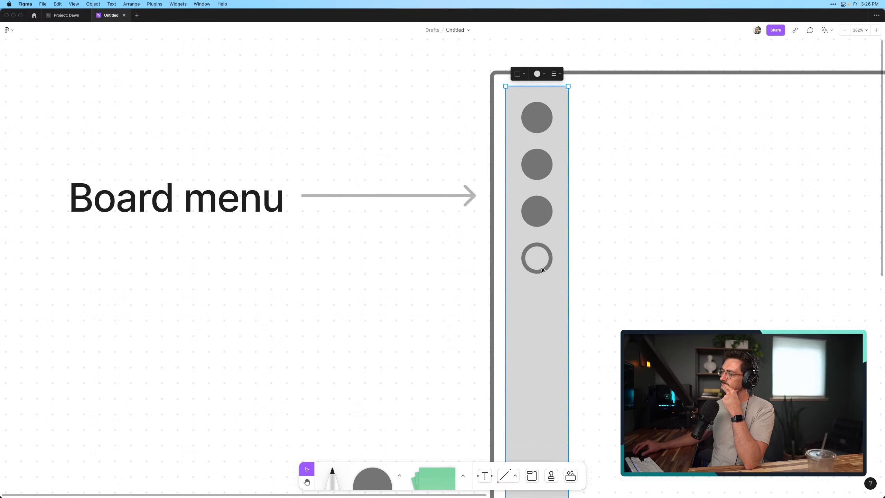
{"action": "scroll", "coordinate": [487, 296], "scroll_direction": "down", "scroll_amount": 2}
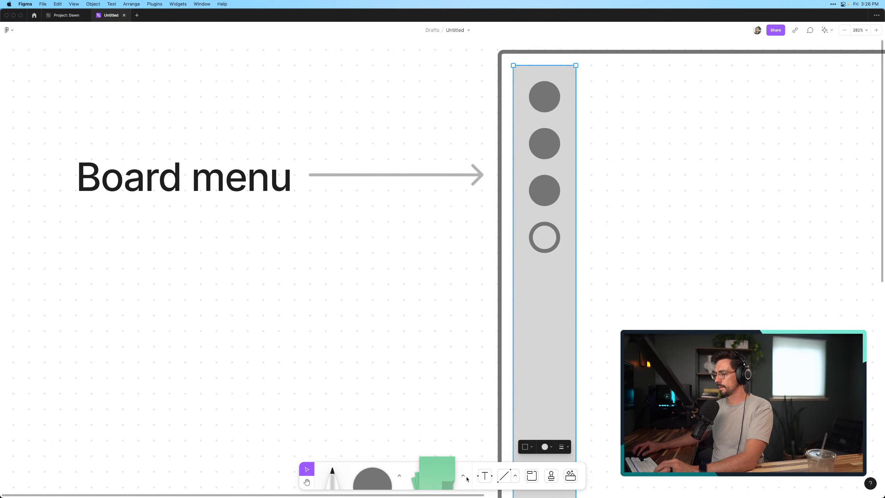
{"action": "left_click", "coordinate": [400, 475]}
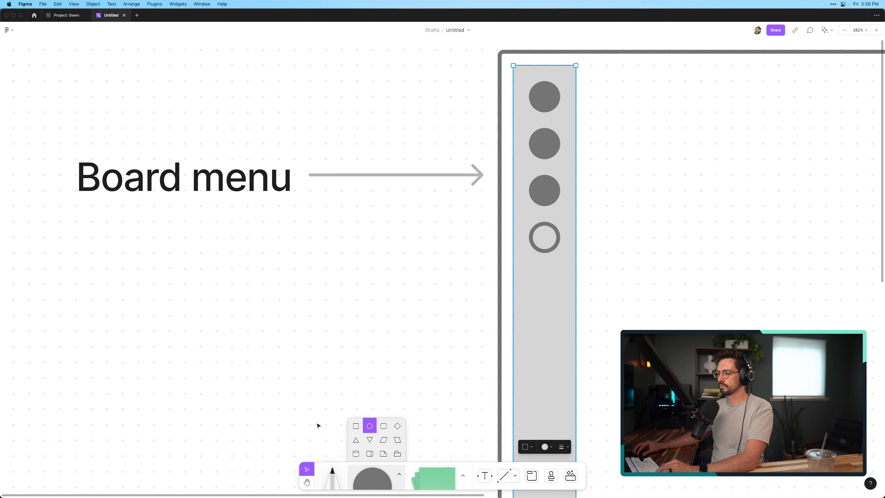
{"action": "left_click", "coordinate": [356, 430]}
{"action": "left_click", "coordinate": [344, 318]}
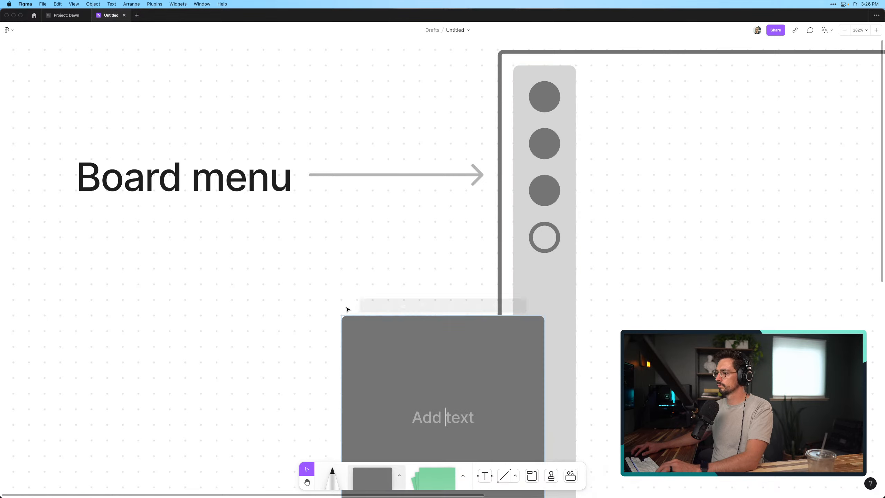
{"action": "scroll", "coordinate": [369, 325], "scroll_direction": "down", "scroll_amount": 5}
{"action": "key", "text": "Escape"}
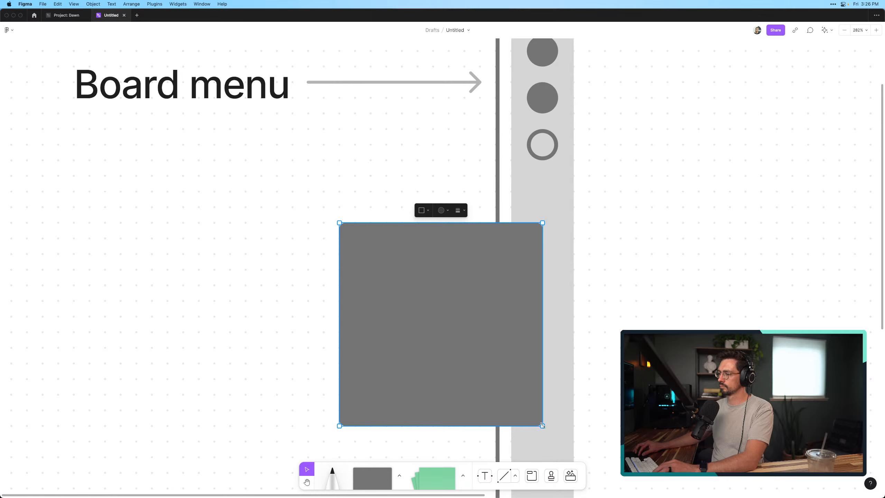
{"action": "left_click_drag", "start_coordinate": [542, 425], "coordinate": [374, 223]}
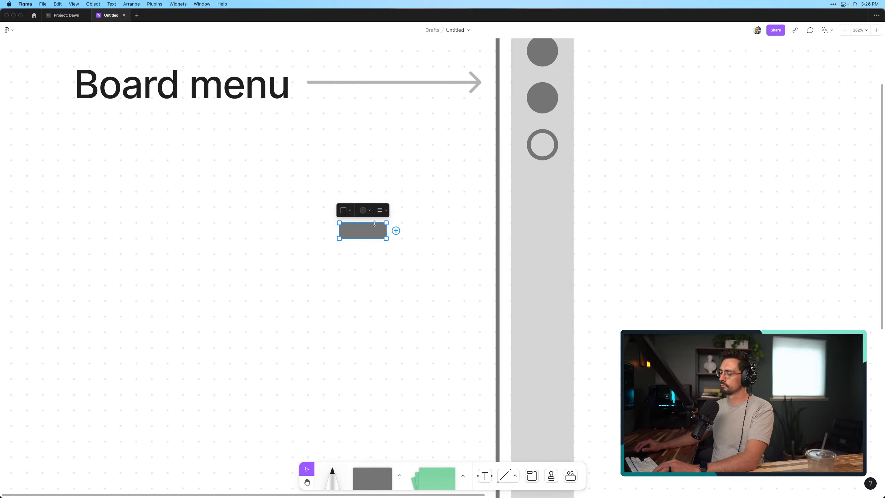
{"action": "key", "text": "BackSpace"}
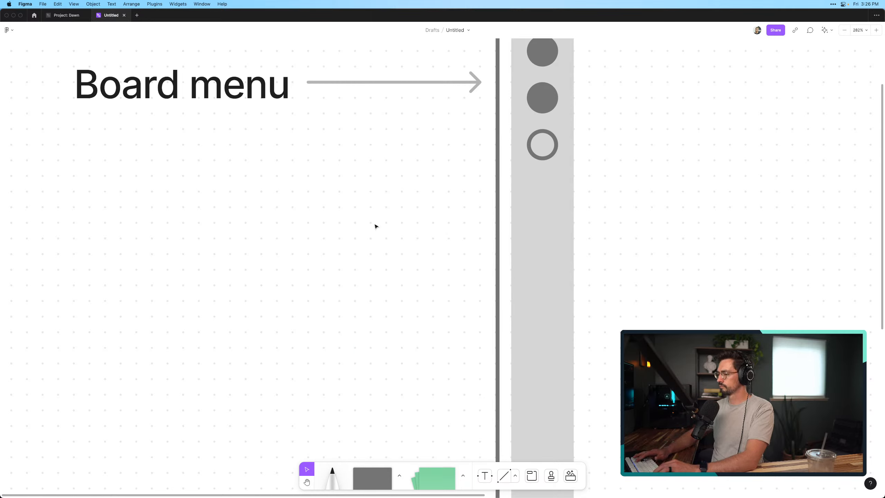
Draw a short horizontal line and a short vertical line crossing at their middles, in the empty area below the "Board menu" label
{"action": "left_click", "coordinate": [504, 476]}
{"action": "mouse_move", "coordinate": [323, 286]}
{"action": "left_mouse_down"}
{"action": "mouse_move", "coordinate": [371, 285]}
{"action": "mouse_move", "coordinate": [355, 285]}
{"action": "left_mouse_up"}
{"action": "left_click", "coordinate": [352, 249]}
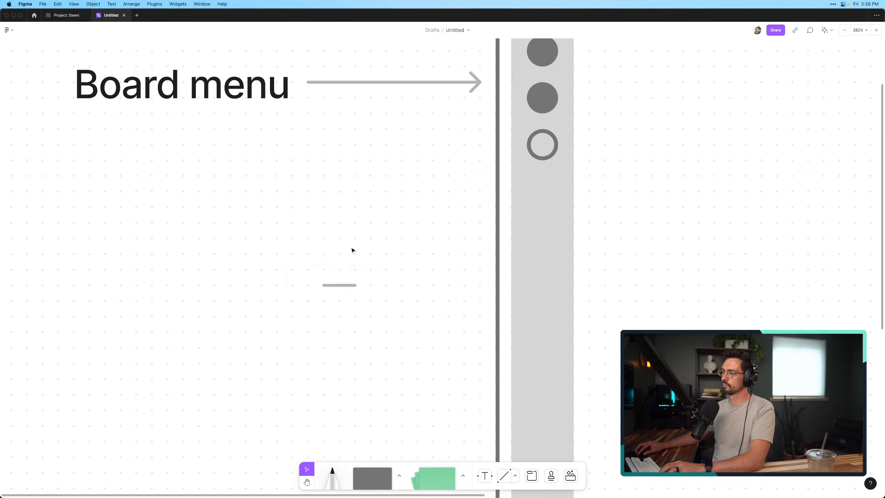
{"action": "left_click", "coordinate": [507, 481]}
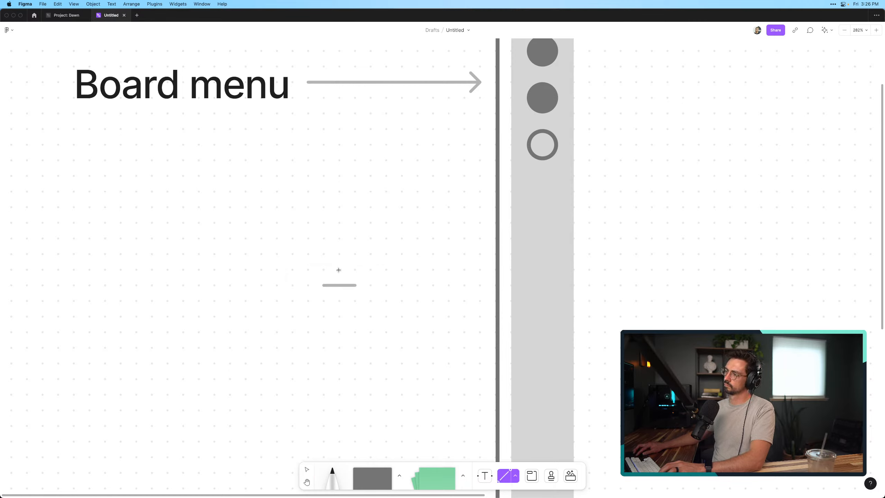
{"action": "left_click_drag", "start_coordinate": [339, 301], "coordinate": [339, 300]}
{"action": "left_click", "coordinate": [359, 306]}
Shrink the two crossed lines to fit centered inside the outlined circle and color them black
{"action": "left_click_drag", "start_coordinate": [299, 253], "coordinate": [361, 317]}
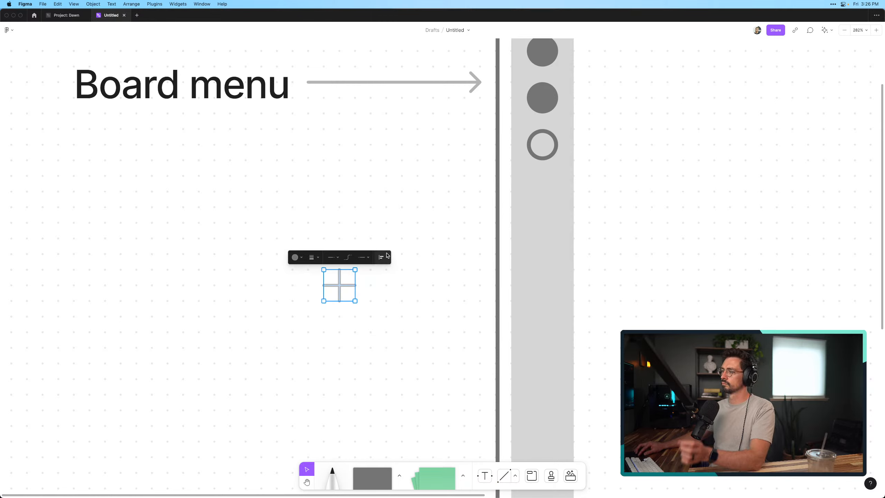
{"action": "left_click_drag", "start_coordinate": [353, 303], "coordinate": [542, 145]}
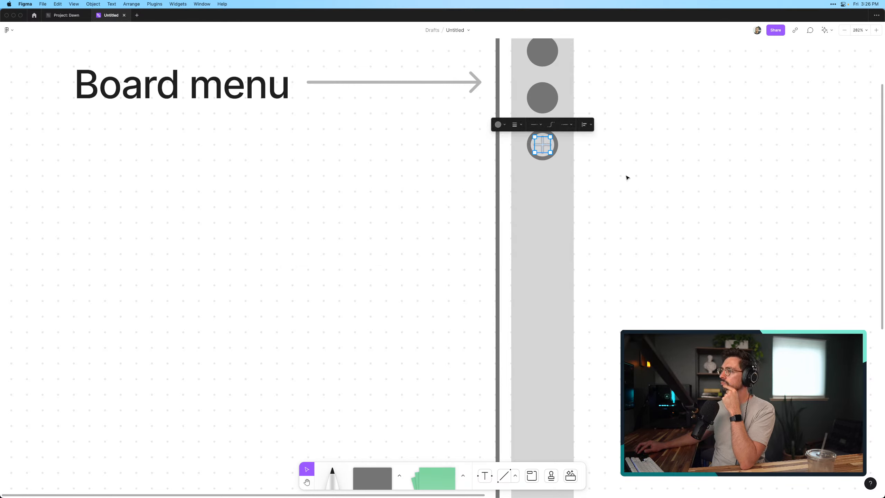
{"action": "left_click", "coordinate": [500, 124]}
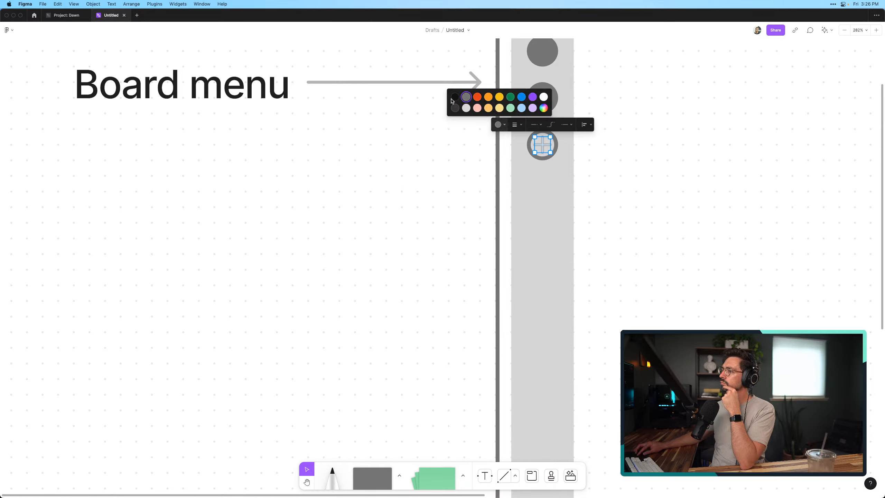
{"action": "left_click", "coordinate": [455, 97]}
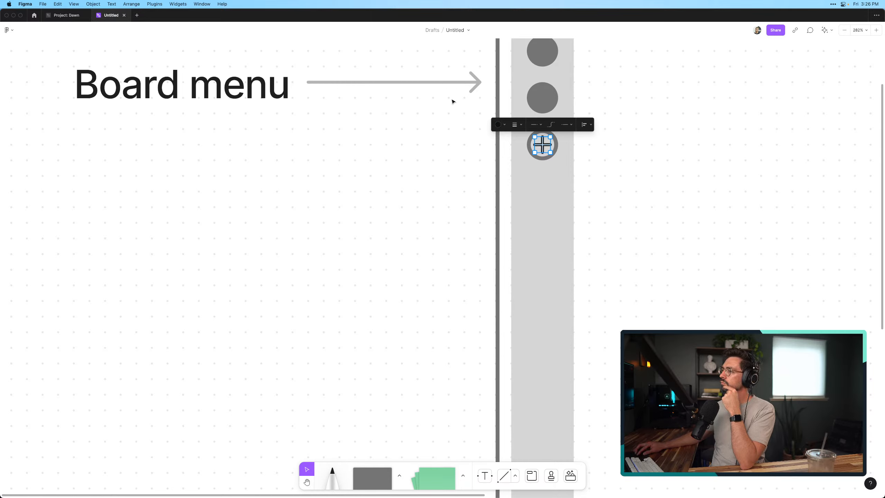
Try the thick line weight on the plus and return it to the thin weight
{"action": "left_click", "coordinate": [499, 125]}
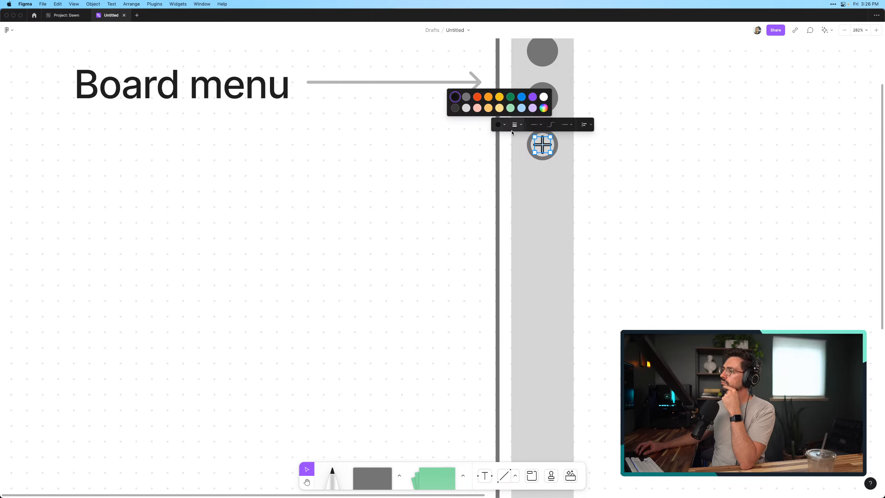
{"action": "left_click", "coordinate": [516, 126]}
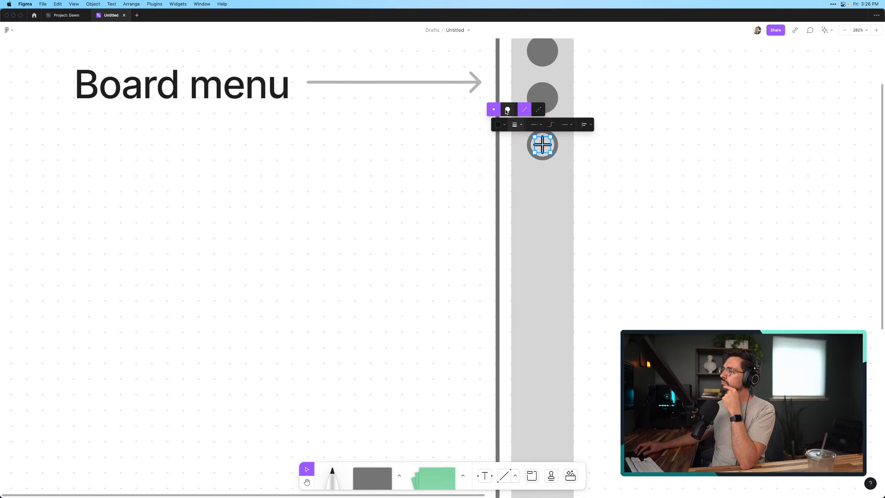
{"action": "left_click", "coordinate": [508, 111]}
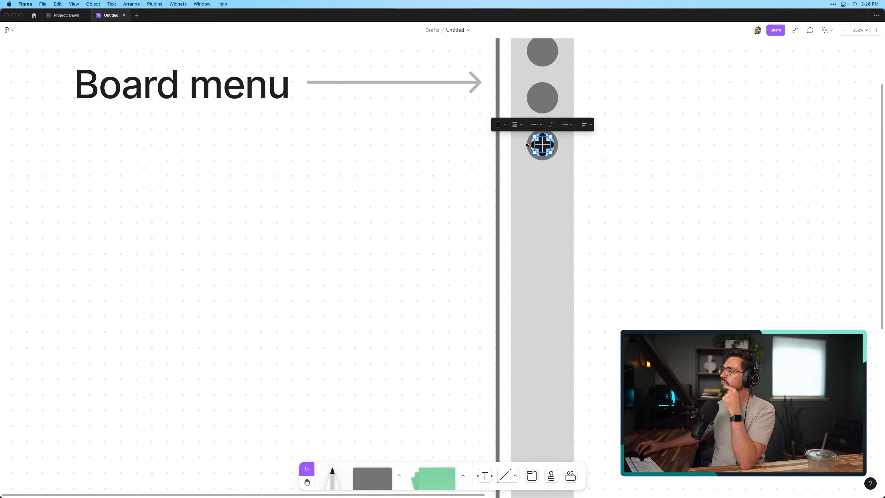
{"action": "left_click", "coordinate": [502, 126]}
{"action": "left_click", "coordinate": [502, 125]}
{"action": "left_click", "coordinate": [514, 126]}
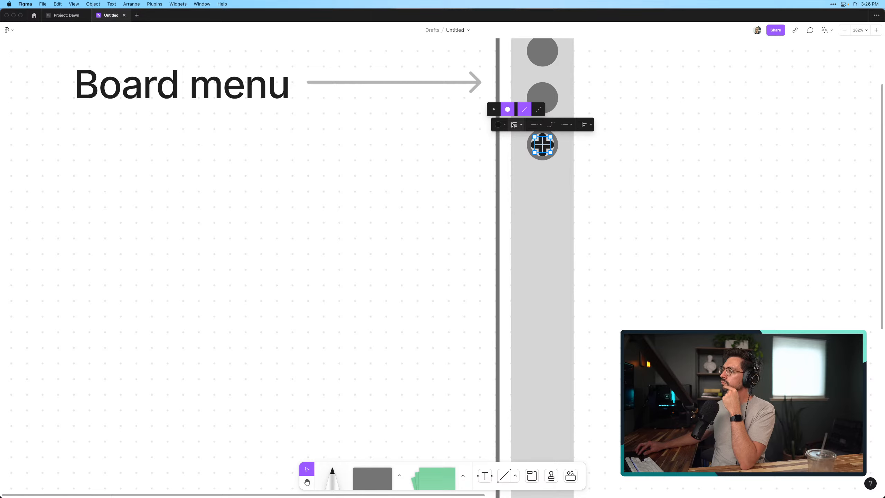
{"action": "left_click", "coordinate": [494, 112]}
{"action": "left_click", "coordinate": [609, 170]}
Recolor both lines of the plus inside the outlined circle gray
{"action": "scroll", "coordinate": [615, 175], "scroll_direction": "up", "scroll_amount": 1}
{"action": "scroll", "coordinate": [614, 176], "scroll_direction": "right", "scroll_amount": 1}
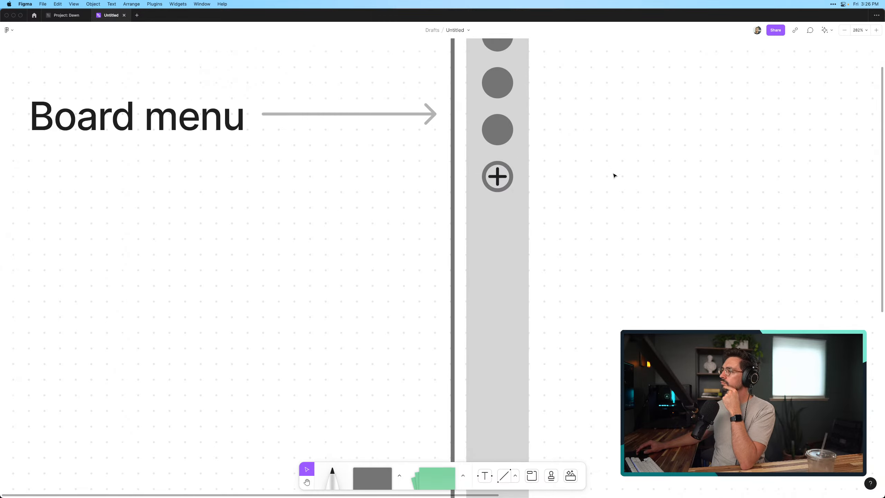
{"action": "scroll", "coordinate": [614, 176], "scroll_direction": "up", "scroll_amount": 2}
{"action": "scroll", "coordinate": [614, 176], "scroll_direction": "right", "scroll_amount": 2}
{"action": "scroll", "coordinate": [510, 242], "scroll_direction": "up", "scroll_amount": 2, "text": "ctrl"}
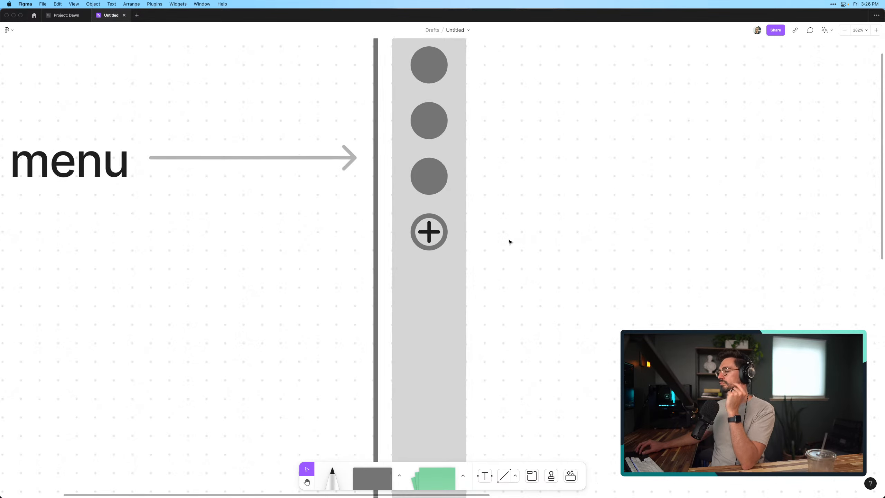
{"action": "left_click", "coordinate": [430, 230]}
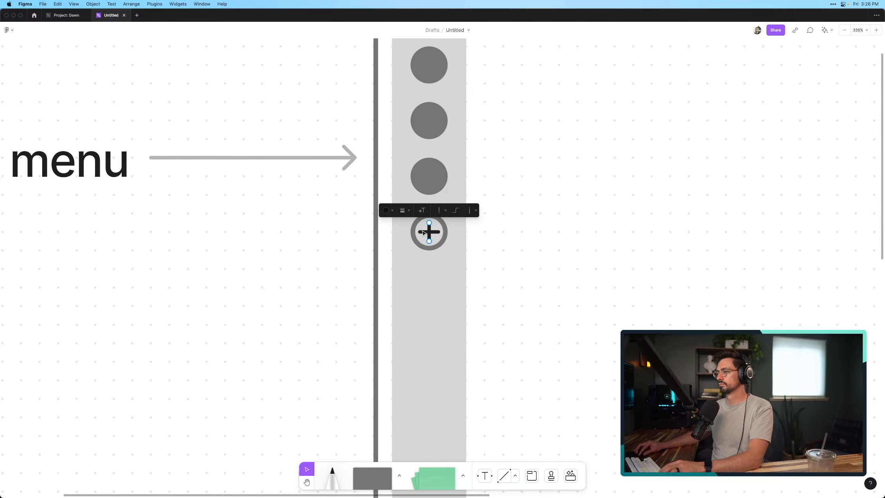
{"action": "left_click", "coordinate": [424, 233], "text": "shift"}
{"action": "left_click", "coordinate": [386, 211]}
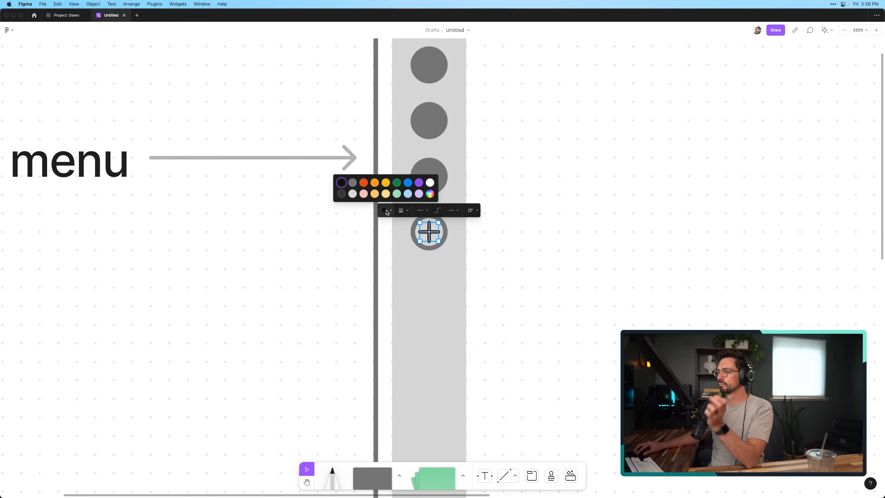
{"action": "left_click", "coordinate": [340, 197]}
{"action": "left_click", "coordinate": [577, 272]}
Capture an area screenshot with CleanShot that covers the "Board menu" label, its arrow and the whole wireframe frame
{"action": "scroll", "coordinate": [574, 275], "scroll_direction": "down", "scroll_amount": 10, "text": "ctrl"}
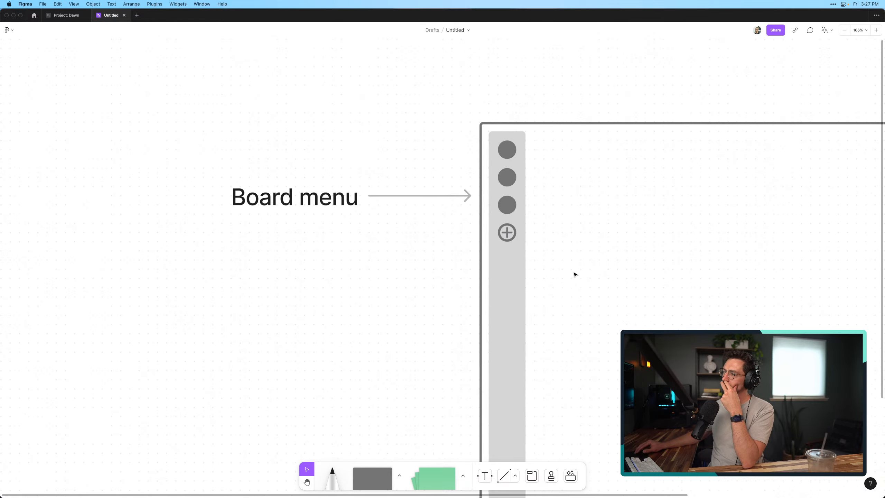
{"action": "scroll", "coordinate": [573, 275], "scroll_direction": "down", "scroll_amount": 4, "text": "ctrl"}
{"action": "scroll", "coordinate": [573, 275], "scroll_direction": "right", "scroll_amount": 3}
{"action": "scroll", "coordinate": [573, 275], "scroll_direction": "down", "scroll_amount": 1}
{"action": "scroll", "coordinate": [574, 274], "scroll_direction": "up", "scroll_amount": 2, "text": "ctrl"}
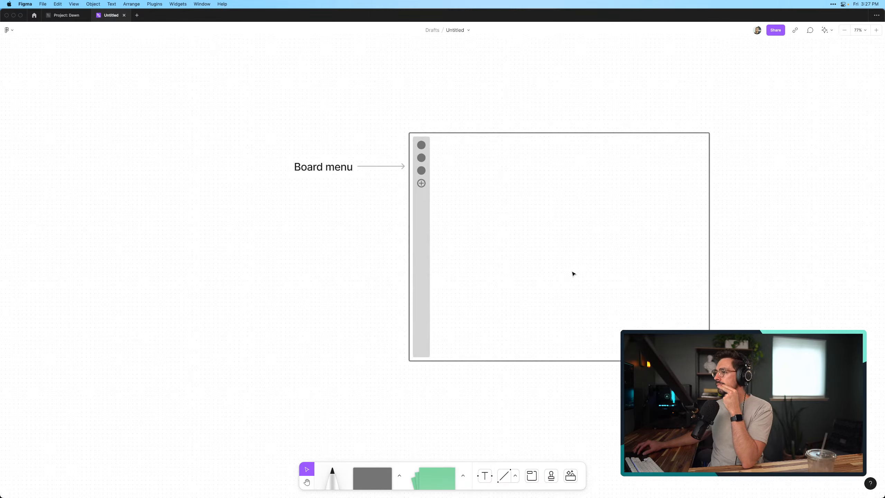
{"action": "scroll", "coordinate": [573, 274], "scroll_direction": "right", "scroll_amount": 1}
{"action": "scroll", "coordinate": [573, 274], "scroll_direction": "up", "scroll_amount": 2, "text": "ctrl"}
{"action": "scroll", "coordinate": [574, 274], "scroll_direction": "right", "scroll_amount": 2}
{"action": "scroll", "coordinate": [574, 274], "scroll_direction": "up", "scroll_amount": 1}
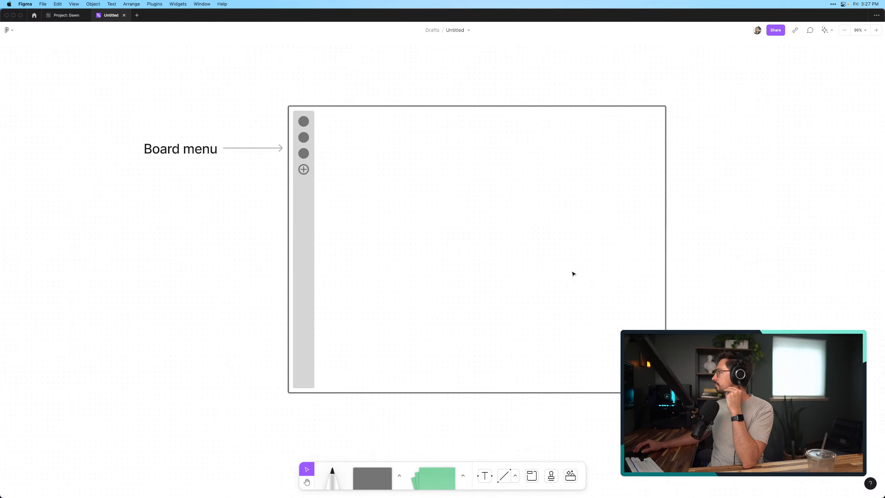
{"action": "scroll", "coordinate": [288, 265], "scroll_direction": "up", "scroll_amount": 3, "text": "ctrl"}
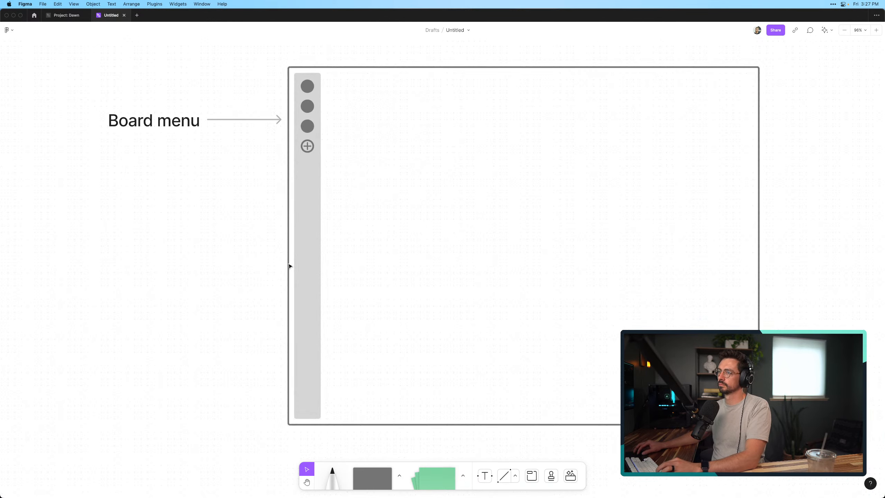
{"action": "scroll", "coordinate": [289, 266], "scroll_direction": "right", "scroll_amount": 1}
{"action": "scroll", "coordinate": [290, 266], "scroll_direction": "right", "scroll_amount": 1}
{"action": "scroll", "coordinate": [290, 266], "scroll_direction": "up", "scroll_amount": 1}
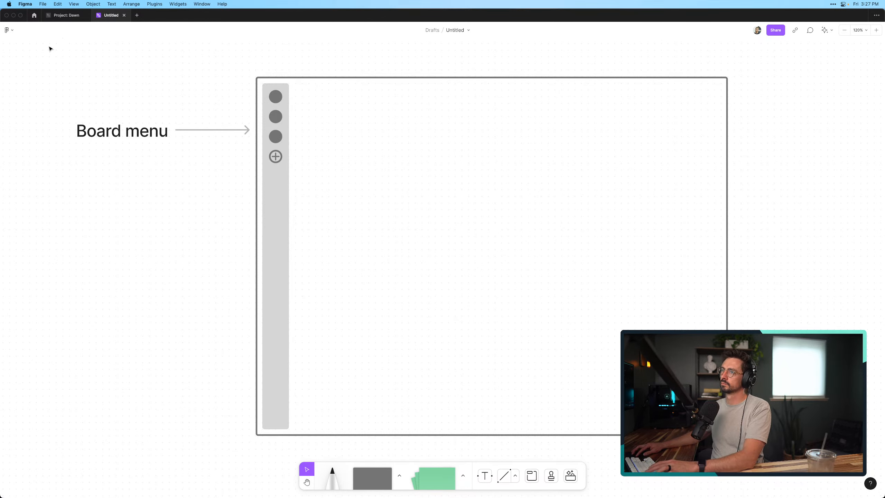
{"action": "left_click", "coordinate": [833, 4]}
{"action": "left_click", "coordinate": [651, 4]}
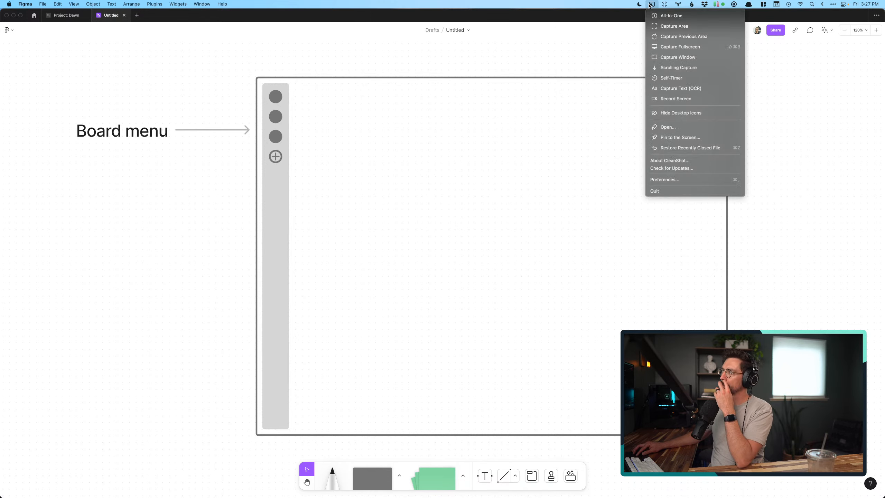
{"action": "left_click", "coordinate": [674, 26]}
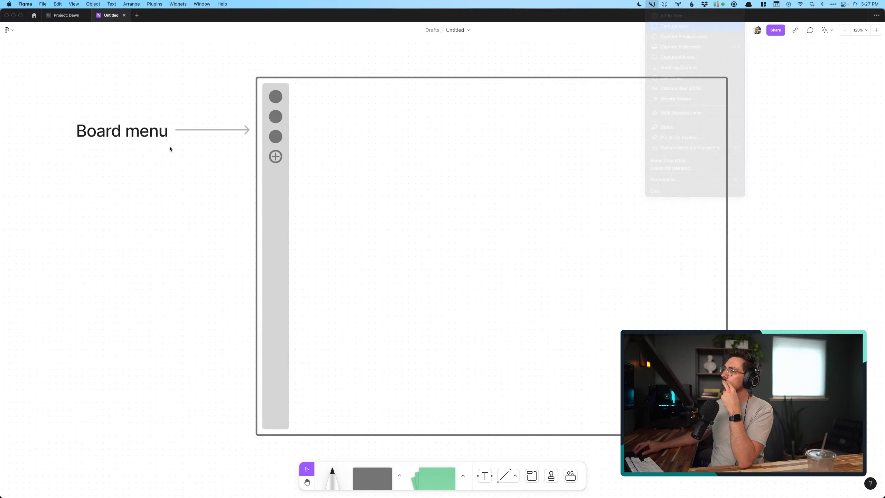
{"action": "left_click_drag", "start_coordinate": [51, 53], "coordinate": [777, 457]}
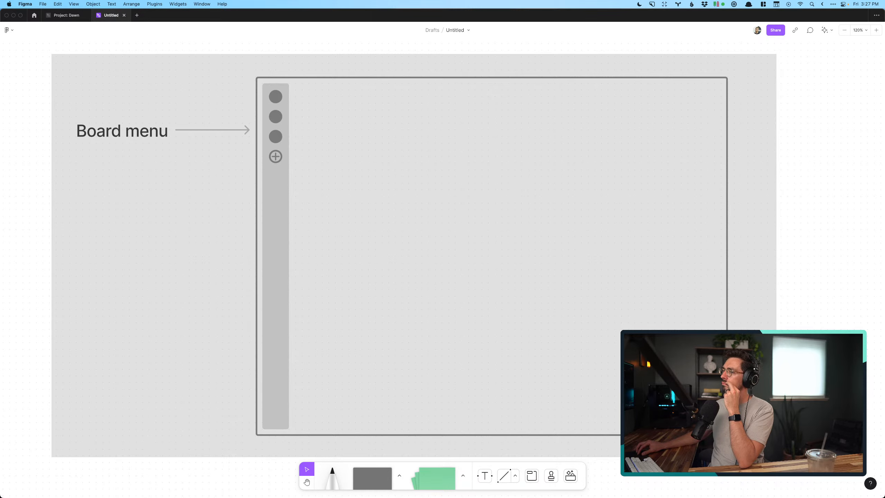
{"action": "left_click_drag", "start_coordinate": [777, 457], "coordinate": [777, 457]}
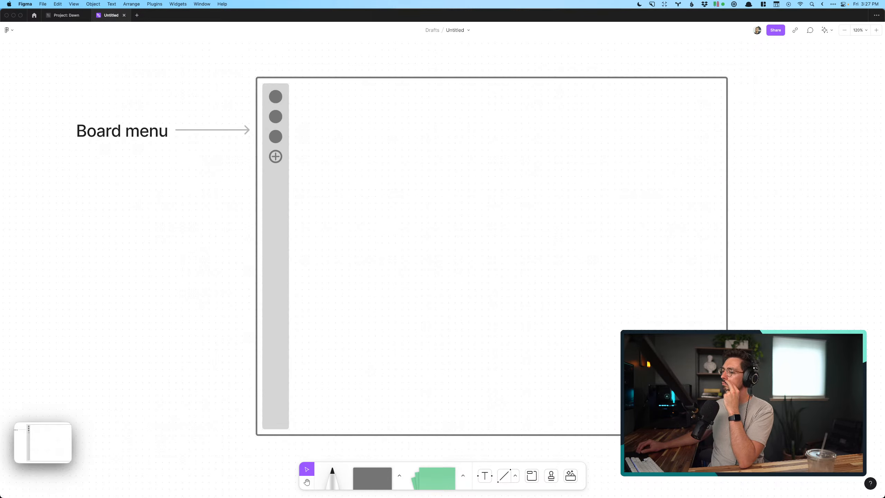
Switch to iA Writer and insert the captured wireframe image on its own line below the paragraph ending "a view they want to see."
{"action": "key", "text": "super+Tab"}
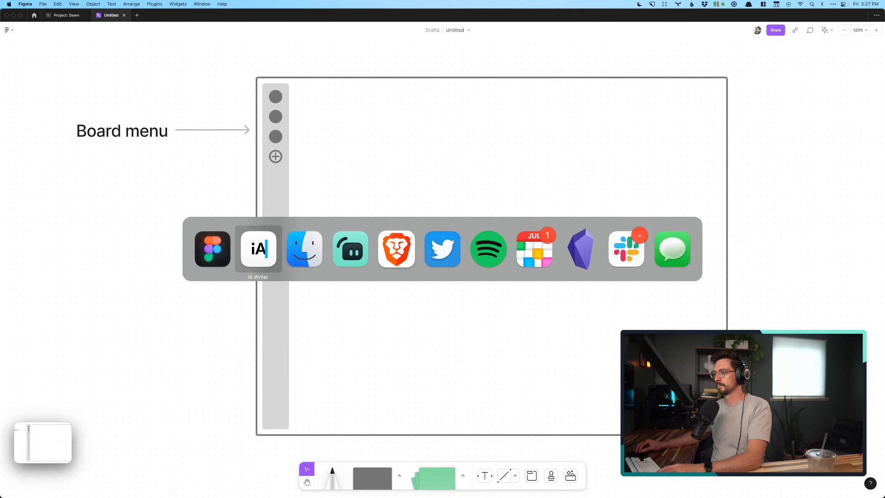
{"action": "scroll", "coordinate": [134, 269], "scroll_direction": "down", "scroll_amount": 2}
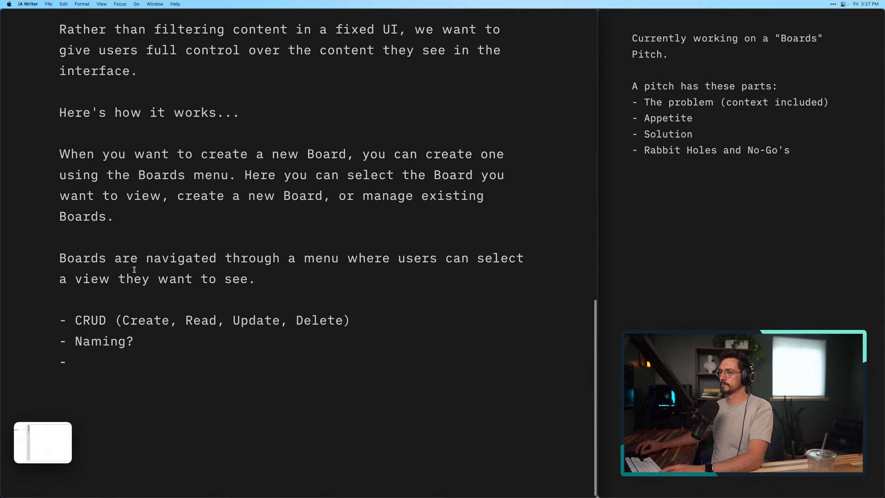
{"action": "left_click", "coordinate": [217, 282]}
{"action": "key", "text": "super+Right"}
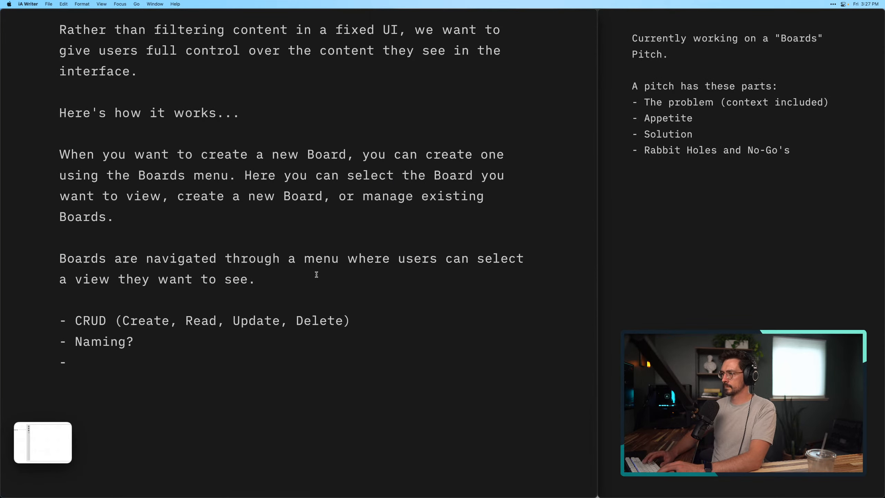
{"action": "key", "text": "Return"}
{"action": "key", "text": "Return"}
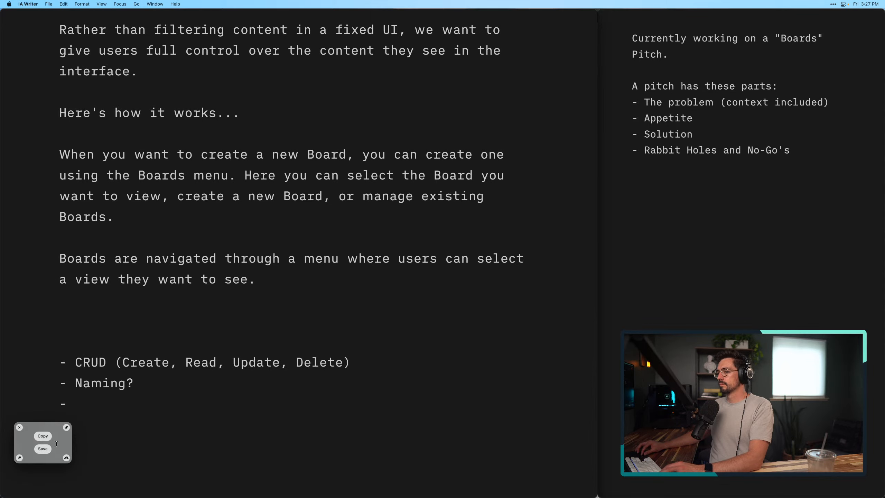
{"action": "left_click_drag", "start_coordinate": [42, 443], "coordinate": [147, 321]}
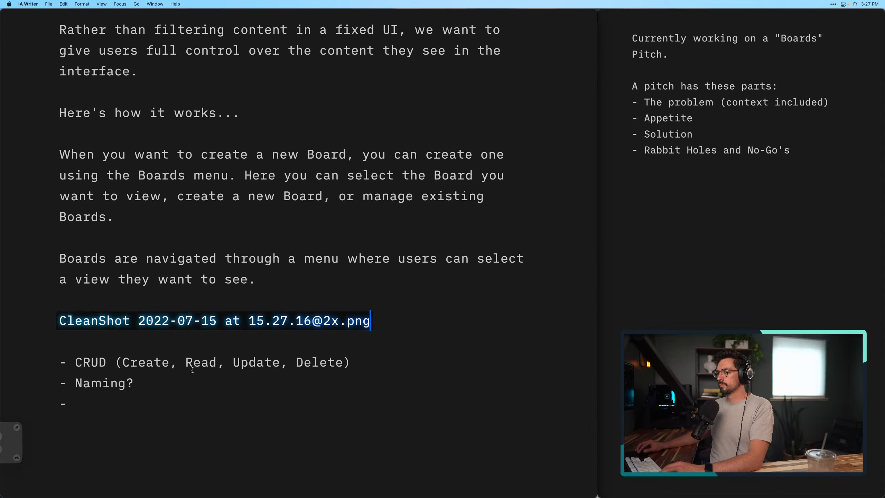
Cut the bullet list with "CRUD (Create, Read, Update, Delete)" and "Naming?" from below the image in the pitch
{"action": "left_click", "coordinate": [148, 335]}
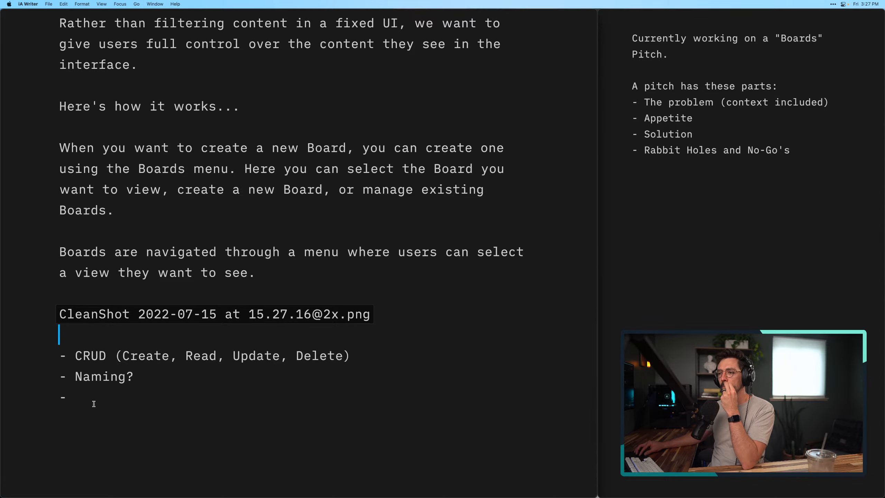
{"action": "left_click_drag", "start_coordinate": [84, 400], "coordinate": [50, 361]}
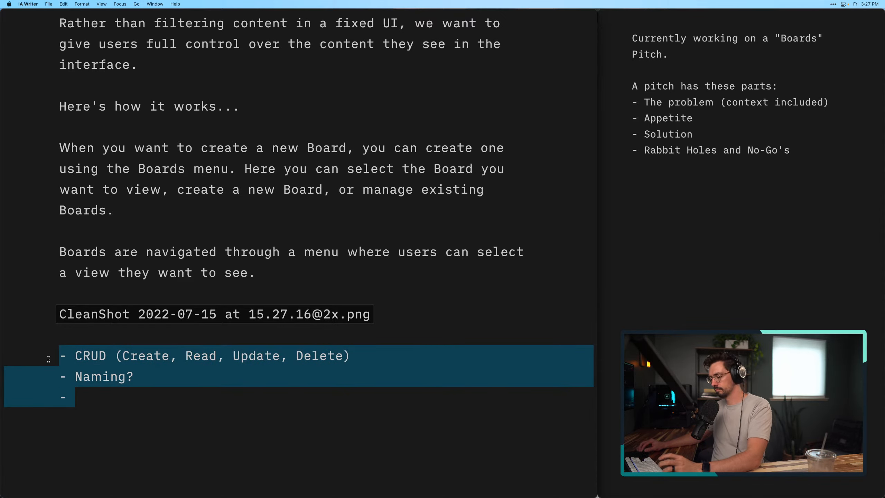
{"action": "key", "text": "BackSpace"}
Add a "## Notes" heading below the pitch parts in the side notes and paste the CRUD and Naming? bullets under it, without the empty bullet
{"action": "left_click", "coordinate": [786, 184]}
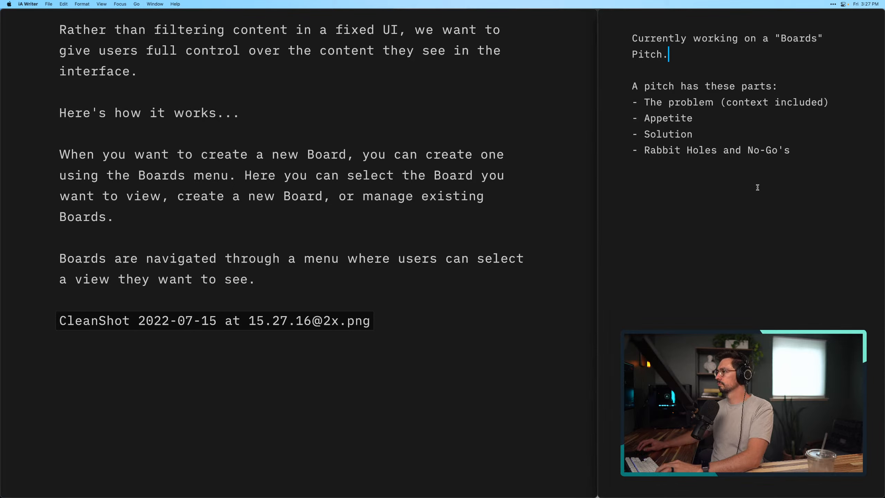
{"action": "left_click", "coordinate": [833, 163]}
{"action": "key", "text": "Return"}
{"action": "key", "text": "Return"}
{"action": "key", "text": "Return"}
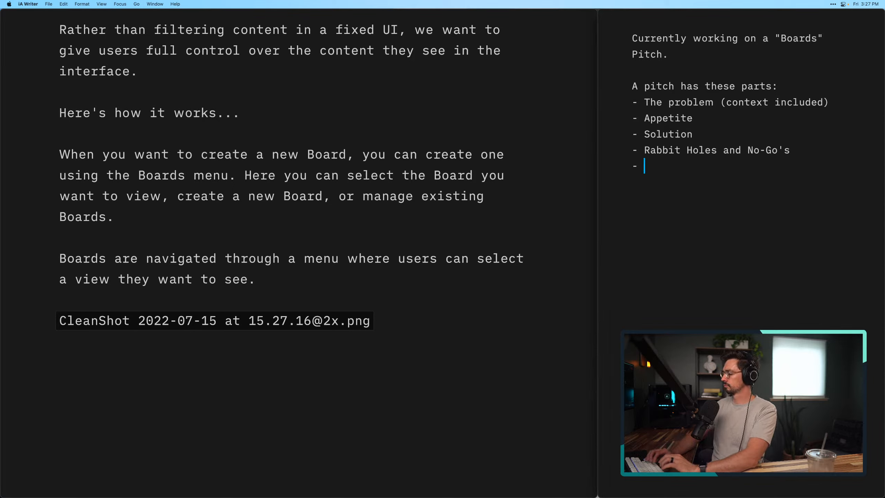
{"action": "type", "text": "## Notes"}
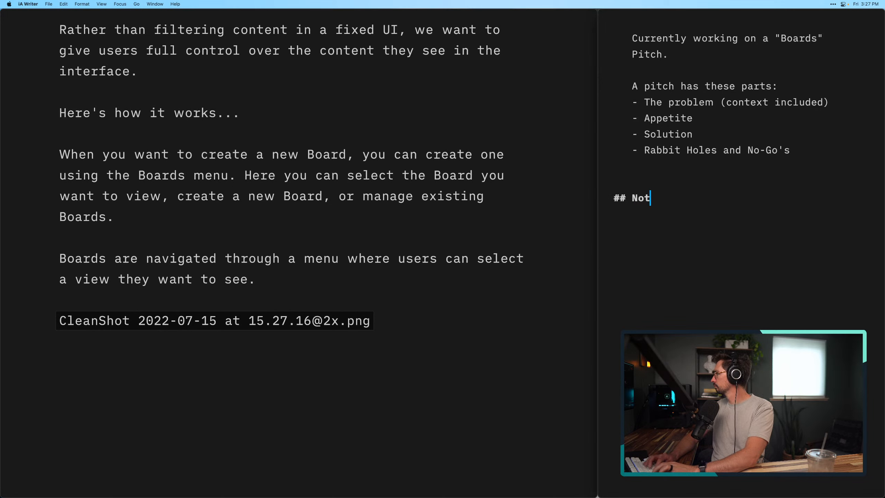
{"action": "key", "text": "Return"}
{"action": "key", "text": "Return"}
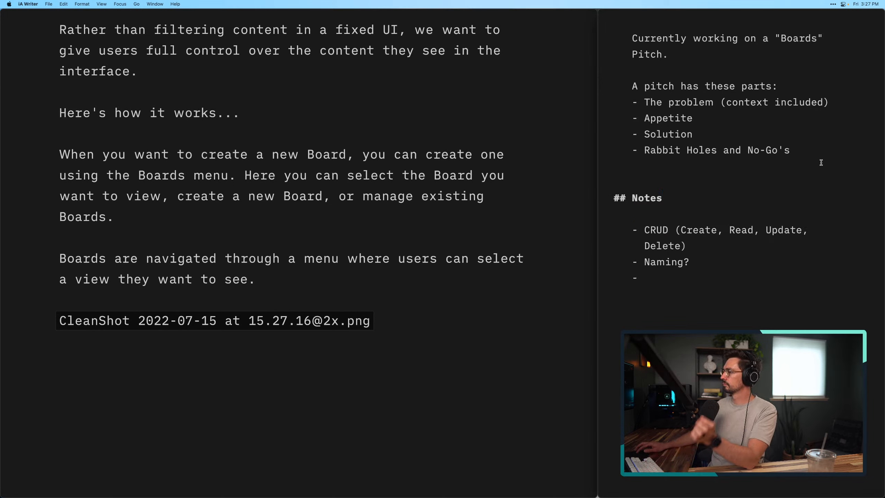
{"action": "key", "text": "Return"}
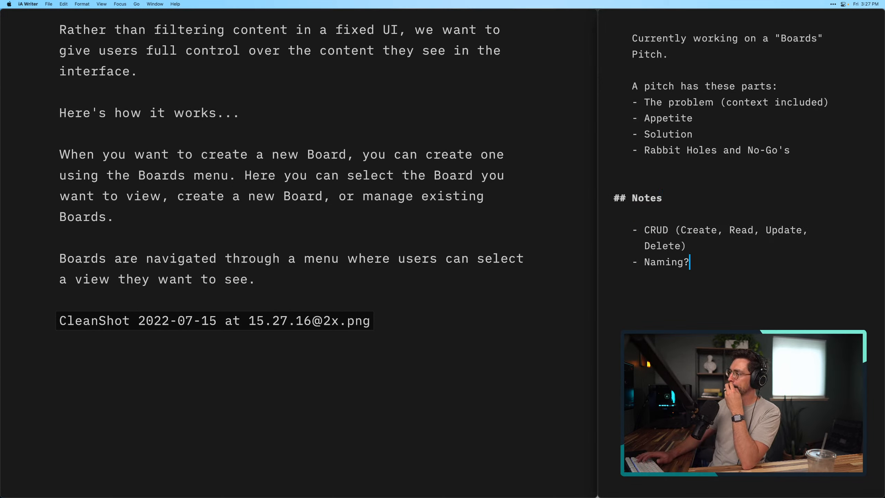
Delete the paragraph "Boards are navigated through a menu where users can select a view they want to see." and its extra blank lines
{"action": "left_click", "coordinate": [341, 354]}
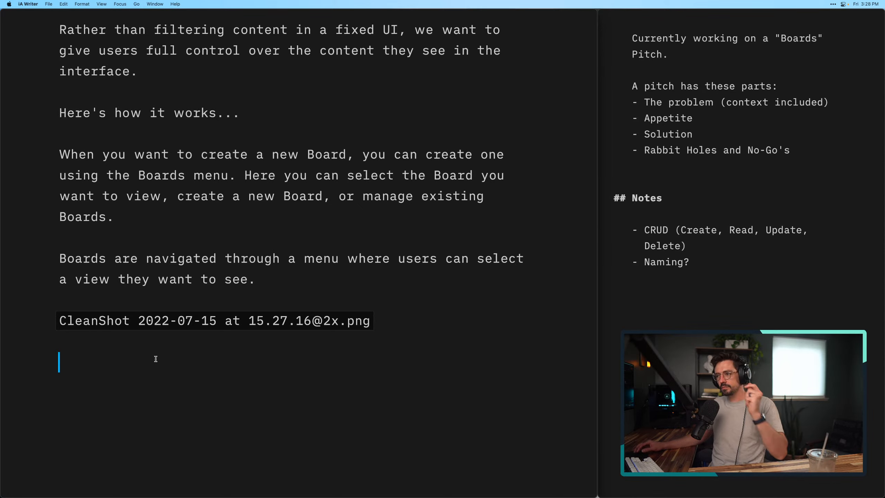
{"action": "scroll", "coordinate": [156, 359], "scroll_direction": "up", "scroll_amount": 5}
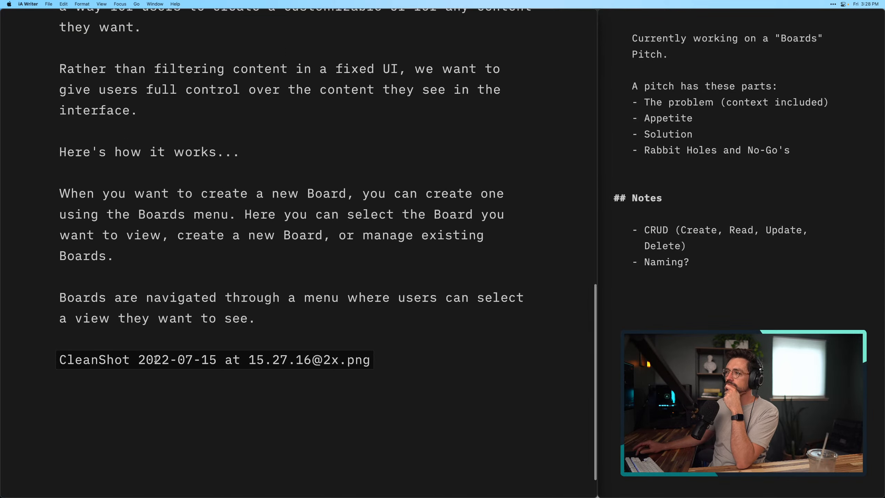
{"action": "scroll", "coordinate": [156, 358], "scroll_direction": "down", "scroll_amount": 3}
{"action": "scroll", "coordinate": [156, 358], "scroll_direction": "down", "scroll_amount": 3}
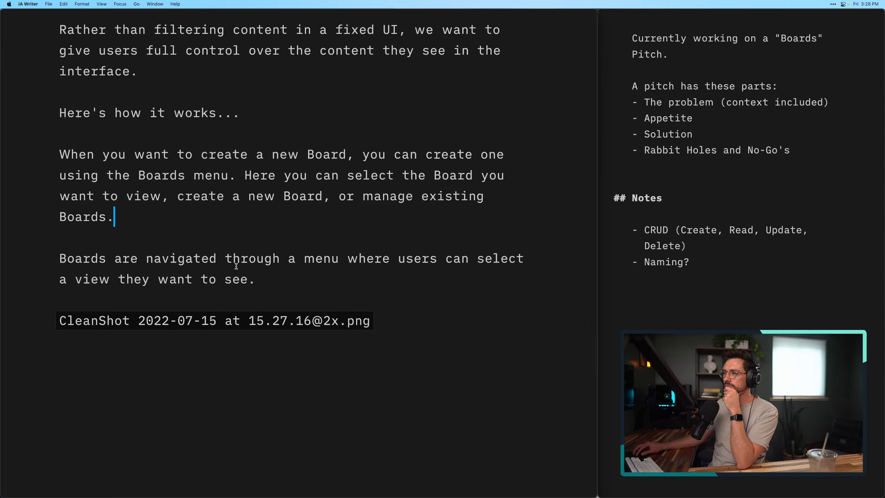
{"action": "left_click_drag", "start_coordinate": [264, 280], "coordinate": [54, 255]}
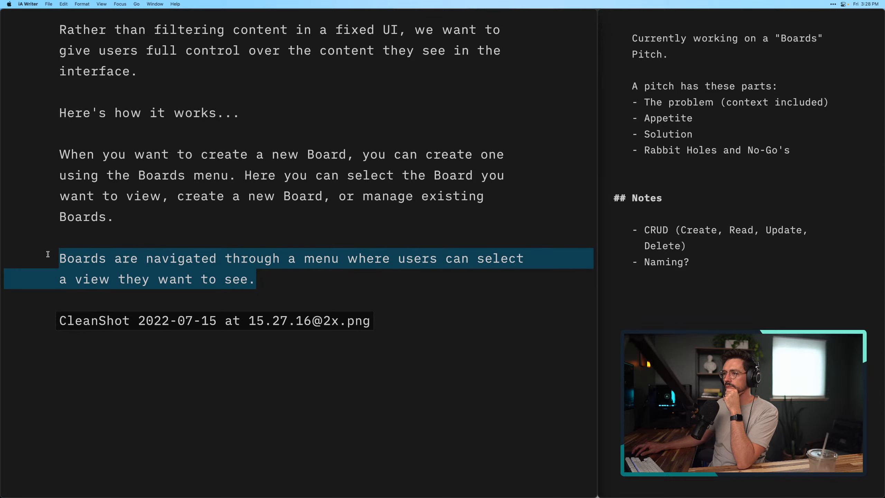
{"action": "key", "text": "BackSpace"}
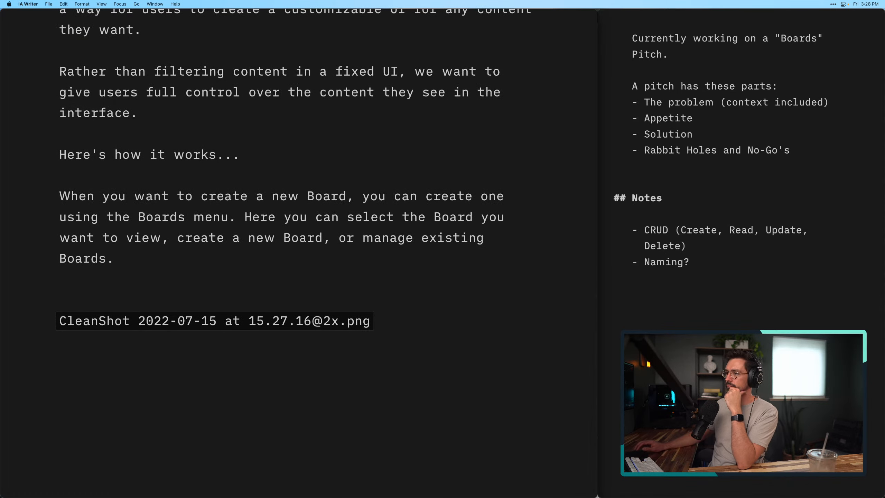
{"action": "key", "text": "BackSpace"}
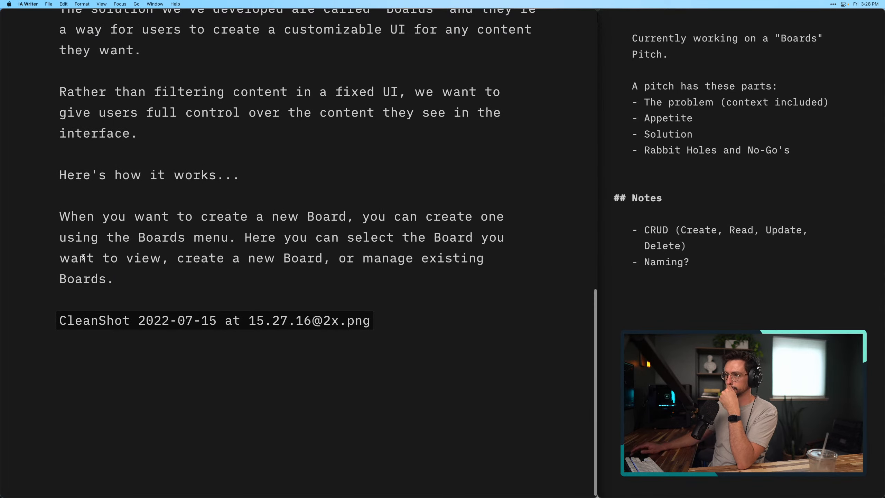
{"action": "left_click", "coordinate": [164, 373]}
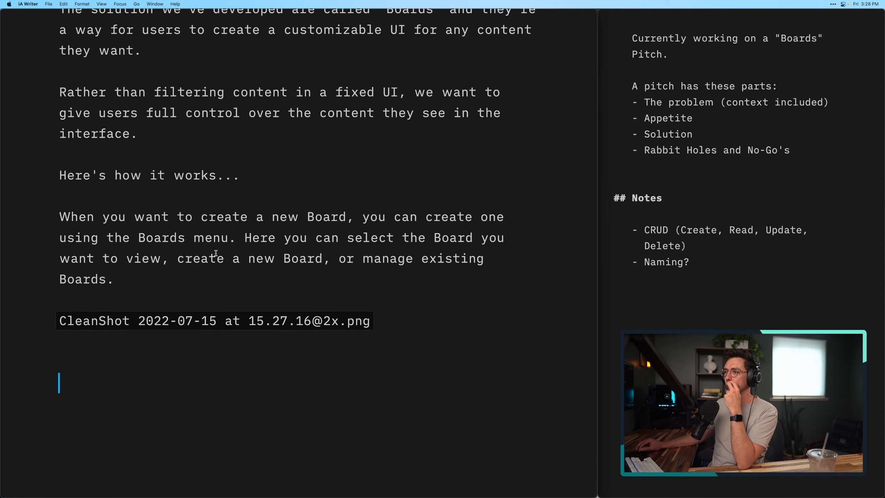
Below "Here's how it works...", add the paragraph "Boards are created, selected, and managed through the Boards menu."
{"action": "left_click", "coordinate": [249, 182]}
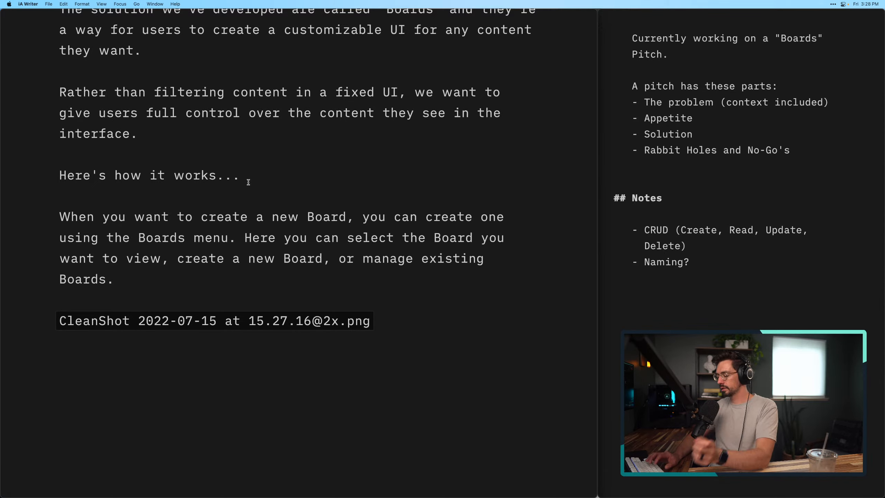
{"action": "key", "text": "Return"}
{"action": "key", "text": "Return"}
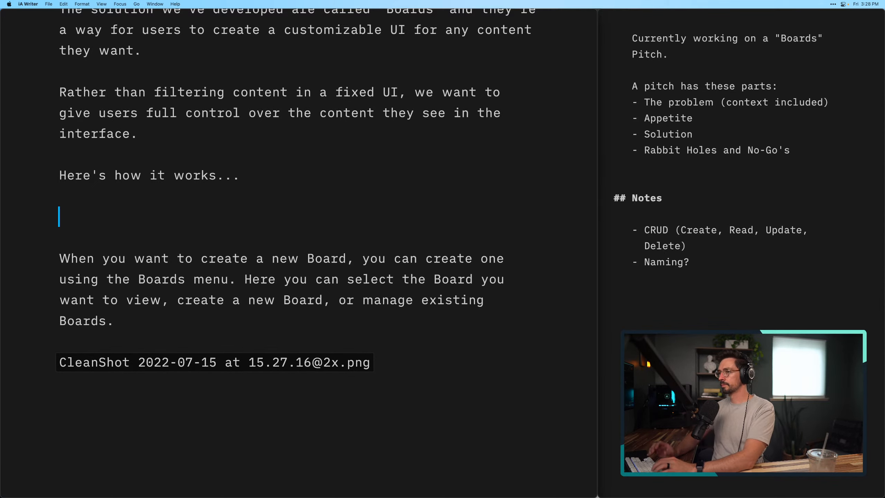
{"action": "type", "text": "Boards are "}
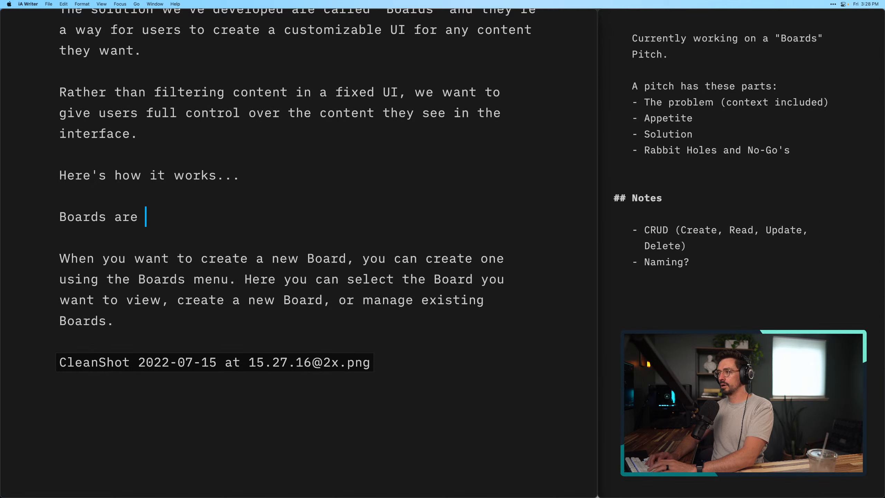
{"action": "type", "text": "created, m"}
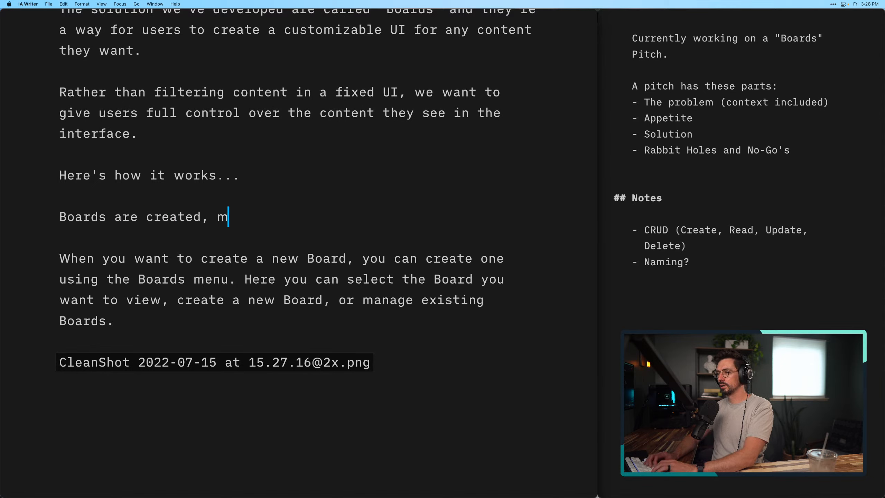
{"action": "key", "text": "BackSpace"}
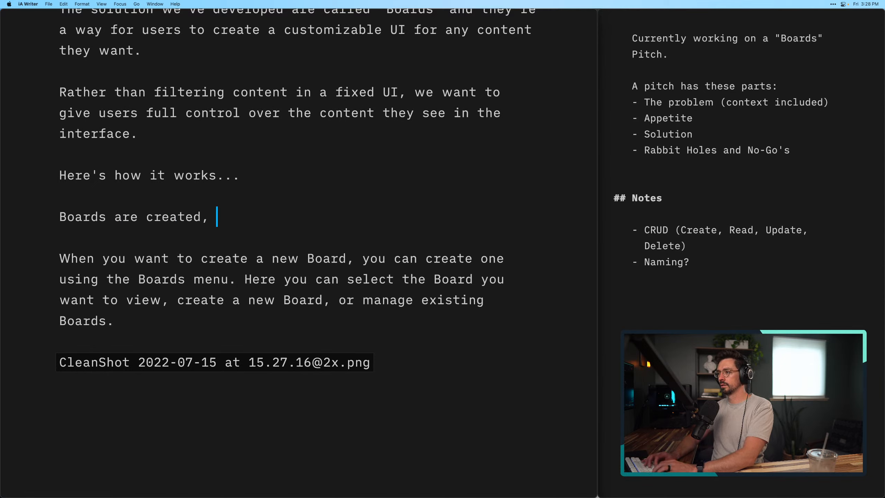
{"action": "type", "text": "selected"}
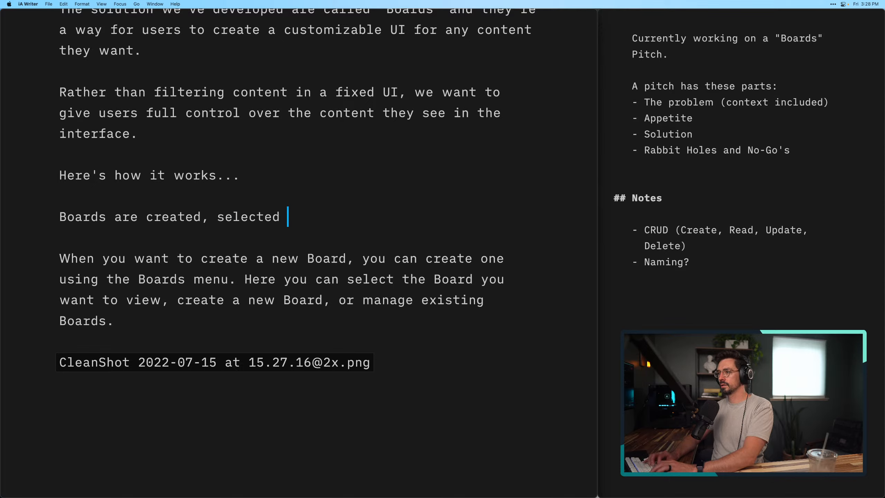
{"action": "key", "text": "BackSpace"}
{"action": "type", "text": ", and man"}
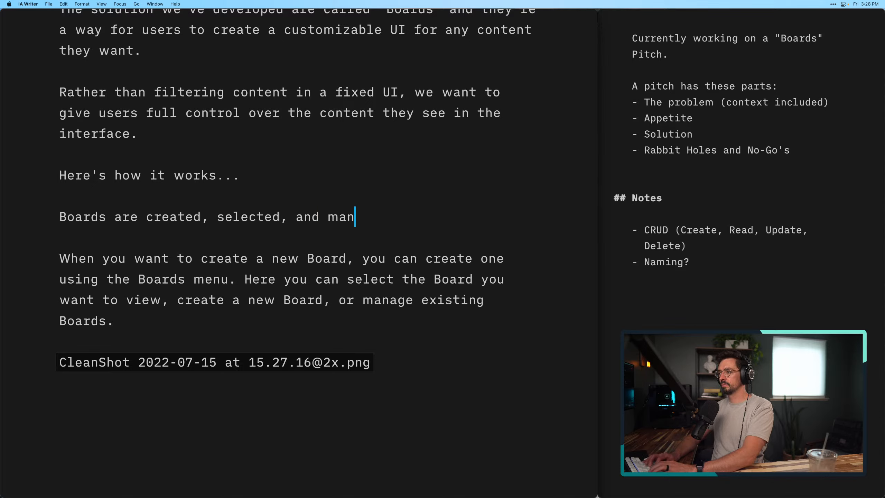
{"action": "type", "text": "aged th"}
{"action": "key", "text": "BackSpace"}
{"action": "key", "text": "BackSpace"}
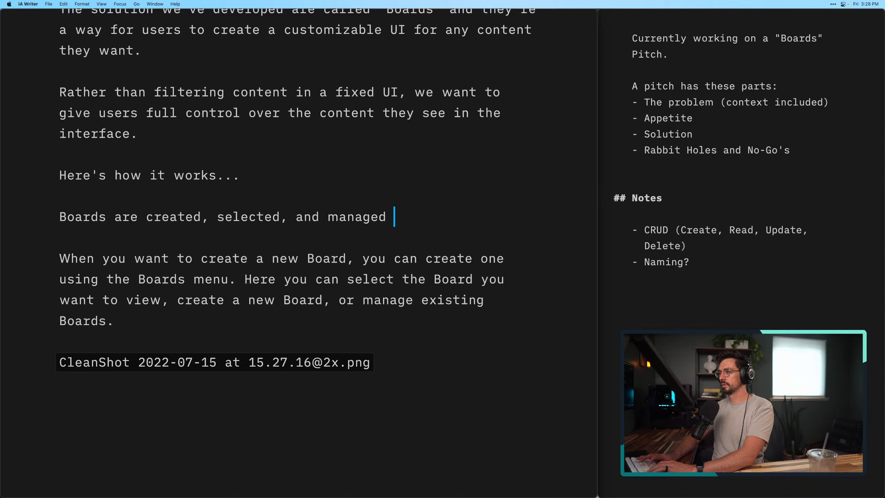
{"action": "type", "text": "through the R"}
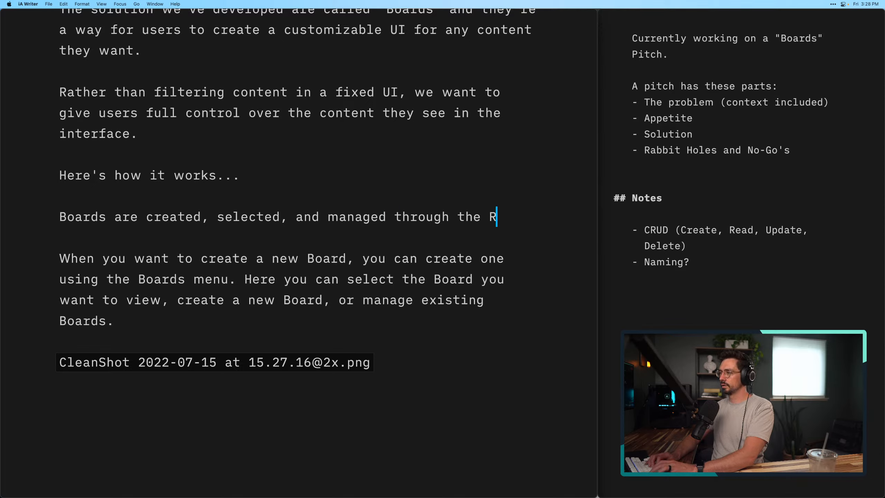
{"action": "key", "text": "BackSpace"}
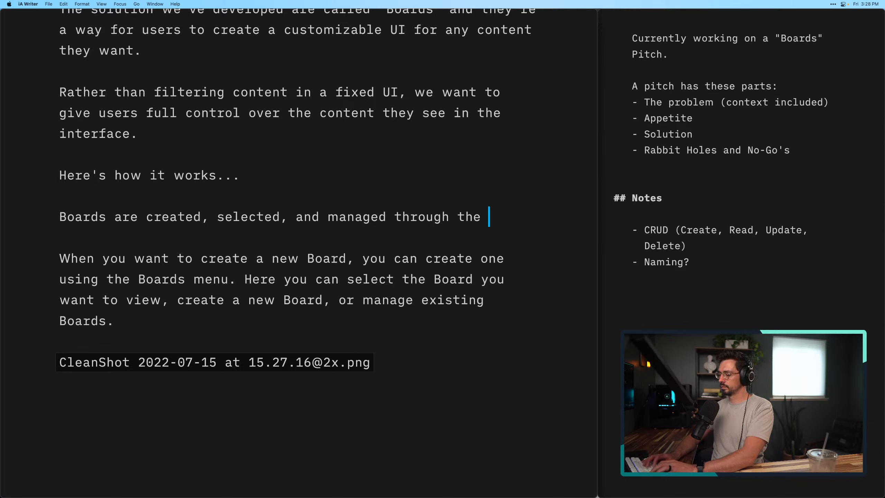
{"action": "type", "text": "Boards me"}
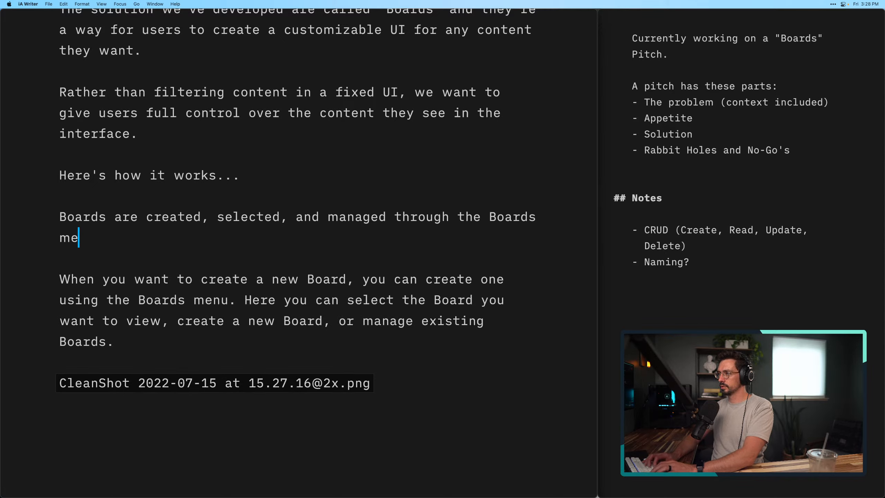
{"action": "type", "text": "nu."}
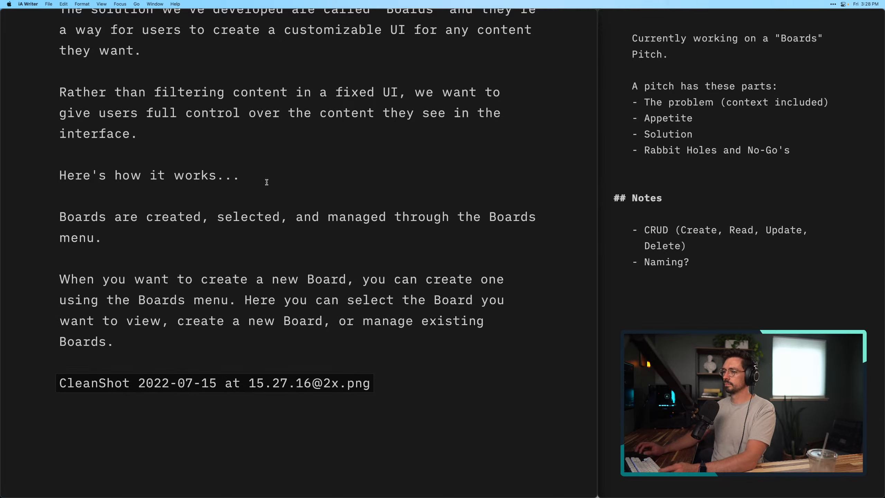
Move the captured image between the "Boards menu." sentence and the "When you want to create a new Board" paragraph, with a blank line on each side
{"action": "left_click_drag", "start_coordinate": [402, 387], "coordinate": [91, 258]}
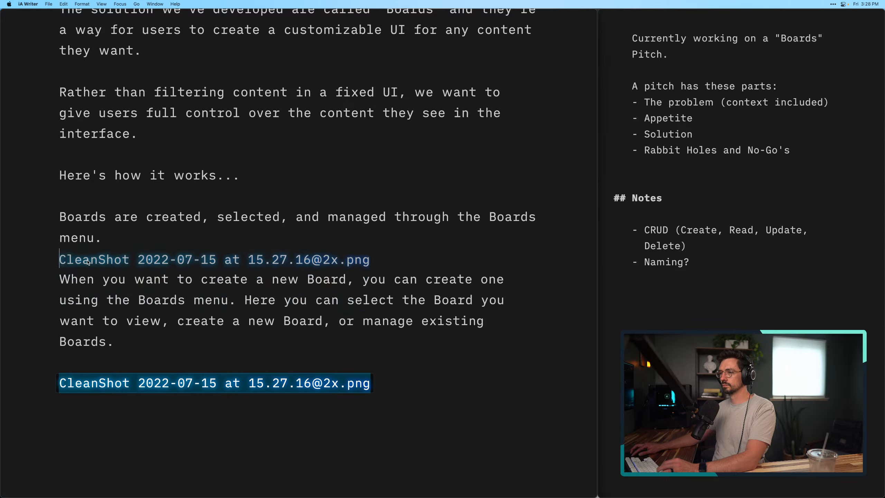
{"action": "left_click", "coordinate": [108, 236]}
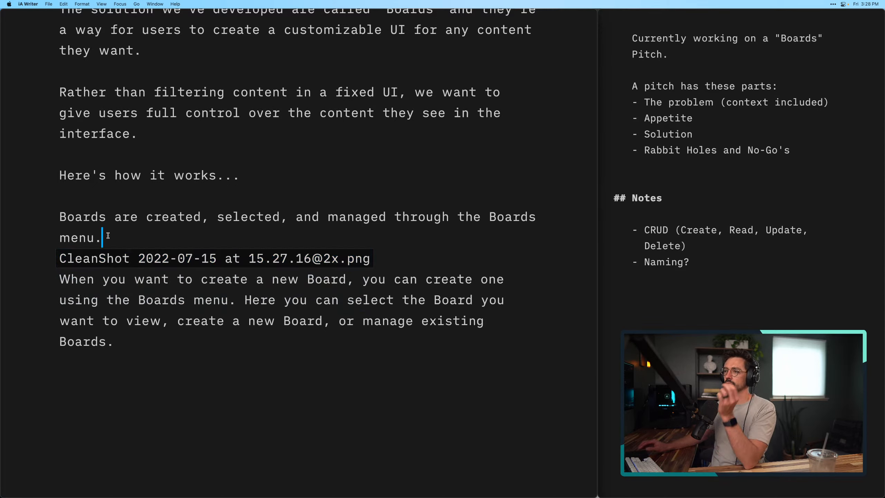
{"action": "key", "text": "Return"}
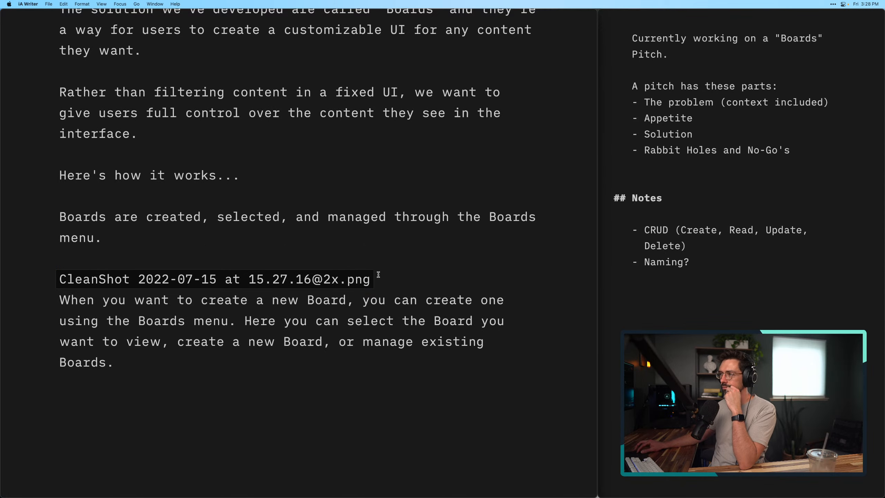
{"action": "triple_click", "coordinate": [395, 276]}
{"action": "key", "text": "Return"}
{"action": "key", "text": "Return"}
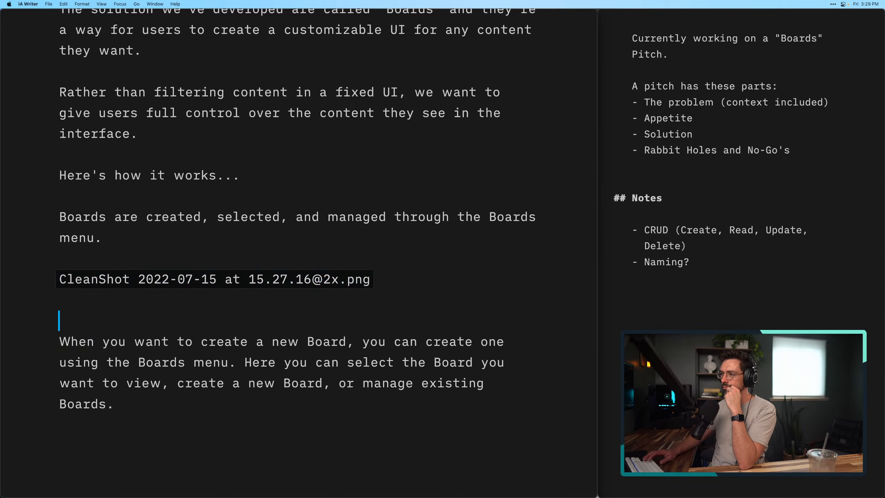
{"action": "key", "text": "BackSpace"}
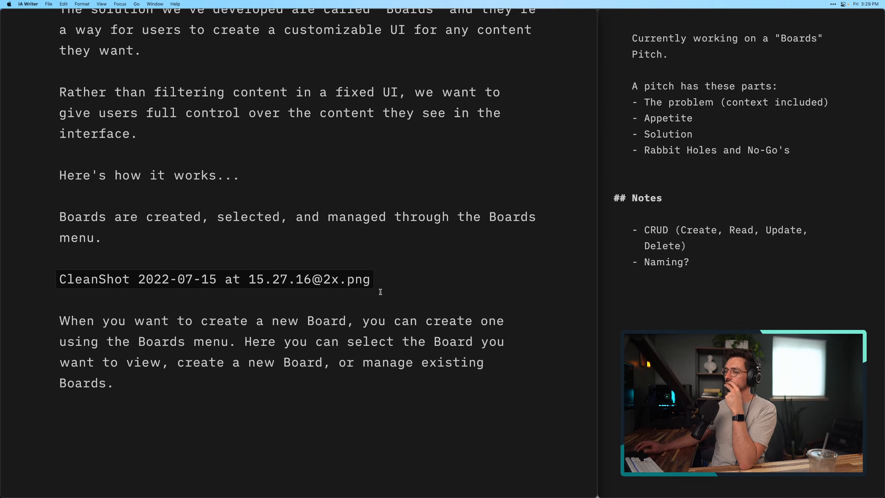
{"action": "left_click", "coordinate": [395, 401]}
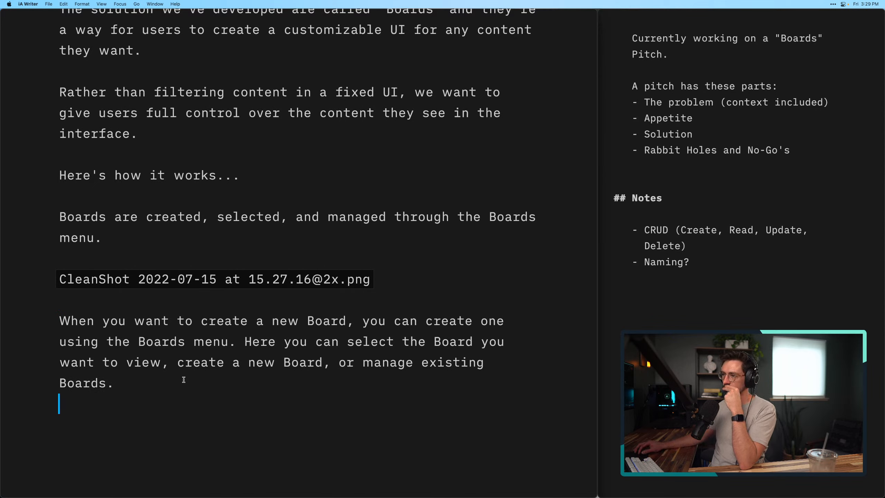
Start a new paragraph below the captured image with the text "Once a Board is created", keeping a blank line after the image
{"action": "triple_click", "coordinate": [432, 272]}
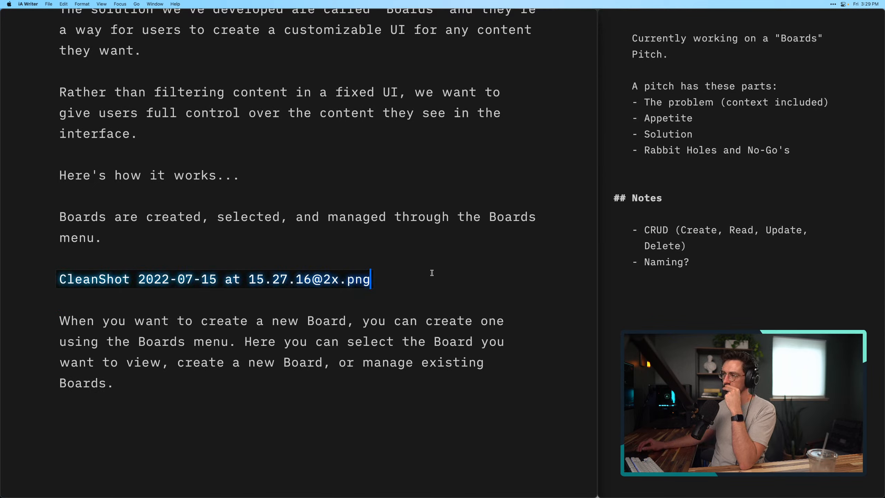
{"action": "key", "text": "Return"}
{"action": "key", "text": "Return"}
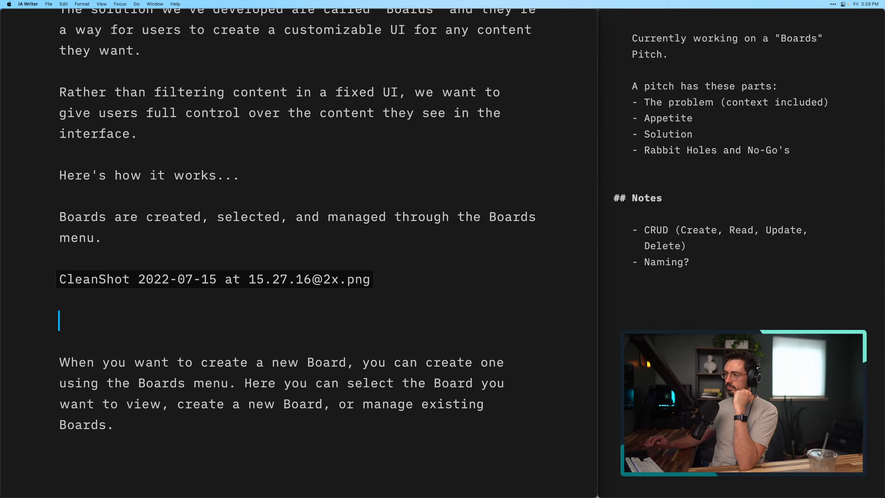
{"action": "type", "text": "BoRDS"}
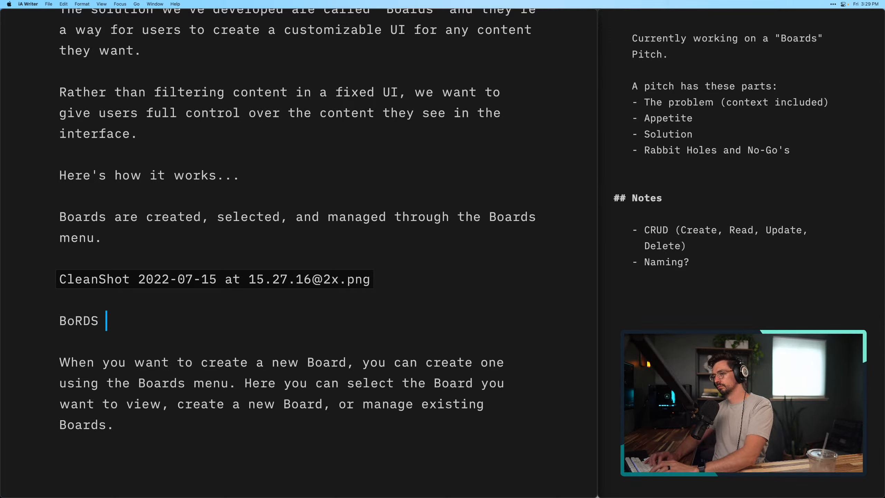
{"action": "key", "text": "alt+BackSpace"}
{"action": "type", "text": "Boards"}
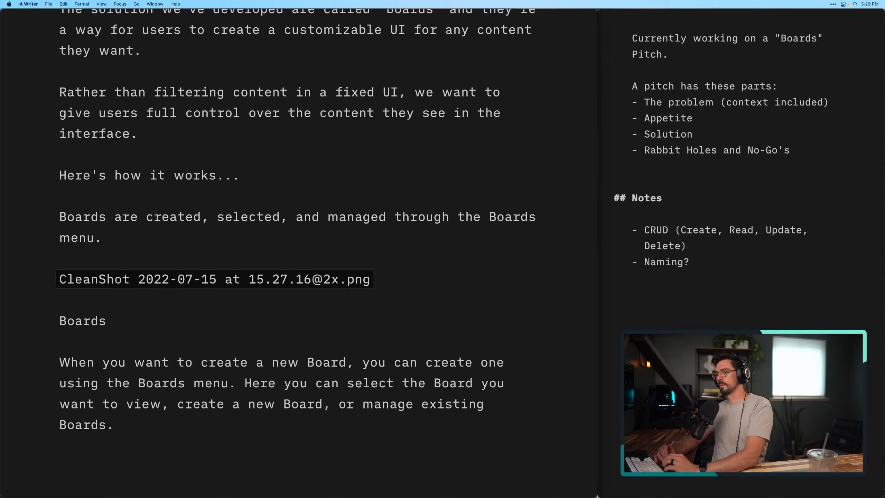
{"action": "key", "text": "alt+BackSpace"}
{"action": "type", "text": "Once a boa"}
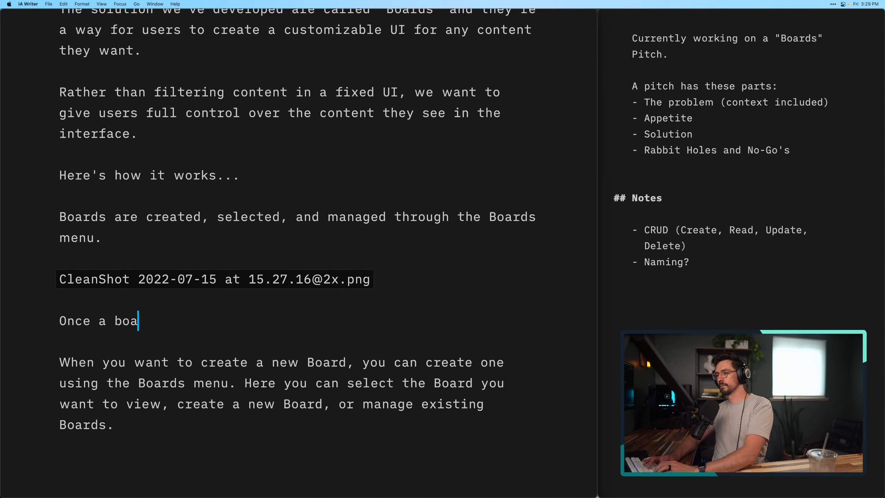
{"action": "key", "text": "alt+BackSpace"}
{"action": "type", "text": "Boa"}
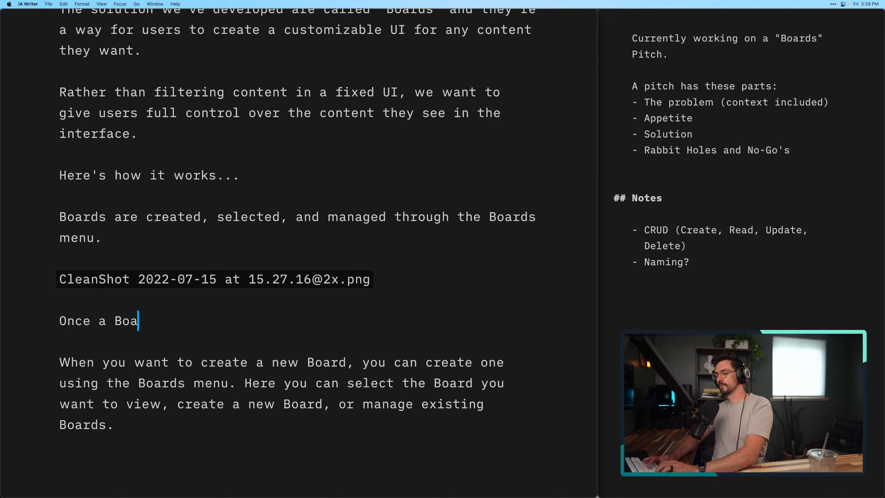
{"action": "type", "text": "rd is created"}
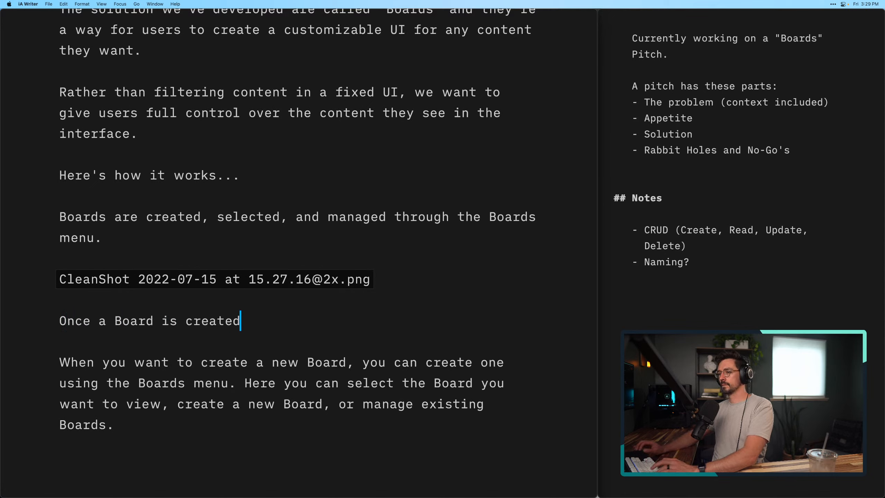
Delete the "When you want to create a new Board" paragraph and continue the sentence above it with ", you can"
{"action": "left_click_drag", "start_coordinate": [438, 422], "coordinate": [294, 320]}
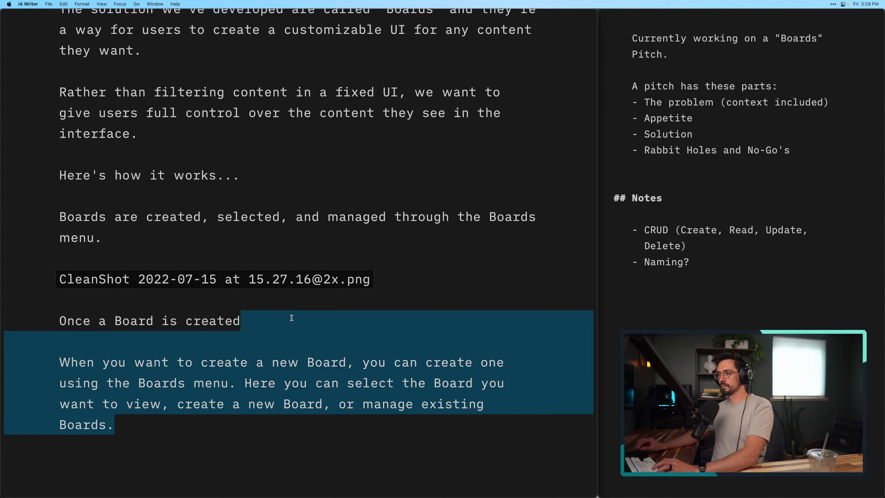
{"action": "key", "text": "BackSpace"}
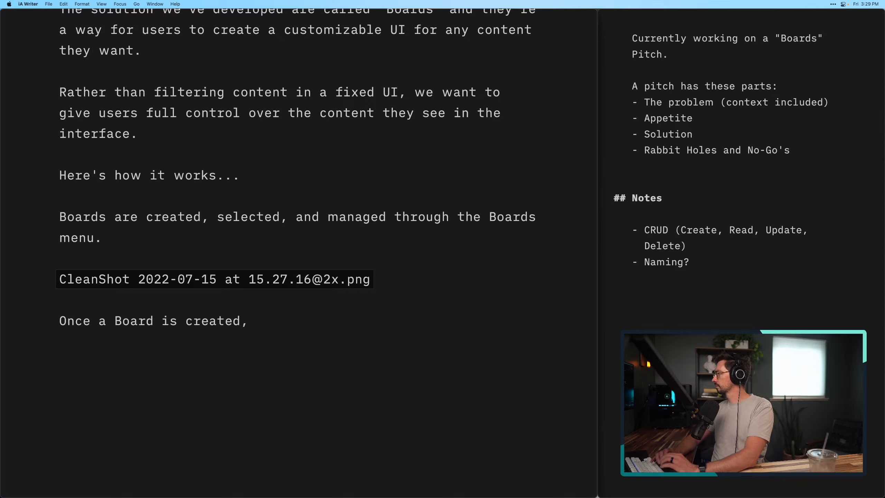
{"action": "type", "text": ", users can"}
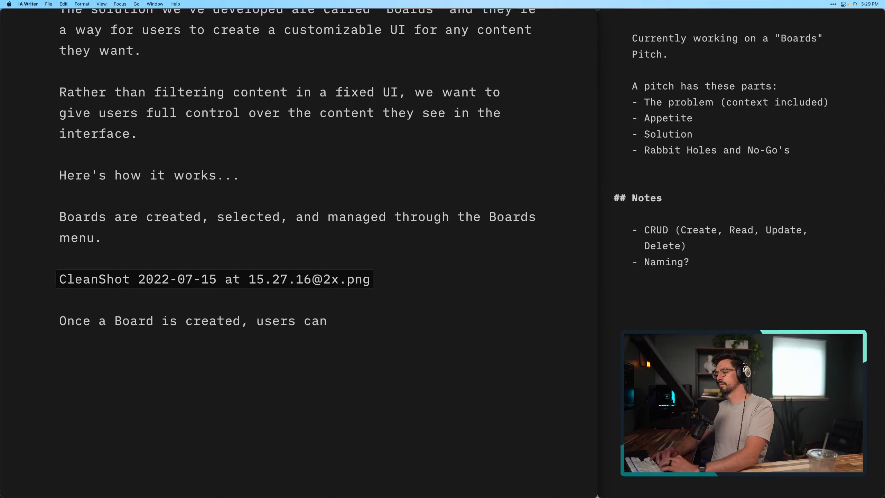
{"action": "key", "text": "alt+BackSpace"}
{"action": "key", "text": "alt+BackSpace"}
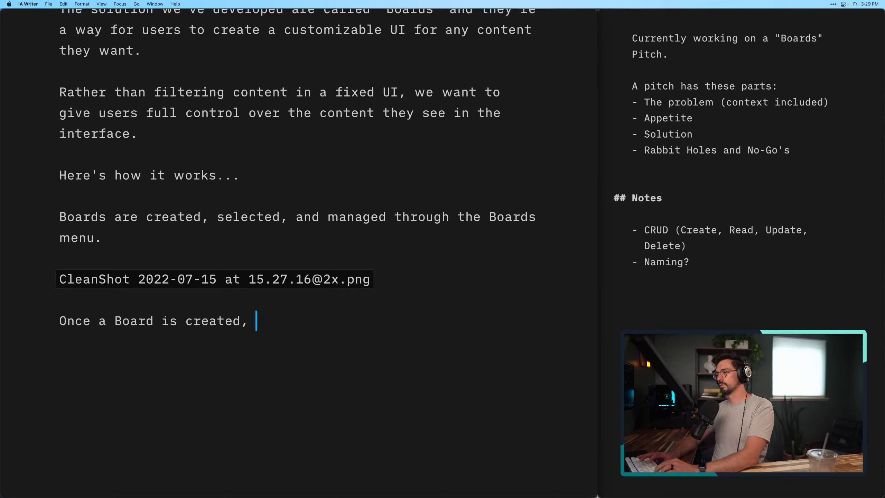
{"action": "type", "text": "you can "}
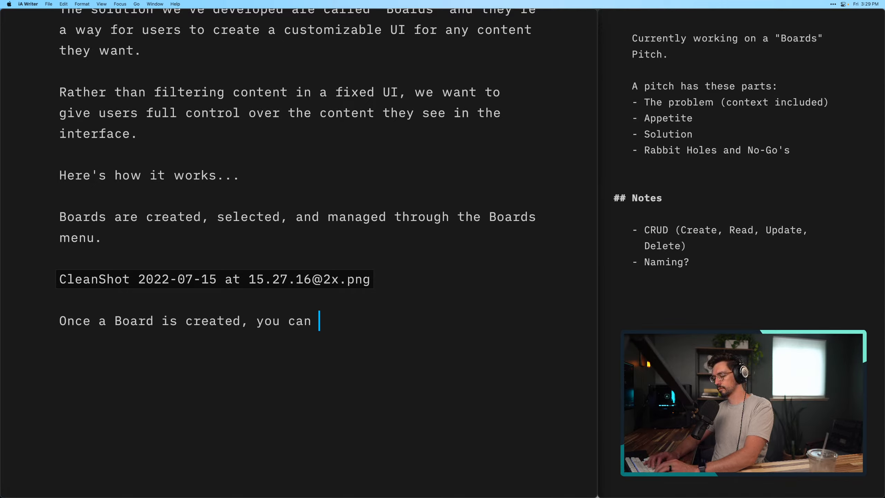
{"action": "type", "text": "customize "}
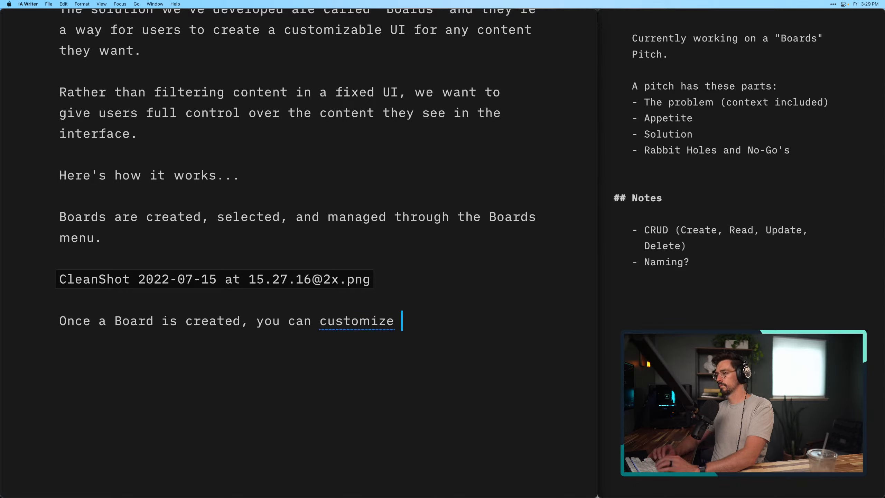
{"action": "type", "text": "what cont"}
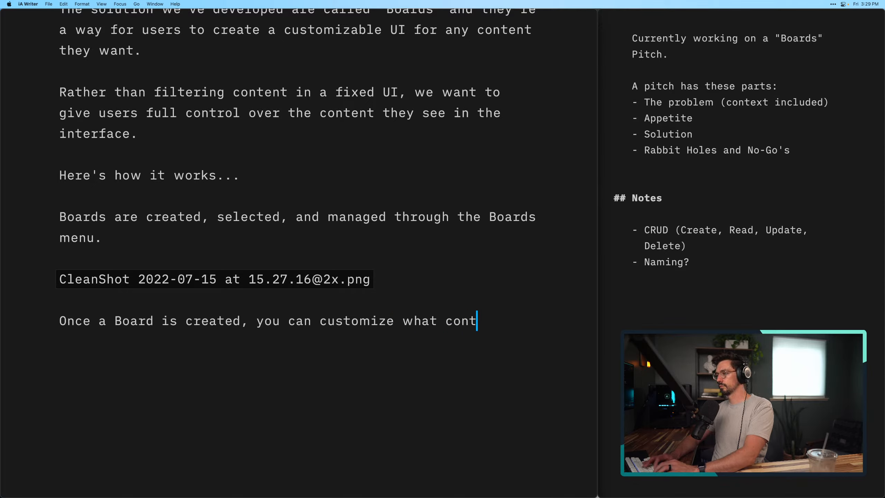
{"action": "type", "text": "ent you "}
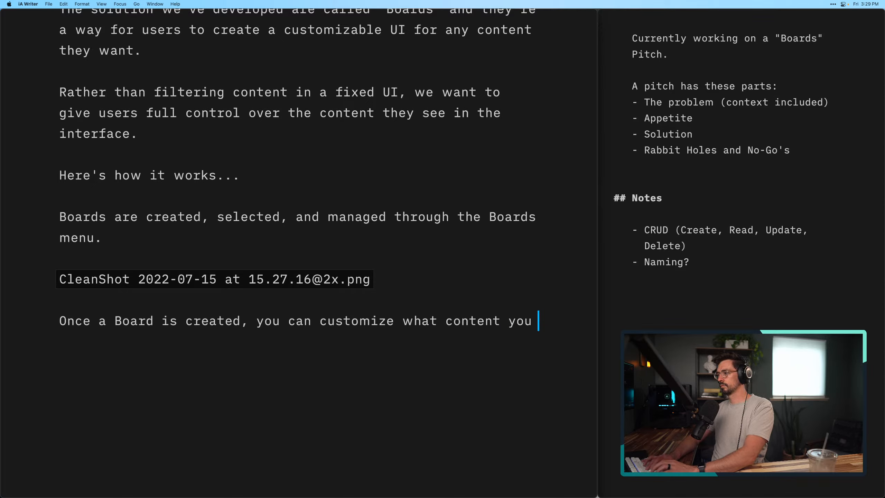
{"action": "type", "text": "want on that "}
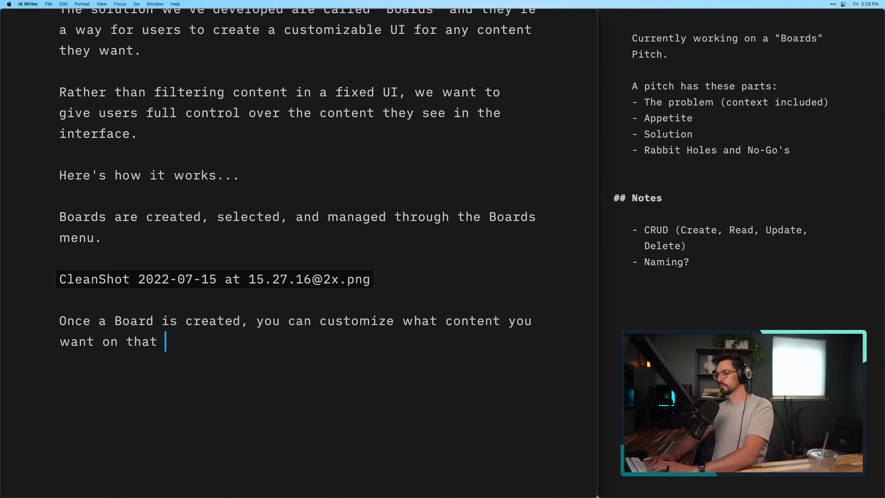
{"action": "type", "text": "board."}
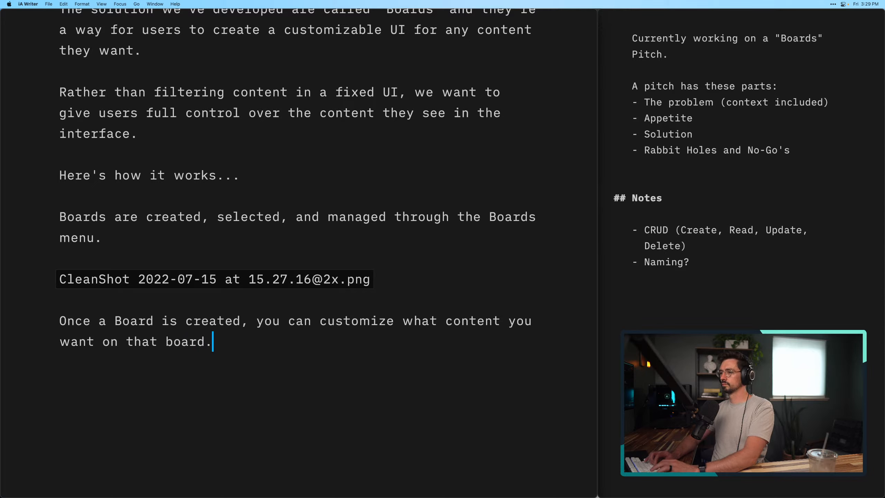
Finish the sentence with "customize what content you want on that Board." and start a new paragraph after a blank line
{"action": "key", "text": "alt+BackSpace"}
{"action": "type", "text": "Board."}
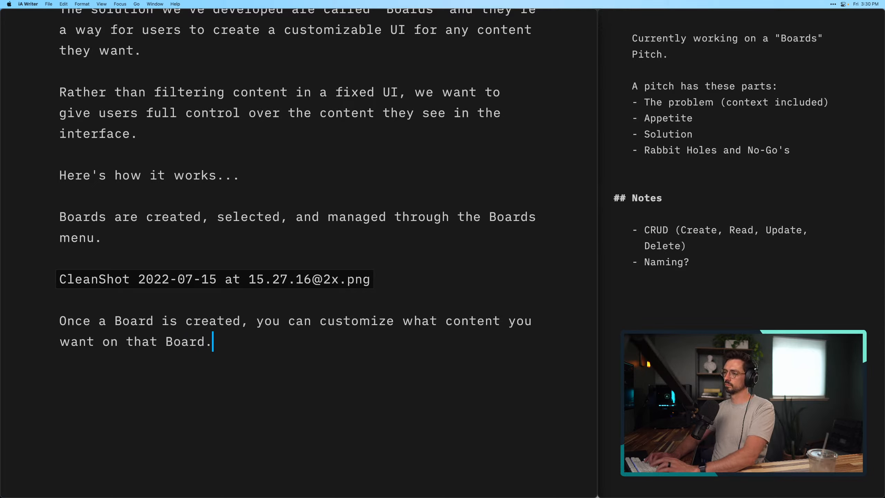
{"action": "key", "text": "Return"}
{"action": "key", "text": "Return"}
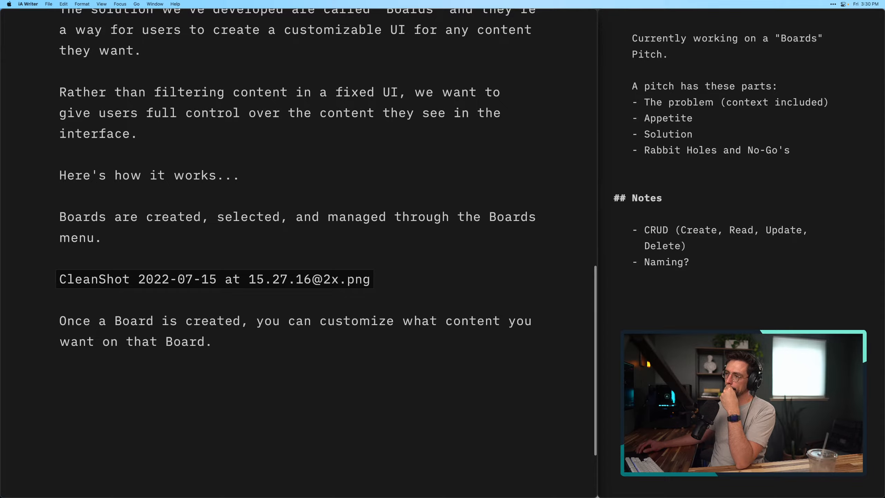
{"action": "scroll", "coordinate": [327, 249], "scroll_direction": "down", "scroll_amount": 3}
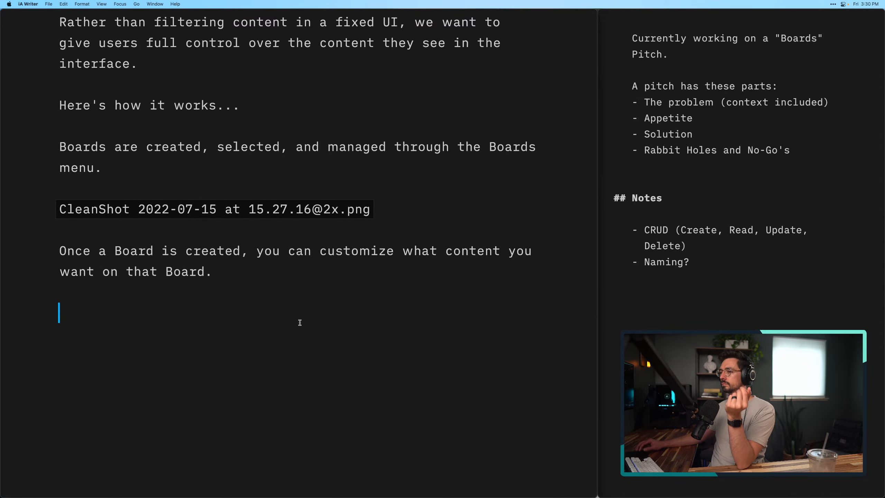
Switch to Figma and duplicate the whole Board menu wireframe with its label and arrow, placing the copy directly below the original
{"action": "key", "text": "super+Tab"}
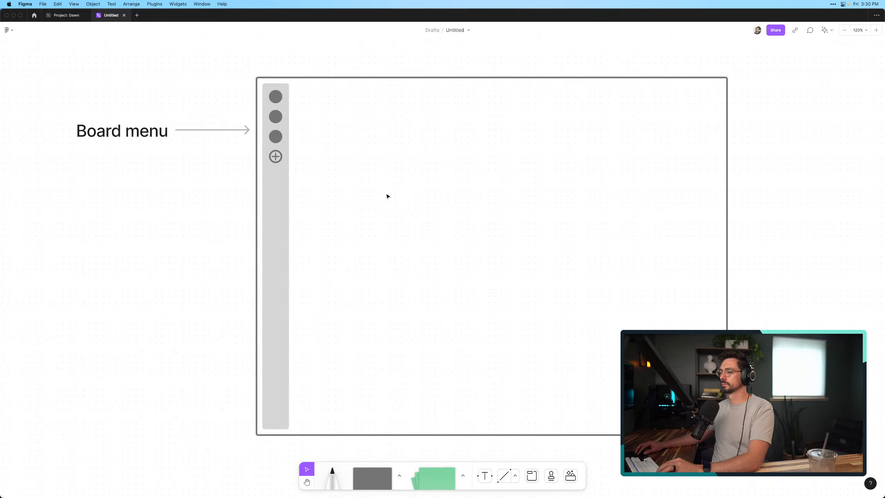
{"action": "scroll", "coordinate": [380, 194], "scroll_direction": "down", "scroll_amount": 5}
{"action": "left_click_drag", "start_coordinate": [218, 130], "coordinate": [629, 368]}
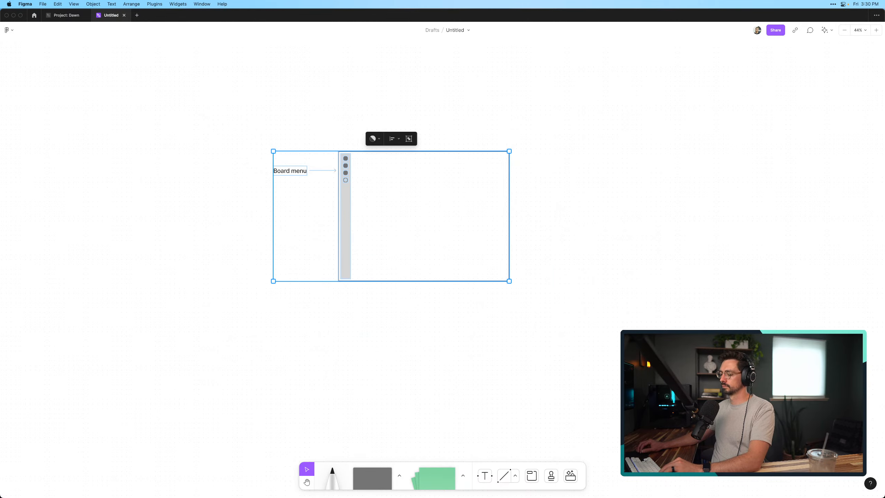
{"action": "key", "text": "super+d"}
{"action": "key", "text": "shift+Right"}
{"action": "key", "text": "shift+Right"}
{"action": "key", "text": "shift+Right"}
{"action": "key", "text": "shift+Right"}
{"action": "key", "text": "shift+Right"}
{"action": "key", "text": "shift+Right"}
{"action": "key", "text": "shift+Right"}
{"action": "key", "text": "shift+Right"}
{"action": "key", "text": "shift+Right"}
{"action": "key", "text": "shift+Right"}
{"action": "key", "text": "shift+Right"}
{"action": "key", "text": "shift+Right"}
{"action": "key", "text": "shift+Right"}
{"action": "key", "text": "shift+Right"}
{"action": "key", "text": "shift+Right"}
{"action": "key", "text": "shift+Right"}
{"action": "key", "text": "shift+Right"}
{"action": "key", "text": "shift+Right"}
{"action": "key", "text": "shift+Right"}
{"action": "key", "text": "shift+Right"}
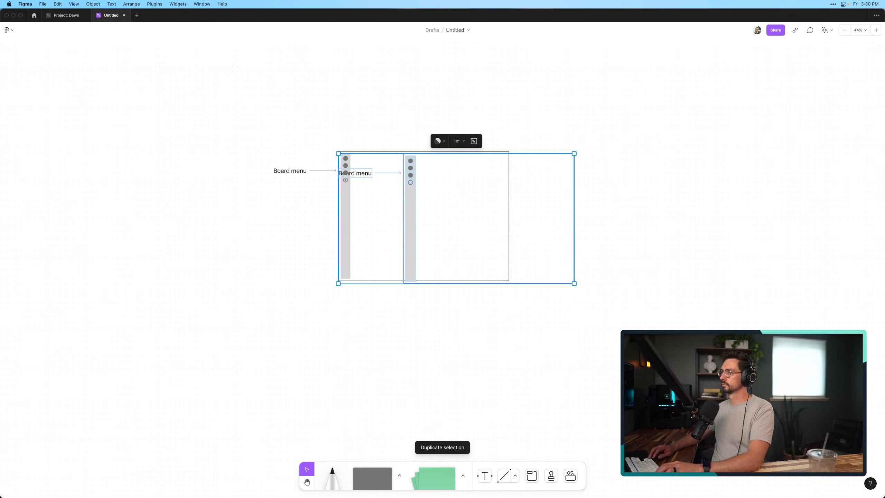
{"action": "key", "text": "shift+Right"}
{"action": "key", "text": "shift+Right"}
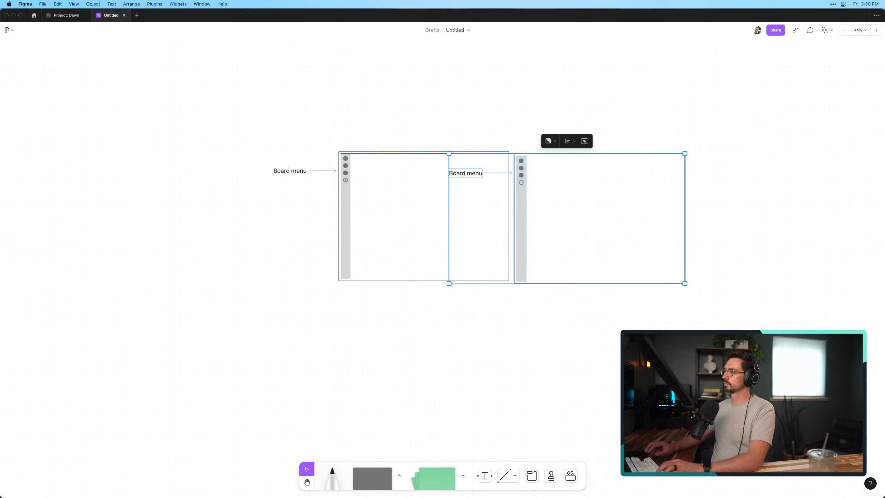
{"action": "left_click_drag", "start_coordinate": [520, 209], "coordinate": [345, 357]}
{"action": "left_click", "coordinate": [201, 366]}
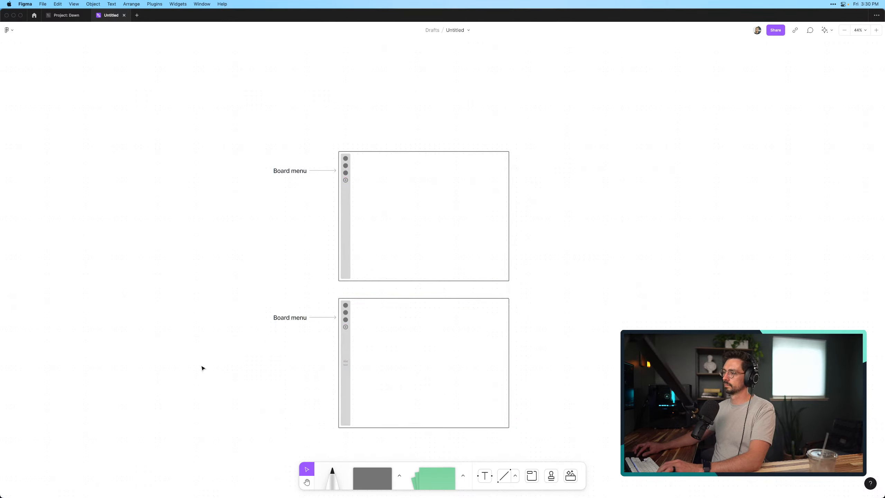
Fill the first circle in the copied wireframe's menu bar with black to mark the selected Board
{"action": "scroll", "coordinate": [251, 396], "scroll_direction": "up", "scroll_amount": 5}
{"action": "scroll", "coordinate": [252, 396], "scroll_direction": "right", "scroll_amount": 3}
{"action": "scroll", "coordinate": [253, 396], "scroll_direction": "down", "scroll_amount": 2}
{"action": "scroll", "coordinate": [282, 360], "scroll_direction": "right", "scroll_amount": 2}
{"action": "scroll", "coordinate": [316, 348], "scroll_direction": "up", "scroll_amount": 5}
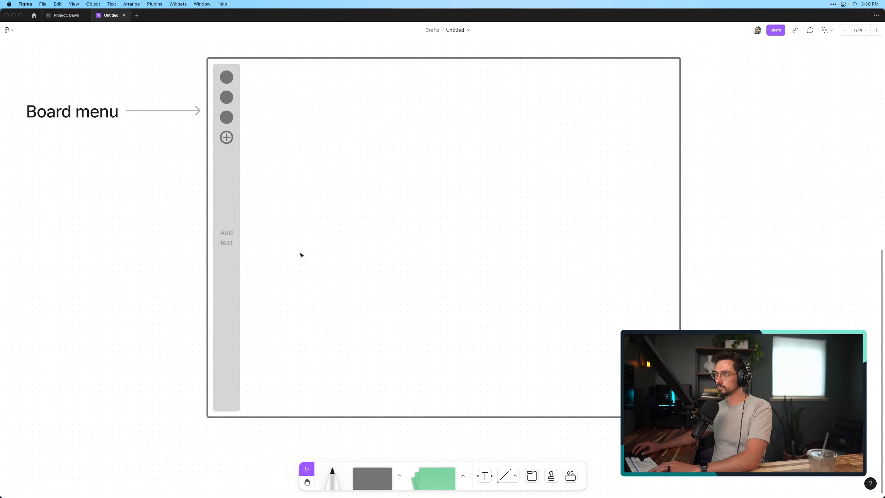
{"action": "left_click", "coordinate": [230, 78]}
{"action": "left_click", "coordinate": [230, 58]}
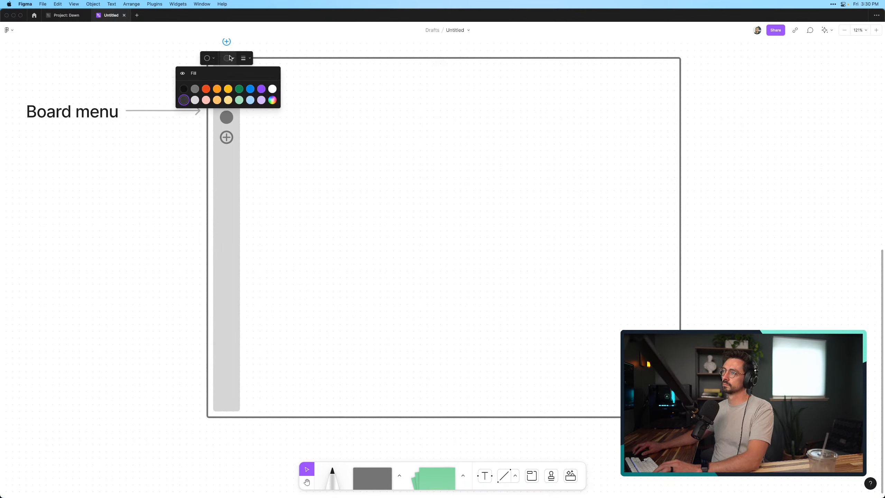
{"action": "left_click", "coordinate": [185, 91]}
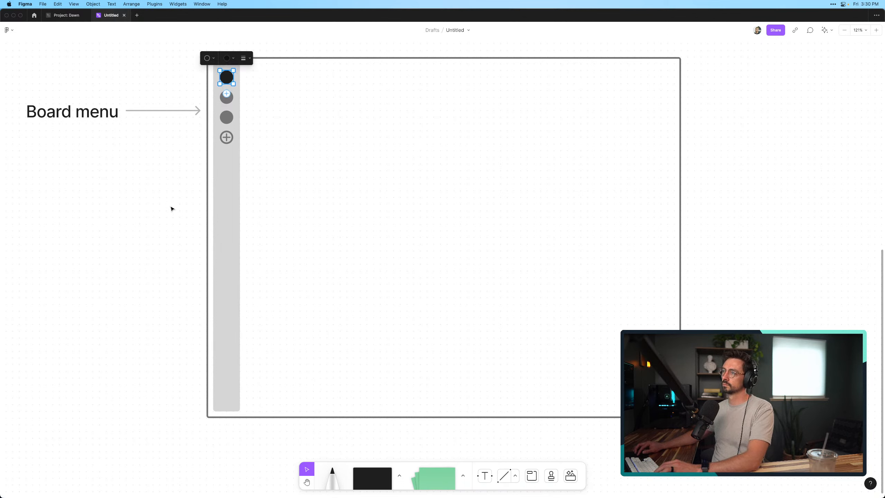
{"action": "left_click", "coordinate": [171, 209]}
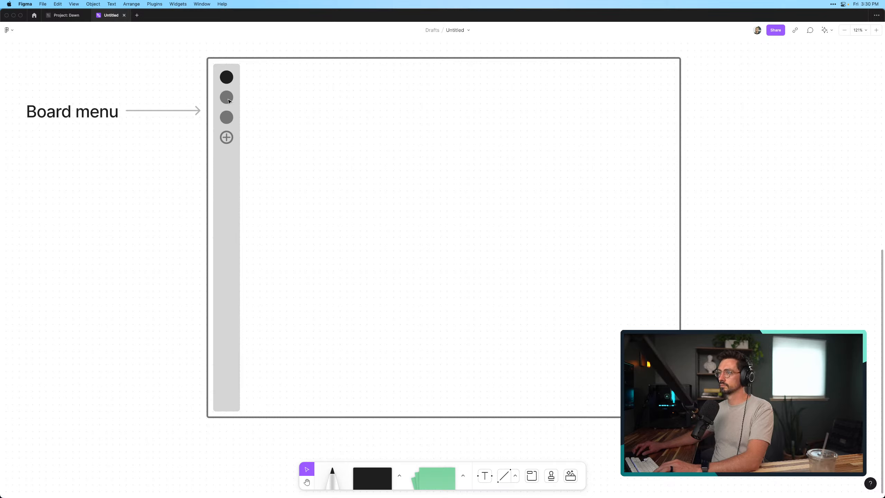
Add the text "Board Name" inside the copied frame, beside the black circle in the menu bar
{"action": "key", "text": "t"}
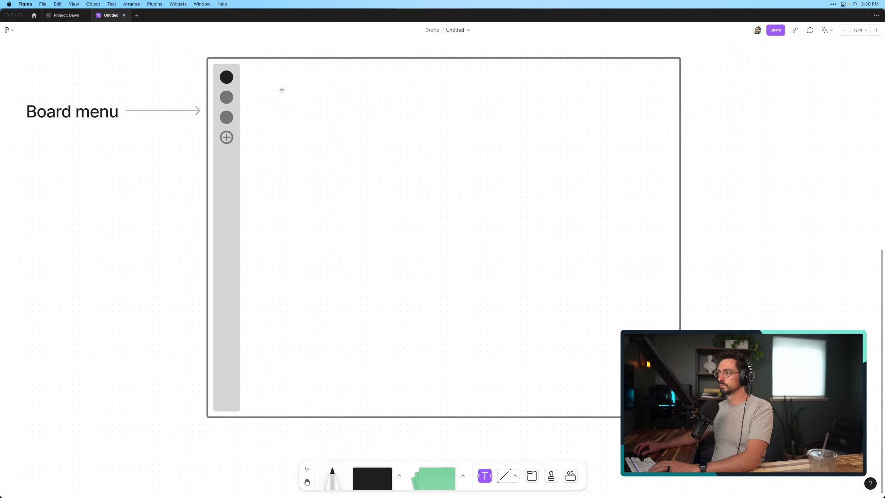
{"action": "left_click", "coordinate": [262, 76]}
{"action": "type", "text": "Board Name"}
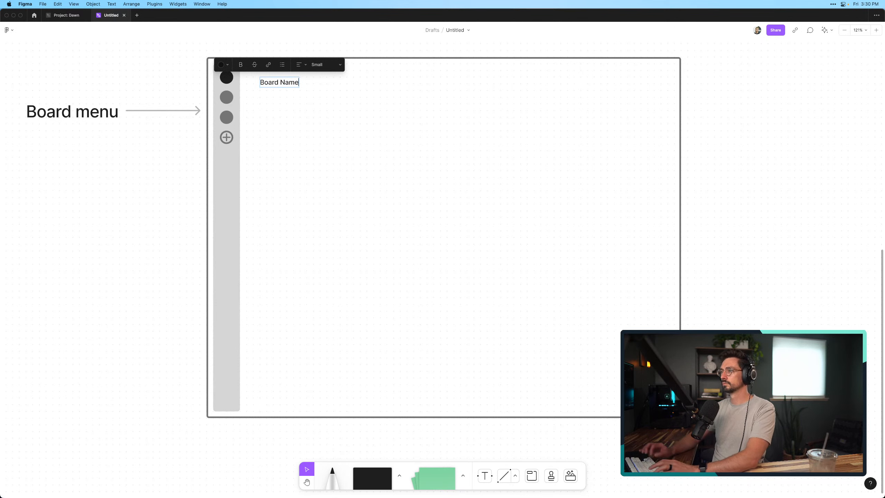
{"action": "key", "text": "Escape"}
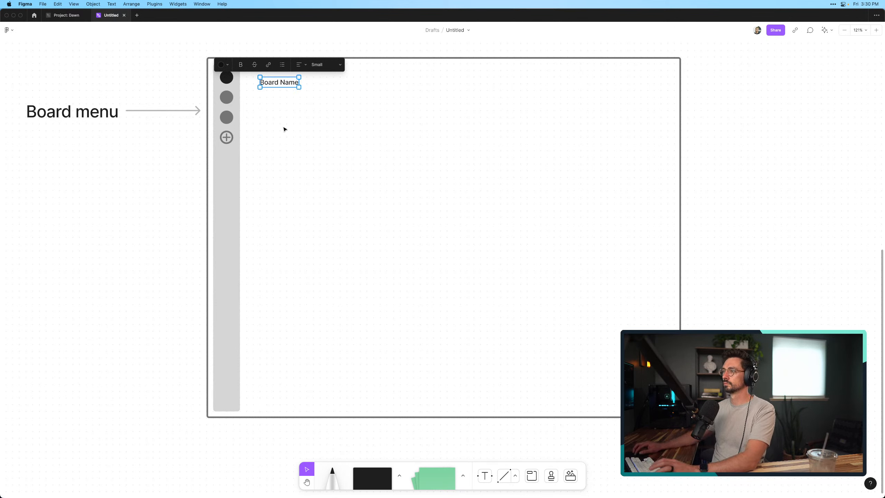
Set the "Board Name" text size to Medium and move it slightly up and closer to the menu bar
{"action": "double_click", "coordinate": [286, 84]}
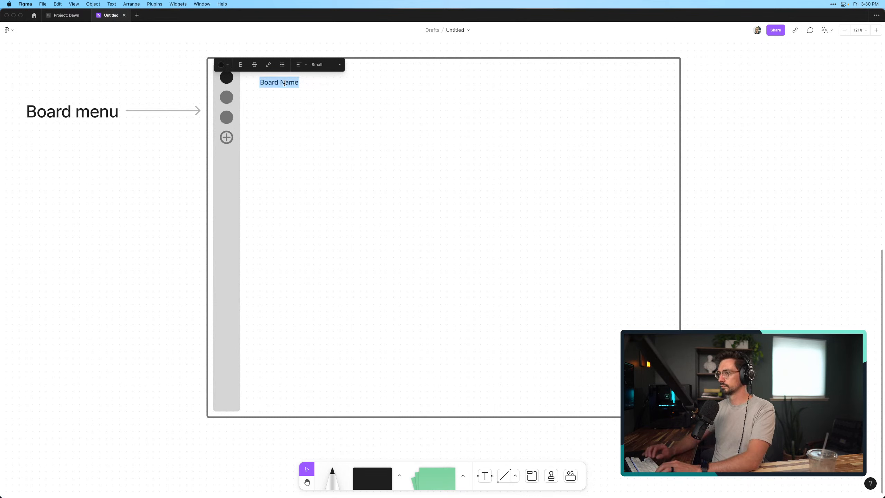
{"action": "key", "text": "Escape"}
{"action": "left_click", "coordinate": [315, 65]}
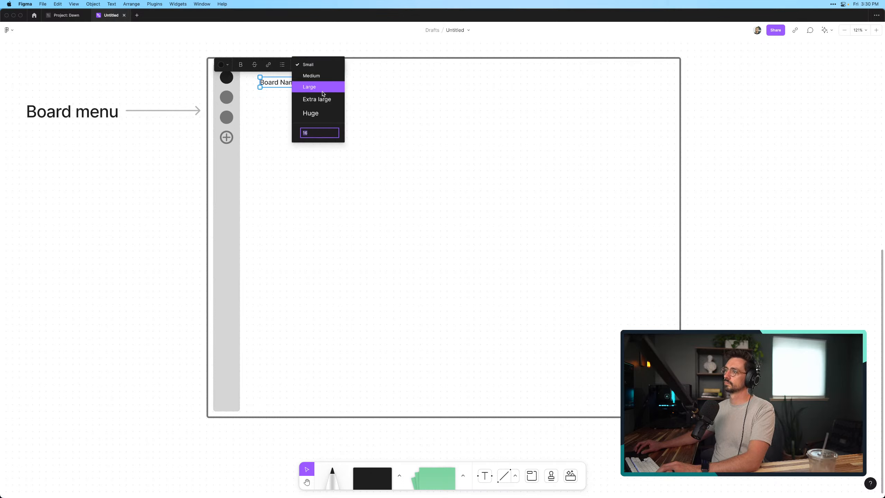
{"action": "left_click", "coordinate": [321, 76]}
{"action": "left_click", "coordinate": [344, 211]}
{"action": "mouse_move", "coordinate": [304, 90]}
{"action": "left_mouse_down"}
{"action": "mouse_move", "coordinate": [298, 74]}
{"action": "mouse_move", "coordinate": [295, 84]}
{"action": "left_mouse_up"}
{"action": "left_click", "coordinate": [328, 132]}
{"action": "scroll", "coordinate": [329, 131], "scroll_direction": "right", "scroll_amount": 2}
{"action": "scroll", "coordinate": [329, 132], "scroll_direction": "up", "scroll_amount": 1}
{"action": "left_click", "coordinate": [298, 162]}
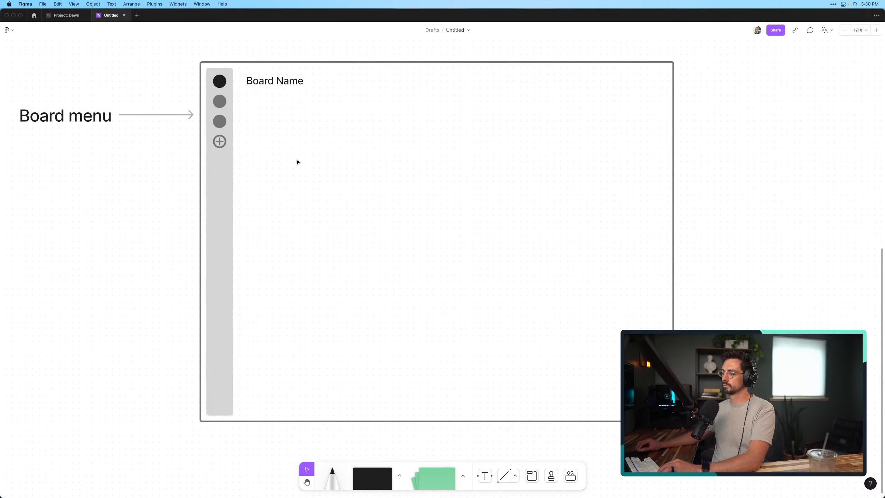
Draw a rectangular content block beneath "Board Name", aligned with the text's left edge, and fill it with dark gray
{"action": "left_click", "coordinate": [379, 479]}
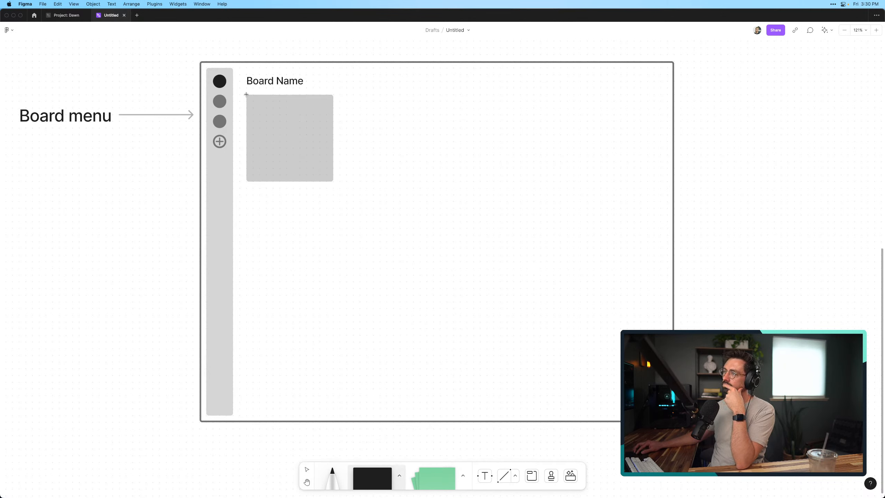
{"action": "left_click_drag", "start_coordinate": [247, 94], "coordinate": [356, 199]}
{"action": "left_click_drag", "start_coordinate": [367, 210], "coordinate": [359, 190]}
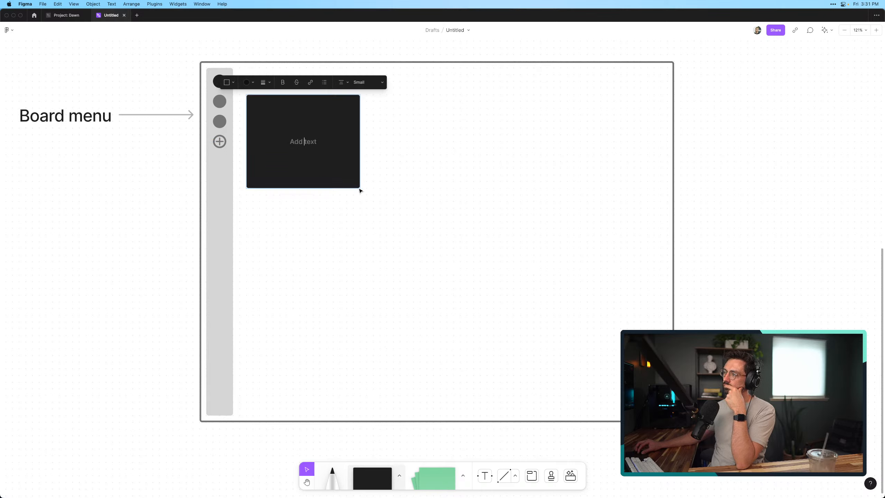
{"action": "left_click", "coordinate": [250, 82]}
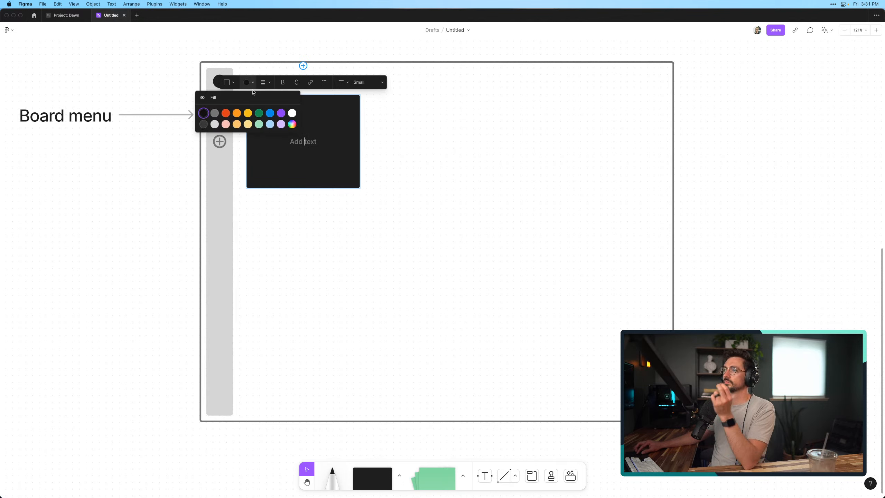
{"action": "left_click", "coordinate": [204, 125]}
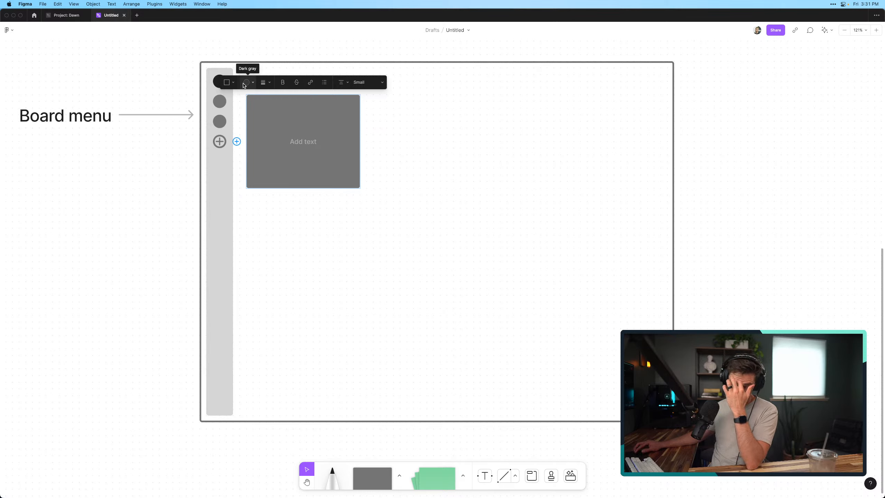
{"action": "left_click", "coordinate": [314, 216]}
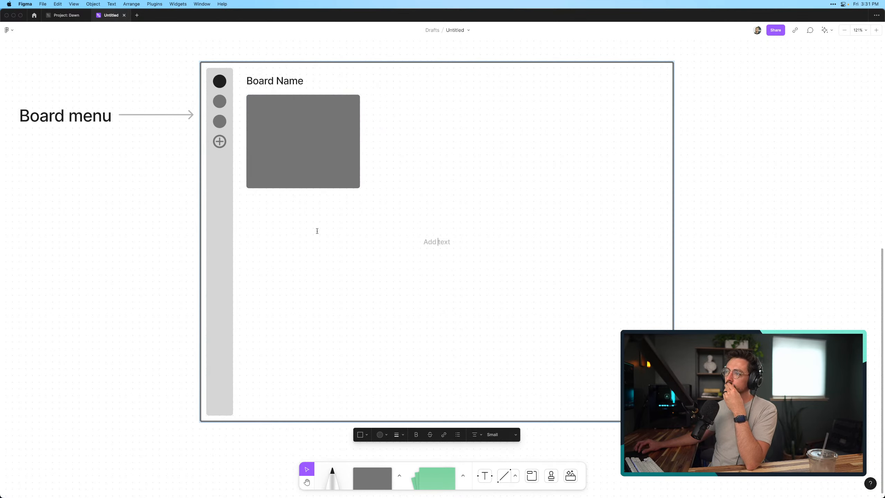
Duplicate the gray block directly below the original and stretch the copy down to the lower end of the menu bar
{"action": "left_click", "coordinate": [308, 135]}
{"action": "left_click_drag", "start_coordinate": [308, 136], "coordinate": [307, 248]}
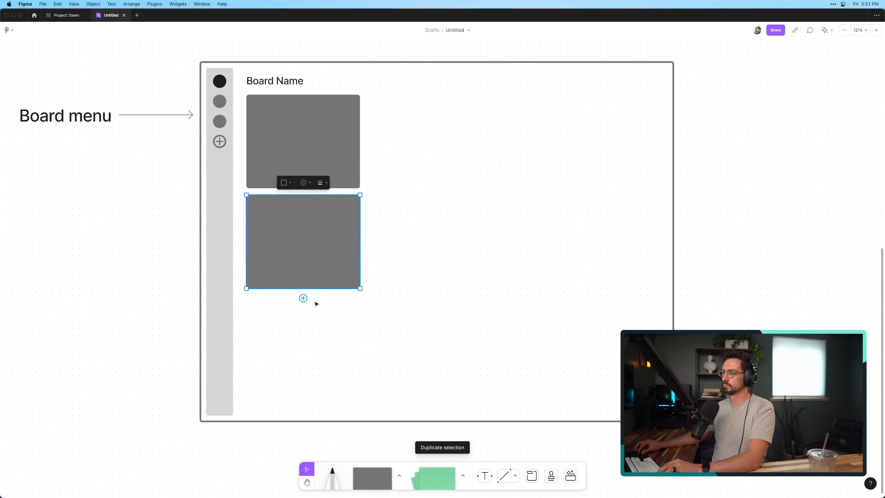
{"action": "left_click_drag", "start_coordinate": [314, 288], "coordinate": [312, 416]}
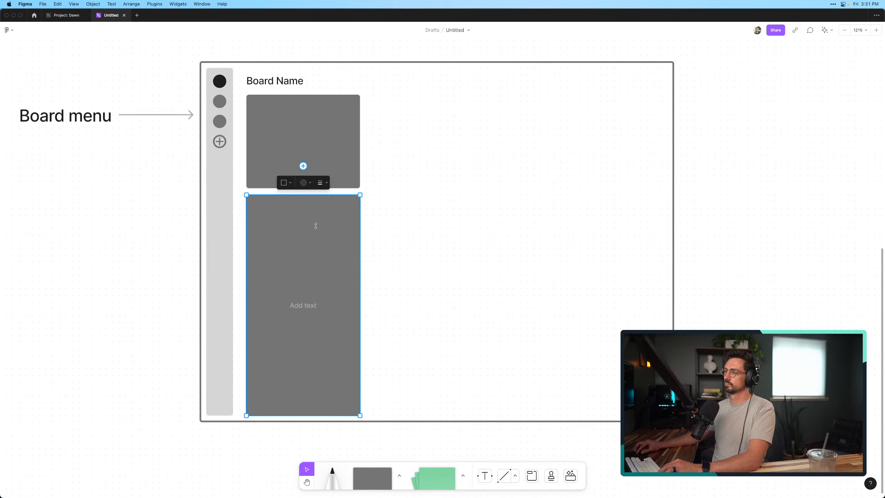
Fill the space beside the column with two wide stacked copies of the gray block, the upper one taller than the lower
{"action": "left_click_drag", "start_coordinate": [317, 287], "coordinate": [668, 195]}
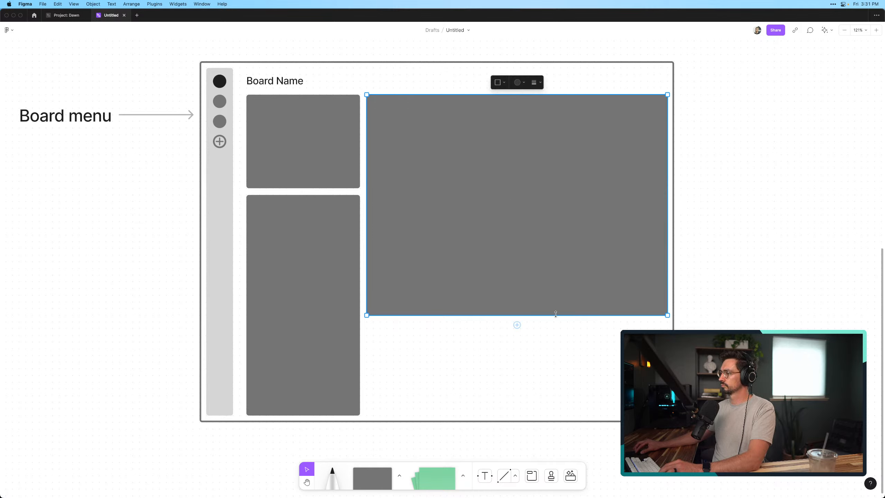
{"action": "left_click_drag", "start_coordinate": [550, 312], "coordinate": [551, 268]}
{"action": "left_click_drag", "start_coordinate": [555, 214], "coordinate": [557, 392]}
{"action": "left_click_drag", "start_coordinate": [599, 449], "coordinate": [600, 416]}
{"action": "left_click", "coordinate": [700, 415]}
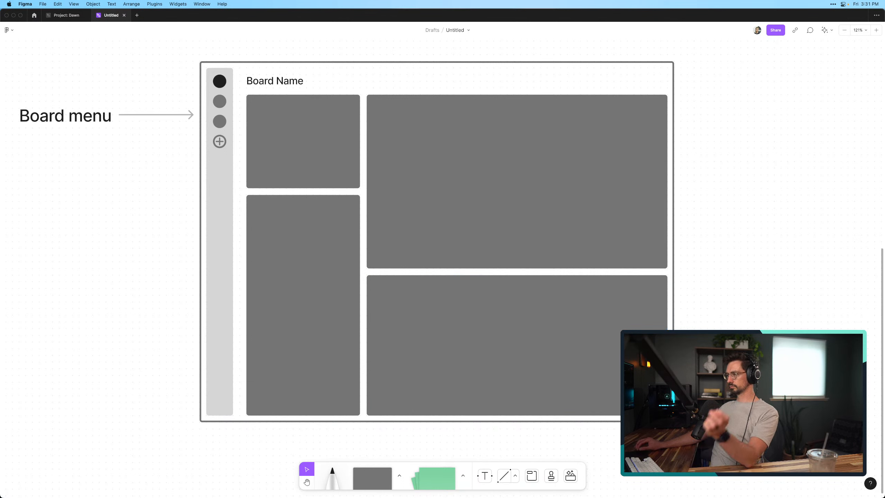
Make the "Board Name" text bold
{"action": "left_click", "coordinate": [268, 84]}
{"action": "key", "text": "super+b"}
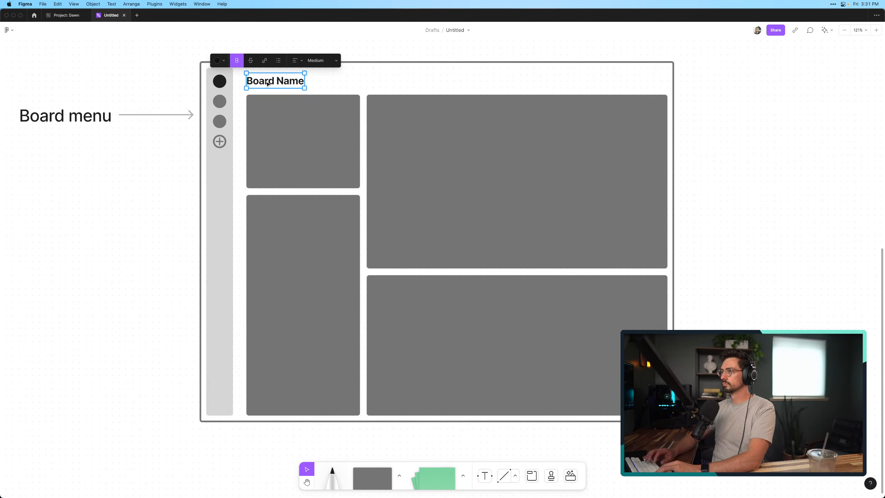
{"action": "left_click", "coordinate": [99, 265]}
Capture a screenshot of the selected-Board wireframe area, including its "Board menu" label and arrow, with CleanShot
{"action": "scroll", "coordinate": [98, 265], "scroll_direction": "left", "scroll_amount": 2}
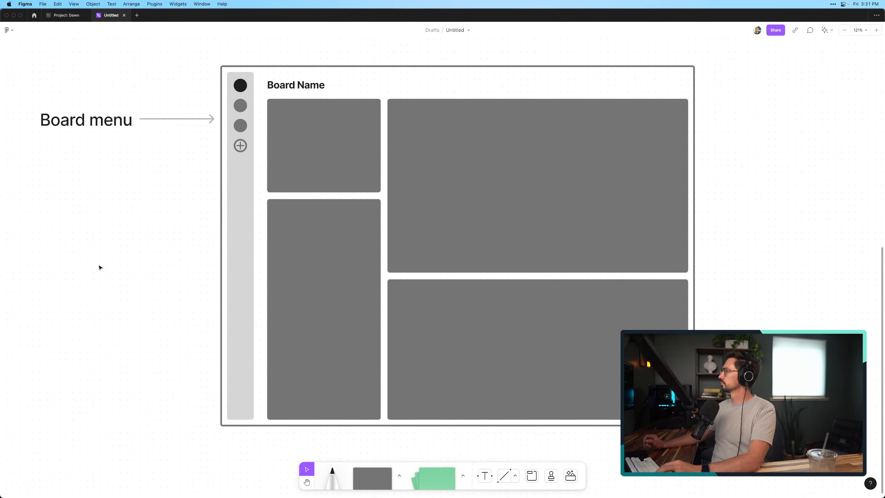
{"action": "scroll", "coordinate": [99, 268], "scroll_direction": "right", "scroll_amount": 3}
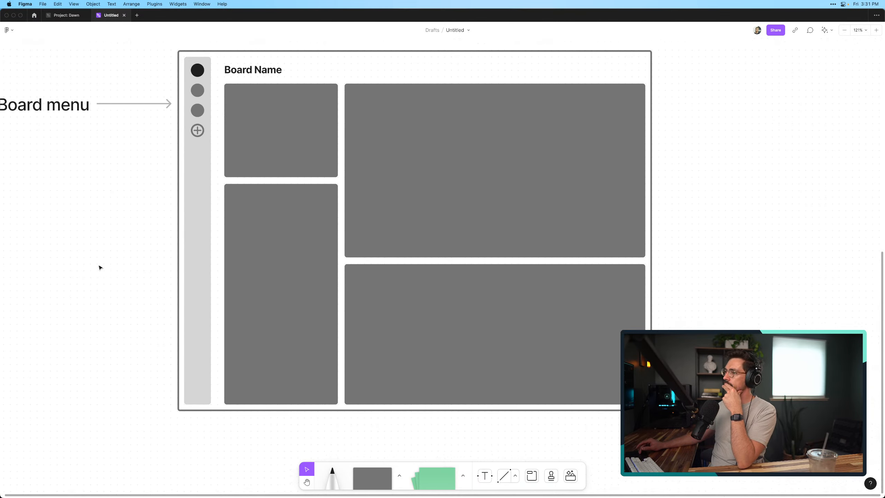
{"action": "scroll", "coordinate": [100, 267], "scroll_direction": "left", "scroll_amount": 5}
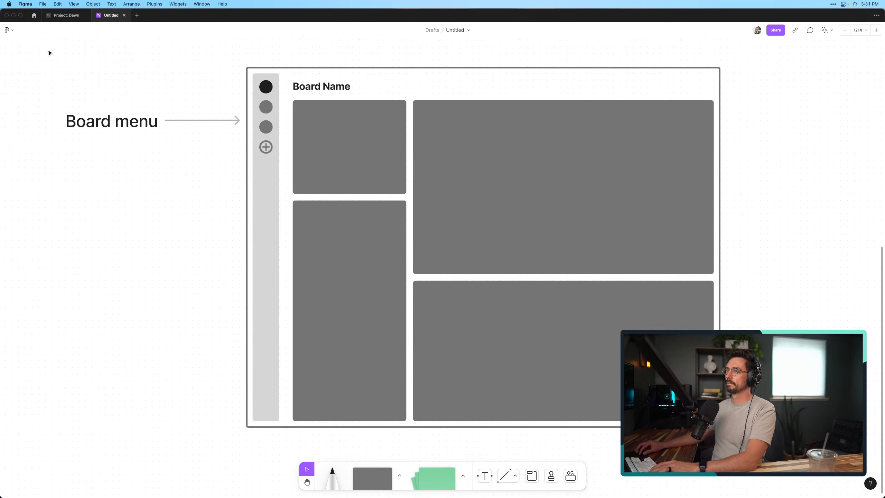
{"action": "left_click", "coordinate": [834, 4]}
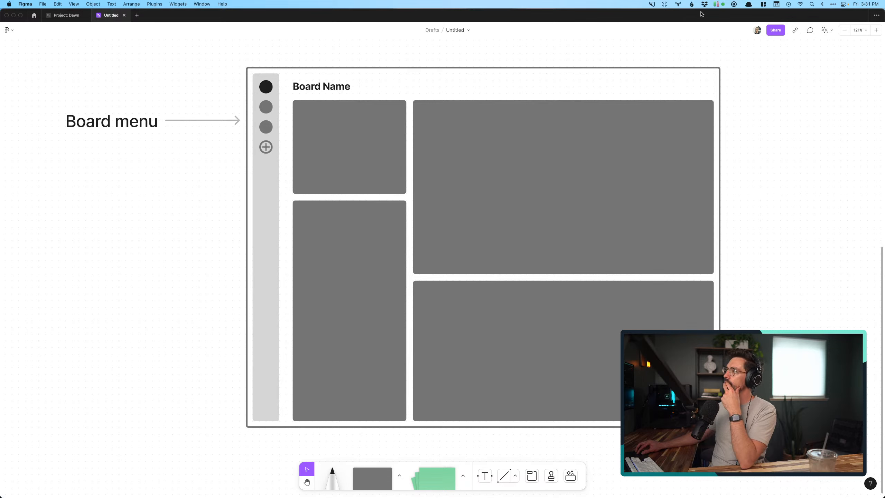
{"action": "left_click", "coordinate": [655, 5]}
{"action": "left_click", "coordinate": [661, 33]}
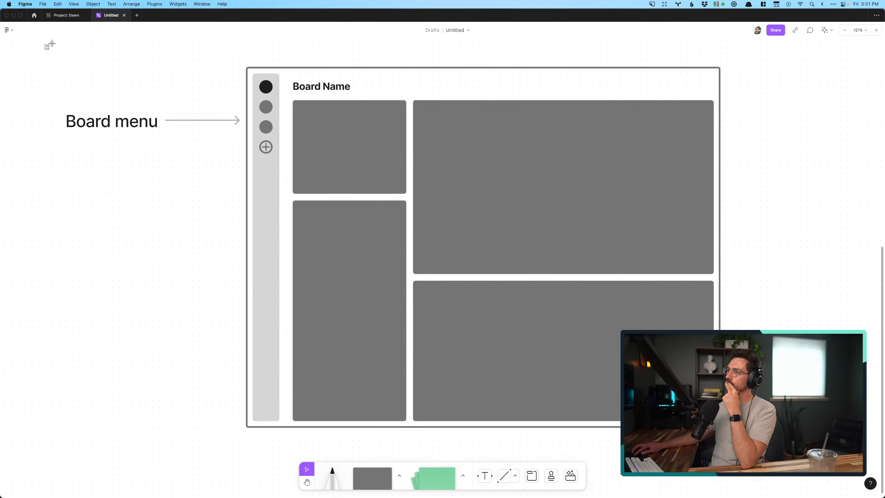
{"action": "left_click_drag", "start_coordinate": [52, 43], "coordinate": [750, 450]}
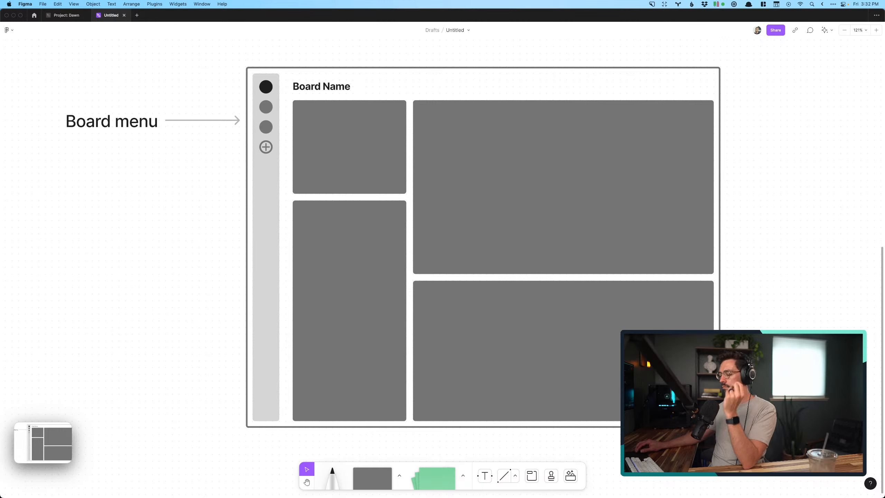
Switch to iA Writer and insert the new screenshot beneath the sentence about customizing a Board's content, leaving the cursor below it
{"action": "key", "text": "super+Tab"}
{"action": "mouse_move", "coordinate": [59, 447]}
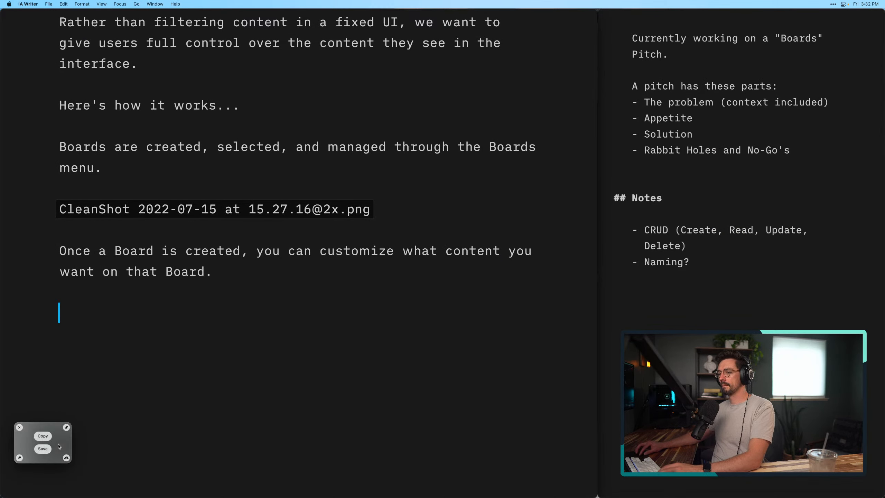
{"action": "left_click_drag", "start_coordinate": [59, 446], "coordinate": [83, 333]}
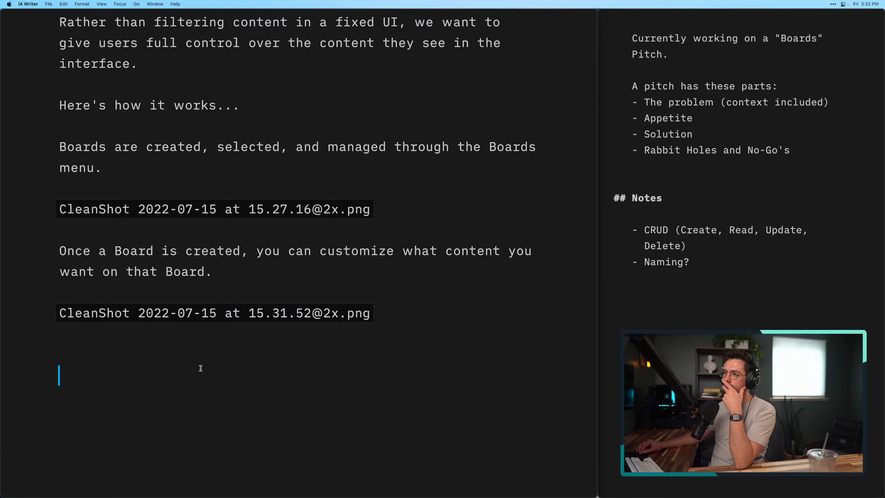
{"action": "left_click", "coordinate": [190, 345]}
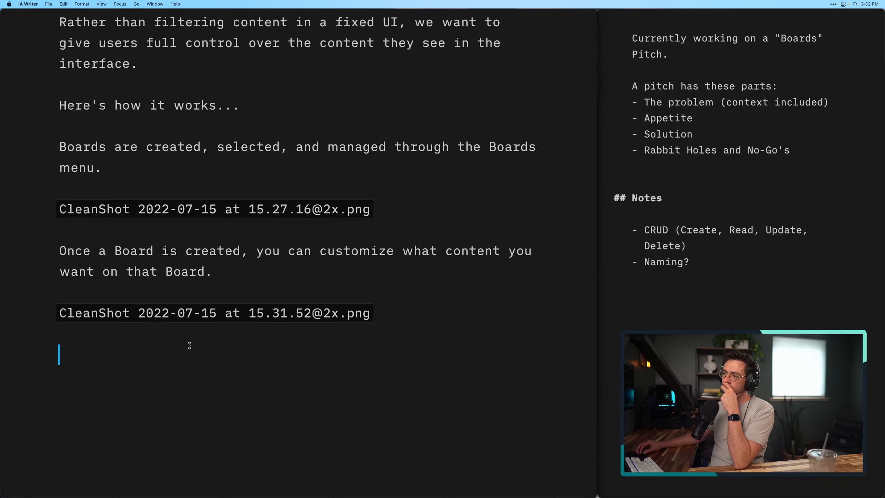
Show the pitch's preview and review the Solution section with both wireframe images
{"action": "left_click", "coordinate": [589, 15]}
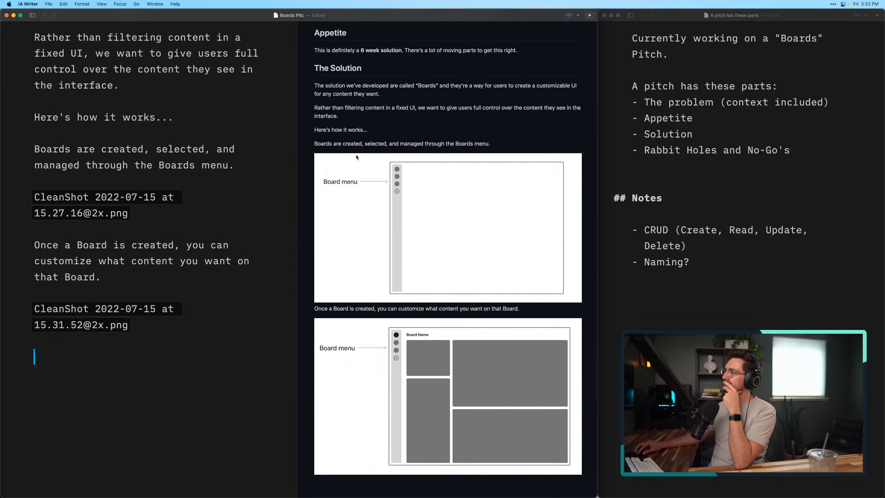
{"action": "scroll", "coordinate": [356, 157], "scroll_direction": "up", "scroll_amount": 6}
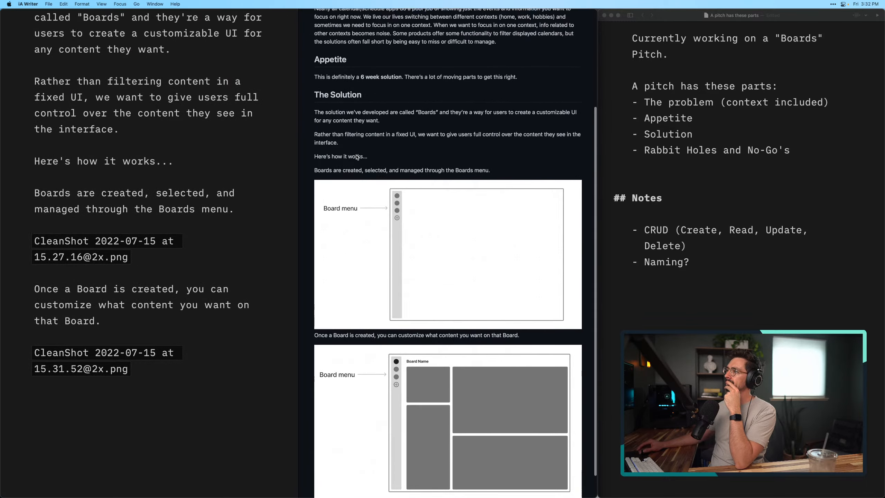
{"action": "scroll", "coordinate": [356, 155], "scroll_direction": "down", "scroll_amount": 5}
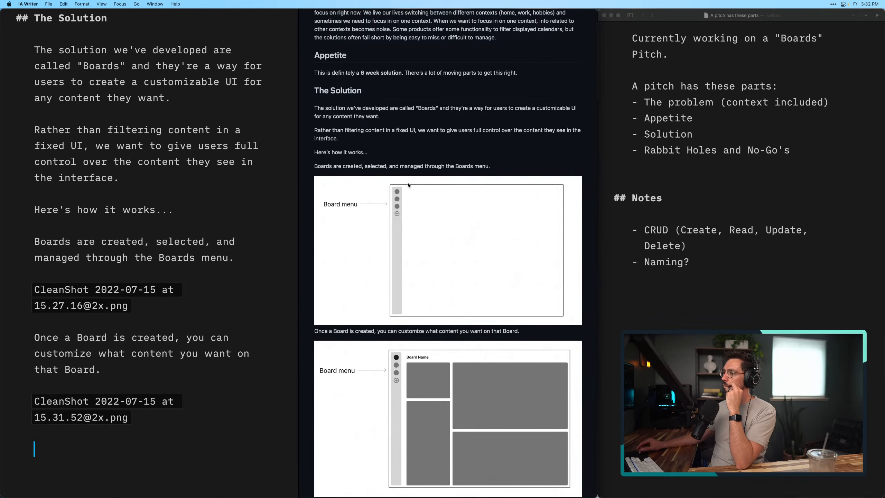
{"action": "scroll", "coordinate": [394, 184], "scroll_direction": "down", "scroll_amount": 2}
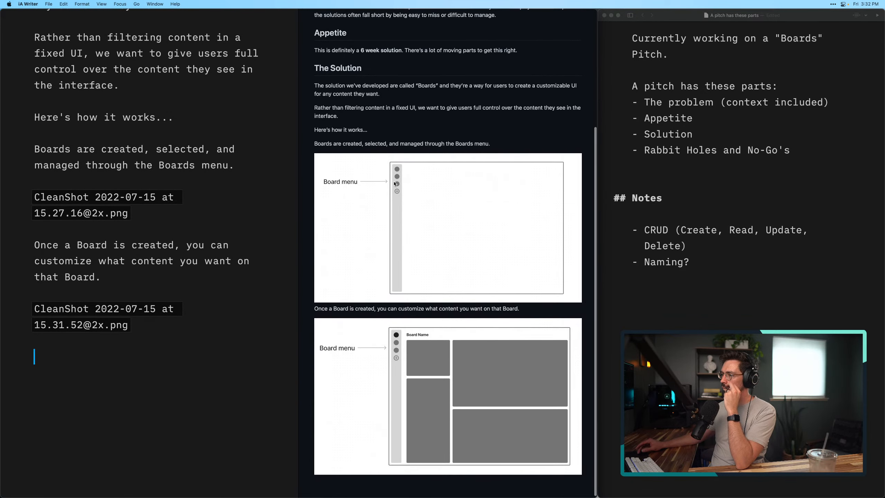
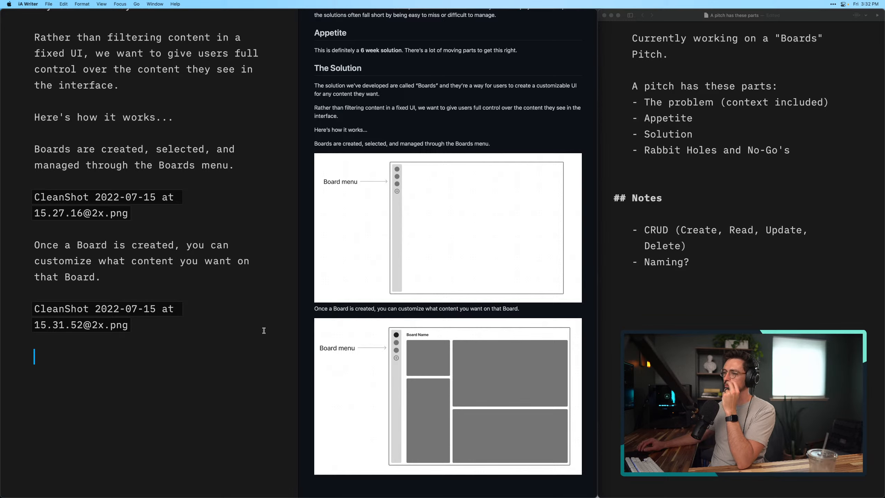
Write the sentence "Boards can be managed independently." beneath the second wireframe image in the Solution section
{"action": "type", "text": "Boards are"}
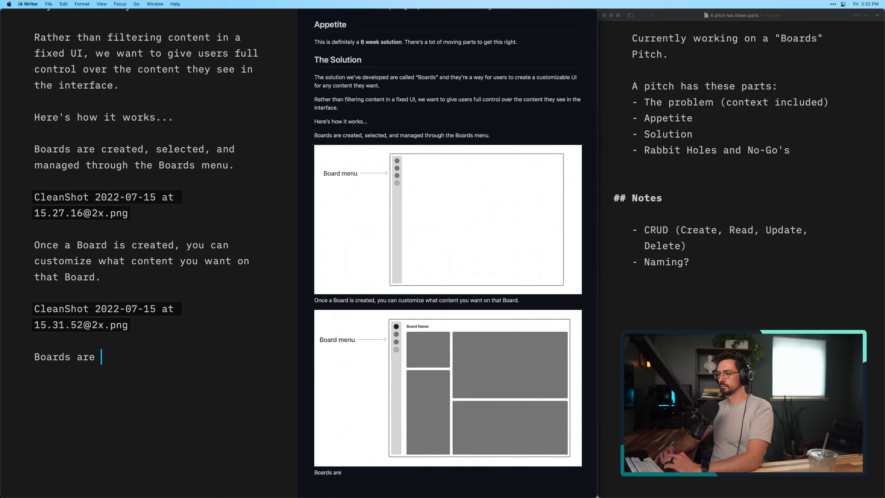
{"action": "key", "text": "alt+BackSpace"}
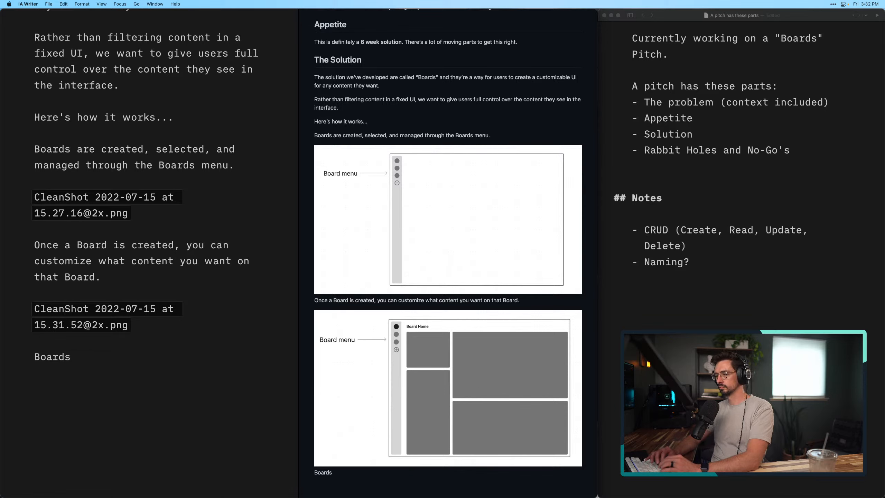
{"action": "type", "text": "can be managed"}
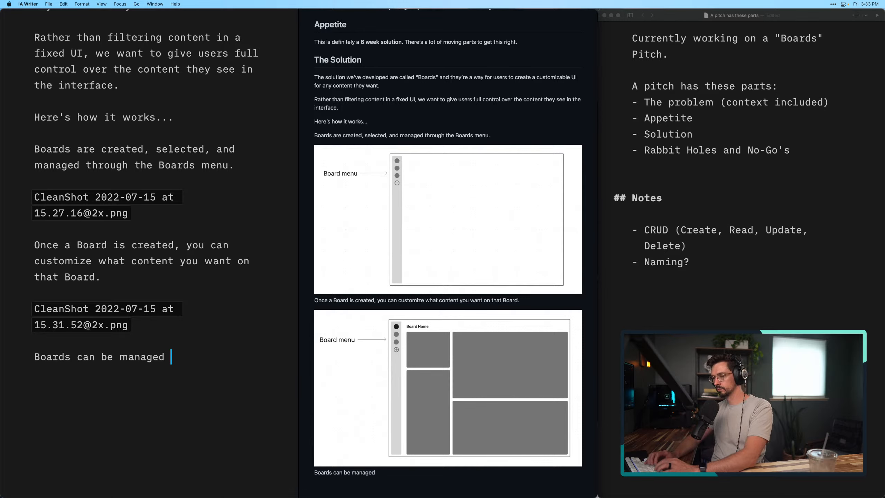
{"action": "type", "text": "indepe"}
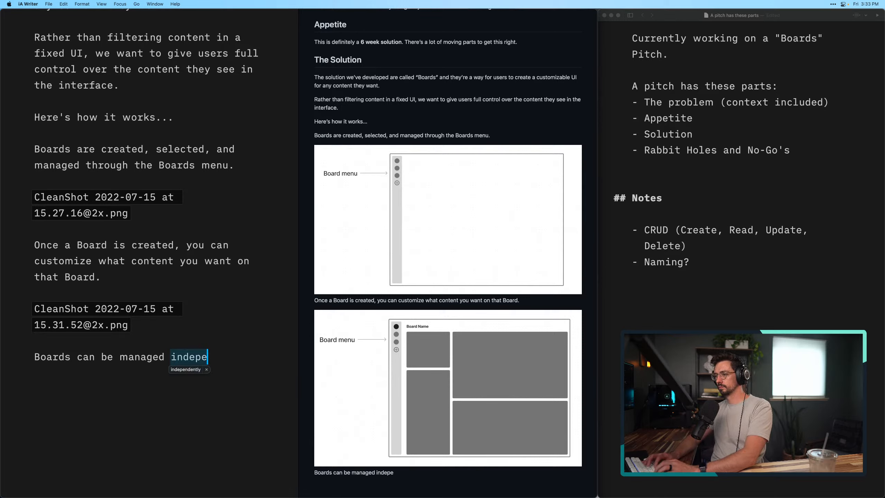
{"action": "type", "text": "ndently "}
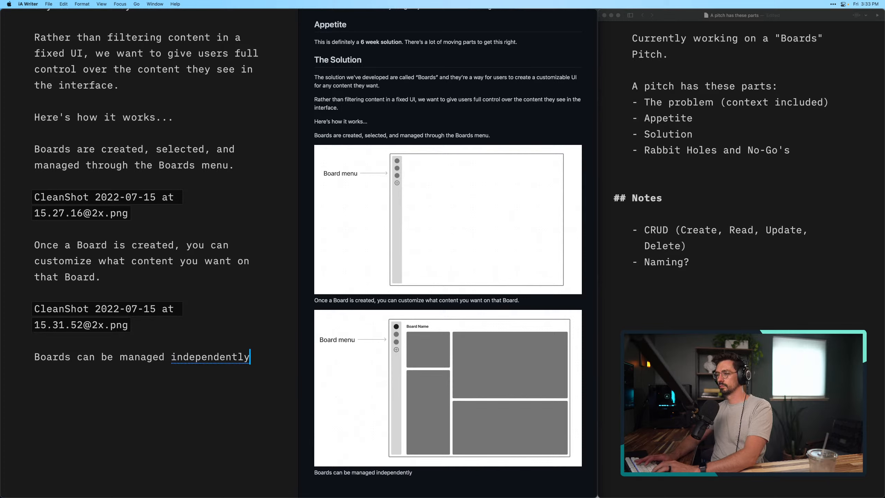
{"action": "type", "text": "."}
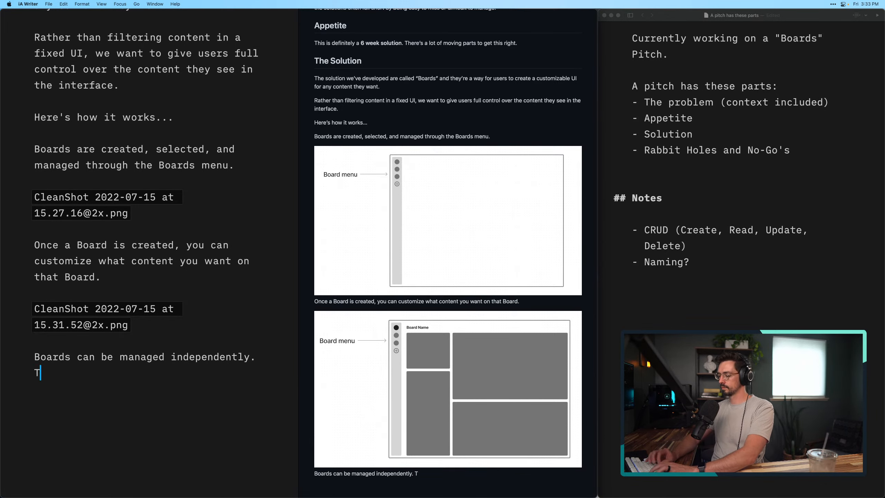
Continue the paragraph with the sentence "They can be customized with different content and layouts."
{"action": "type", "text": "They can be "}
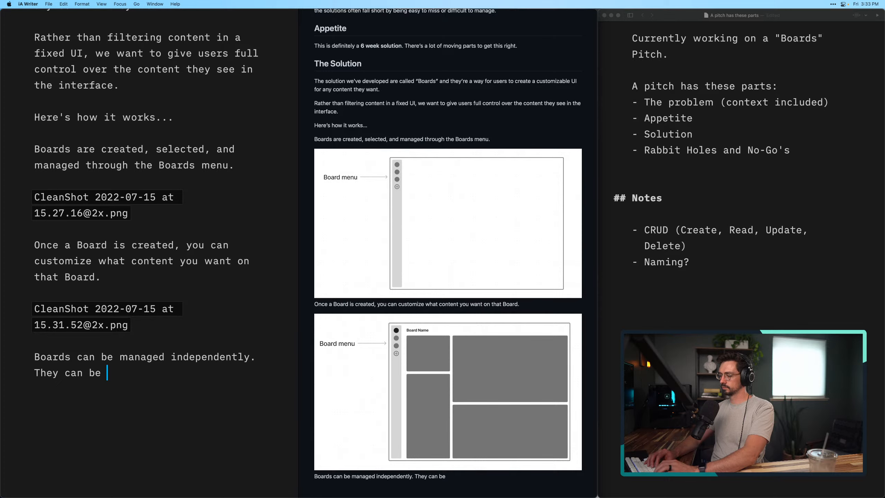
{"action": "type", "text": "c"}
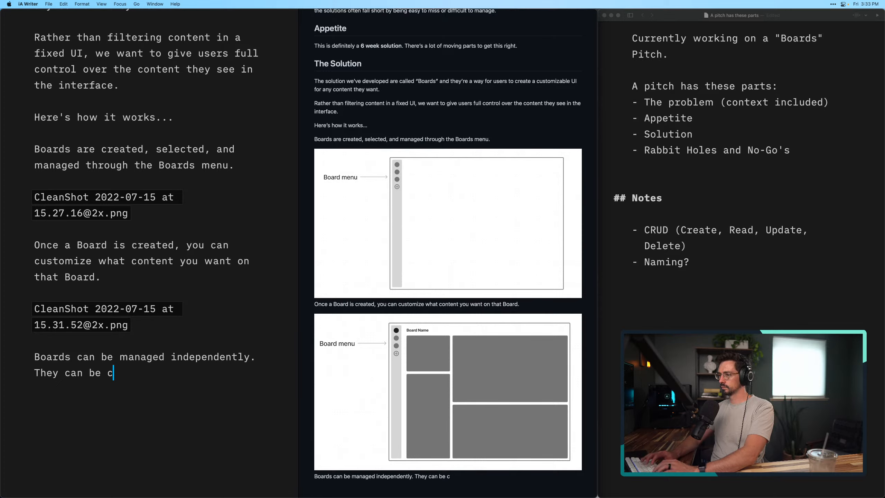
{"action": "type", "text": "ustomized"}
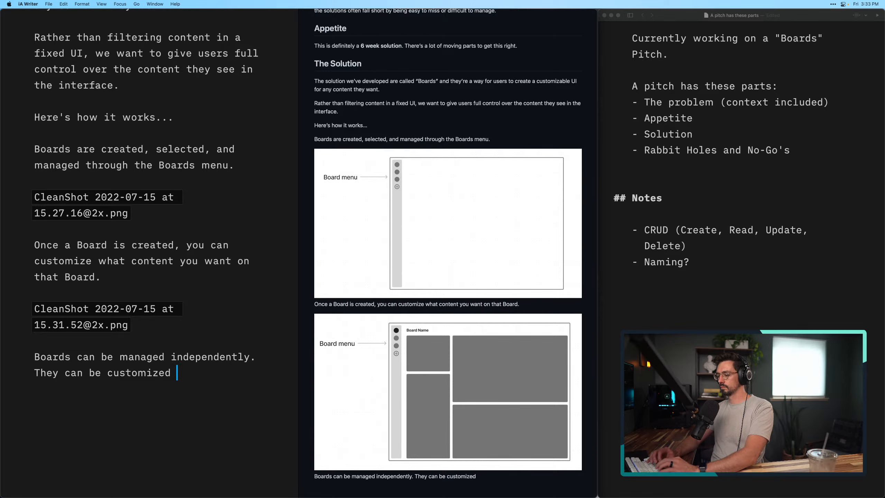
{"action": "type", "text": "wit"}
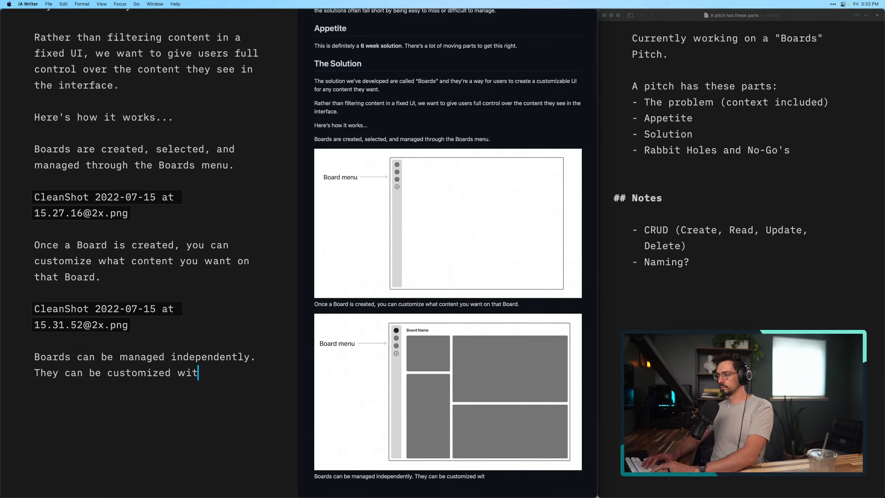
{"action": "type", "text": "h an"}
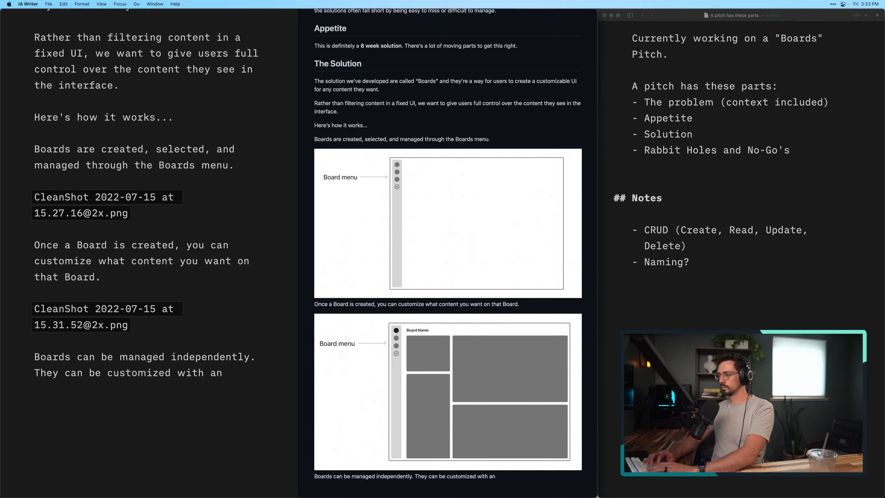
{"action": "key", "text": "BackSpace"}
{"action": "key", "text": "BackSpace"}
{"action": "type", "text": "diff"}
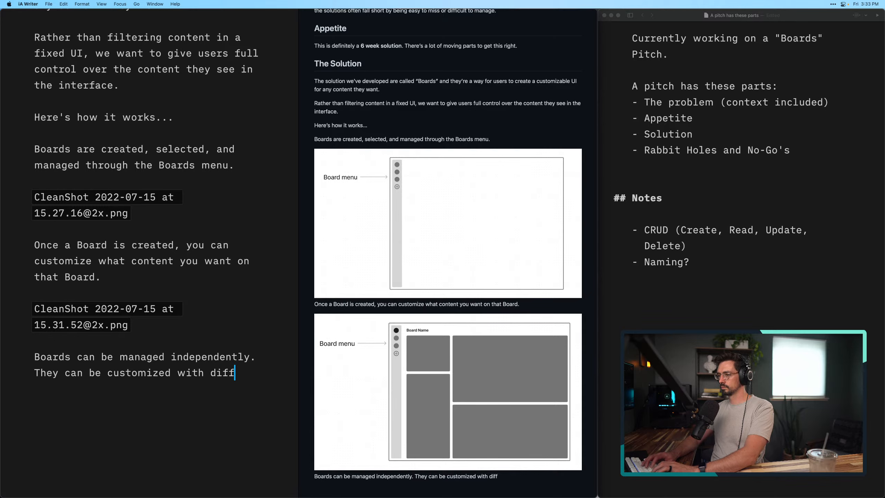
{"action": "type", "text": "erent content"}
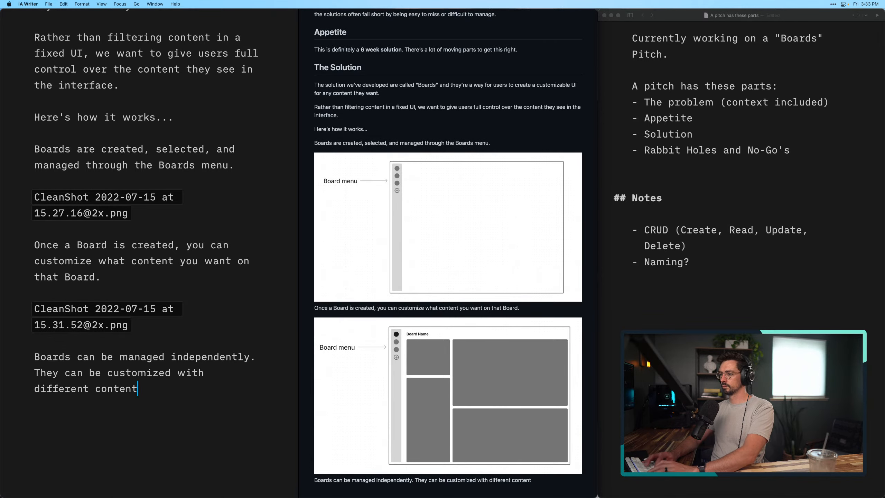
{"action": "type", "text": " and "}
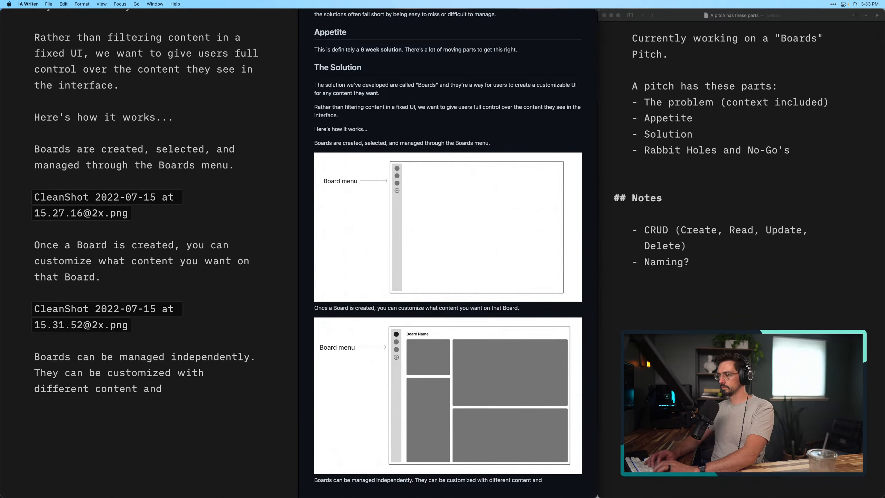
{"action": "type", "text": "layours"}
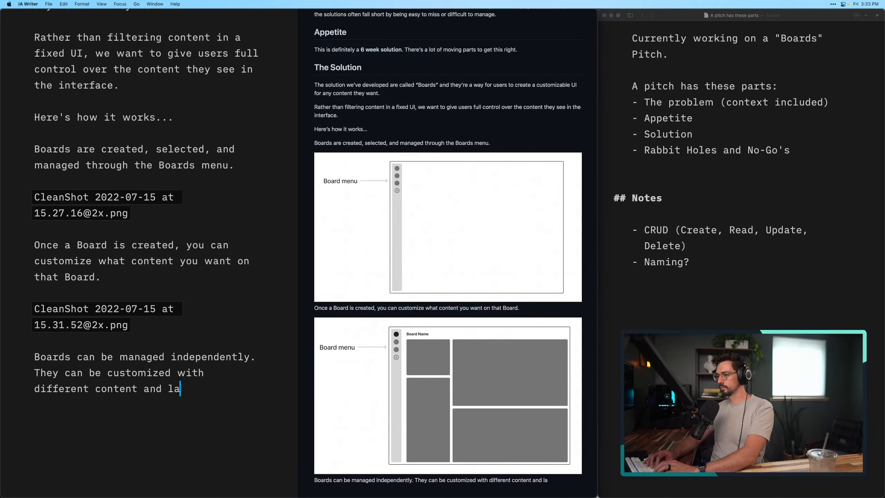
{"action": "key", "text": "BackSpace"}
{"action": "key", "text": "BackSpace"}
{"action": "type", "text": "ts."}
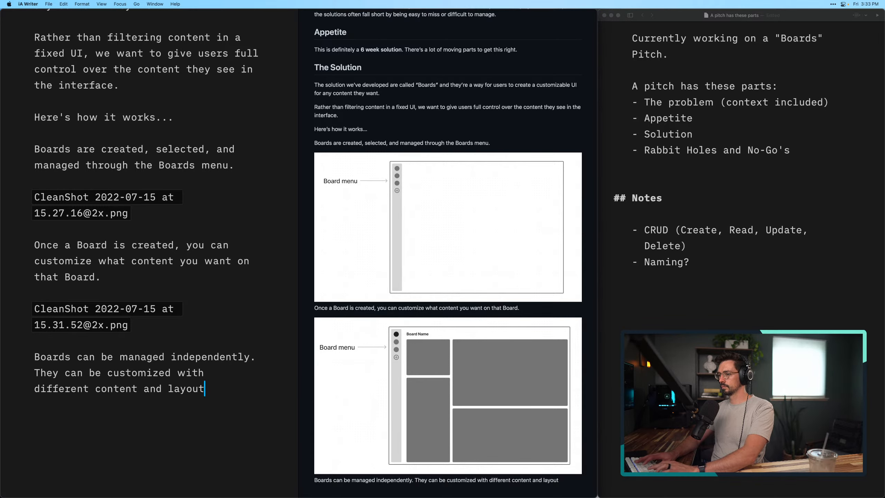
Start a new paragraph below the text and hide the pitch's preview
{"action": "key", "text": "Return"}
{"action": "key", "text": "Return"}
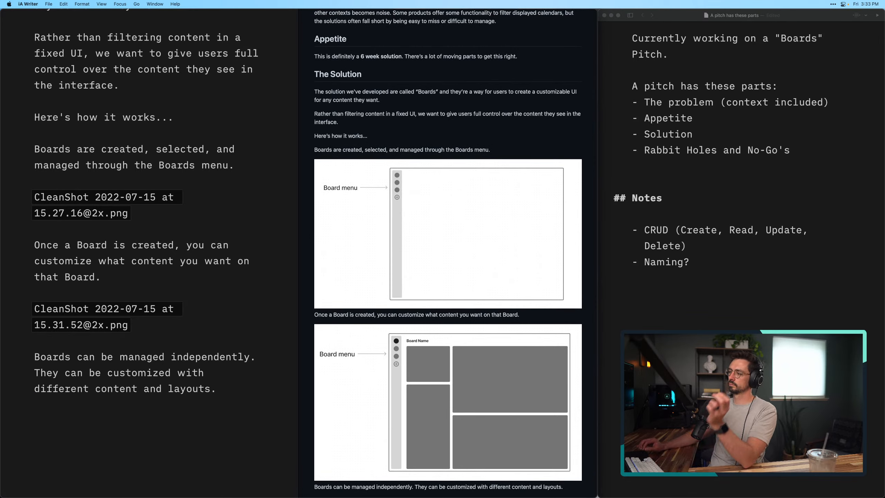
{"action": "scroll", "coordinate": [237, 313], "scroll_direction": "down", "scroll_amount": 3}
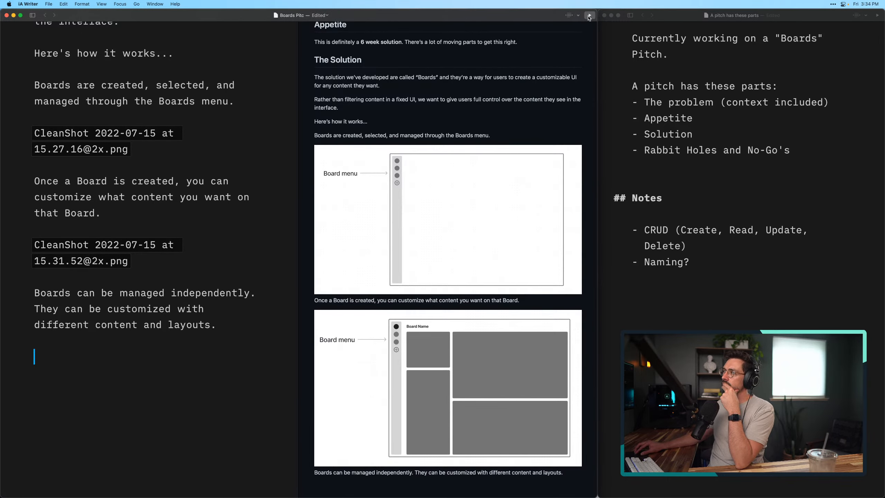
{"action": "left_click", "coordinate": [590, 16]}
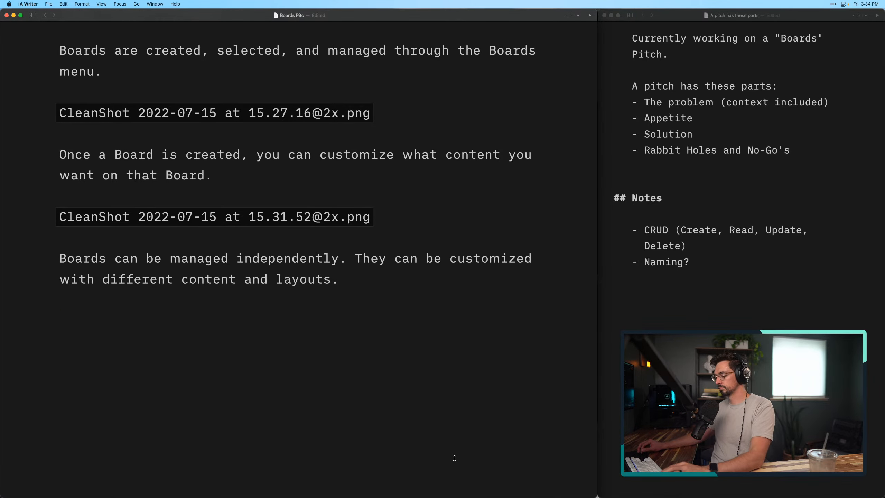
Switch to Figma and place two side-by-side copies of the selected-Board wireframe, without its "Board menu" label, below the original
{"action": "key", "text": "super+Tab"}
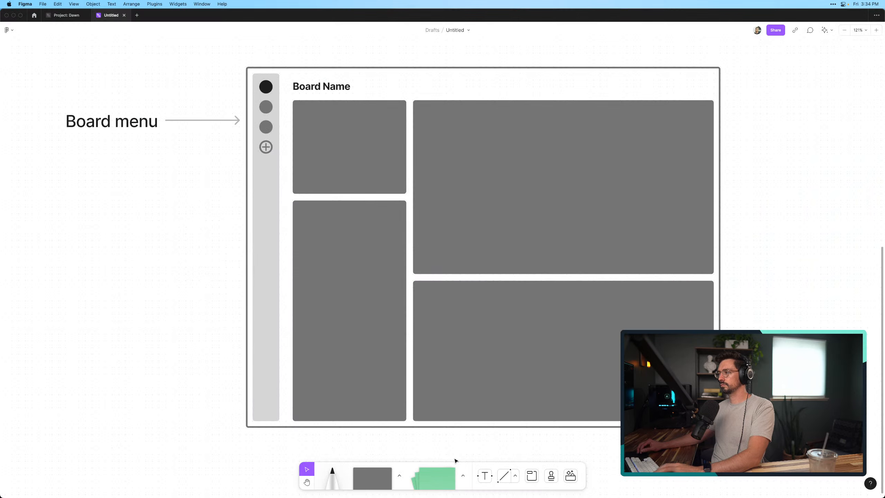
{"action": "scroll", "coordinate": [137, 320], "scroll_direction": "down", "scroll_amount": 3}
{"action": "scroll", "coordinate": [160, 286], "scroll_direction": "left", "scroll_amount": 3}
{"action": "scroll", "coordinate": [160, 286], "scroll_direction": "down", "scroll_amount": 2}
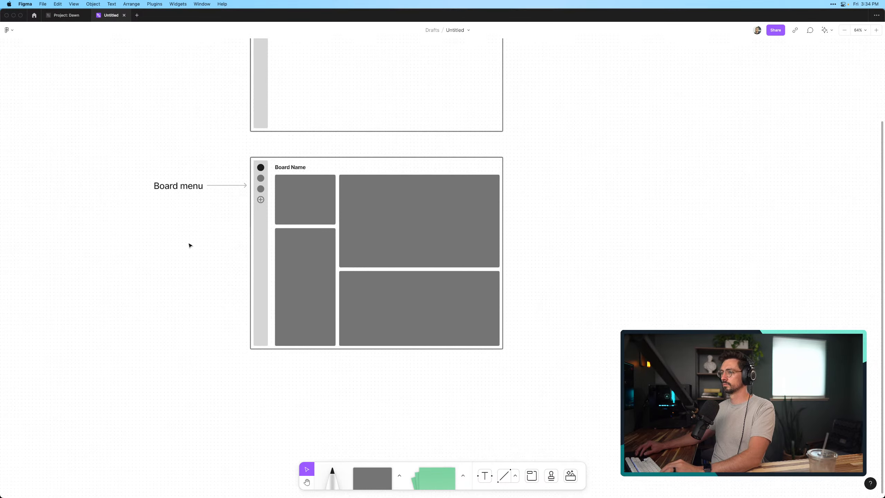
{"action": "left_click_drag", "start_coordinate": [249, 157], "coordinate": [544, 381]}
{"action": "scroll", "coordinate": [444, 307], "scroll_direction": "down", "scroll_amount": 5}
{"action": "scroll", "coordinate": [445, 307], "scroll_direction": "left", "scroll_amount": 1}
{"action": "scroll", "coordinate": [444, 306], "scroll_direction": "down", "scroll_amount": 5}
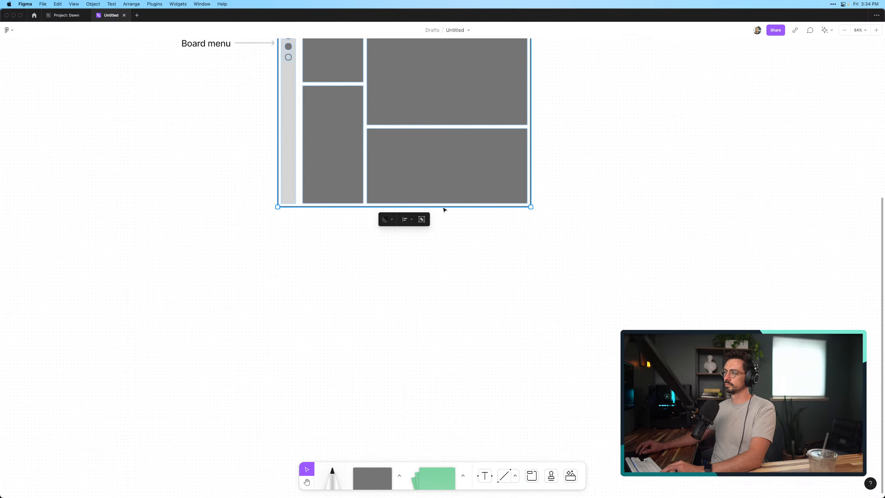
{"action": "left_click_drag", "start_coordinate": [438, 176], "coordinate": [271, 424]}
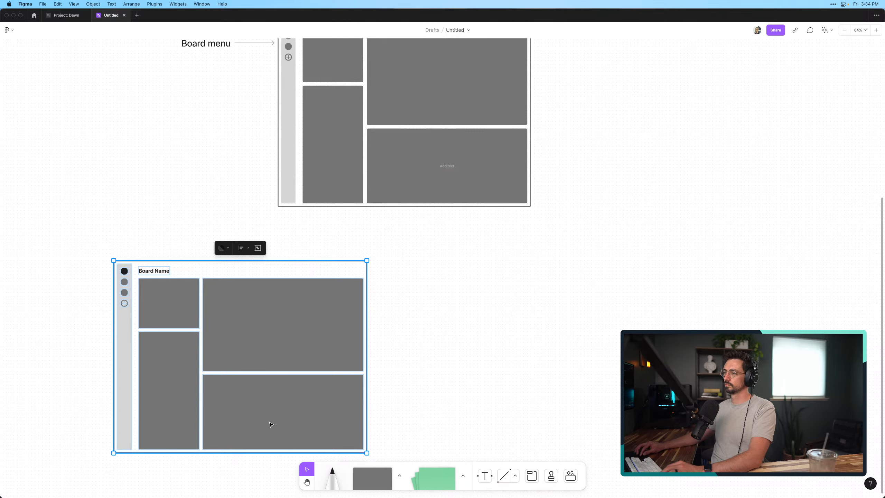
{"action": "key", "text": "super+z"}
{"action": "left_click_drag", "start_coordinate": [391, 184], "coordinate": [404, 414]}
{"action": "scroll", "coordinate": [403, 432], "scroll_direction": "down", "scroll_amount": 3}
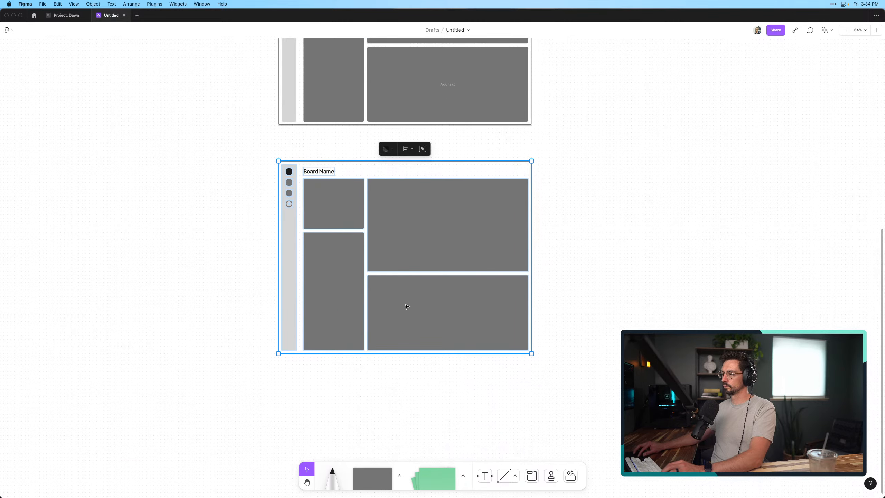
{"action": "left_click_drag", "start_coordinate": [406, 271], "coordinate": [666, 271]}
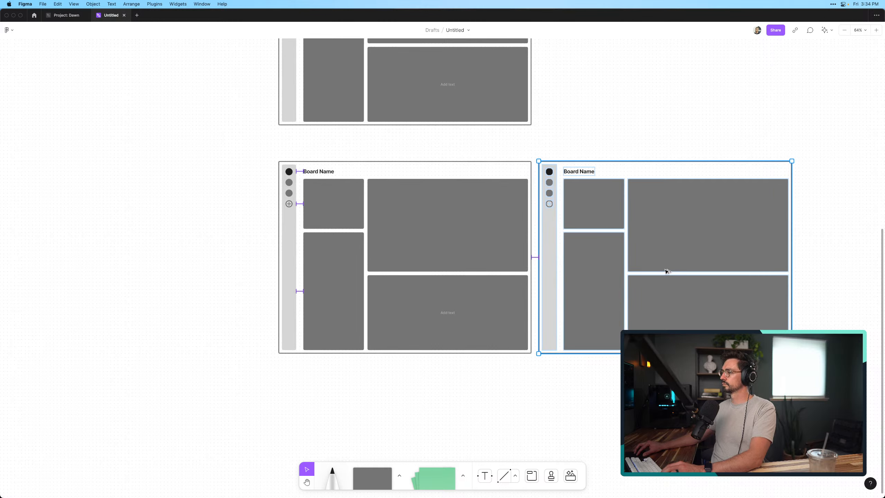
{"action": "left_click", "coordinate": [482, 392]}
Fill the second circle in the right-hand copy's Board menu with black
{"action": "scroll", "coordinate": [551, 162], "scroll_direction": "up", "scroll_amount": 5}
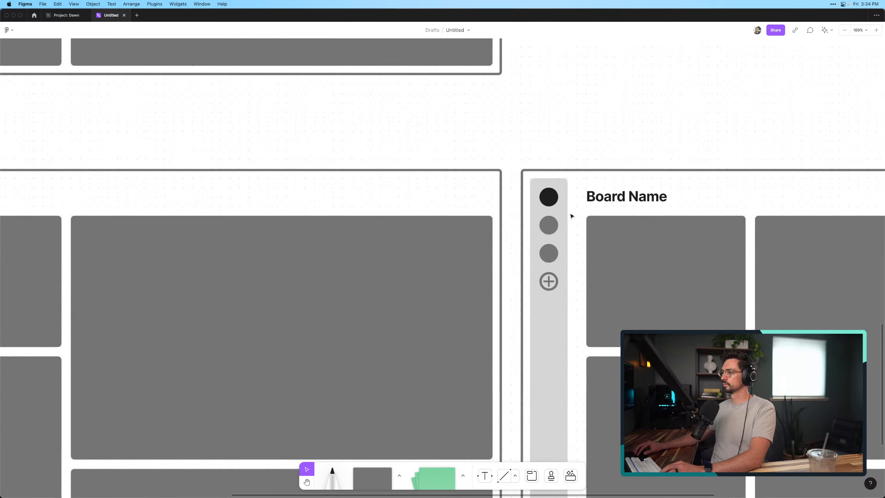
{"action": "left_click", "coordinate": [553, 230]}
{"action": "left_click", "coordinate": [552, 206]}
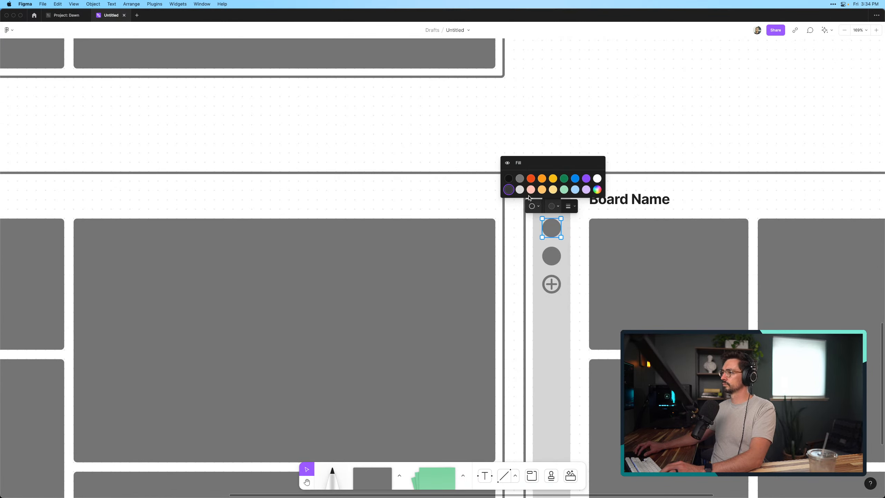
{"action": "left_click", "coordinate": [510, 178]}
{"action": "scroll", "coordinate": [511, 179], "scroll_direction": "right", "scroll_amount": 3}
{"action": "scroll", "coordinate": [511, 179], "scroll_direction": "down", "scroll_amount": 1}
{"action": "left_click", "coordinate": [584, 105]}
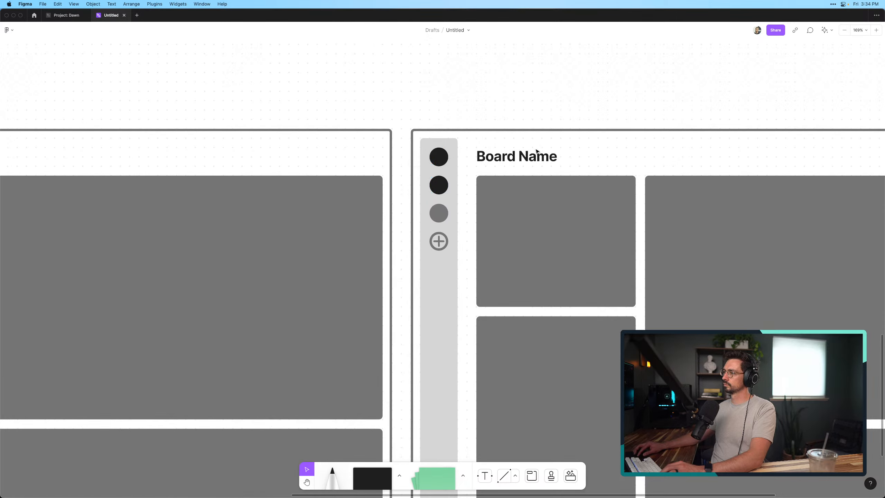
Change the right-hand copy's "Board Name" title to "Home Board"
{"action": "left_click", "coordinate": [526, 159]}
{"action": "double_click", "coordinate": [526, 159]}
{"action": "key", "text": "super+a"}
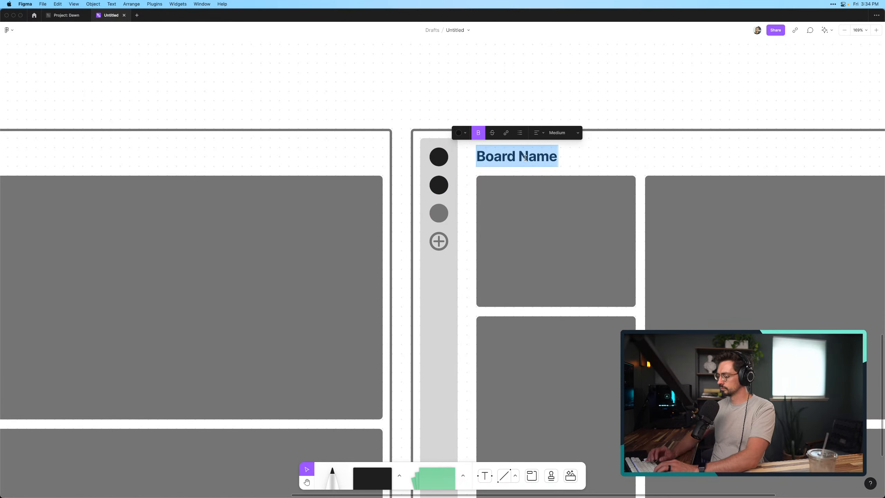
{"action": "type", "text": "Home Boar"}
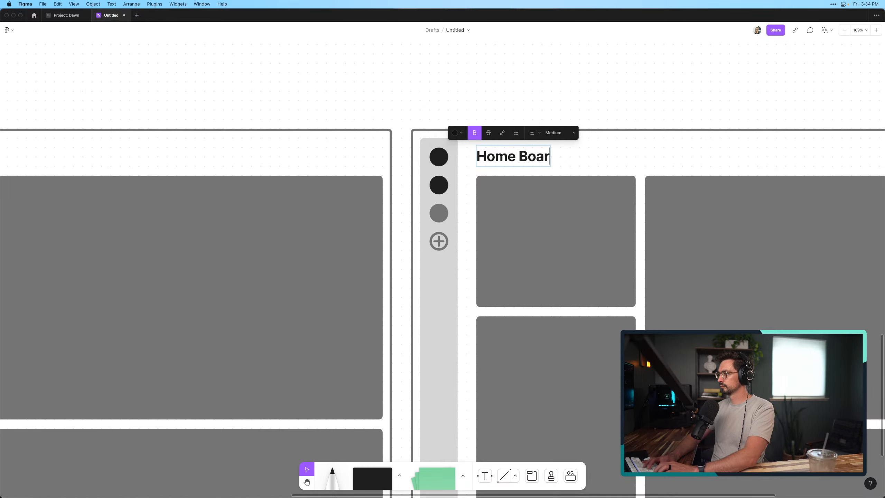
{"action": "type", "text": "d"}
{"action": "key", "text": "Escape"}
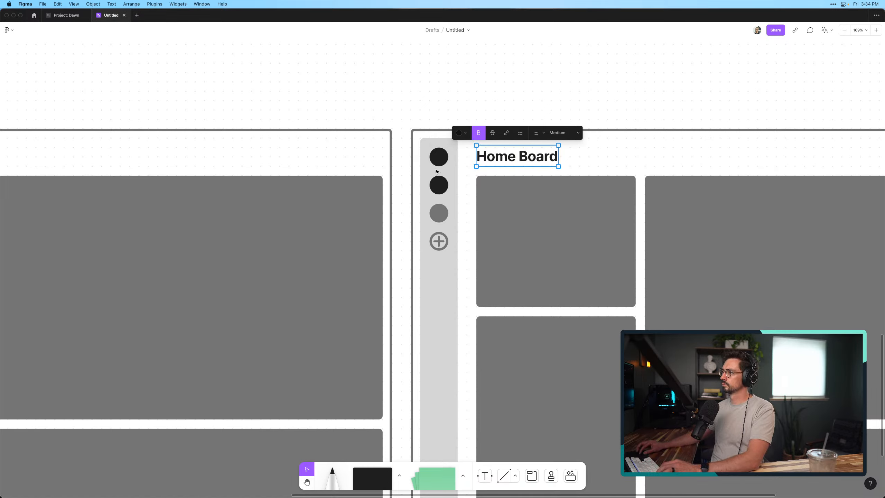
Fill the first circle in the Home Board's menu with the same gray as the unselected circles
{"action": "left_click", "coordinate": [438, 161]}
{"action": "left_click", "coordinate": [420, 136]}
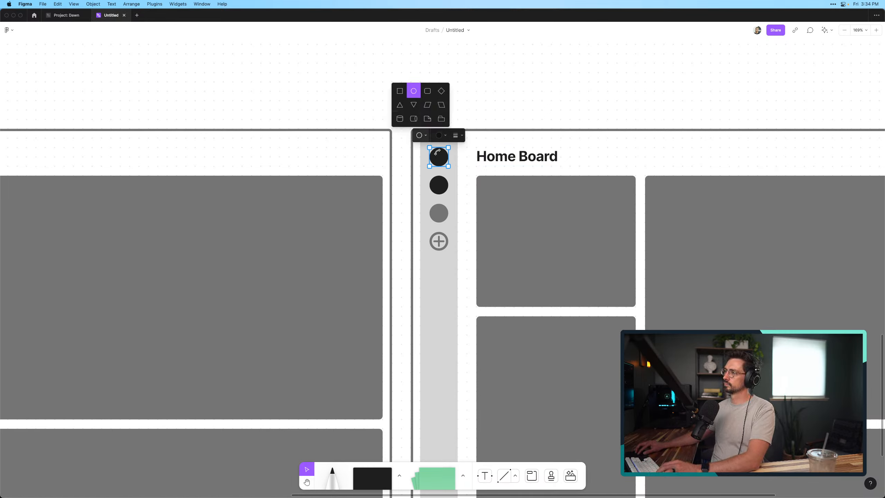
{"action": "left_click", "coordinate": [435, 138]}
{"action": "left_click", "coordinate": [406, 119]}
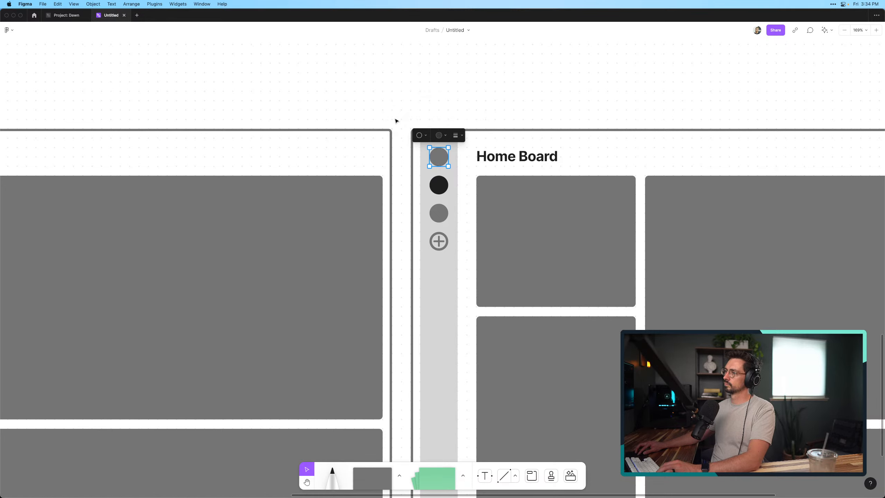
{"action": "left_click", "coordinate": [377, 94]}
Change the left-hand wireframe copy's "Board Name" title to "Work Board"
{"action": "scroll", "coordinate": [379, 101], "scroll_direction": "left", "scroll_amount": 10}
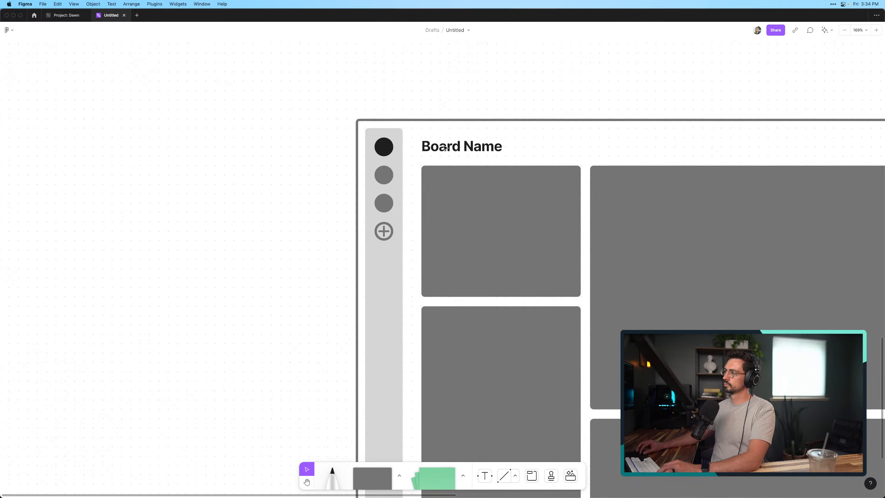
{"action": "double_click", "coordinate": [445, 148]}
{"action": "type", "text": "Work "}
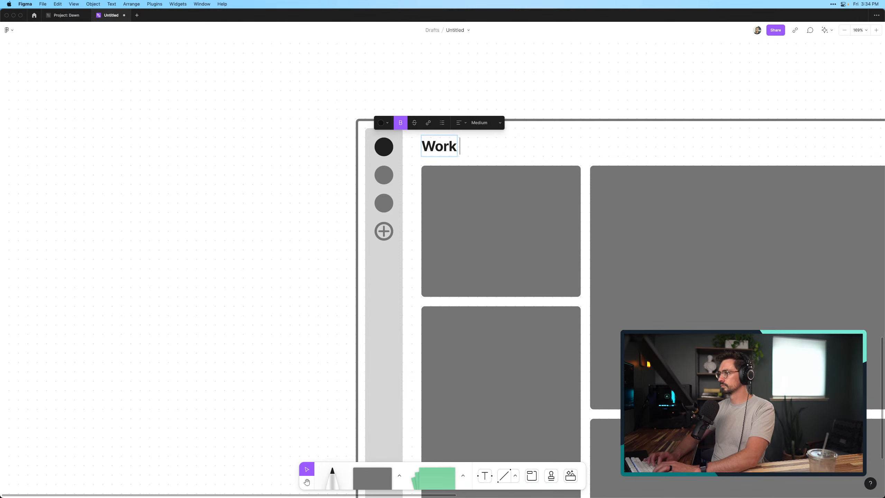
{"action": "type", "text": "Board"}
{"action": "key", "text": "Escape"}
{"action": "scroll", "coordinate": [497, 71], "scroll_direction": "right", "scroll_amount": 3}
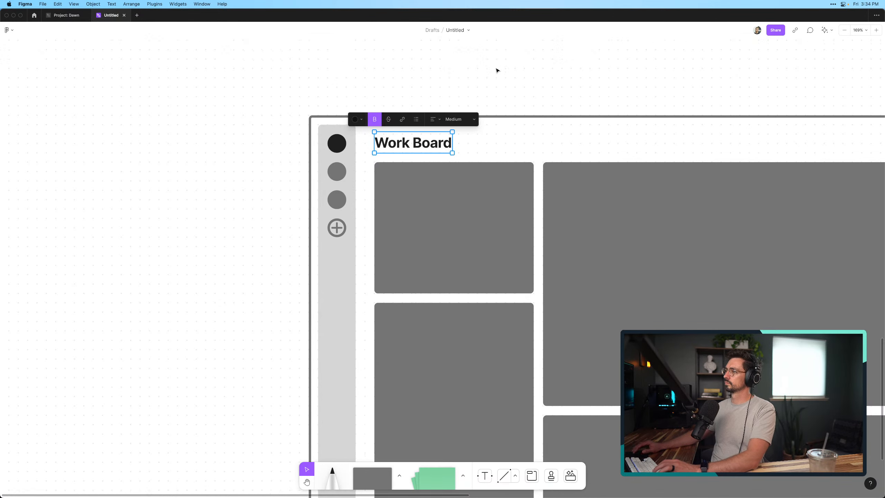
{"action": "left_click", "coordinate": [497, 70]}
Move the Home Board's two narrow first-column blocks out of the frame, placing them just to its right
{"action": "scroll", "coordinate": [497, 71], "scroll_direction": "right", "scroll_amount": 5}
{"action": "scroll", "coordinate": [497, 71], "scroll_direction": "down", "scroll_amount": 8}
{"action": "scroll", "coordinate": [497, 70], "scroll_direction": "right", "scroll_amount": 3}
{"action": "scroll", "coordinate": [473, 90], "scroll_direction": "up", "scroll_amount": 5}
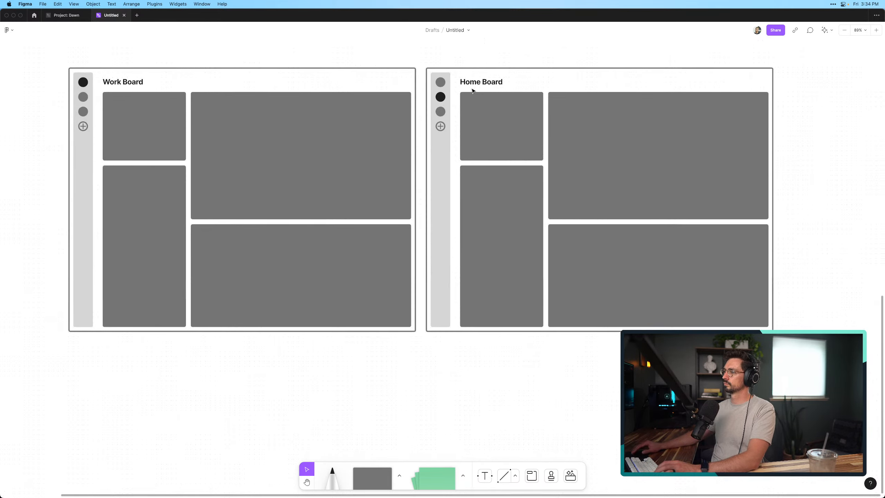
{"action": "scroll", "coordinate": [473, 90], "scroll_direction": "down", "scroll_amount": 3}
{"action": "scroll", "coordinate": [473, 90], "scroll_direction": "right", "scroll_amount": 3}
{"action": "scroll", "coordinate": [475, 89], "scroll_direction": "up", "scroll_amount": 5}
{"action": "scroll", "coordinate": [474, 89], "scroll_direction": "left", "scroll_amount": 5}
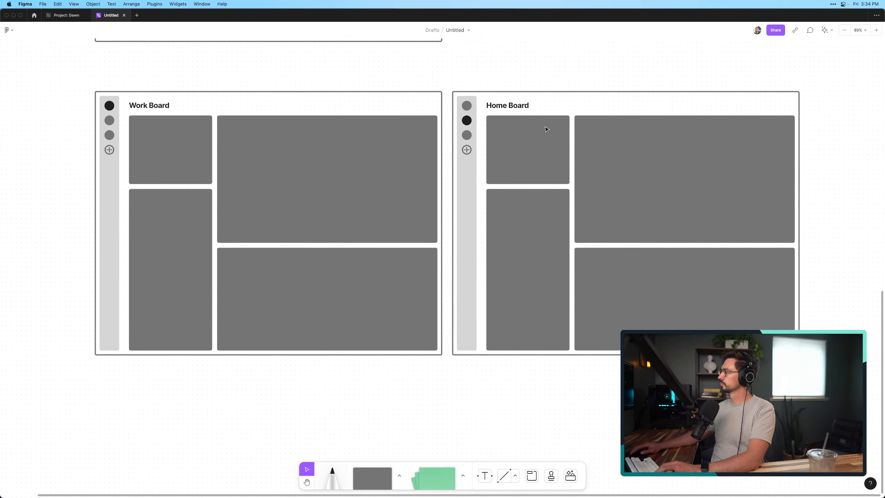
{"action": "left_click", "coordinate": [554, 163]}
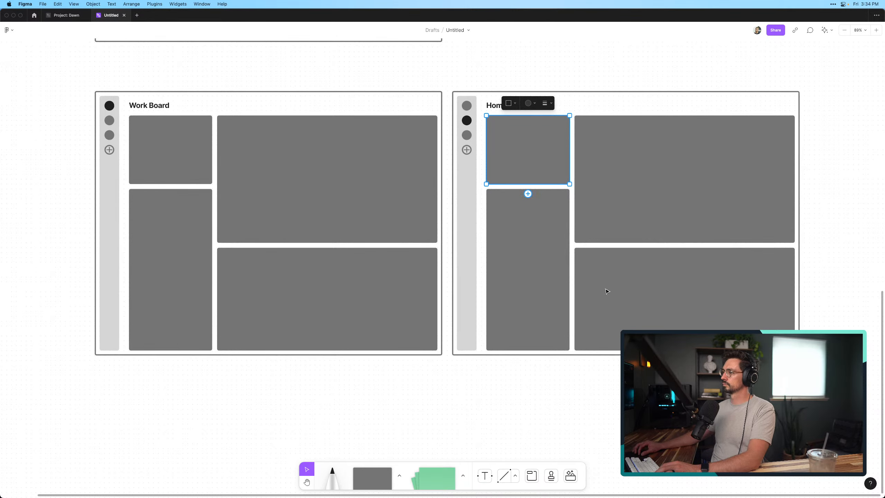
{"action": "left_click", "coordinate": [536, 281], "text": "shift"}
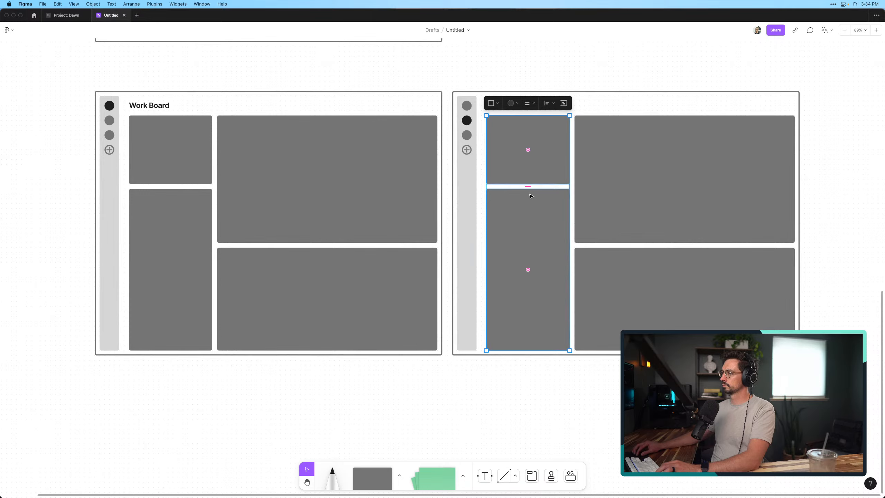
{"action": "scroll", "coordinate": [485, 226], "scroll_direction": "right", "scroll_amount": 3}
{"action": "left_click_drag", "start_coordinate": [474, 222], "coordinate": [832, 216]}
Align the Home Board's two wide blocks with its title's left edge and narrow both to the same first-column width
{"action": "left_click", "coordinate": [655, 198]}
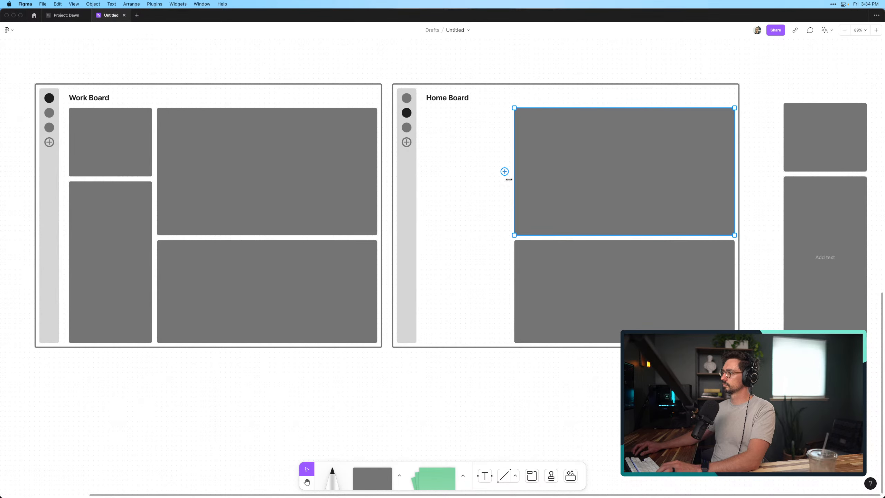
{"action": "left_click_drag", "start_coordinate": [509, 179], "coordinate": [427, 184]}
{"action": "left_click_drag", "start_coordinate": [732, 184], "coordinate": [553, 186]}
{"action": "left_click_drag", "start_coordinate": [590, 306], "coordinate": [503, 307]}
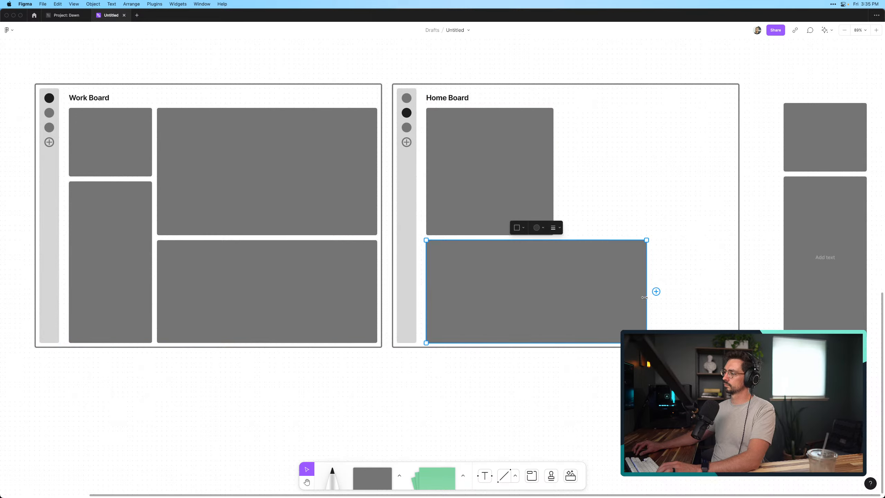
{"action": "left_click_drag", "start_coordinate": [644, 298], "coordinate": [551, 300]}
Place the two set-aside blocks as the Home Board's second column and add a narrowed copy of the upper-left block as a third column
{"action": "left_click", "coordinate": [823, 147]}
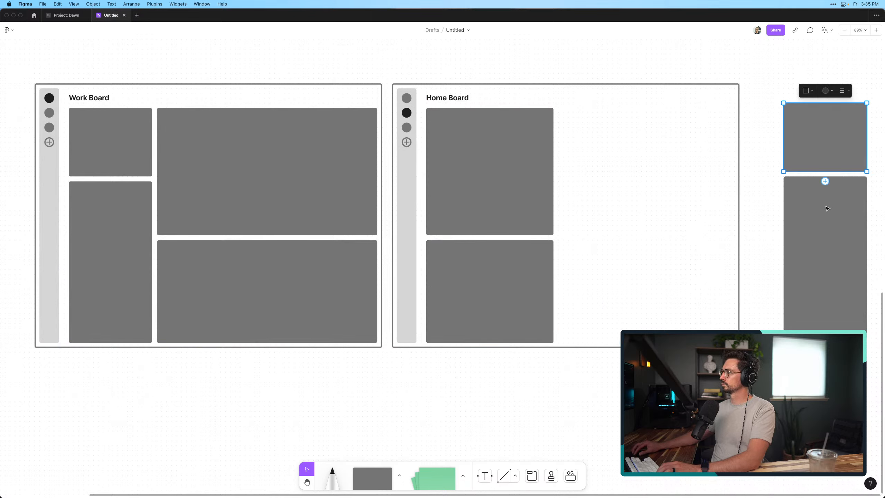
{"action": "left_click", "coordinate": [828, 206], "text": "shift"}
{"action": "left_click_drag", "start_coordinate": [828, 206], "coordinate": [605, 214]}
{"action": "left_click", "coordinate": [514, 183]}
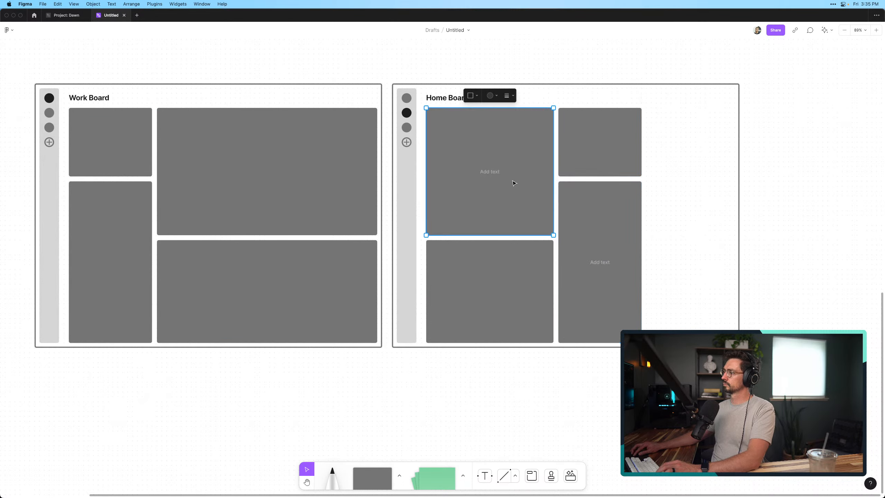
{"action": "left_click_drag", "start_coordinate": [513, 182], "coordinate": [729, 190]}
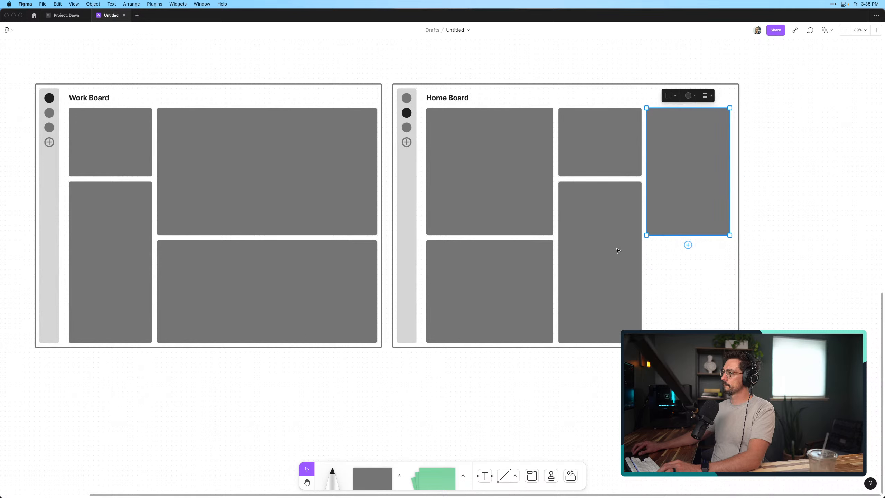
Shorten the lower blocks in the Home Board's first two columns slightly and widen the gap above the lower-left block
{"action": "left_click", "coordinate": [618, 251]}
{"action": "left_click", "coordinate": [533, 306], "text": "shift"}
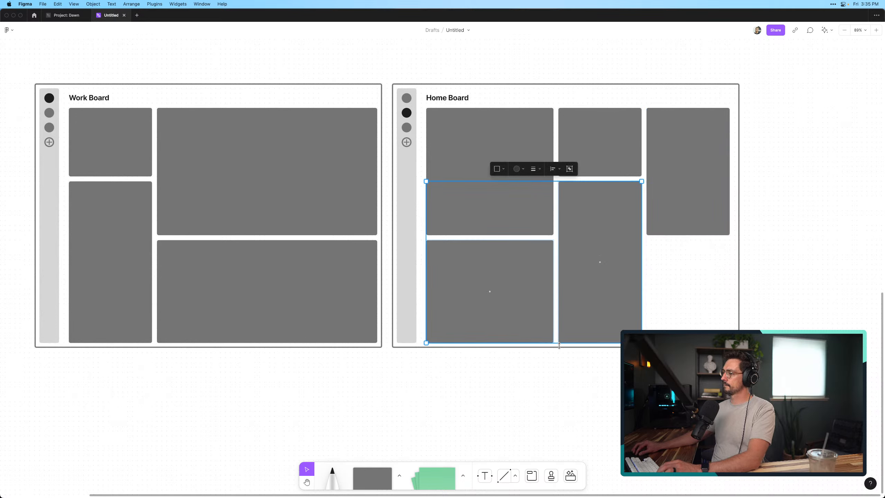
{"action": "left_click_drag", "start_coordinate": [557, 345], "coordinate": [557, 340]}
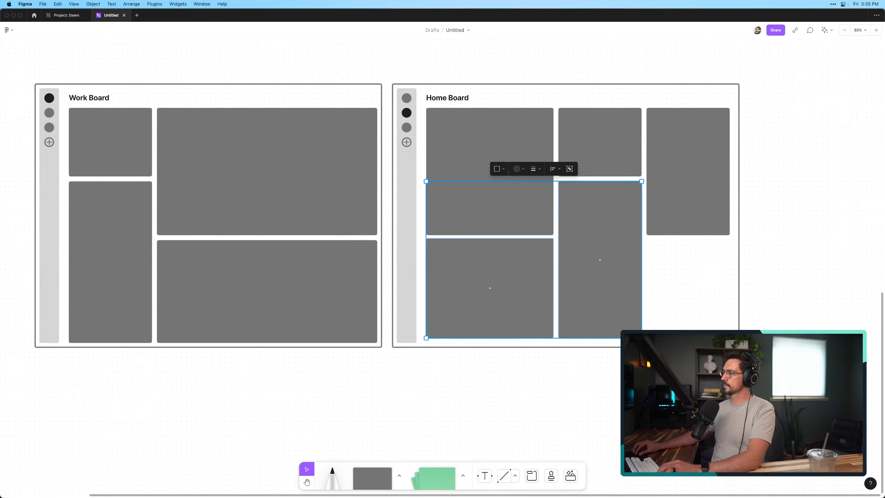
{"action": "key", "text": "Escape"}
{"action": "left_click", "coordinate": [495, 300]}
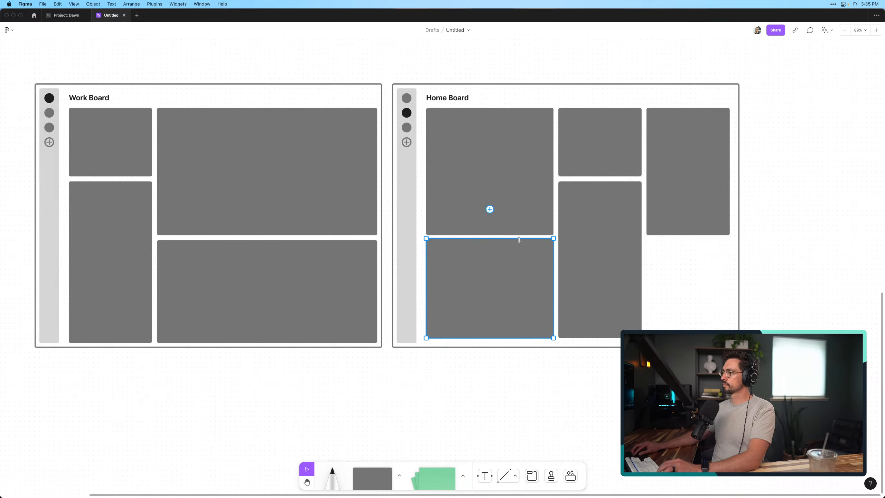
{"action": "left_click_drag", "start_coordinate": [519, 238], "coordinate": [519, 242]}
{"action": "left_click", "coordinate": [702, 300]}
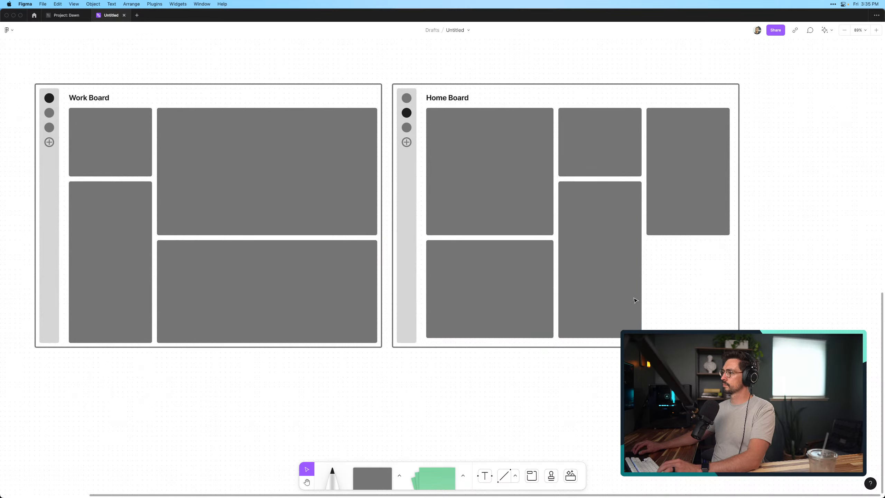
Lengthen the Home Board's third-column block and place a copy of the second column's small upper block beneath it
{"action": "left_click", "coordinate": [682, 199]}
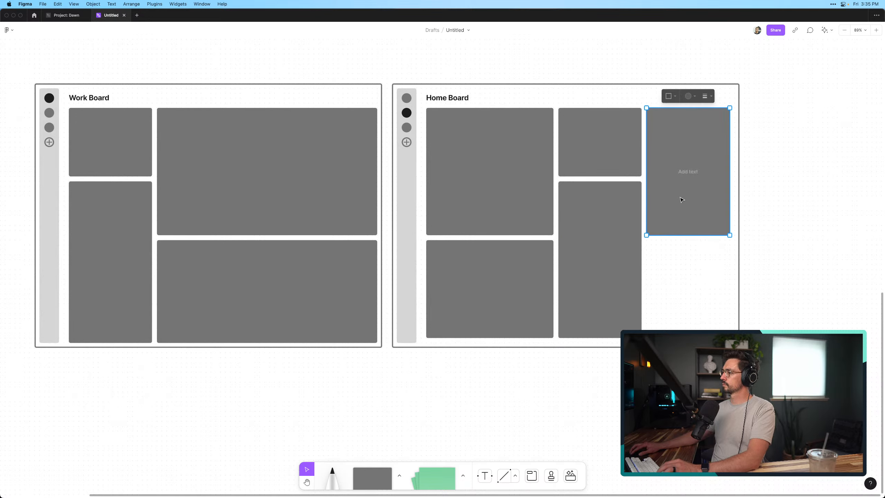
{"action": "left_click", "coordinate": [696, 291]}
{"action": "left_click", "coordinate": [693, 228]}
{"action": "left_click_drag", "start_coordinate": [694, 235], "coordinate": [693, 269]}
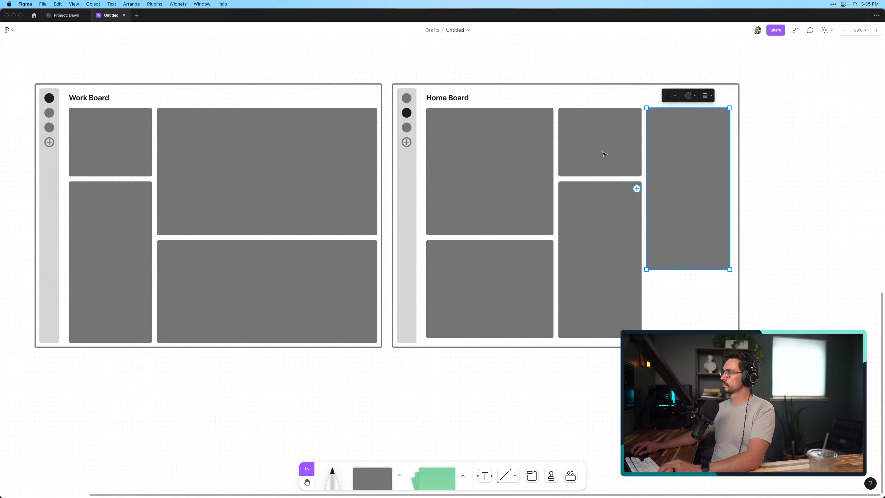
{"action": "left_click_drag", "start_coordinate": [605, 150], "coordinate": [694, 318], "text": "alt"}
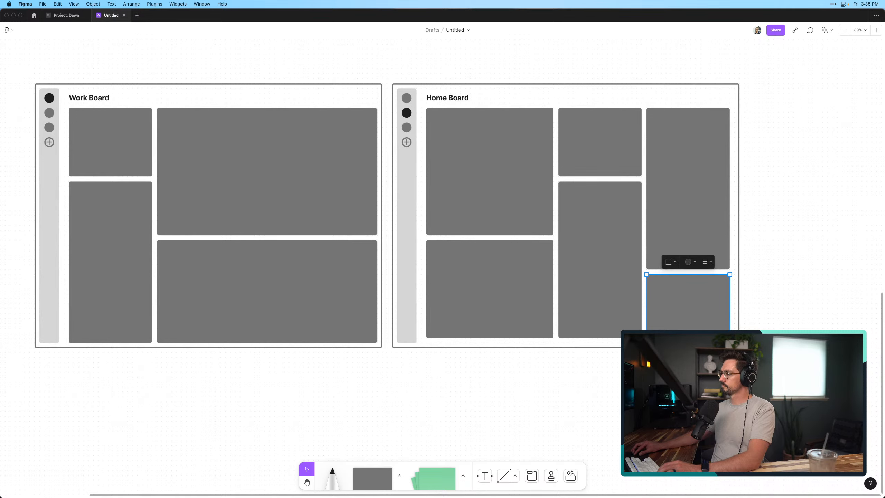
{"action": "key", "text": "Escape"}
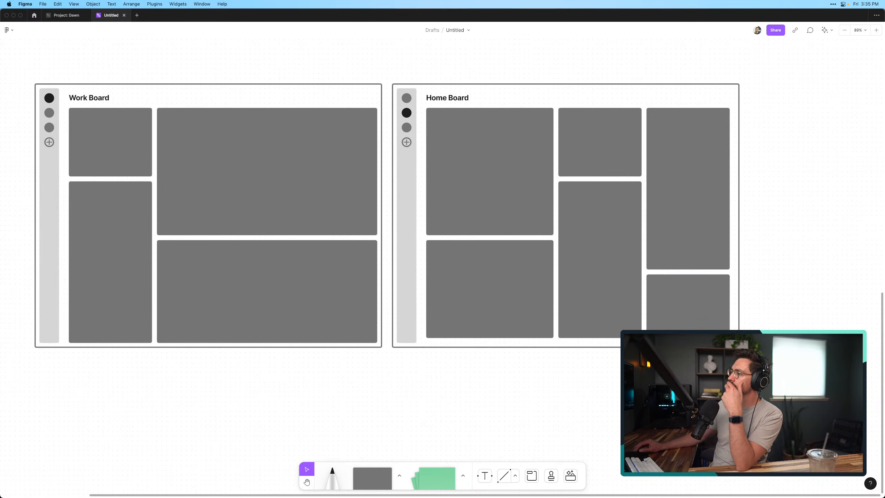
Extend the Home Board's three lowest blocks down to line up with the bottom of the Work Board's blocks
{"action": "scroll", "coordinate": [443, 216], "scroll_direction": "left", "scroll_amount": 5}
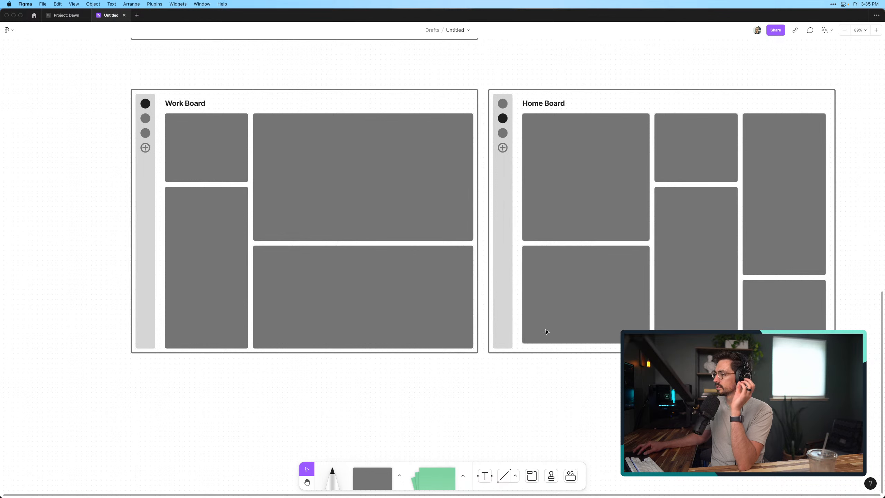
{"action": "left_click", "coordinate": [567, 324]}
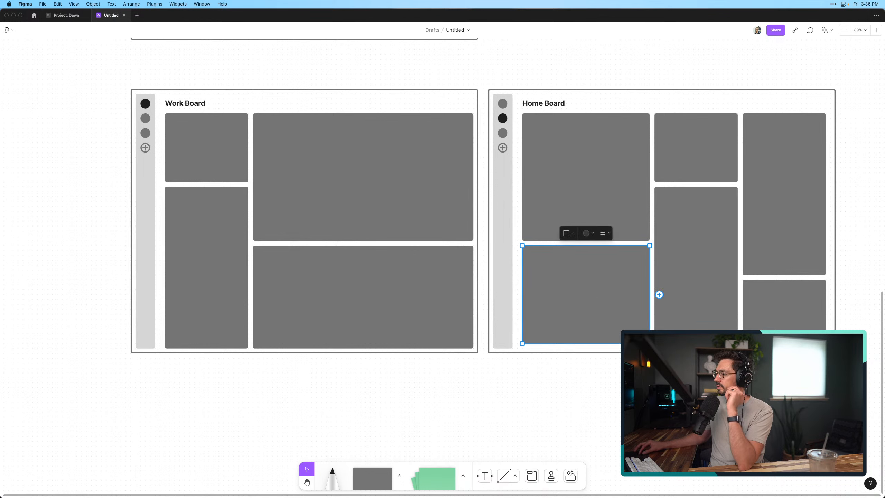
{"action": "left_click", "coordinate": [694, 264], "text": "shift"}
{"action": "left_click", "coordinate": [782, 310], "text": "shift"}
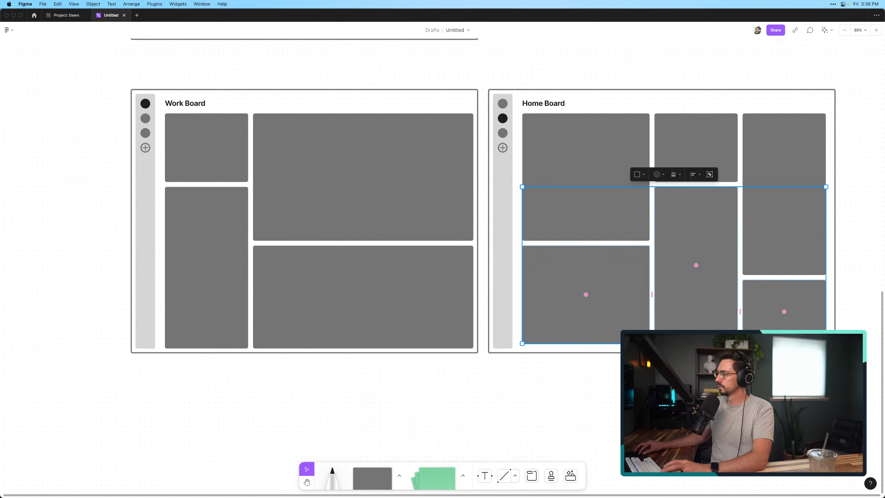
{"action": "left_click_drag", "start_coordinate": [783, 343], "coordinate": [782, 348]}
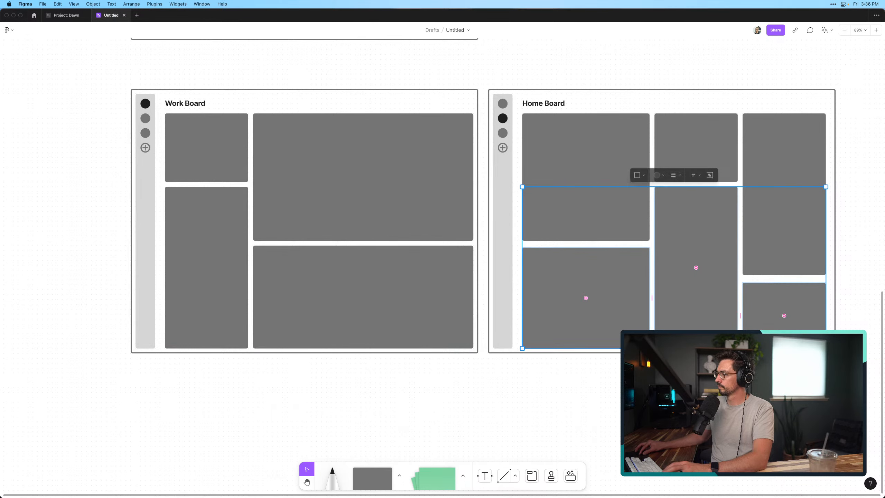
{"action": "left_click", "coordinate": [783, 378]}
Raise the top edge of the Home Board's lower-right block to match the spacing between the other blocks
{"action": "scroll", "coordinate": [783, 378], "scroll_direction": "right", "scroll_amount": 1}
{"action": "left_click", "coordinate": [773, 292]}
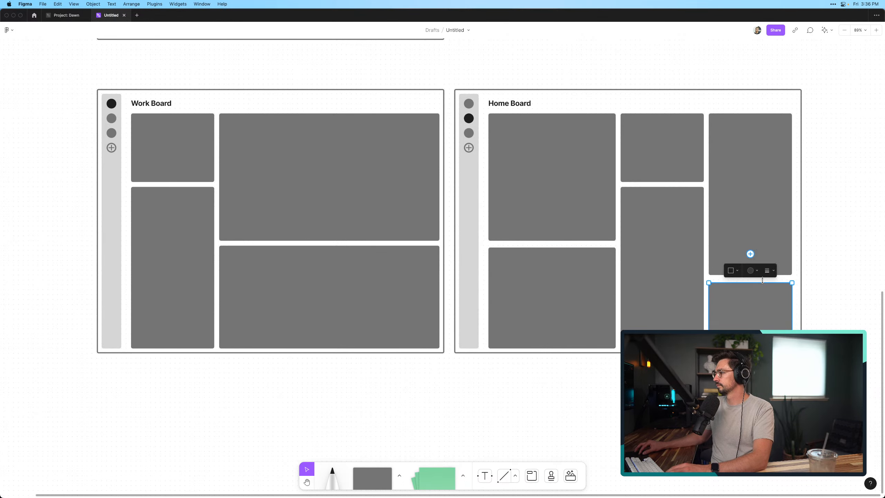
{"action": "left_click_drag", "start_coordinate": [762, 280], "coordinate": [762, 278]}
{"action": "left_click", "coordinate": [662, 376]}
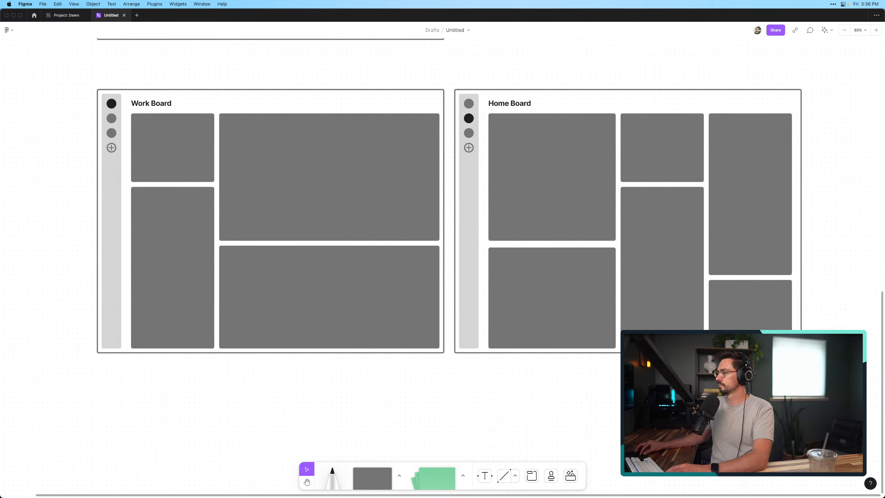
Capture a screenshot of the area containing the Work Board and Home Board wireframes with CleanShot
{"action": "scroll", "coordinate": [662, 376], "scroll_direction": "left", "scroll_amount": 1}
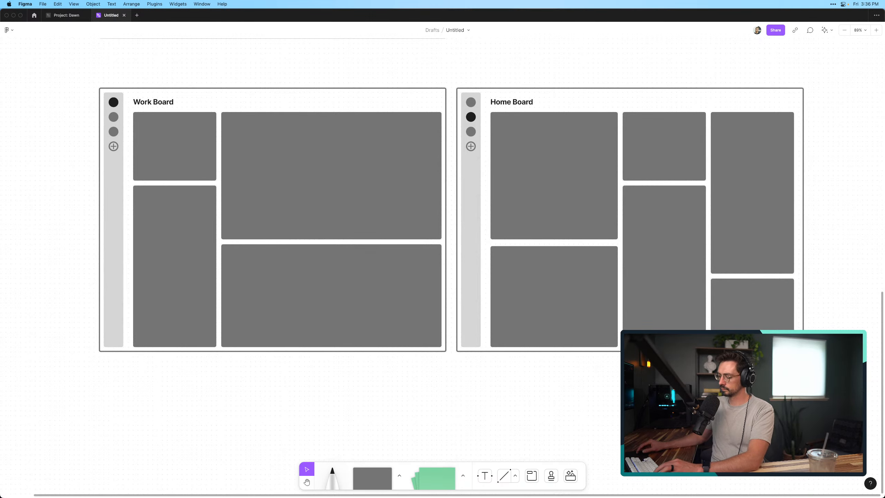
{"action": "scroll", "coordinate": [662, 377], "scroll_direction": "up", "scroll_amount": 1}
{"action": "scroll", "coordinate": [662, 376], "scroll_direction": "right", "scroll_amount": 1}
{"action": "scroll", "coordinate": [659, 363], "scroll_direction": "up", "scroll_amount": 1}
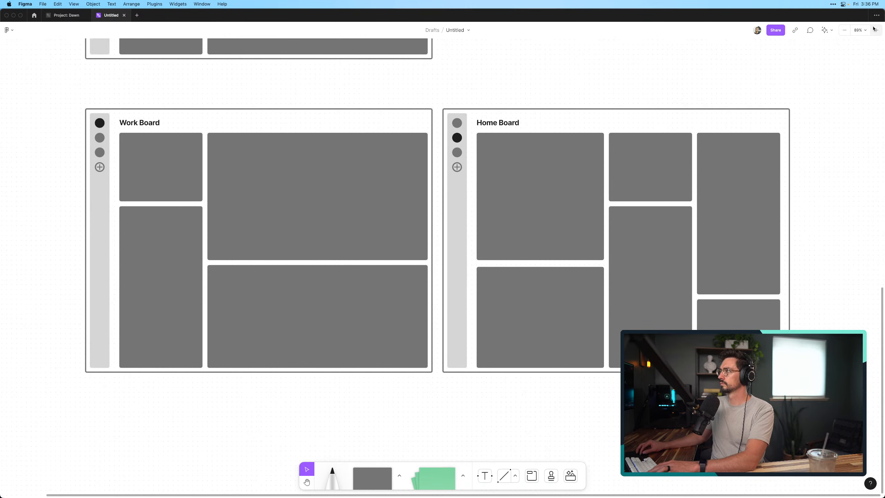
{"action": "left_click", "coordinate": [832, 5]}
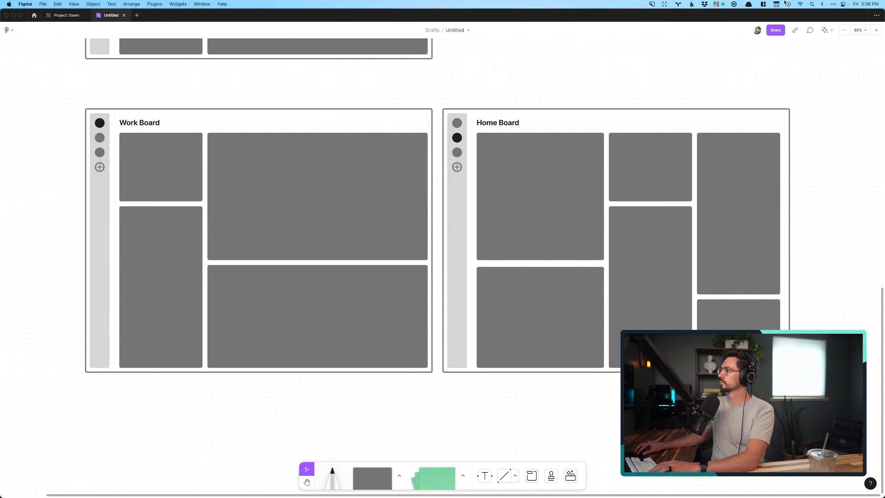
{"action": "left_click", "coordinate": [652, 4]}
{"action": "left_click", "coordinate": [664, 27]}
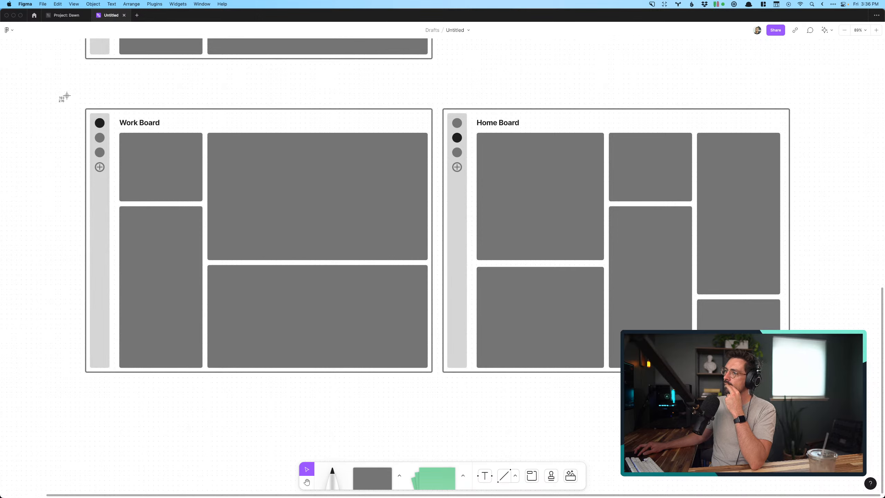
{"action": "left_click_drag", "start_coordinate": [67, 95], "coordinate": [808, 388]}
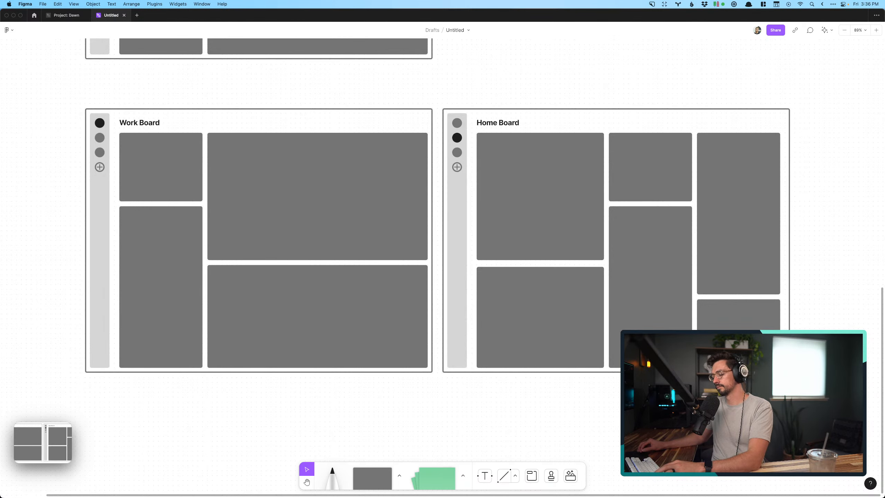
Switch to iA Writer, insert the screenshot below the paragraph on managing Boards independently, and show the pitch's preview beside the text
{"action": "key", "text": "super+Tab"}
{"action": "left_click_drag", "start_coordinate": [53, 436], "coordinate": [94, 345]}
{"action": "left_click", "coordinate": [239, 409]}
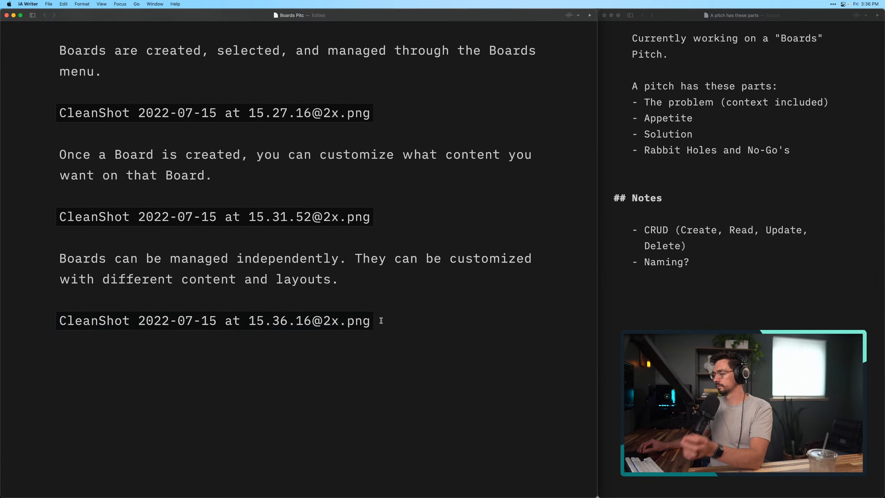
{"action": "left_click", "coordinate": [590, 14]}
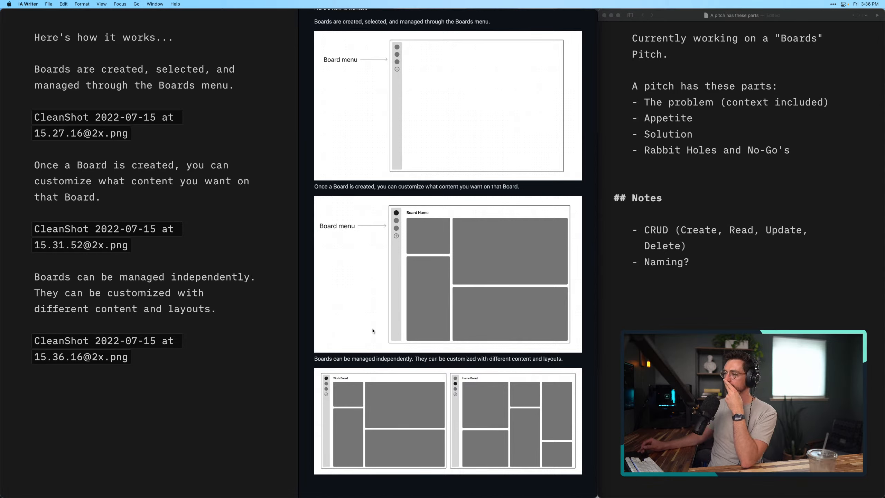
{"action": "left_click", "coordinate": [173, 386]}
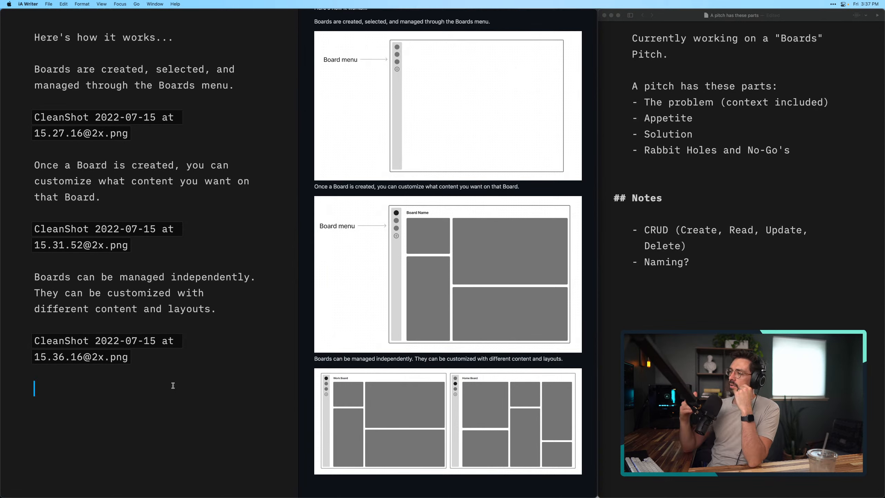
Switch to Figma and examine the content blocks in the Work Board wireframe
{"action": "key", "text": "super+Tab"}
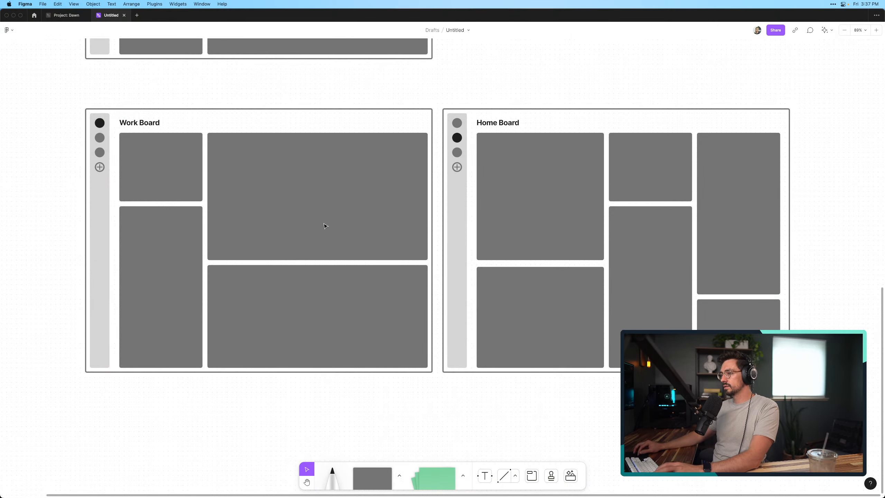
{"action": "left_click", "coordinate": [247, 210]}
{"action": "left_click", "coordinate": [272, 314]}
{"action": "left_click", "coordinate": [181, 307]}
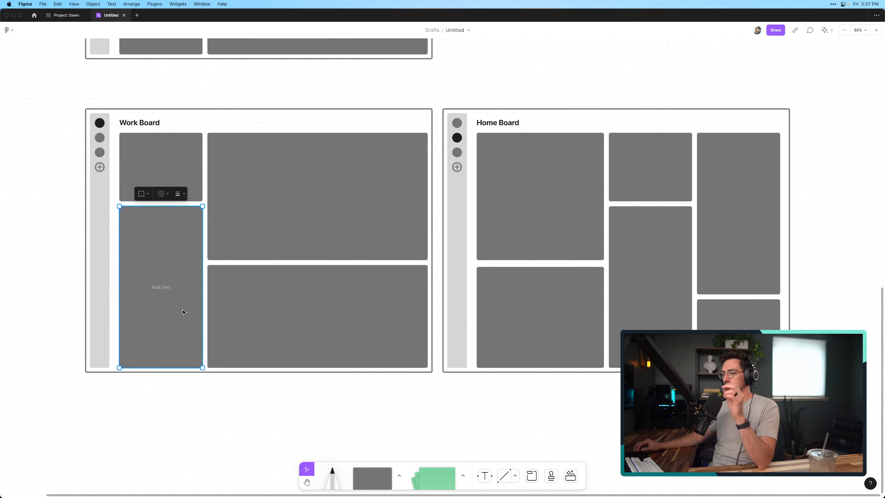
{"action": "left_click", "coordinate": [194, 421]}
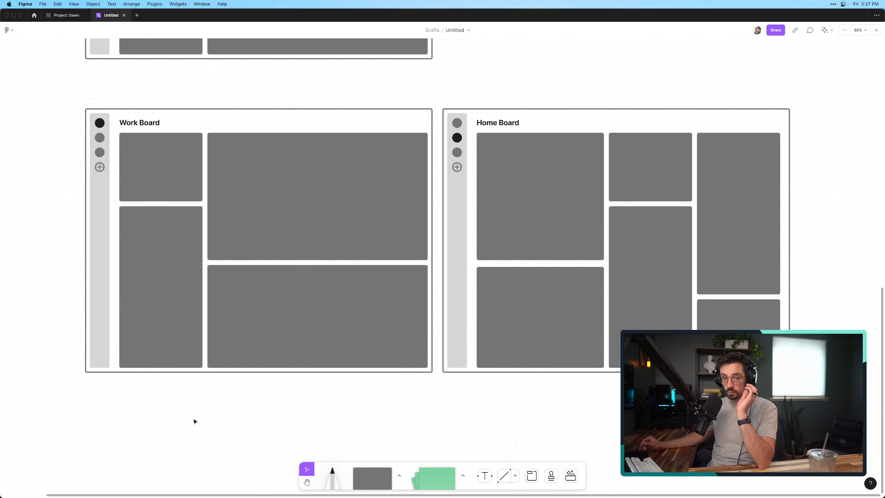